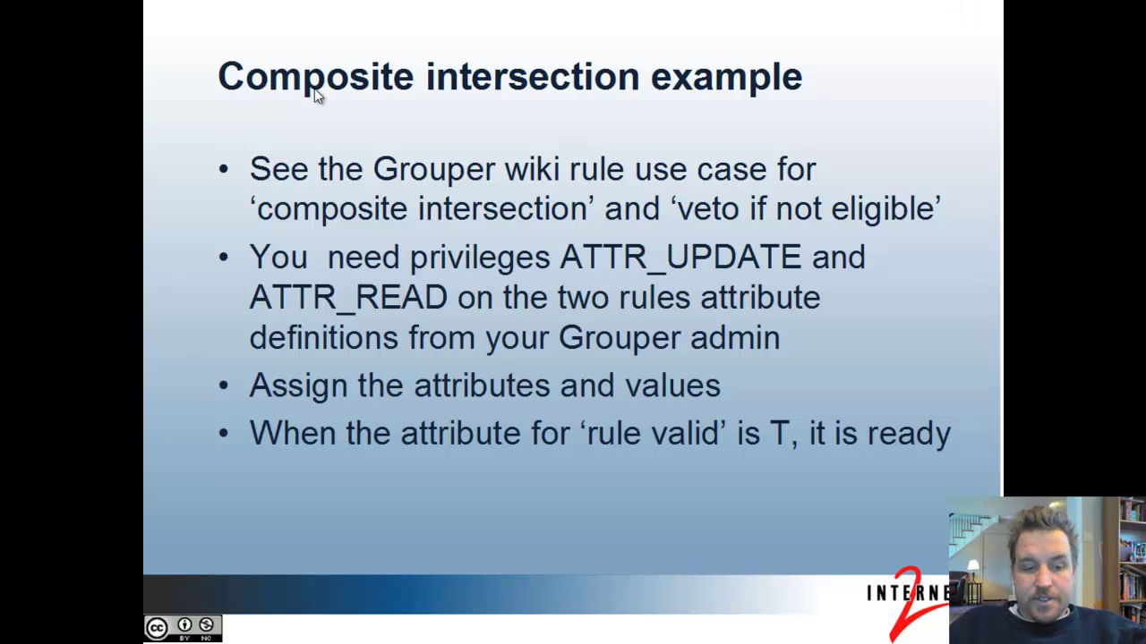
Switch to the browser and open the Composite-ng intersection rule use case in the Grouper wiki to examine its Java example.
{"action": "key", "text": "alt+Tab"}
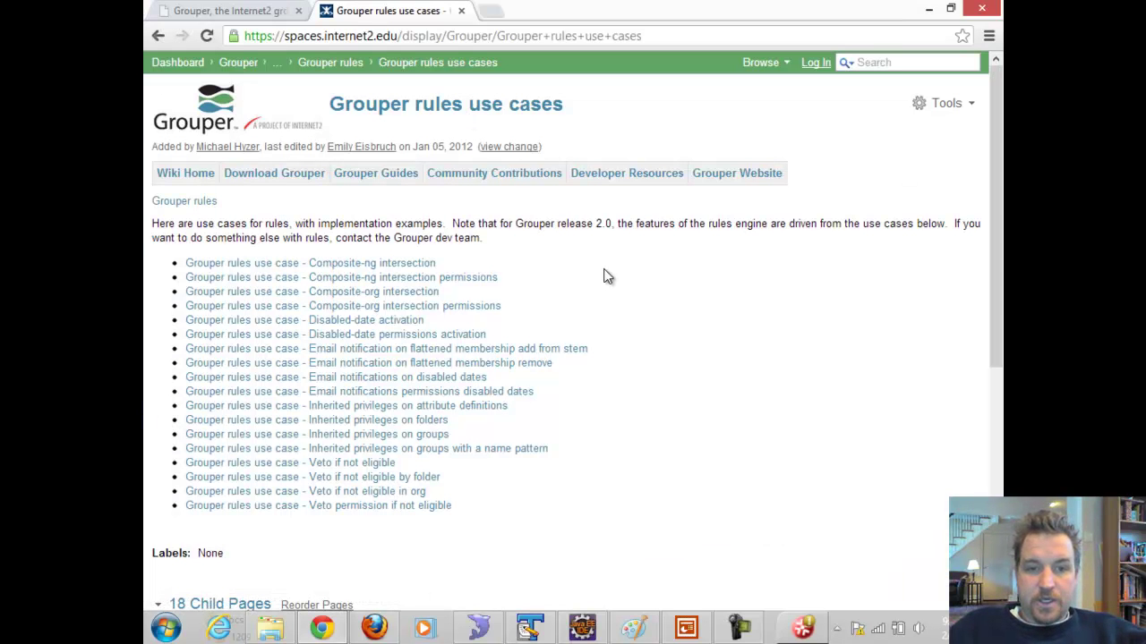
{"action": "left_click", "coordinate": [356, 265]}
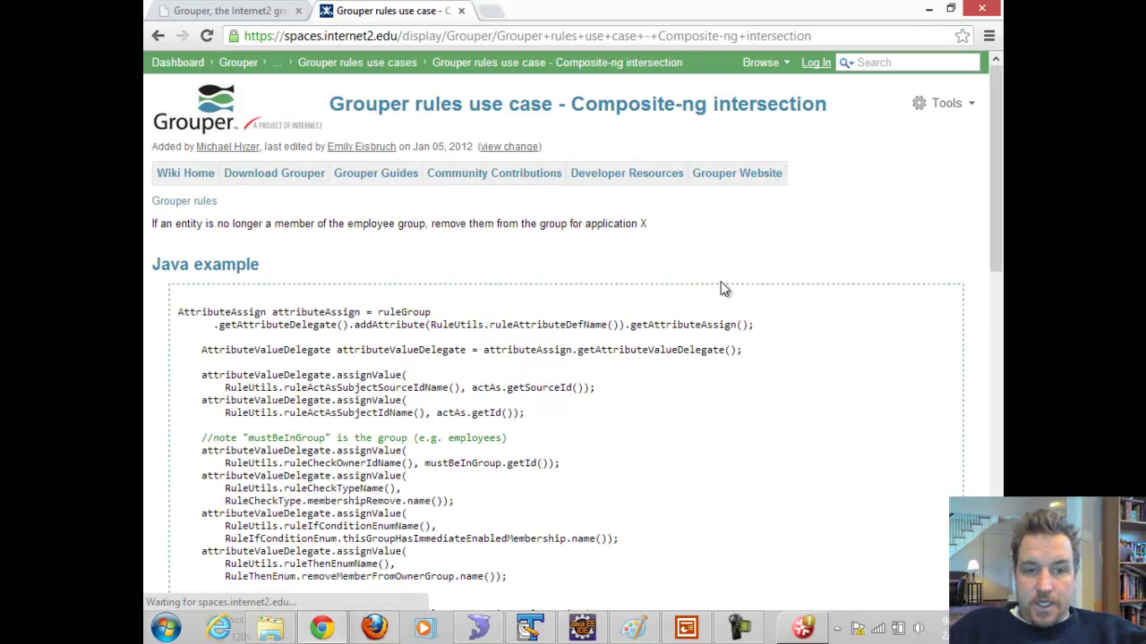
{"action": "left_click_drag", "start_coordinate": [1000, 130], "coordinate": [1000, 193]}
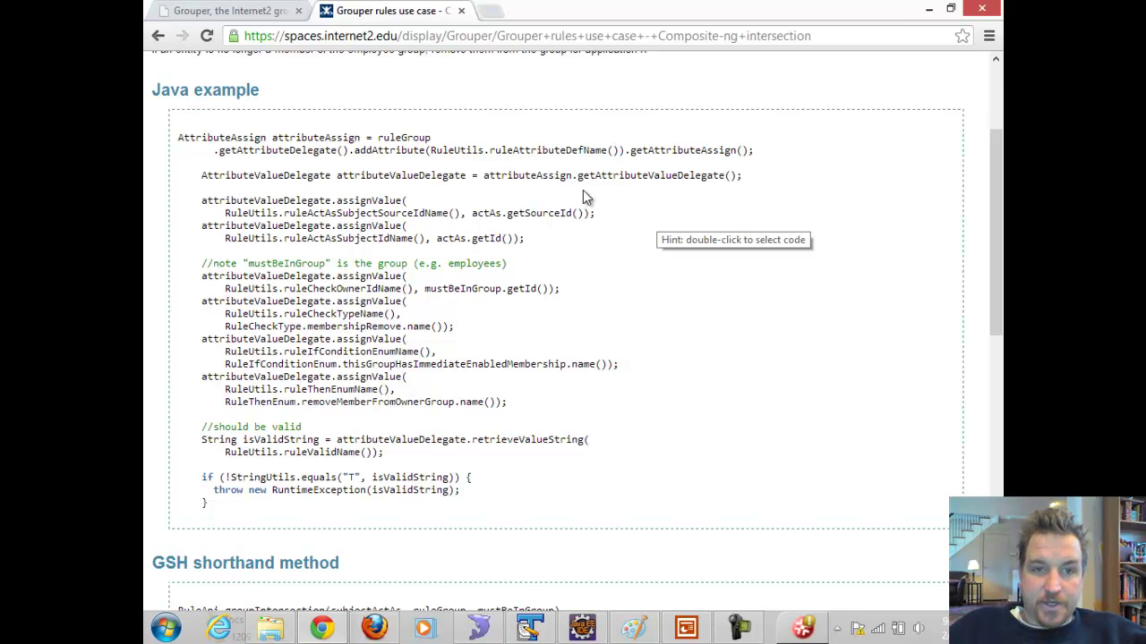
Return to the Grouper site, go back to the root of the hierarchy and browse the employee folder.
{"action": "left_click", "coordinate": [210, 11]}
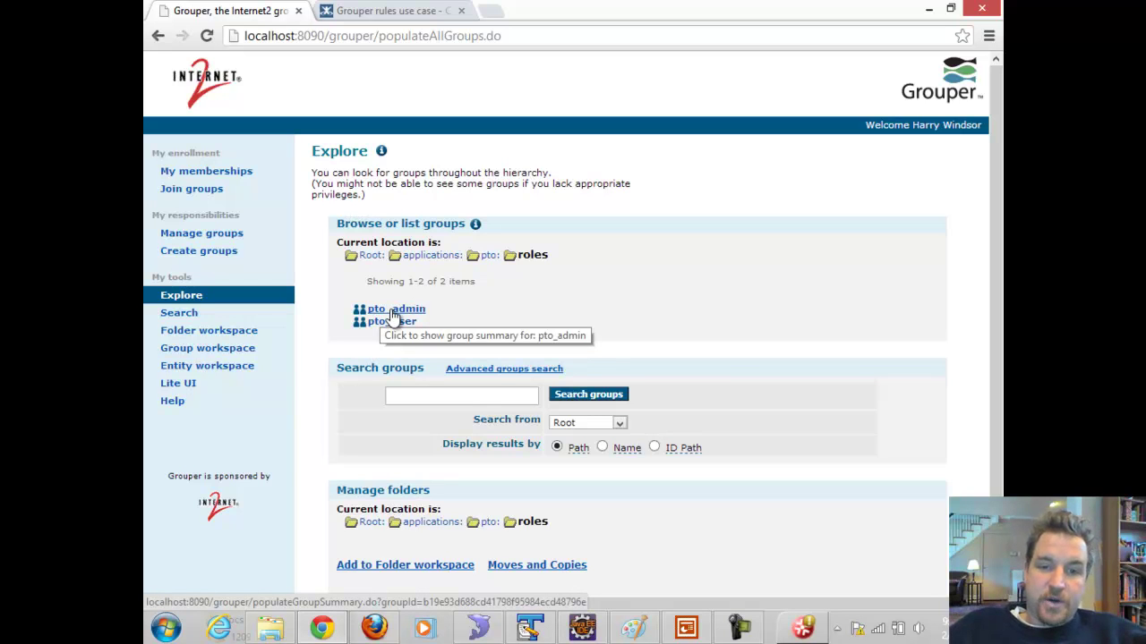
{"action": "left_click", "coordinate": [371, 258]}
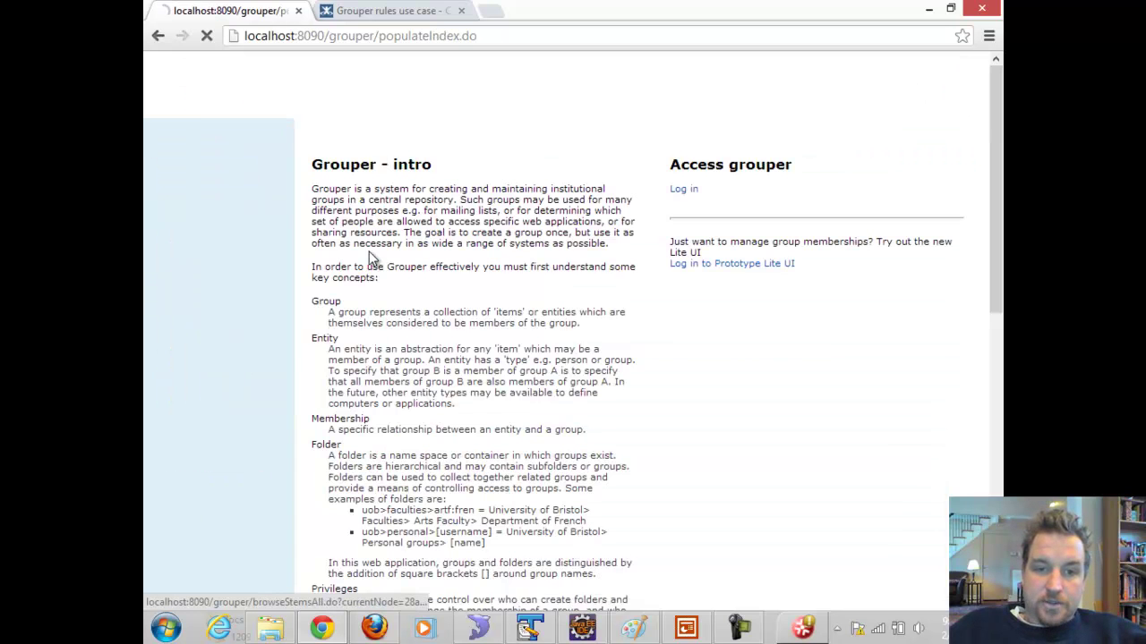
{"action": "left_click", "coordinate": [683, 199]}
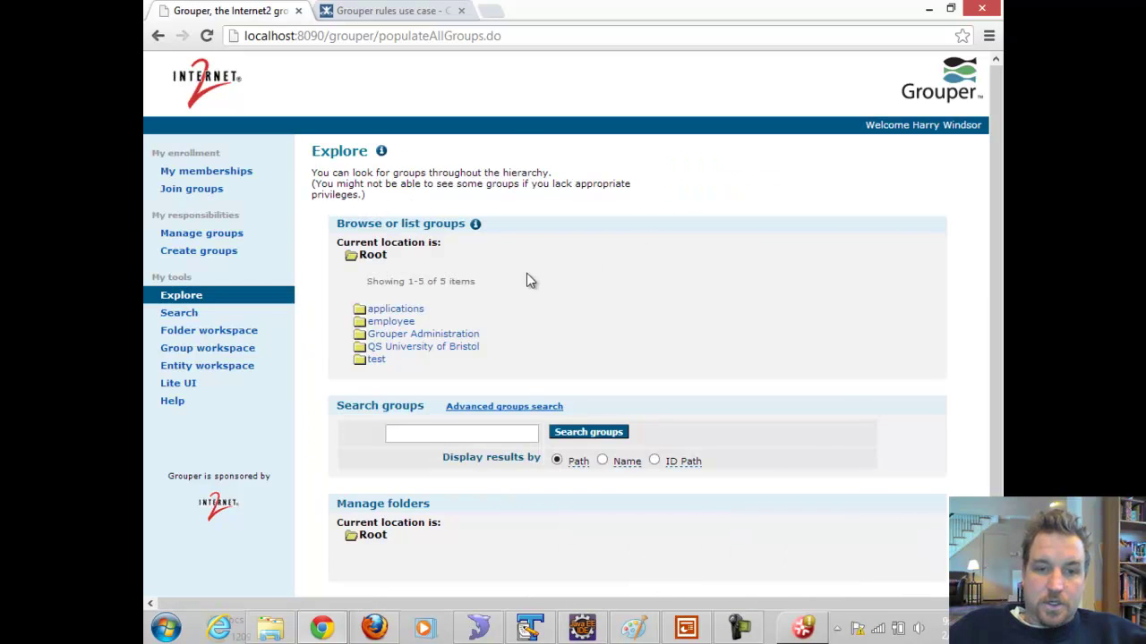
{"action": "left_click", "coordinate": [387, 323]}
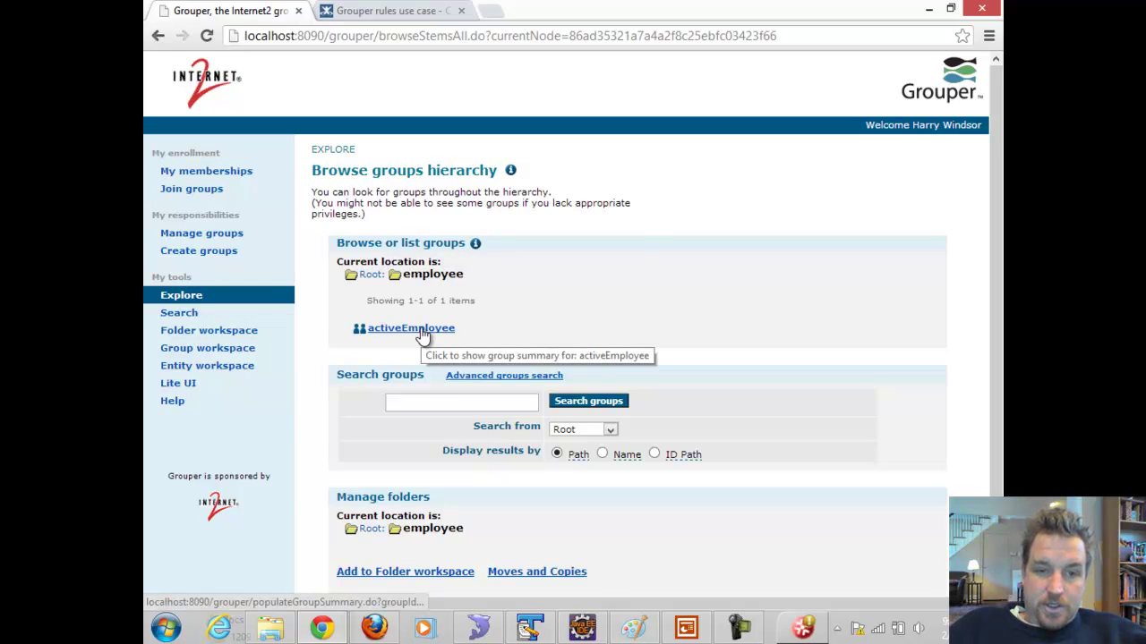
Open the Lite UI page for viewing or assigning attributes and set the owner type to Group.
{"action": "left_click", "coordinate": [178, 385]}
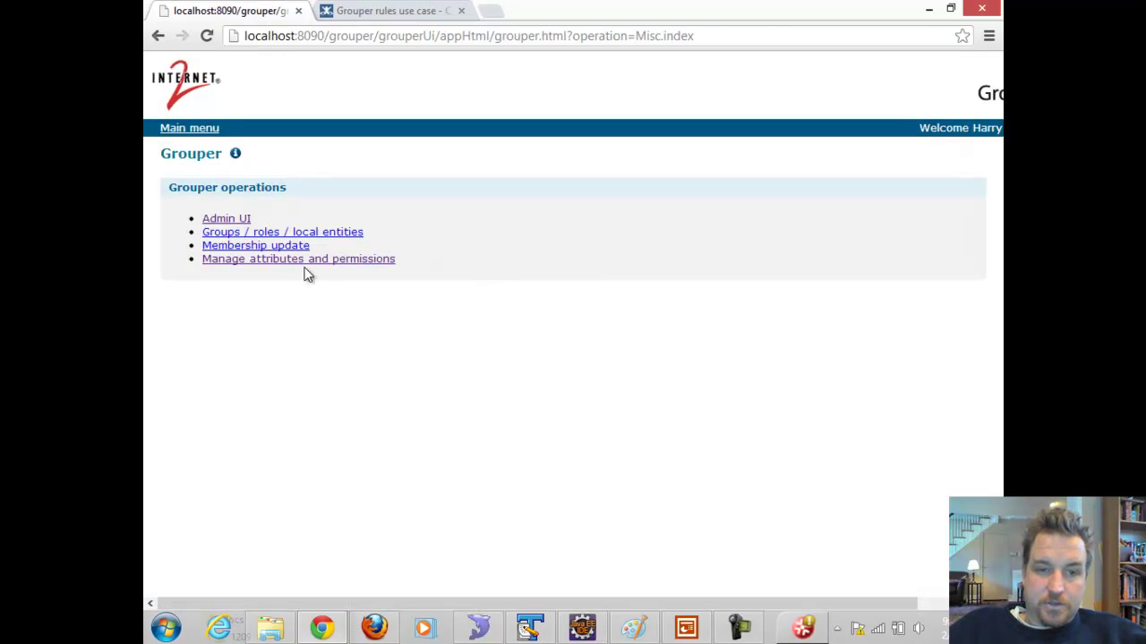
{"action": "left_click", "coordinate": [288, 260]}
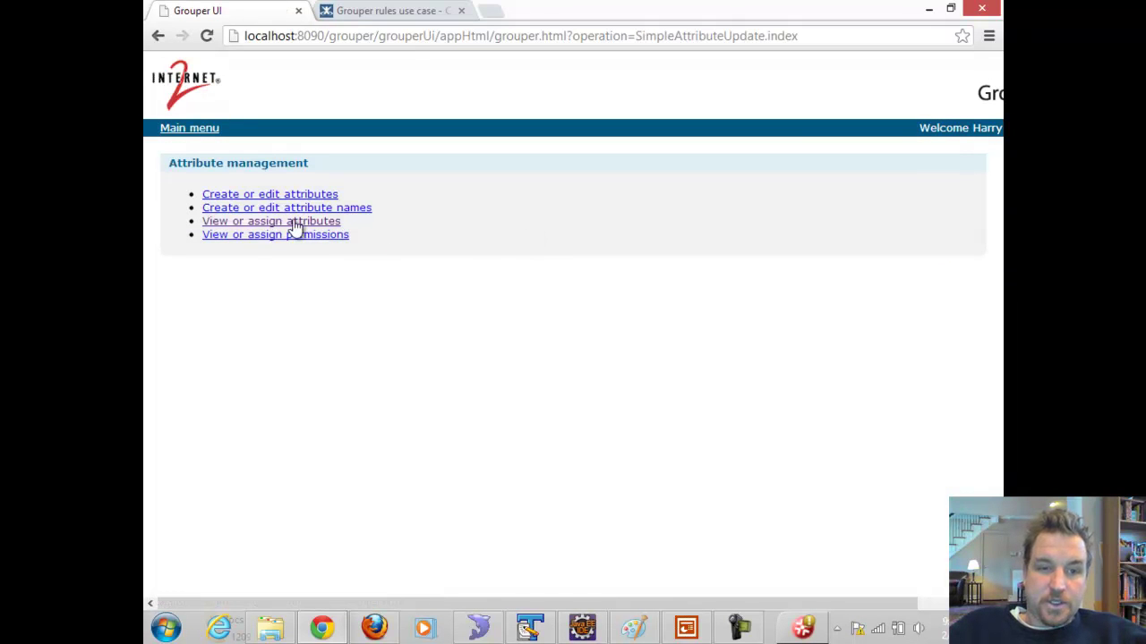
{"action": "left_click", "coordinate": [267, 223]}
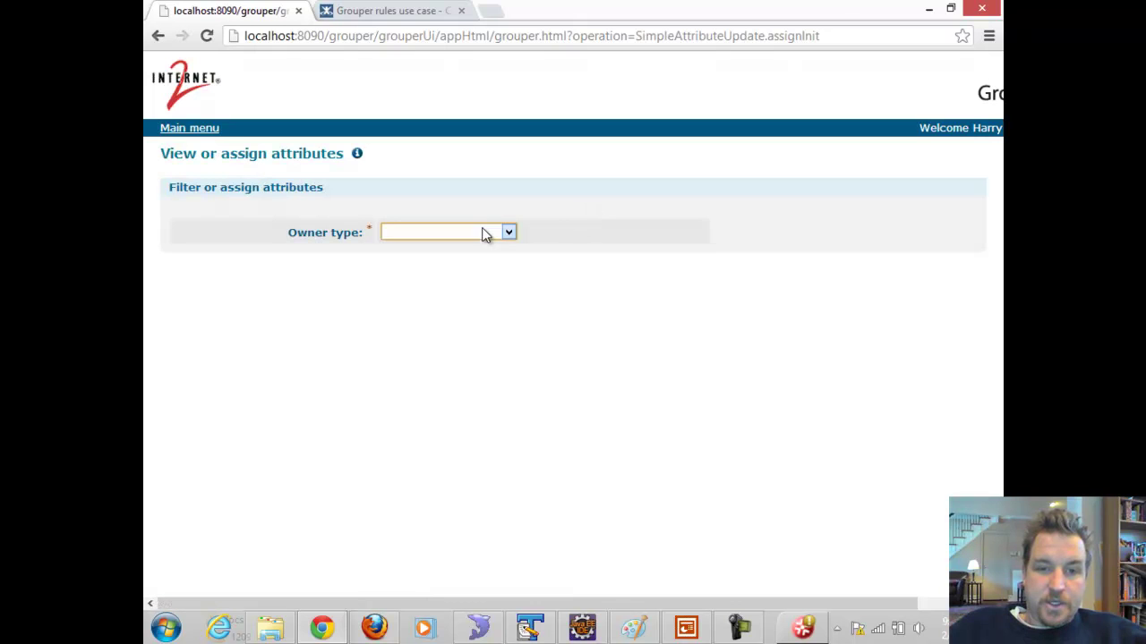
{"action": "left_click", "coordinate": [484, 233]}
{"action": "left_click", "coordinate": [462, 258]}
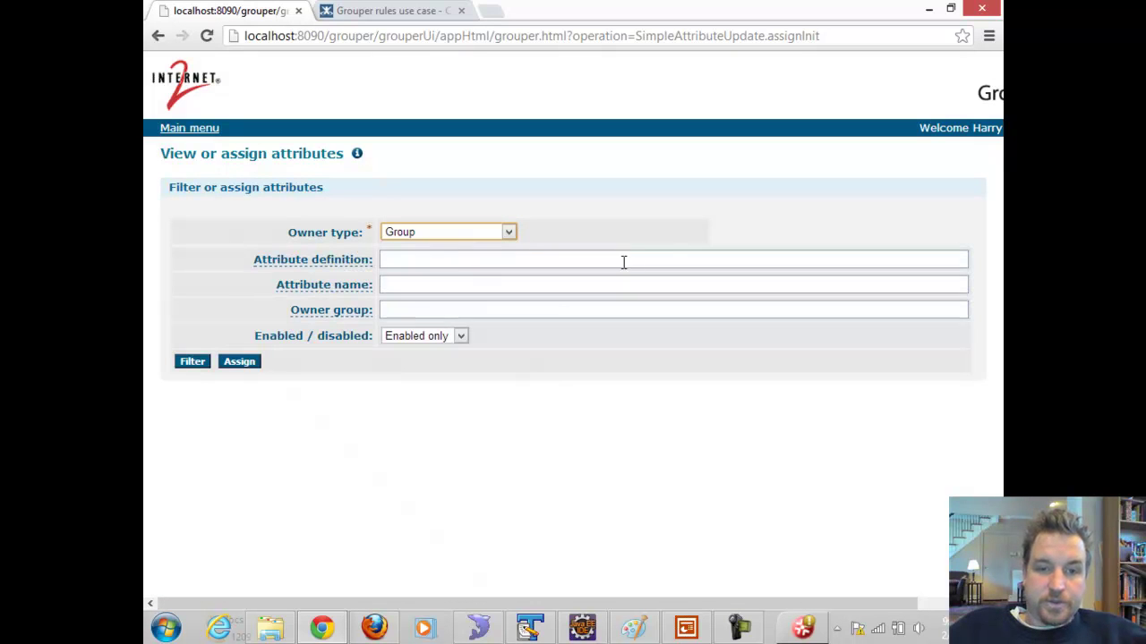
Set the owner group to applications:pto:roles:pto_admin and filter its attribute assignments.
{"action": "left_click", "coordinate": [426, 310]}
{"action": "type", "text": "pto"}
{"action": "left_click", "coordinate": [432, 327]}
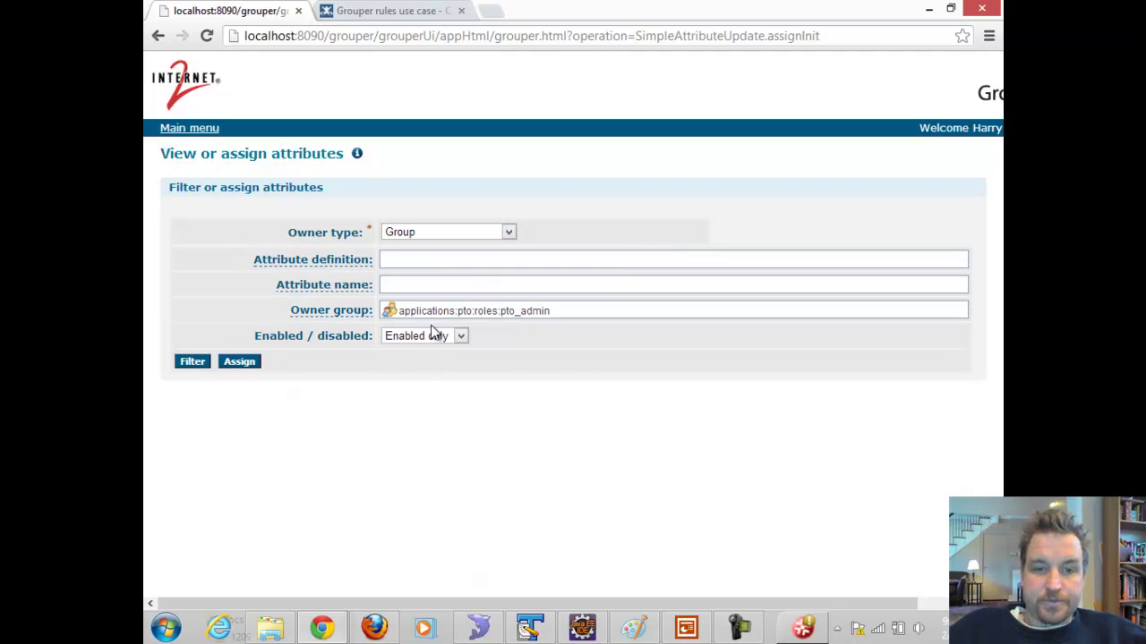
{"action": "left_click", "coordinate": [191, 362]}
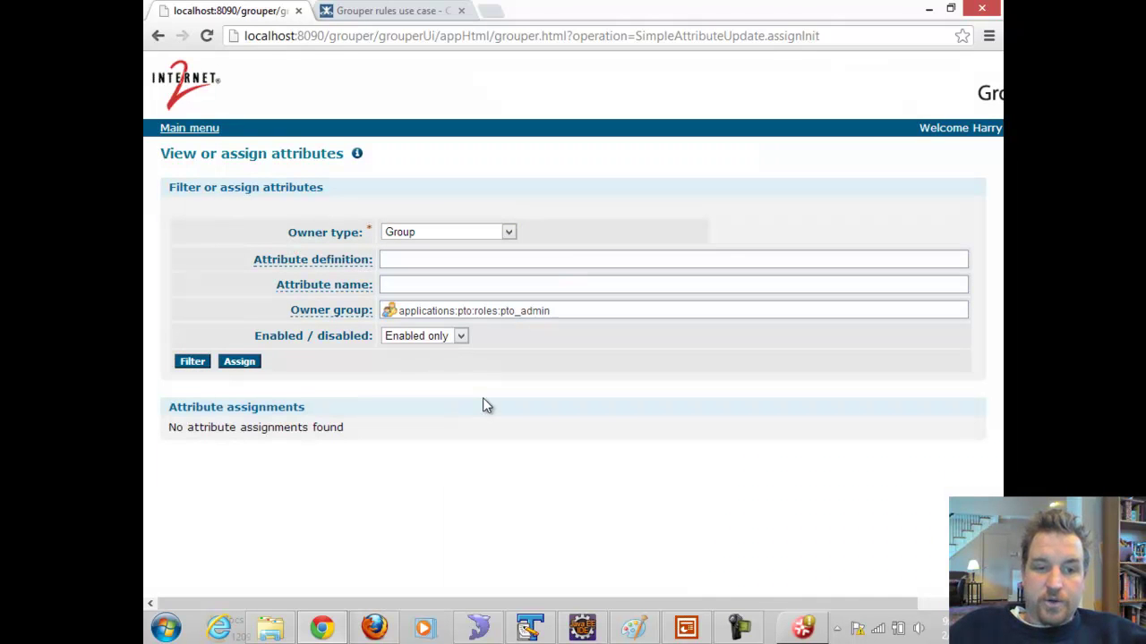
Assign the attribute Grouper Administration:attribute:rules:rule to the pto_admin group.
{"action": "left_click", "coordinate": [451, 283]}
{"action": "type", "text": "rule"}
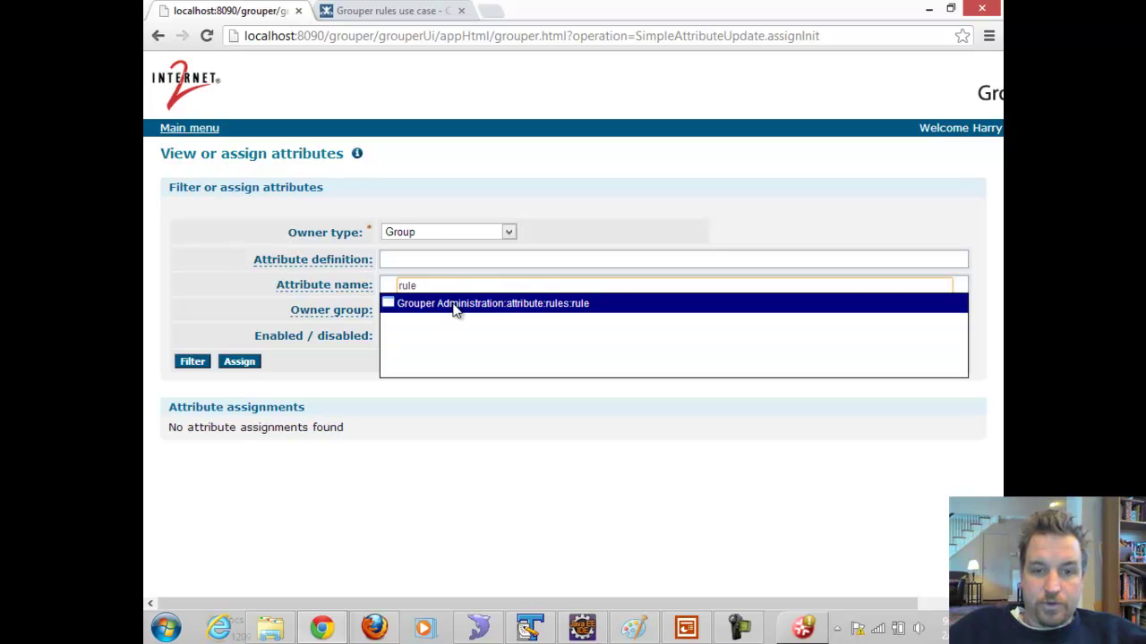
{"action": "left_click", "coordinate": [455, 304]}
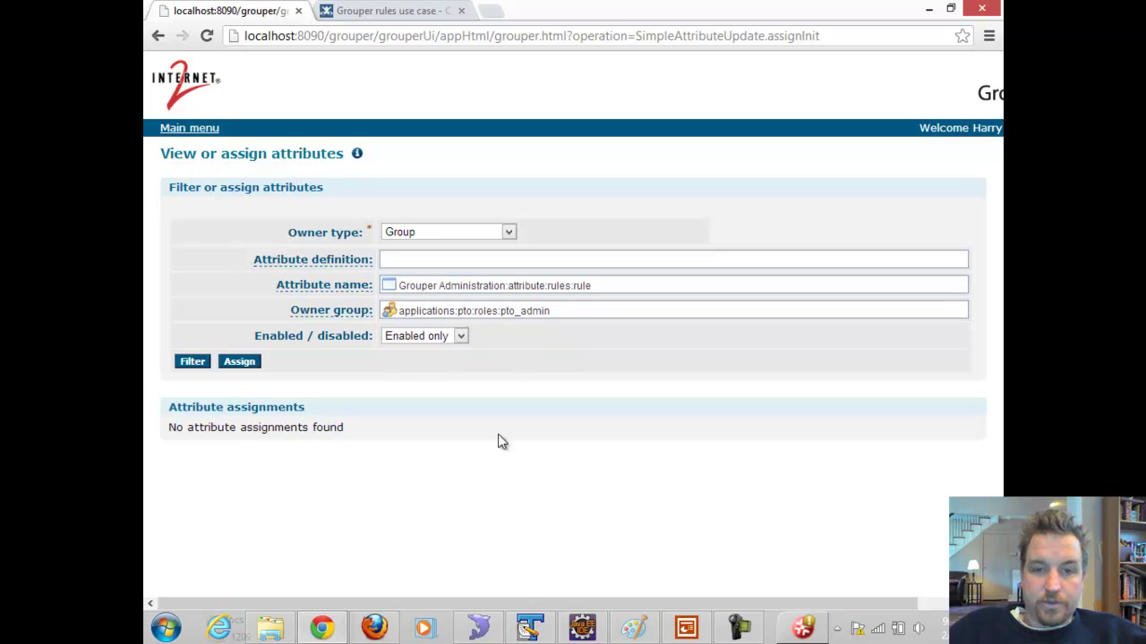
{"action": "left_click", "coordinate": [235, 364]}
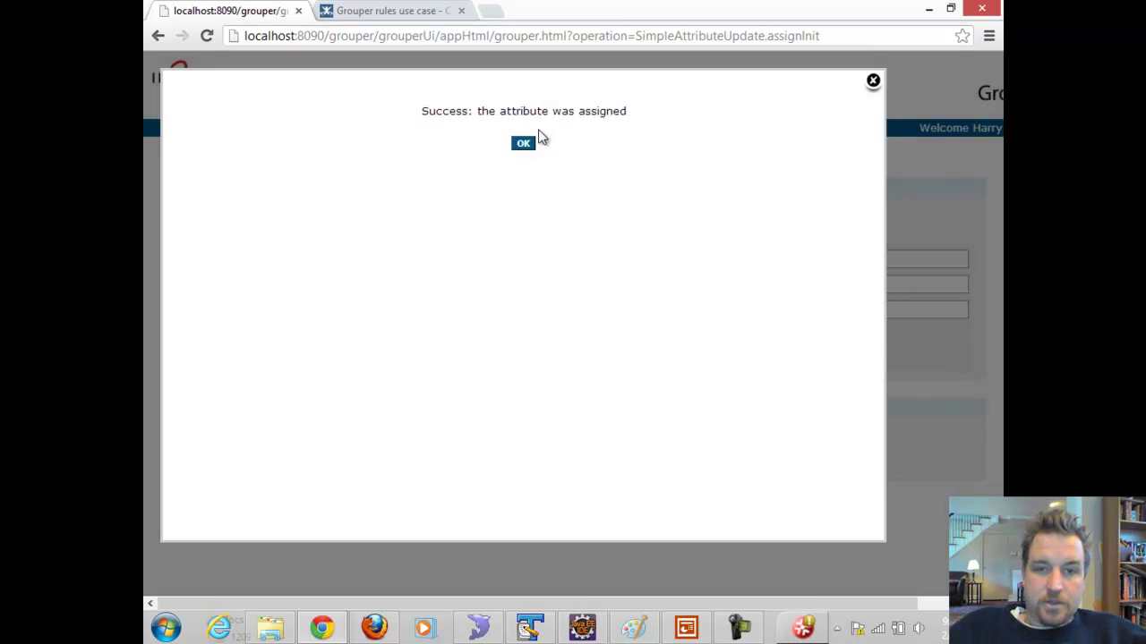
{"action": "left_click", "coordinate": [524, 144]}
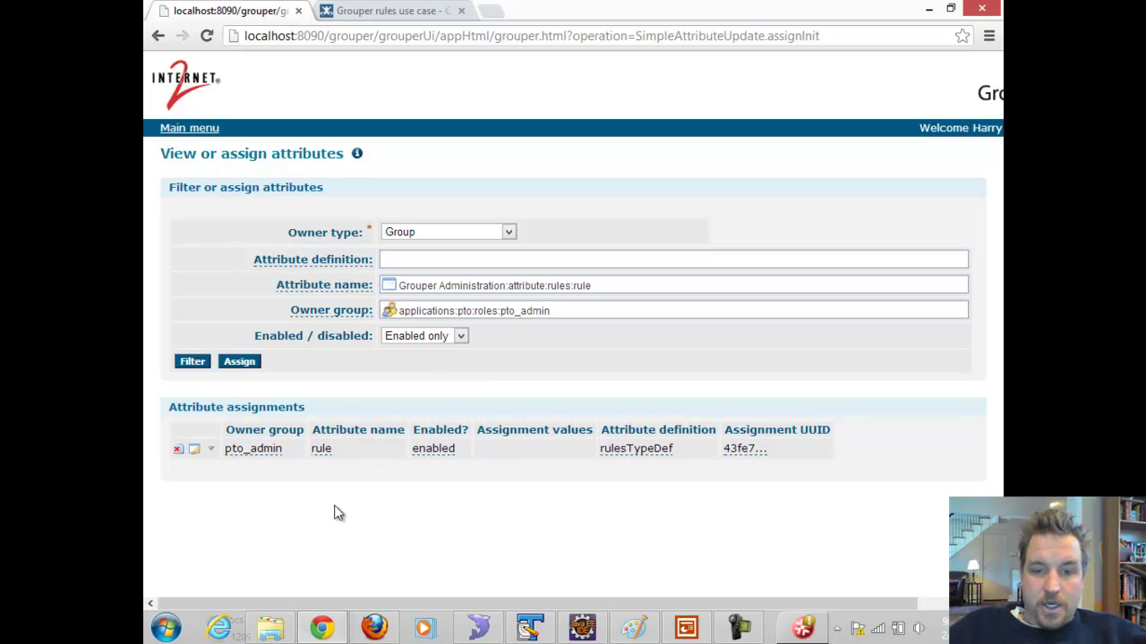
Open the form for adding a metadata assignment to pto_admin's rule attribute assignment.
{"action": "left_click", "coordinate": [213, 451]}
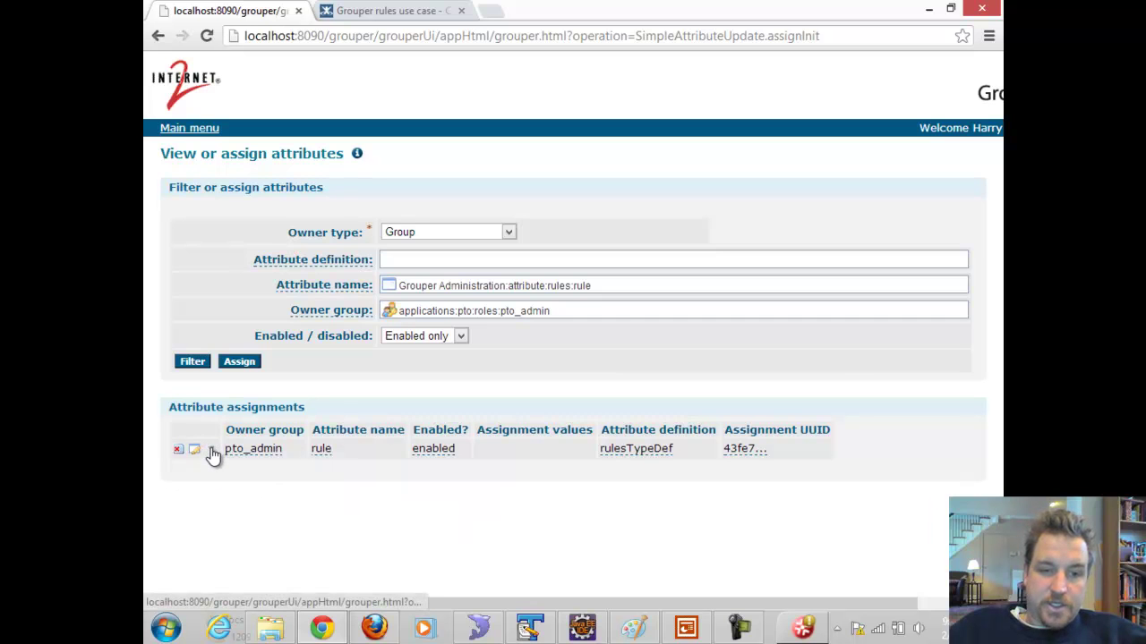
{"action": "left_click", "coordinate": [212, 452]}
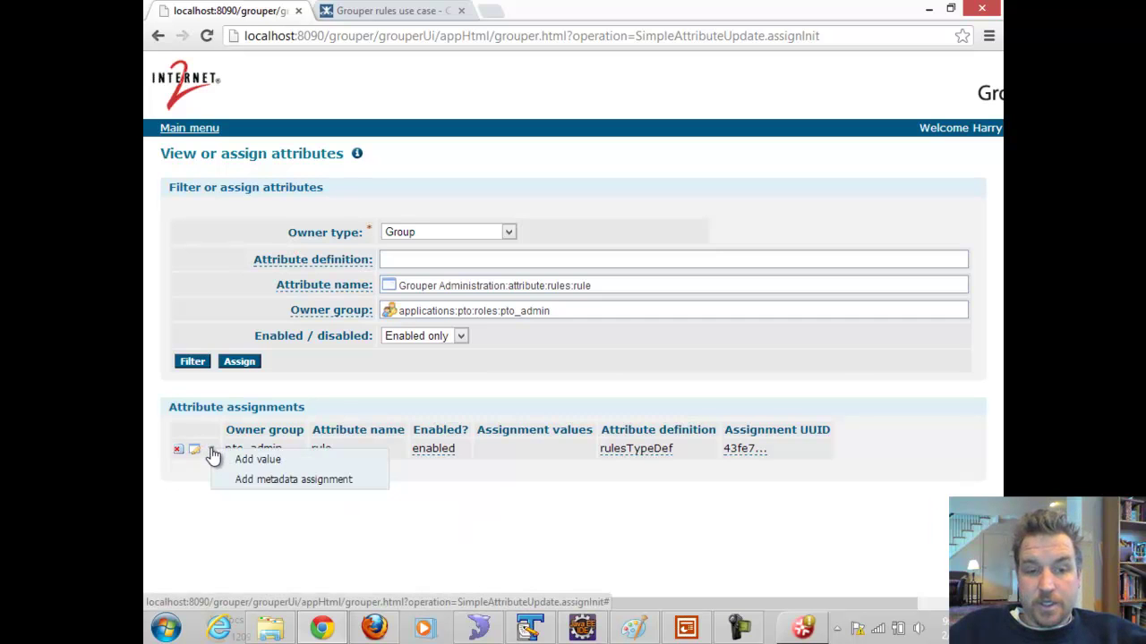
{"action": "left_click", "coordinate": [262, 481]}
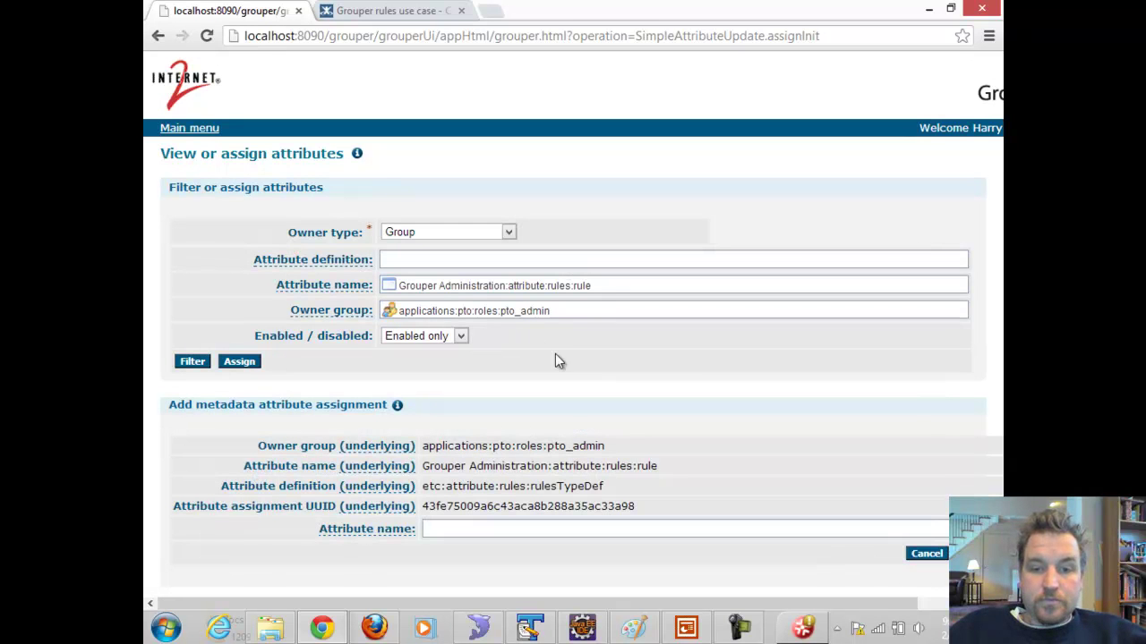
{"action": "left_click", "coordinate": [538, 531]}
{"action": "type", "text": "rule"}
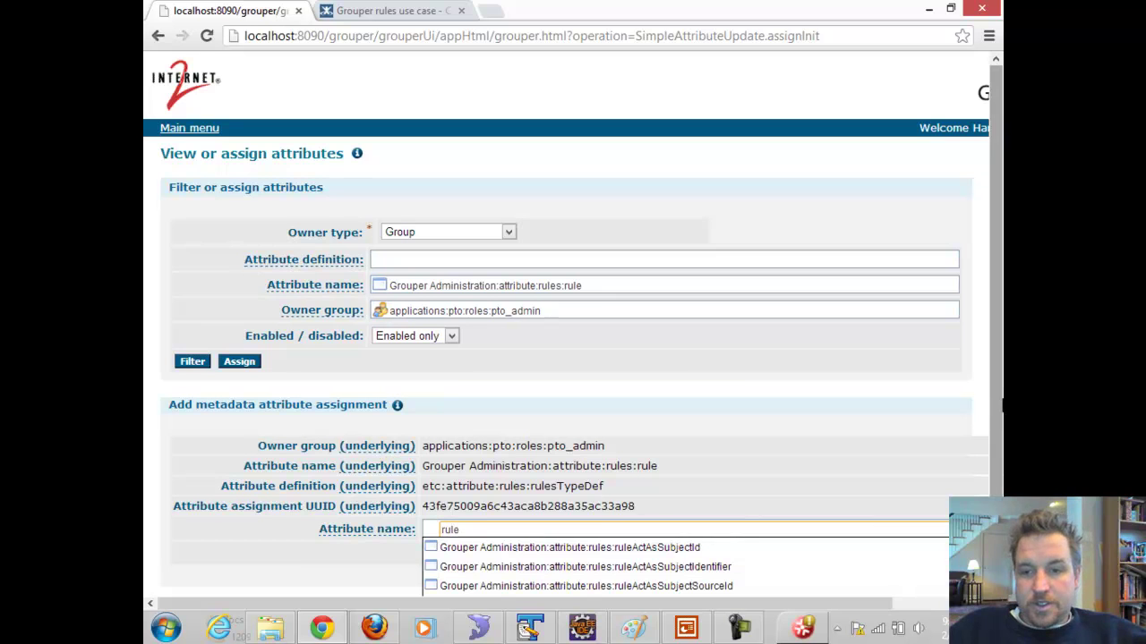
{"action": "scroll", "coordinate": [996, 403], "scroll_direction": "down", "scroll_amount": 1}
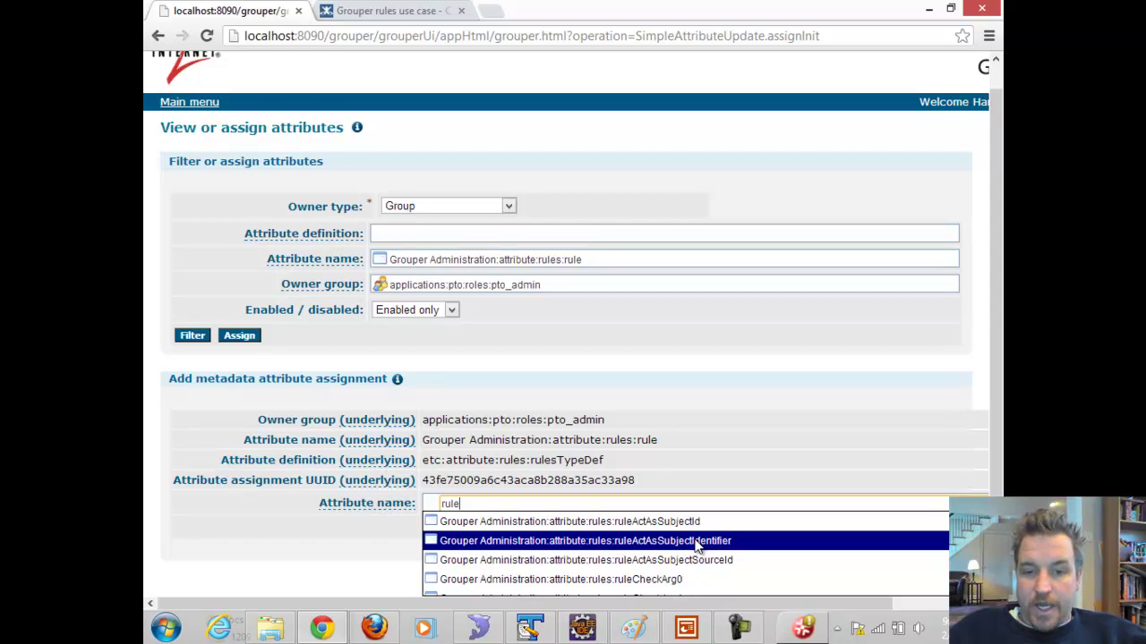
{"action": "key", "text": "Down"}
{"action": "key", "text": "Down"}
{"action": "key", "text": "Down"}
{"action": "key", "text": "Down"}
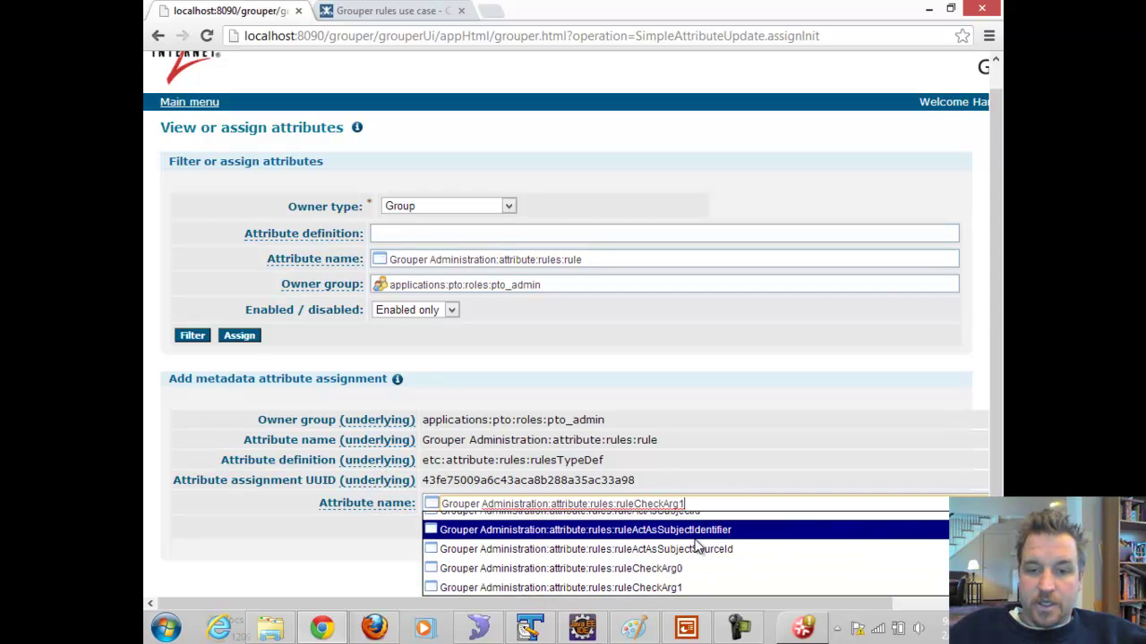
{"action": "left_click_drag", "start_coordinate": [665, 503], "coordinate": [699, 502]}
{"action": "key", "text": "BackSpace"}
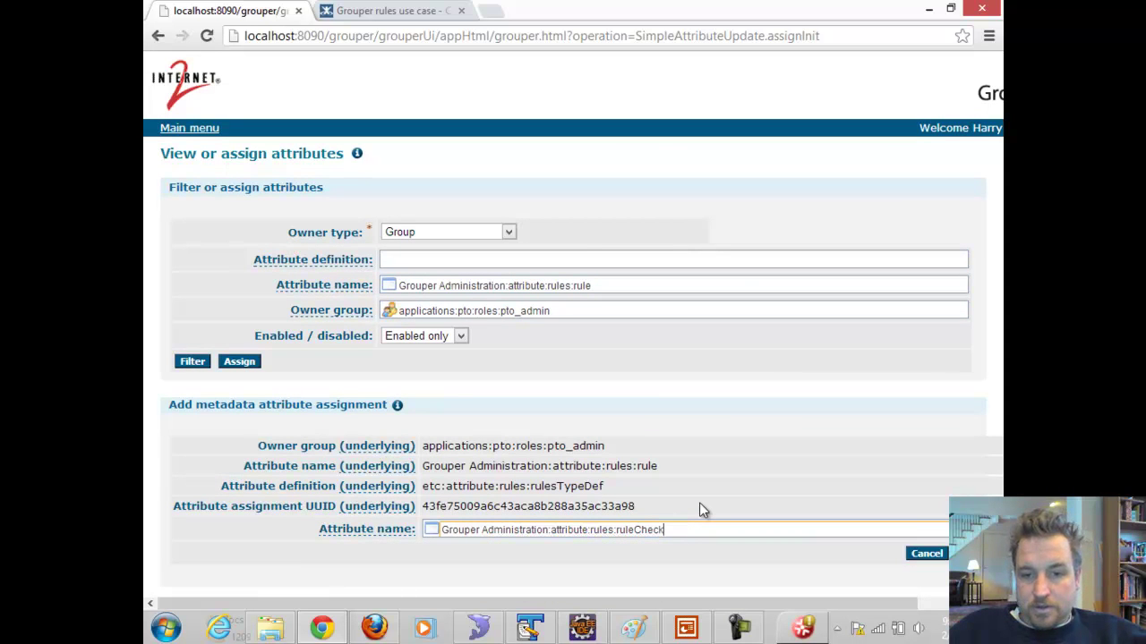
Find the ruleCheckType attribute name by "checktype" and save it as metadata on the rule assignment.
{"action": "type", "text": "Arg0"}
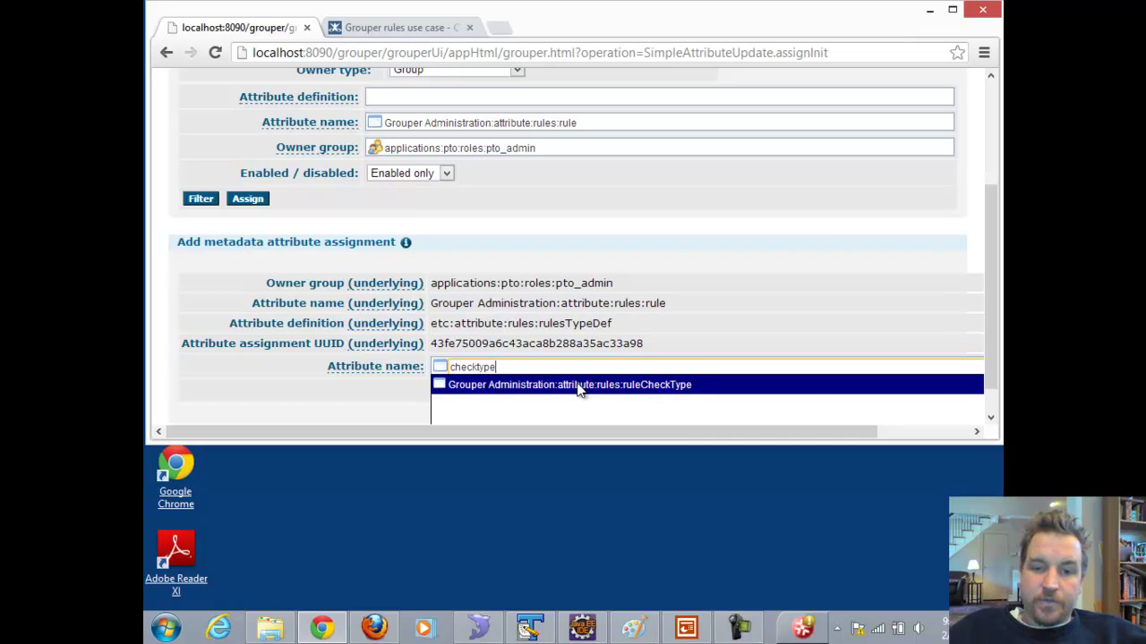
{"action": "left_click", "coordinate": [617, 387]}
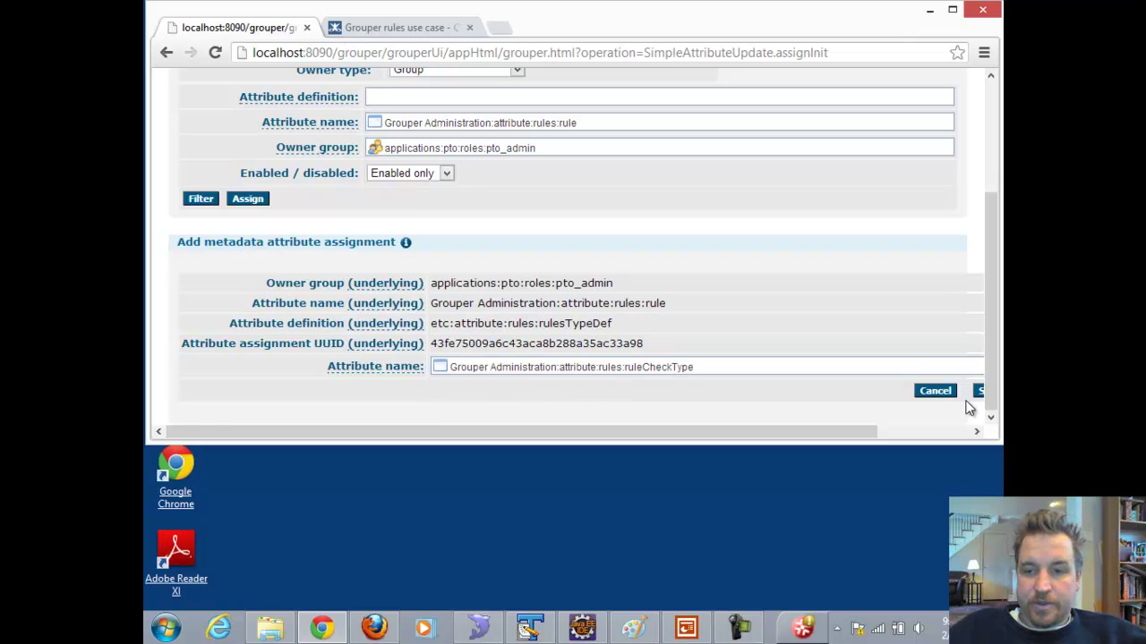
{"action": "left_click_drag", "start_coordinate": [846, 431], "coordinate": [911, 434]}
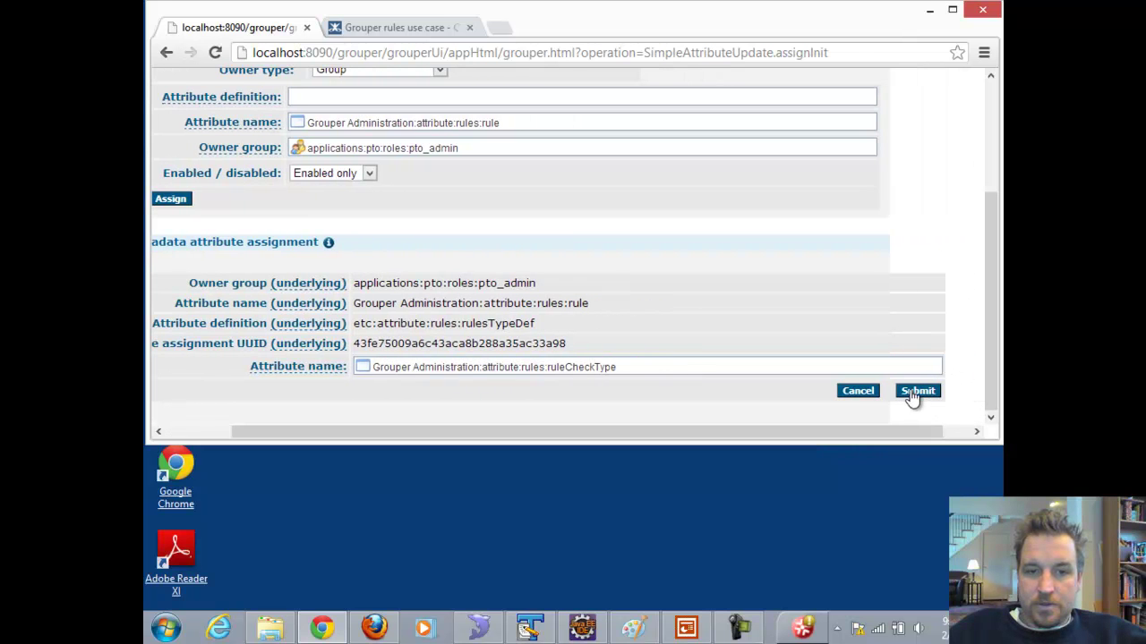
{"action": "left_click", "coordinate": [915, 391]}
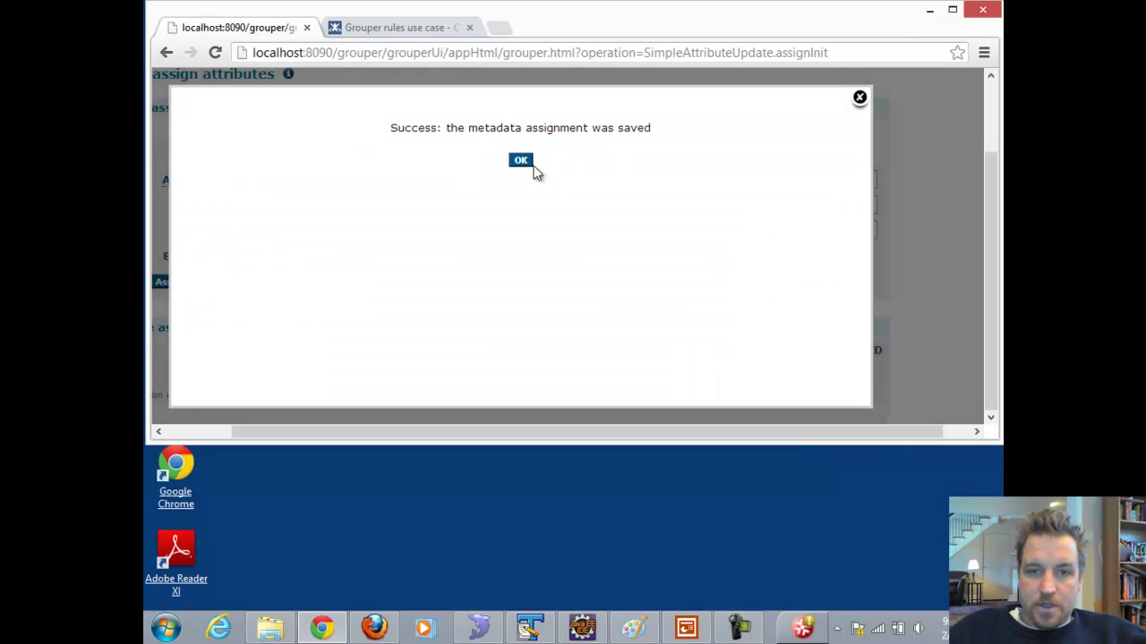
{"action": "left_click", "coordinate": [524, 163]}
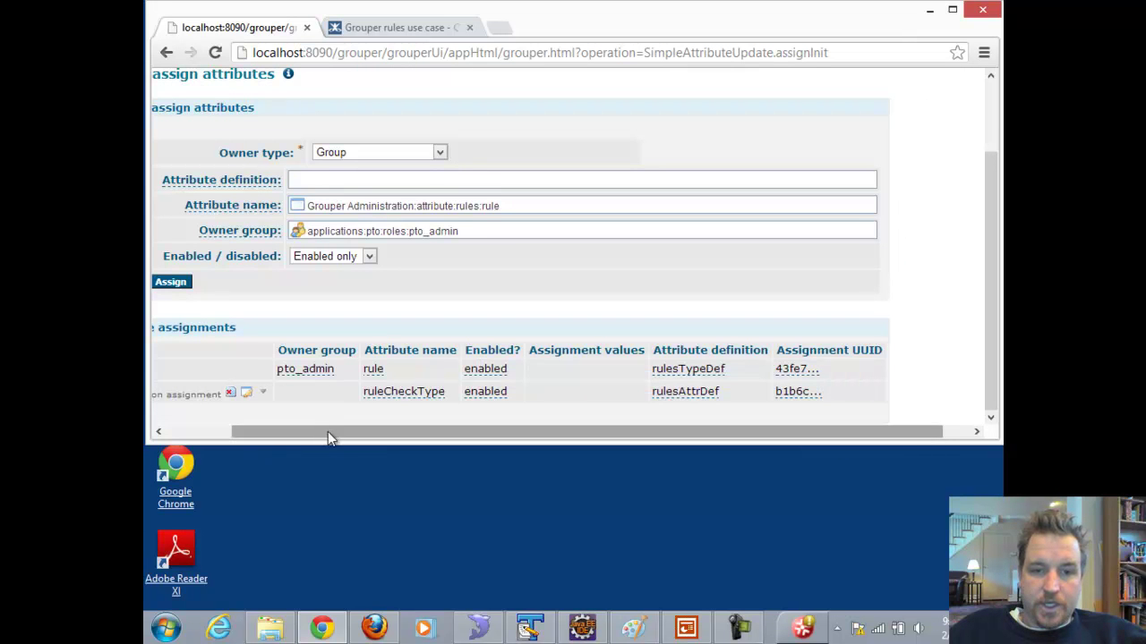
Open value entry for the ruleCheckType assignment and enter membershipRemove as the value to add.
{"action": "left_click_drag", "start_coordinate": [339, 437], "coordinate": [338, 504]}
{"action": "left_click", "coordinate": [264, 460]}
{"action": "left_click", "coordinate": [296, 467]}
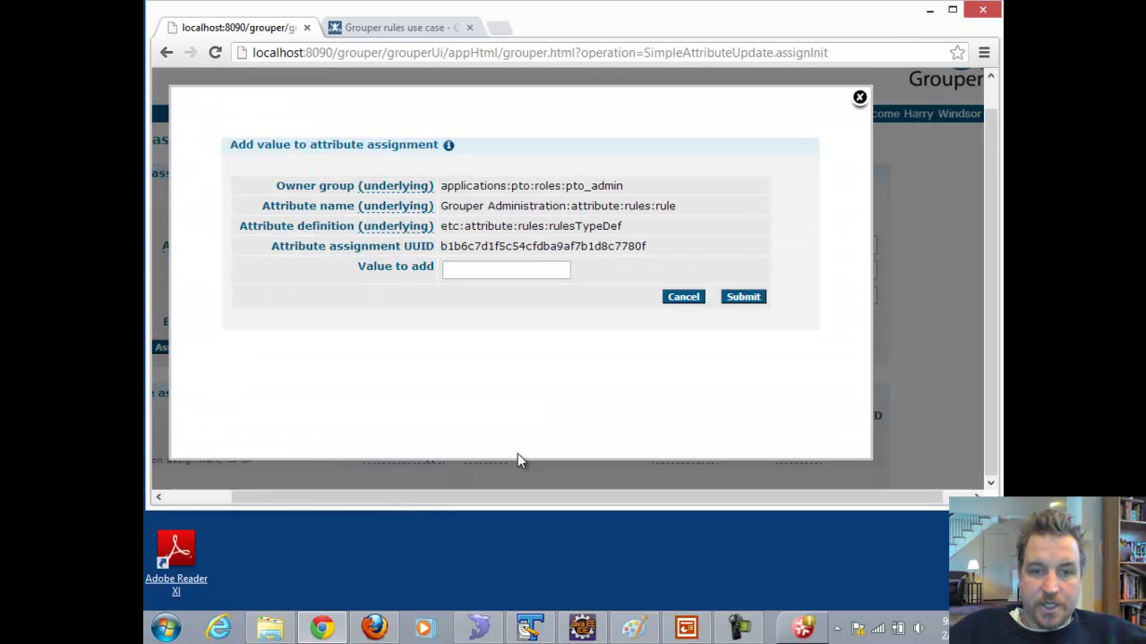
{"action": "left_click", "coordinate": [488, 269]}
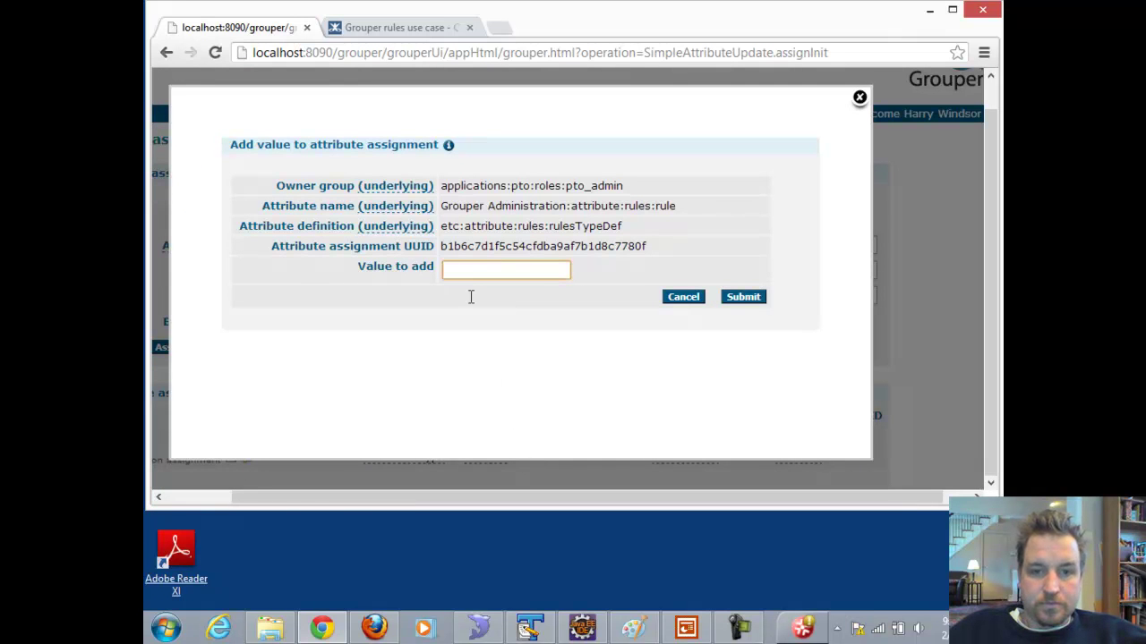
{"action": "type", "text": "membershipRemove"}
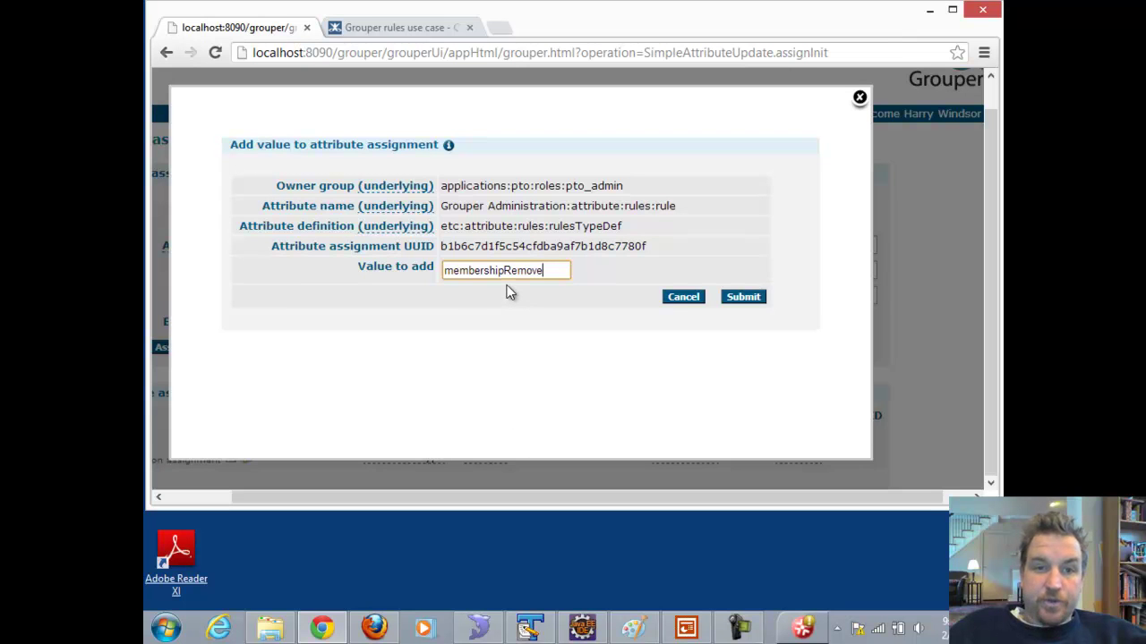
Check the membershipRemove check type against the wiki's Java example, copy it, and submit the value for ruleCheckType.
{"action": "left_click", "coordinate": [380, 27]}
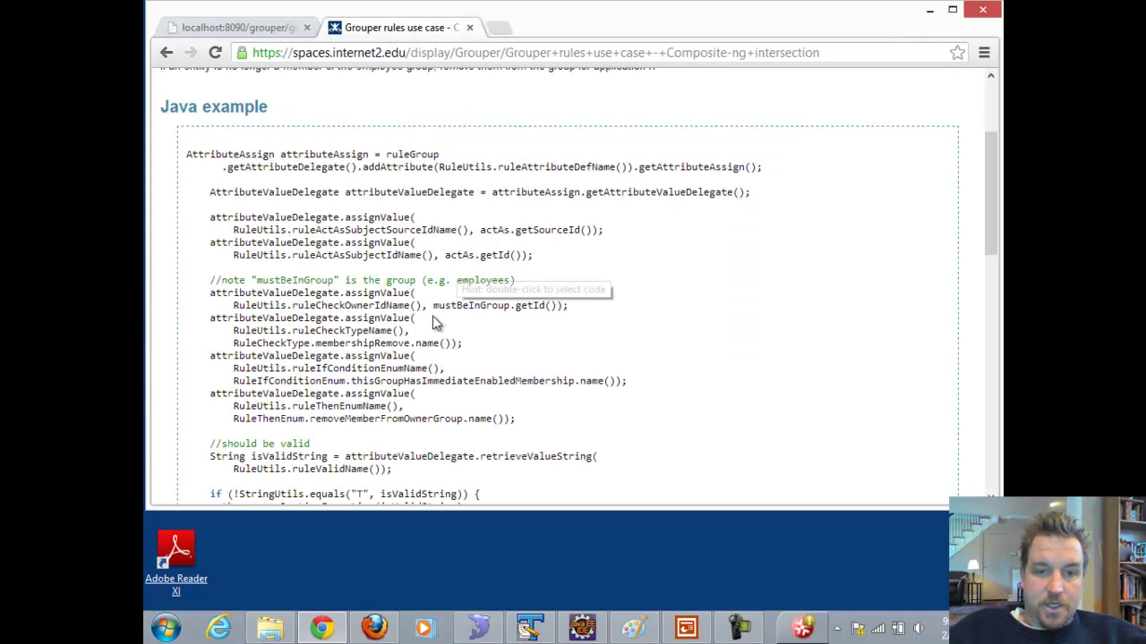
{"action": "left_click_drag", "start_coordinate": [298, 330], "coordinate": [411, 342]}
{"action": "key", "text": "ctrl+c"}
{"action": "left_click", "coordinate": [255, 34]}
{"action": "key", "text": "ctrl+v"}
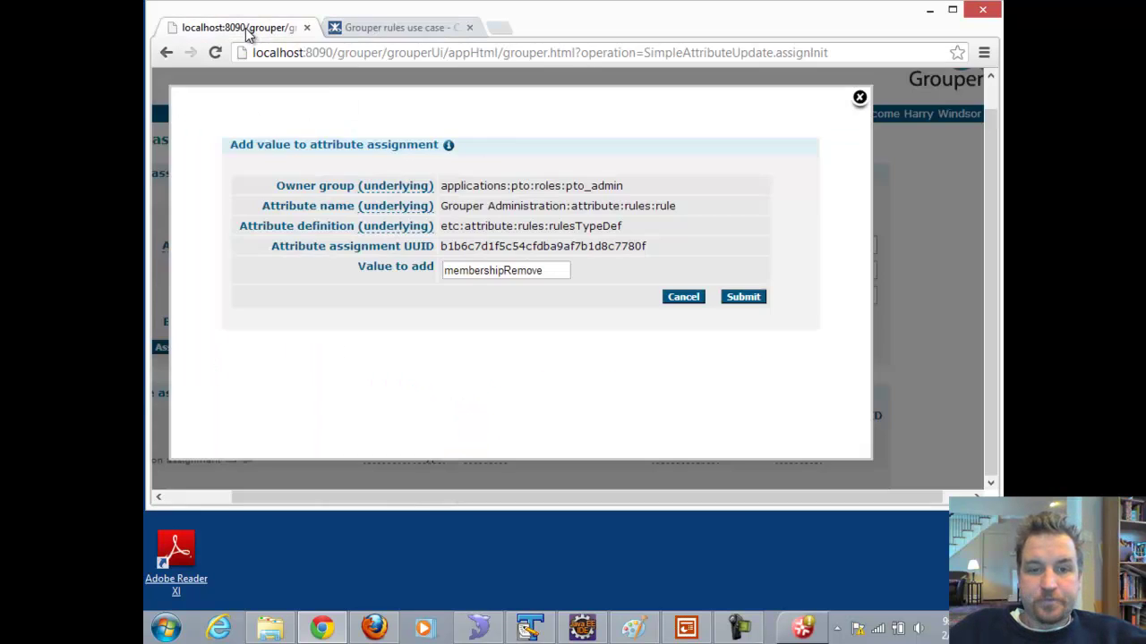
{"action": "left_click", "coordinate": [740, 302]}
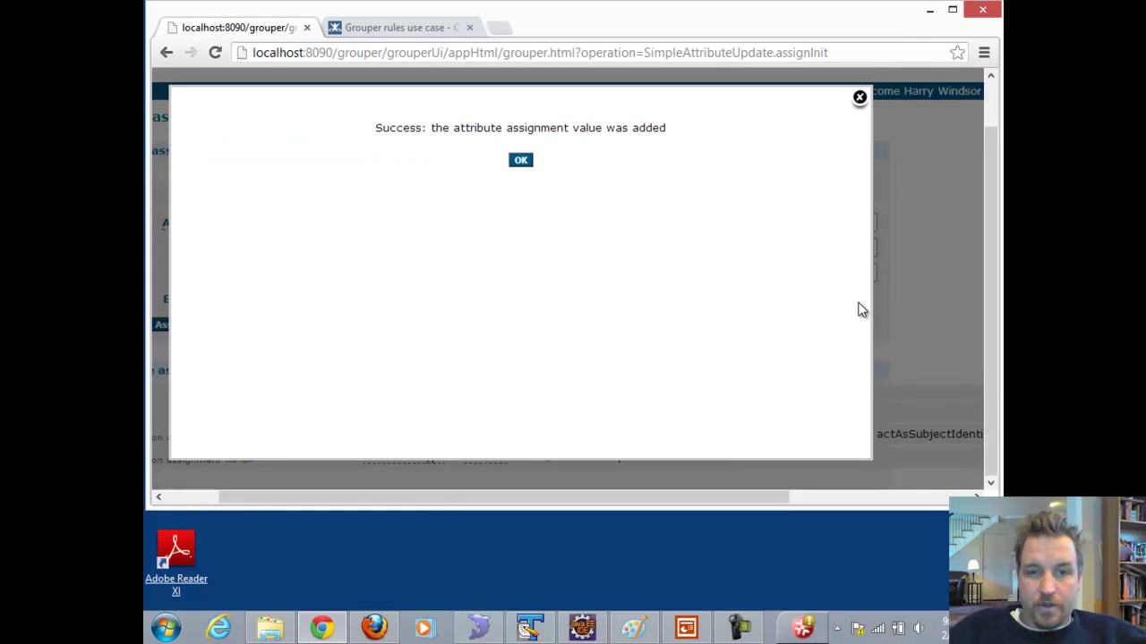
Compare the wiki's Java example with the ruleValid message on pto_admin and copy actAsSubjectId from that message.
{"action": "left_click", "coordinate": [521, 160]}
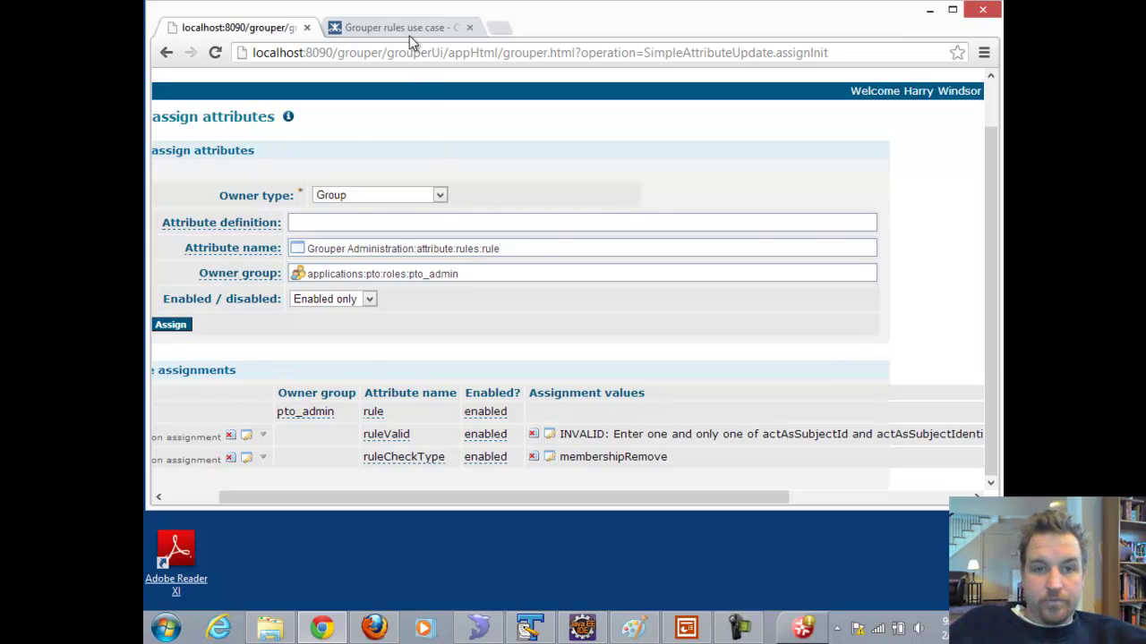
{"action": "left_click", "coordinate": [407, 29]}
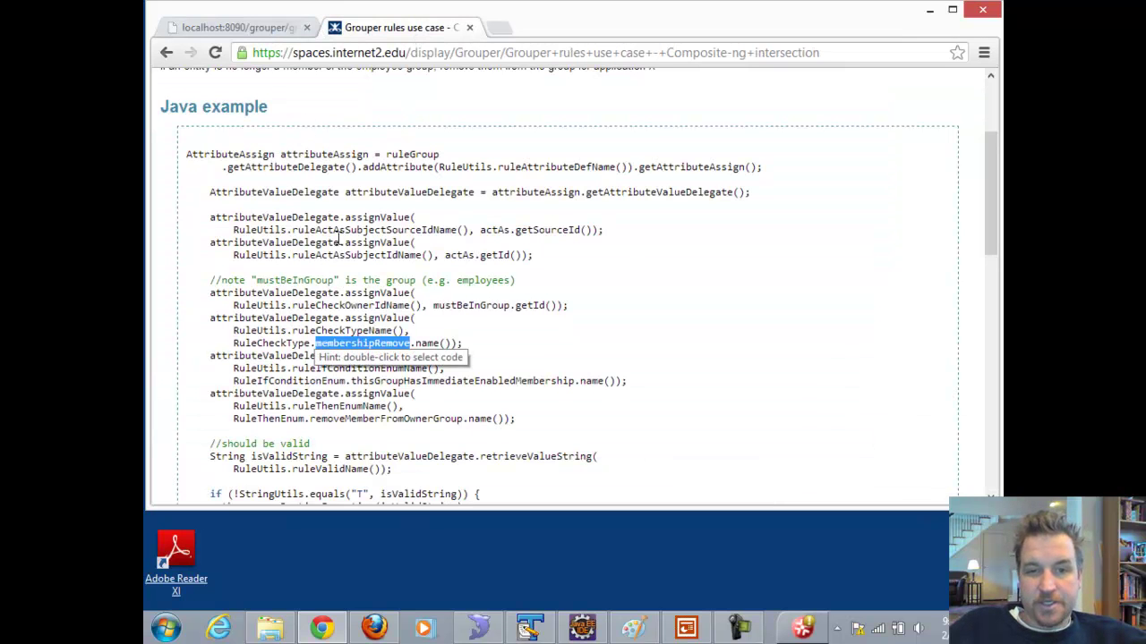
{"action": "left_click", "coordinate": [230, 28]}
{"action": "left_click_drag", "start_coordinate": [572, 495], "coordinate": [627, 504]}
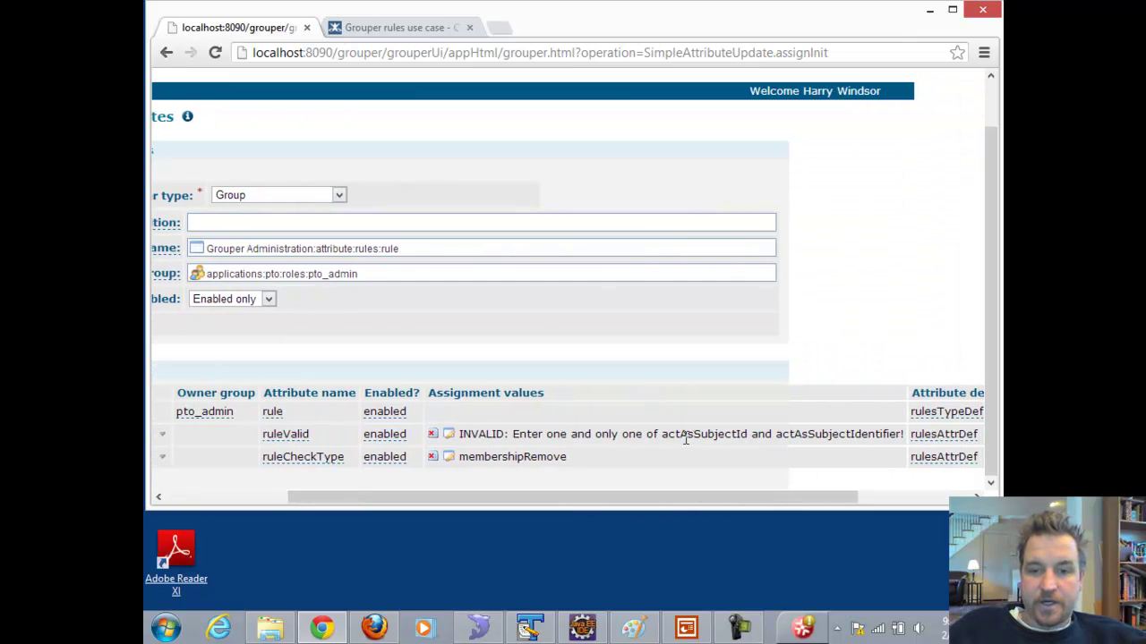
{"action": "double_click", "coordinate": [683, 433]}
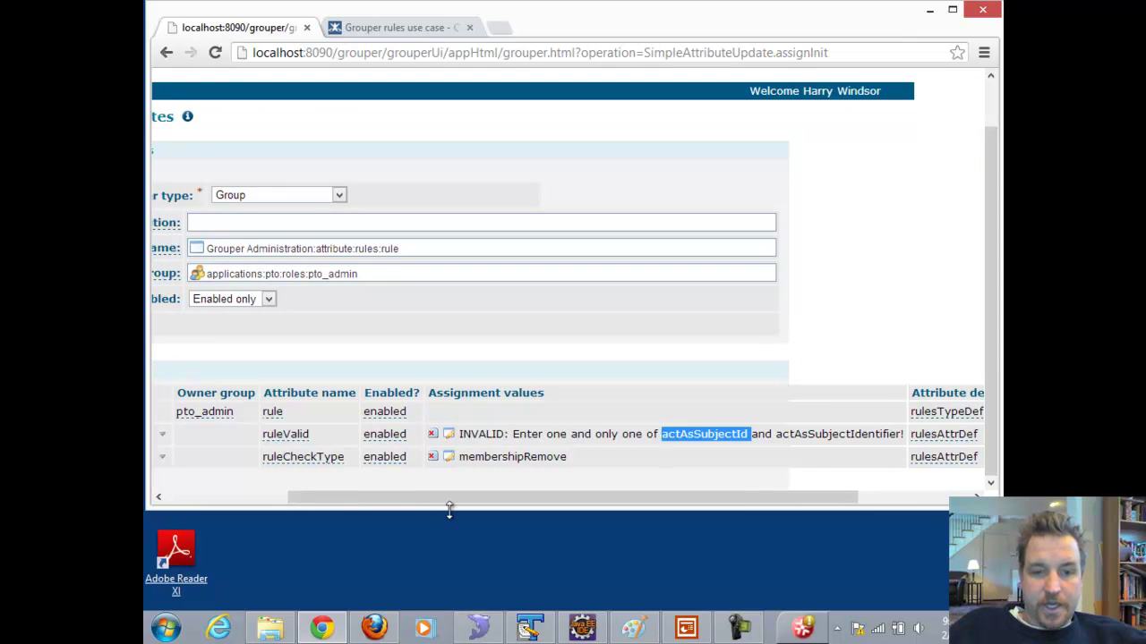
{"action": "left_click_drag", "start_coordinate": [410, 502], "coordinate": [402, 503]}
{"action": "left_click_drag", "start_coordinate": [302, 499], "coordinate": [281, 499]}
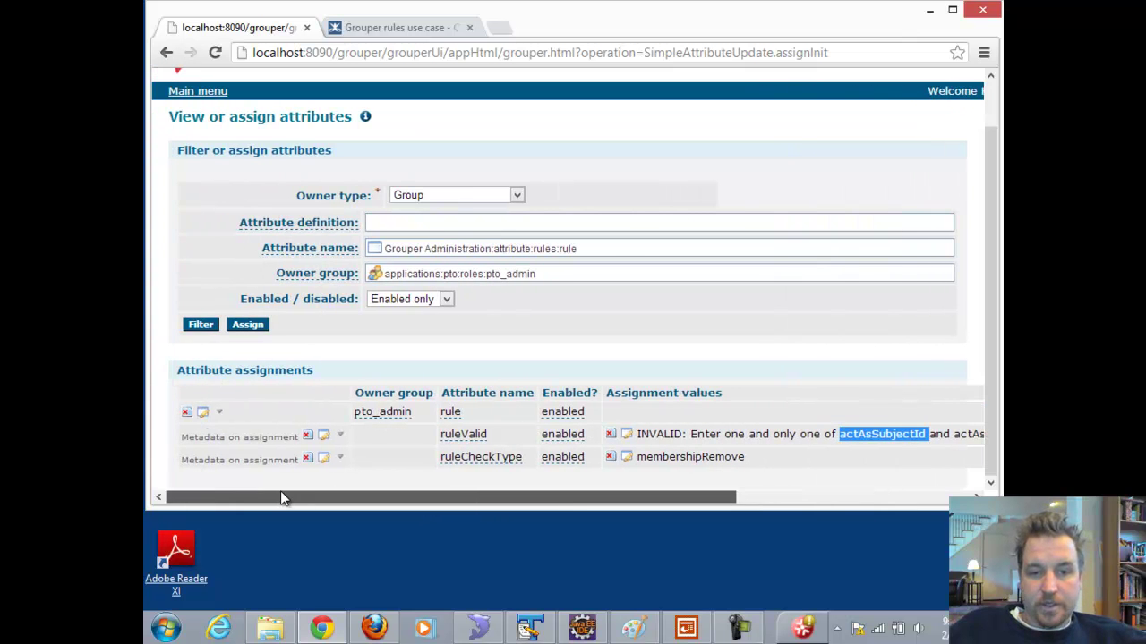
Add ruleActAsSubjectId as a metadata assignment on pto_admin's rule assignment and save it.
{"action": "left_click", "coordinate": [219, 413]}
{"action": "left_click", "coordinate": [261, 439]}
{"action": "left_click", "coordinate": [544, 432]}
{"action": "key", "text": "ctrl+v"}
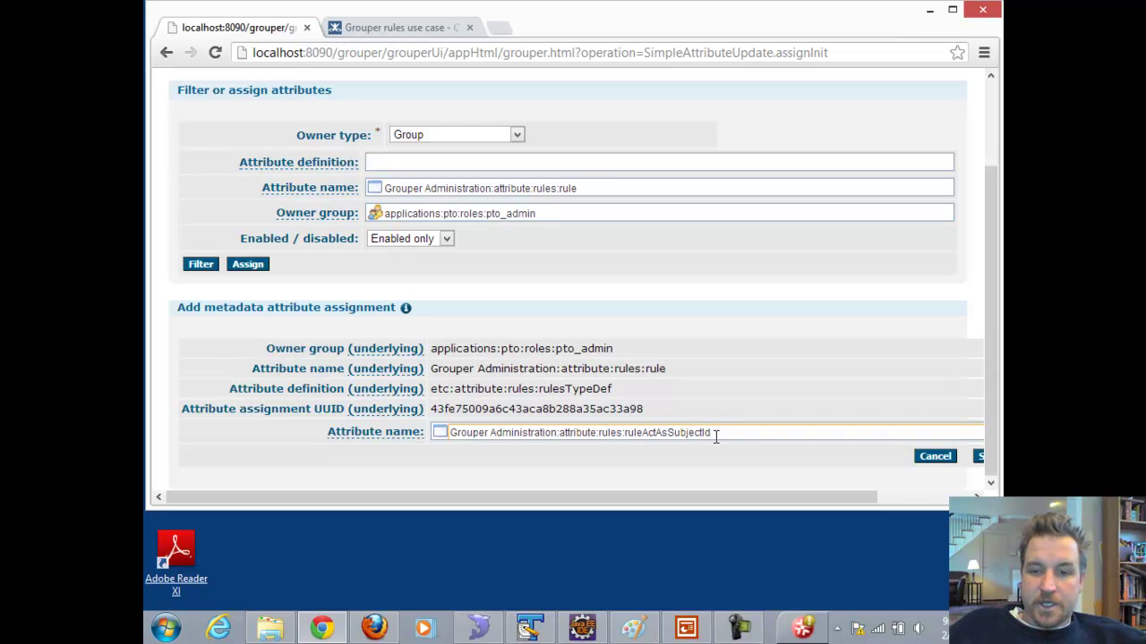
{"action": "left_click", "coordinate": [980, 456]}
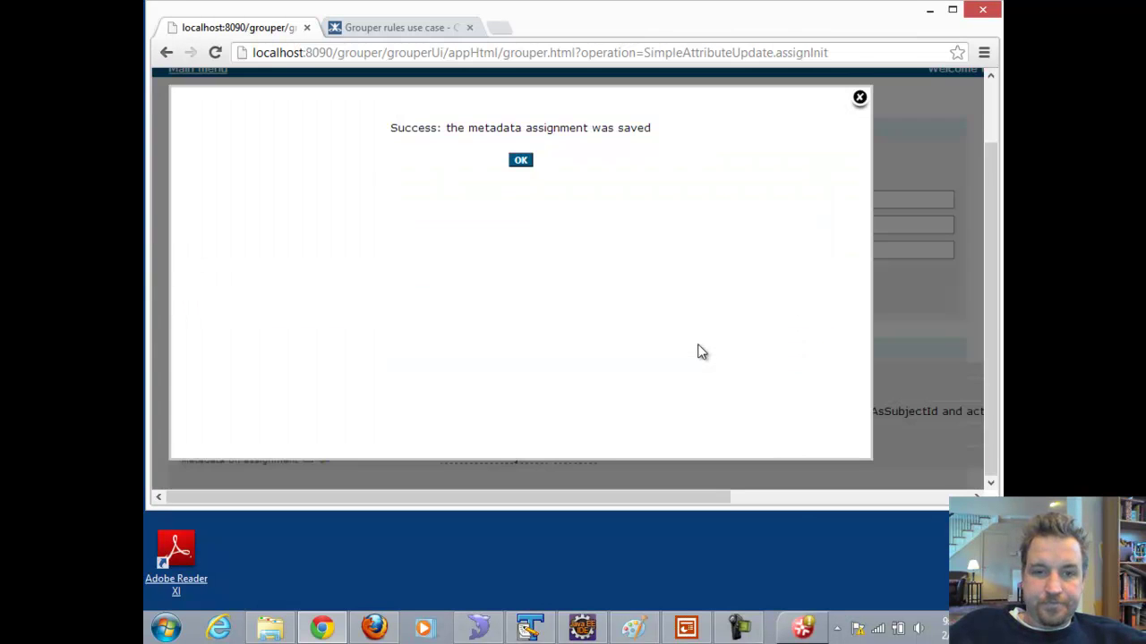
{"action": "left_click", "coordinate": [519, 160]}
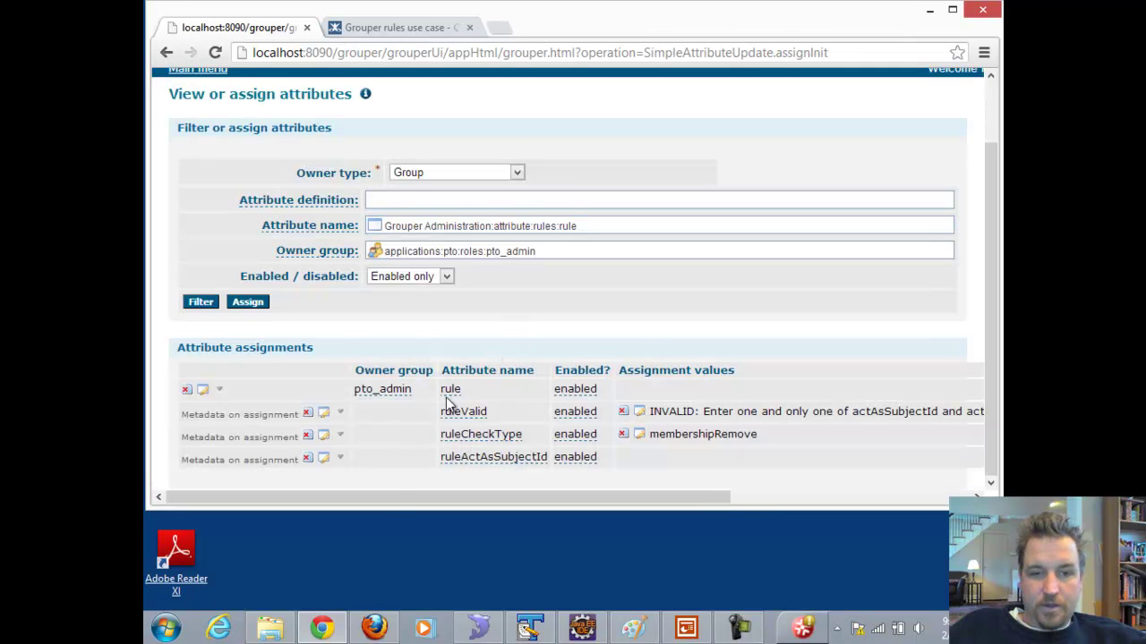
Add the value hawi to the ruleActAsSubjectId metadata assignment.
{"action": "left_click", "coordinate": [342, 461]}
{"action": "left_click", "coordinate": [370, 468]}
{"action": "left_click", "coordinate": [487, 268]}
{"action": "type", "text": "hawi"}
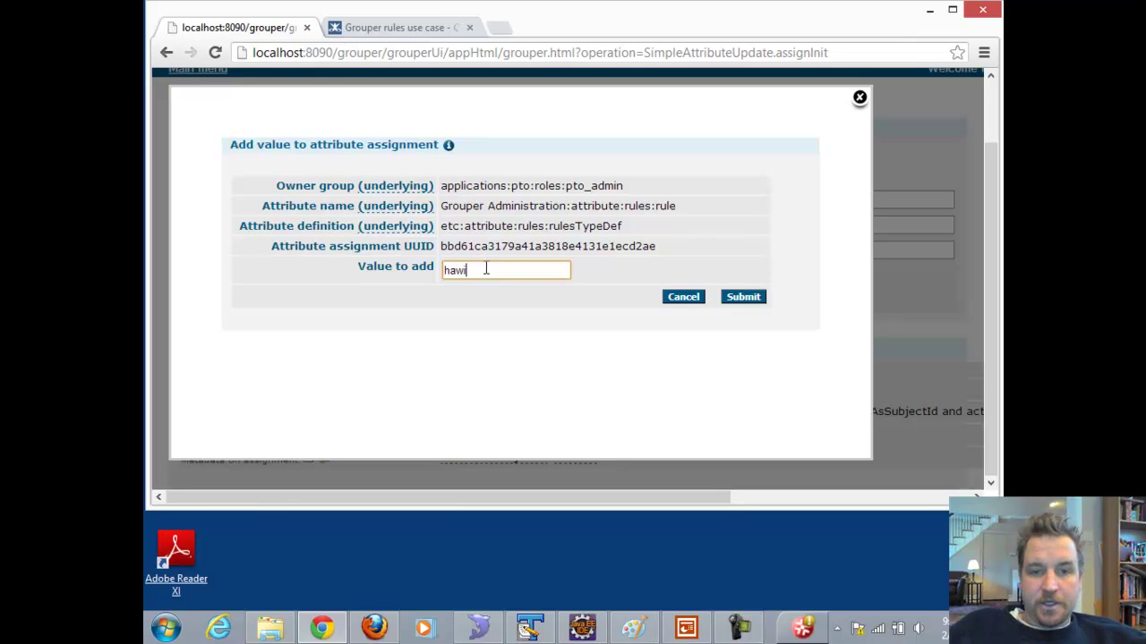
{"action": "left_click", "coordinate": [750, 303]}
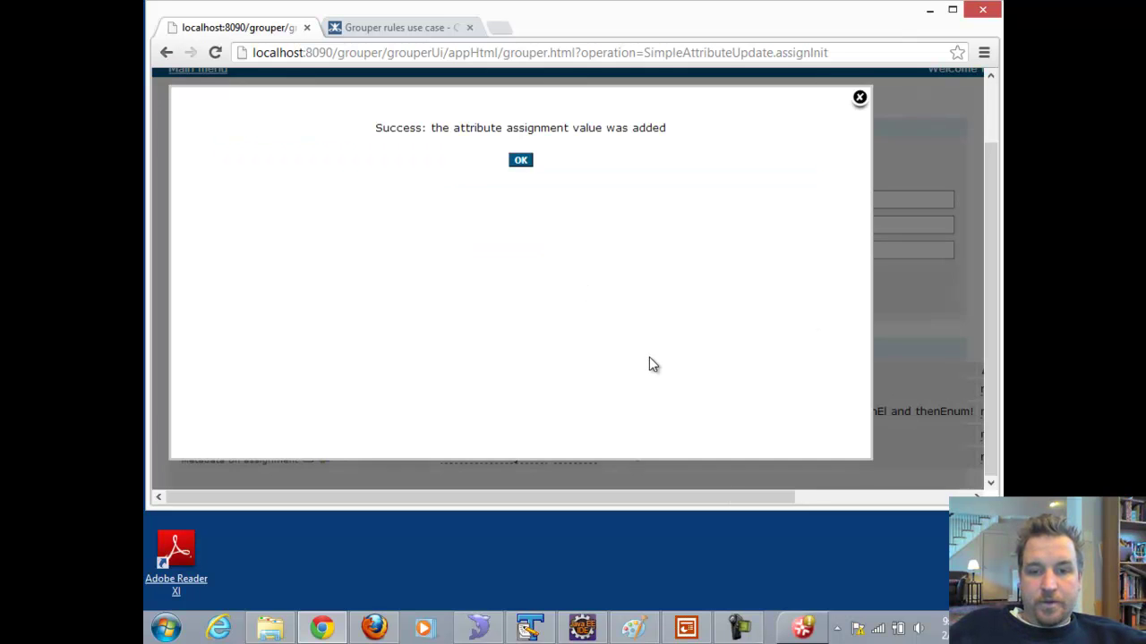
{"action": "left_click", "coordinate": [521, 161]}
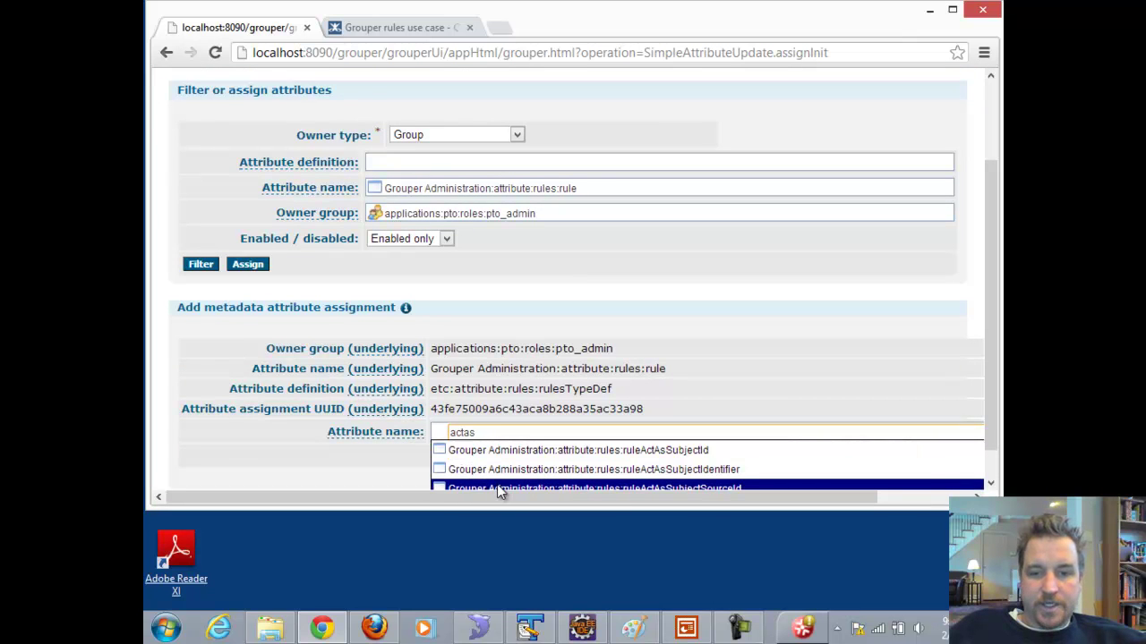
Choose ruleActAsSubjectSourceId from the attribute names matching "actas" and save it as metadata on the rule assignment.
{"action": "left_click", "coordinate": [497, 484]}
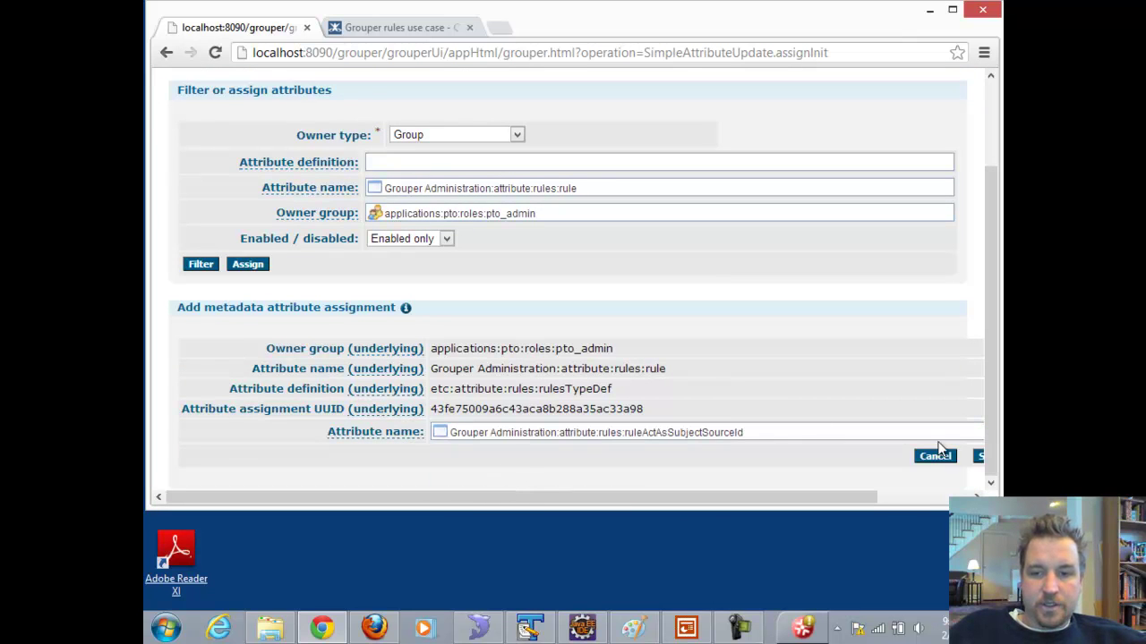
{"action": "left_click", "coordinate": [979, 457]}
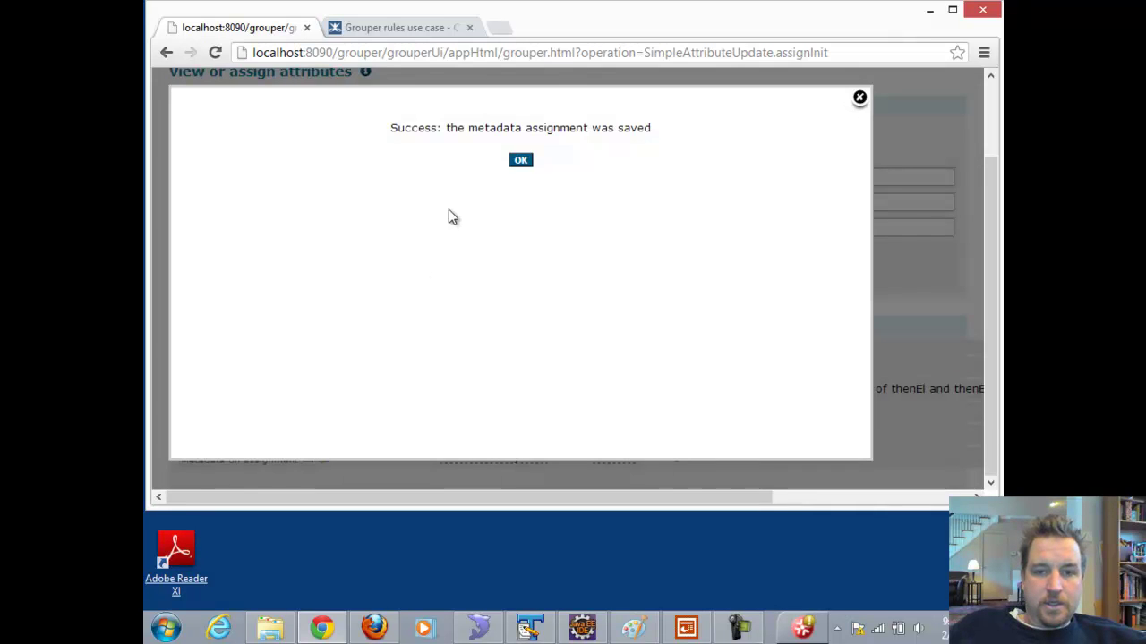
{"action": "left_click", "coordinate": [521, 163]}
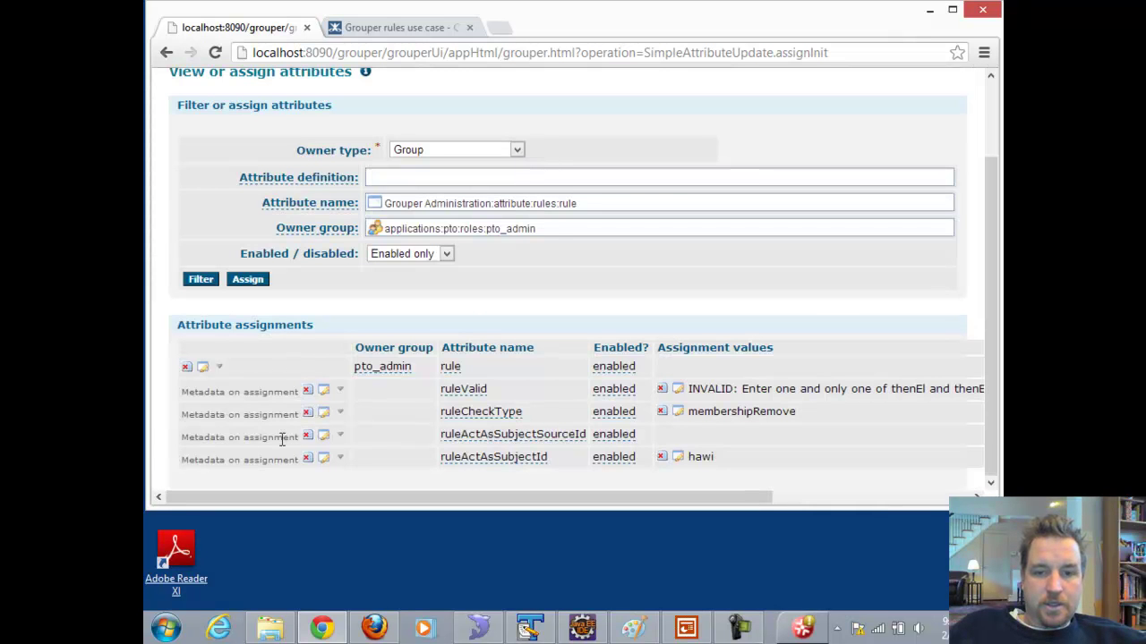
Add the value jdbc to the ruleActAsSubjectSourceId metadata assignment.
{"action": "left_click", "coordinate": [340, 435]}
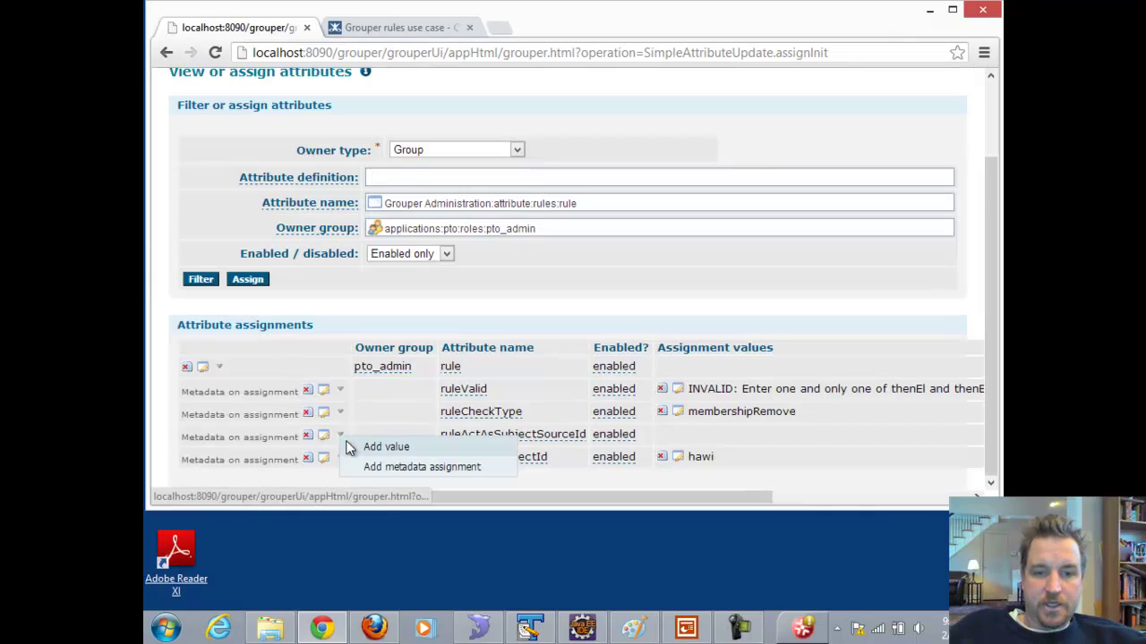
{"action": "left_click", "coordinate": [372, 449]}
{"action": "left_click", "coordinate": [505, 274]}
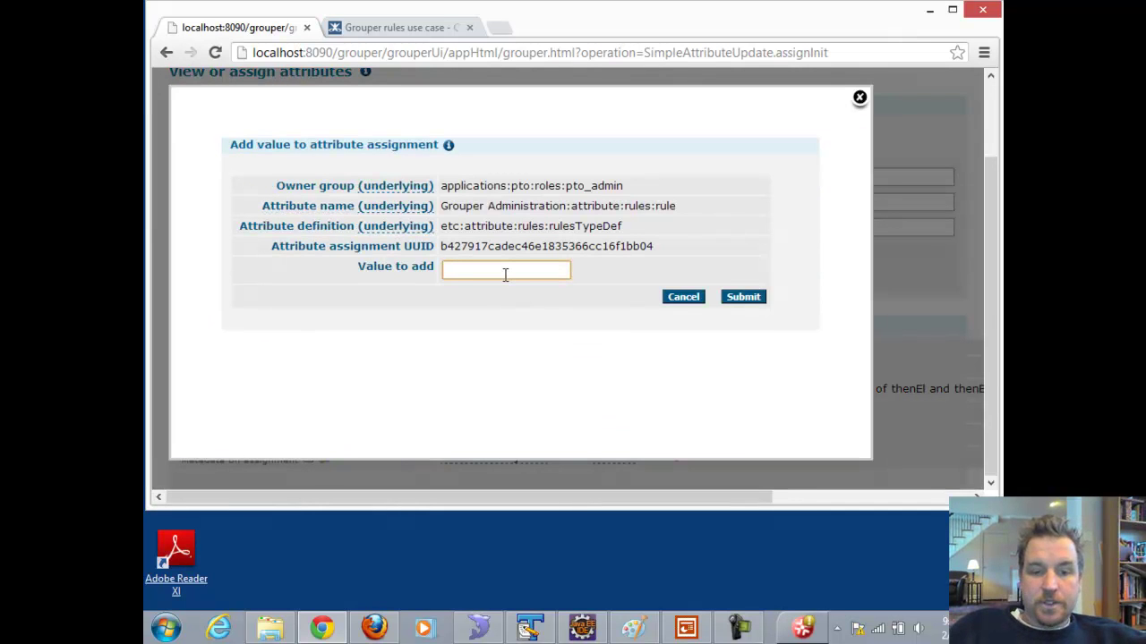
{"action": "type", "text": "jdbc"}
{"action": "left_click", "coordinate": [742, 298]}
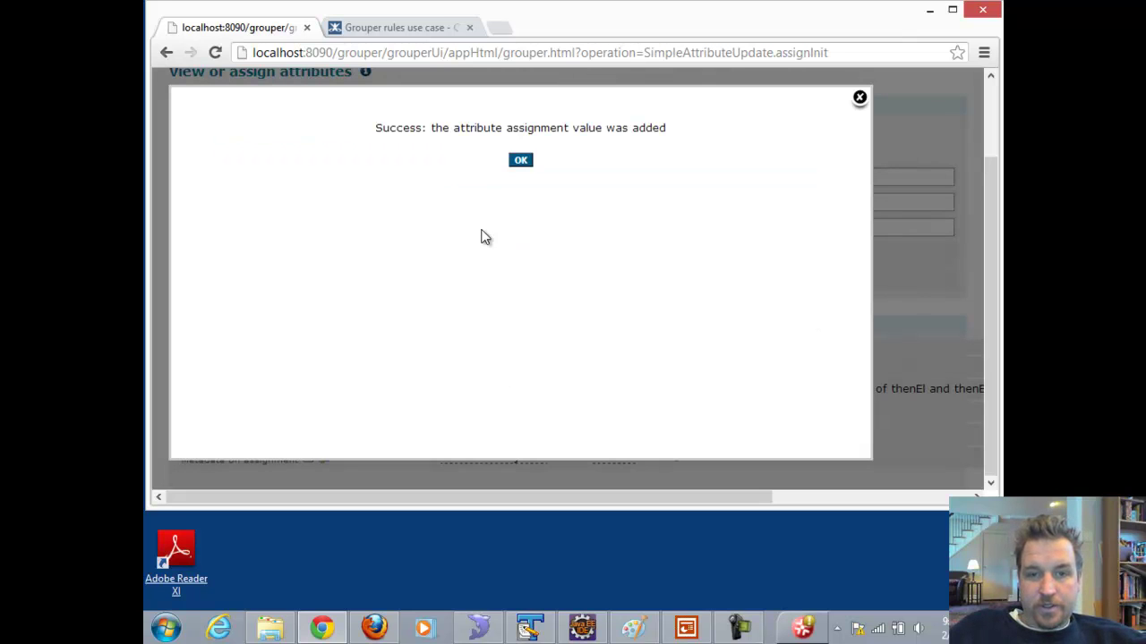
{"action": "left_click", "coordinate": [520, 162]}
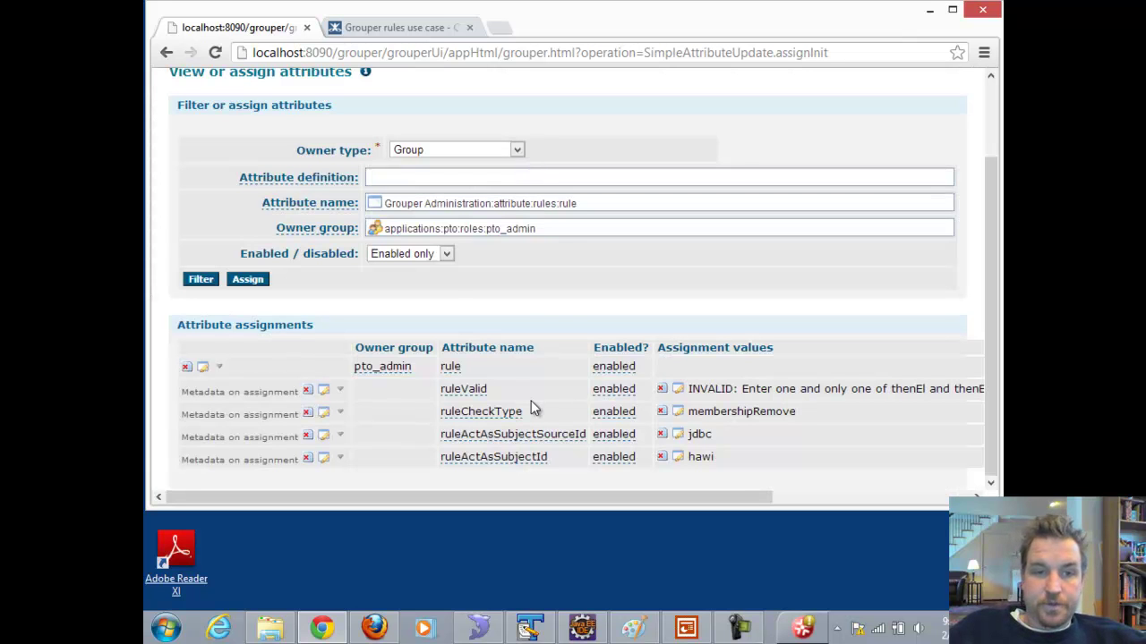
Examine the data sources offered for the people or groups search in the Admin UI, including the JDBC person source.
{"action": "scroll", "coordinate": [388, 230], "scroll_direction": "up", "scroll_amount": 2}
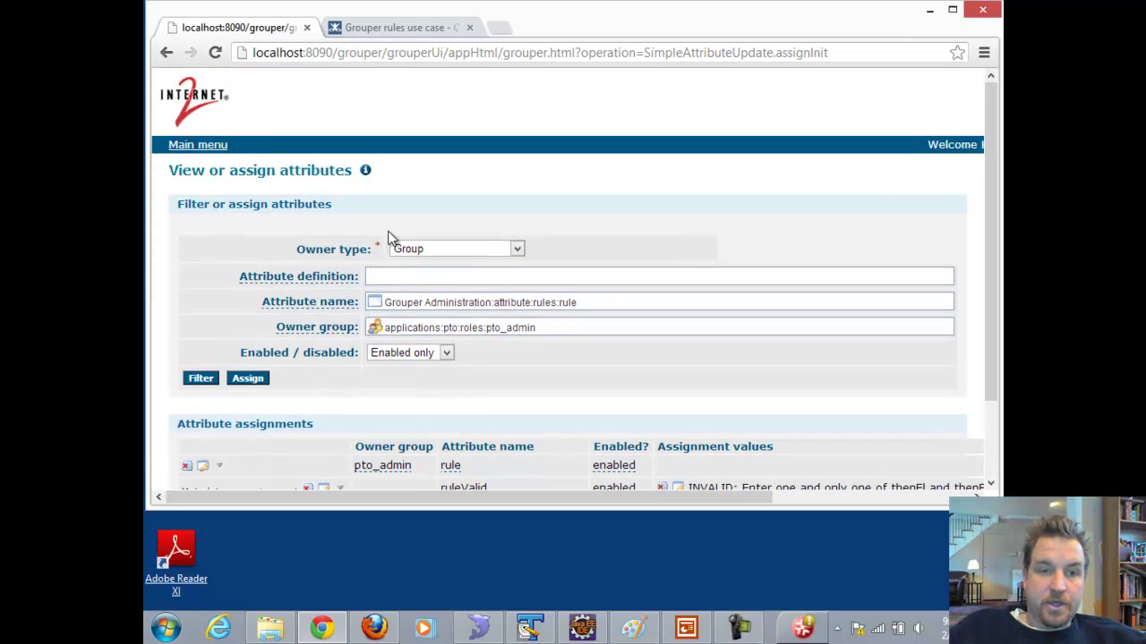
{"action": "left_click", "coordinate": [196, 146]}
{"action": "left_click", "coordinate": [224, 177]}
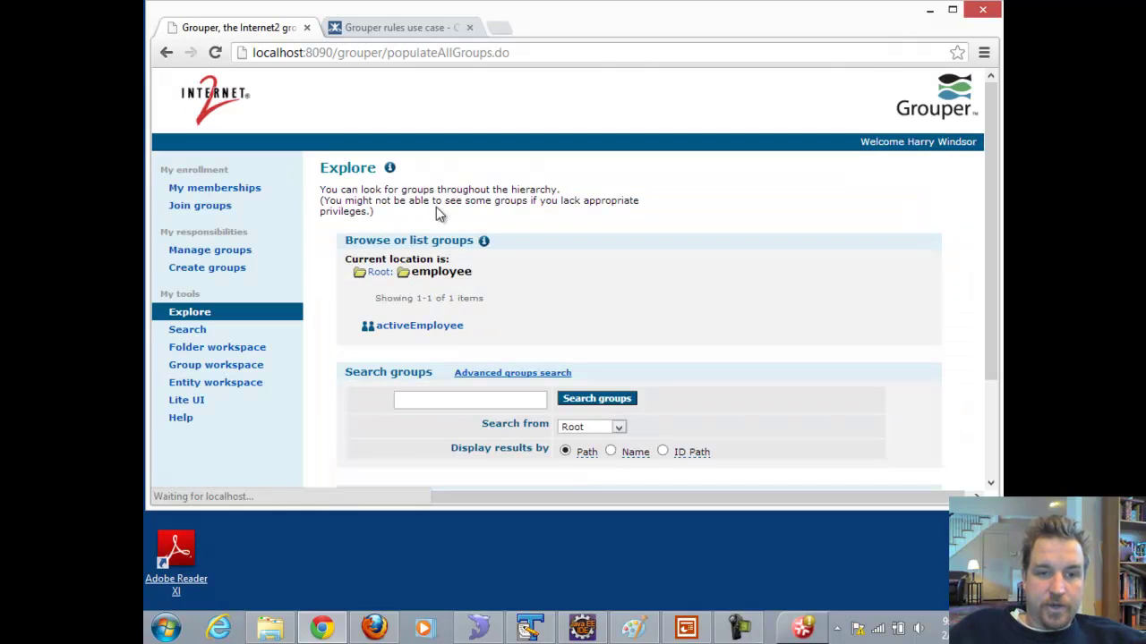
{"action": "left_click", "coordinate": [186, 332]}
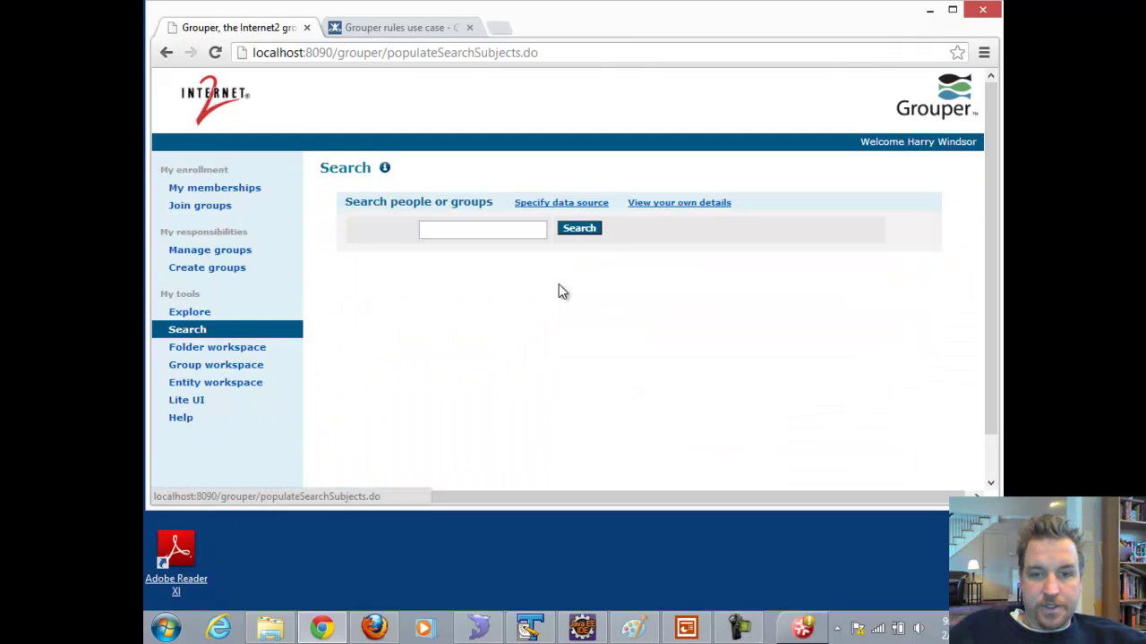
{"action": "left_click", "coordinate": [555, 206]}
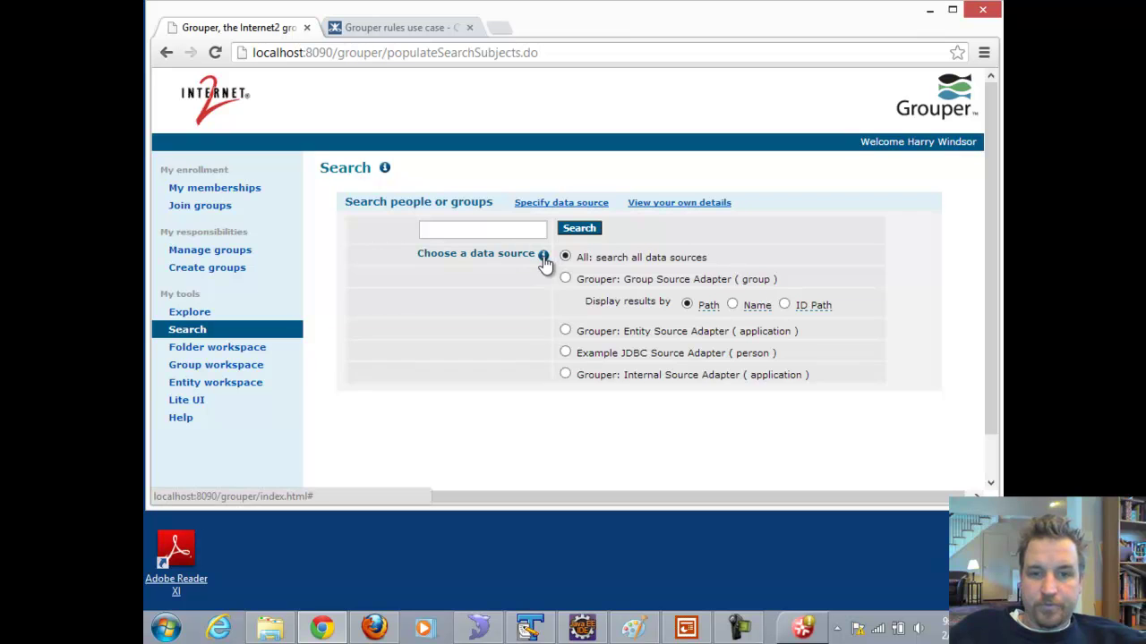
{"action": "left_click_drag", "start_coordinate": [795, 355], "coordinate": [575, 352]}
{"action": "left_click", "coordinate": [497, 340]}
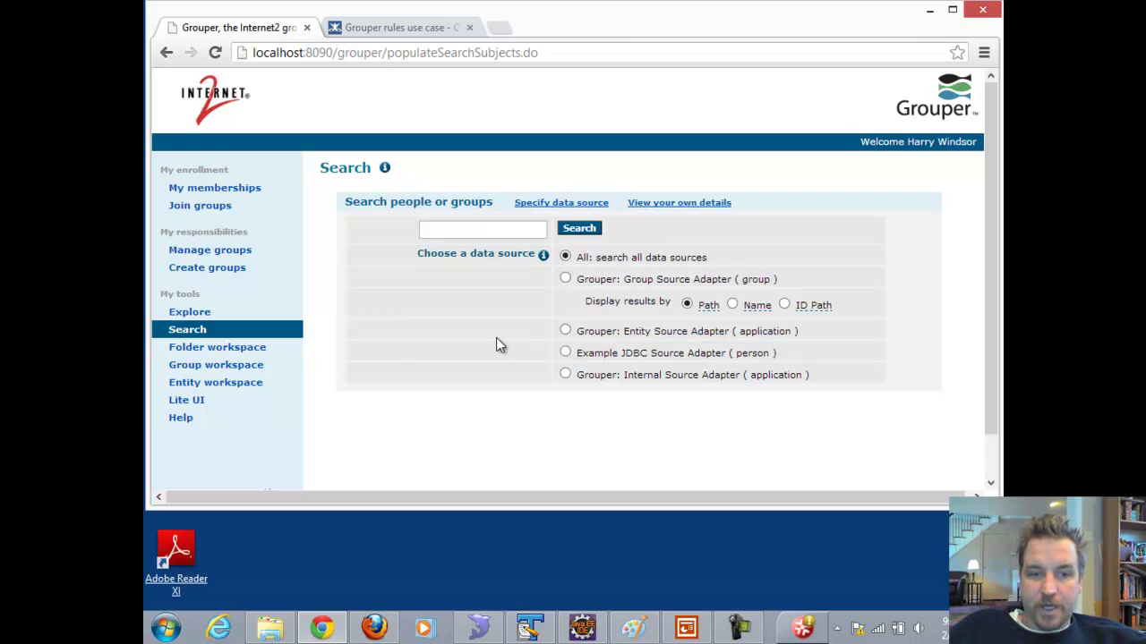
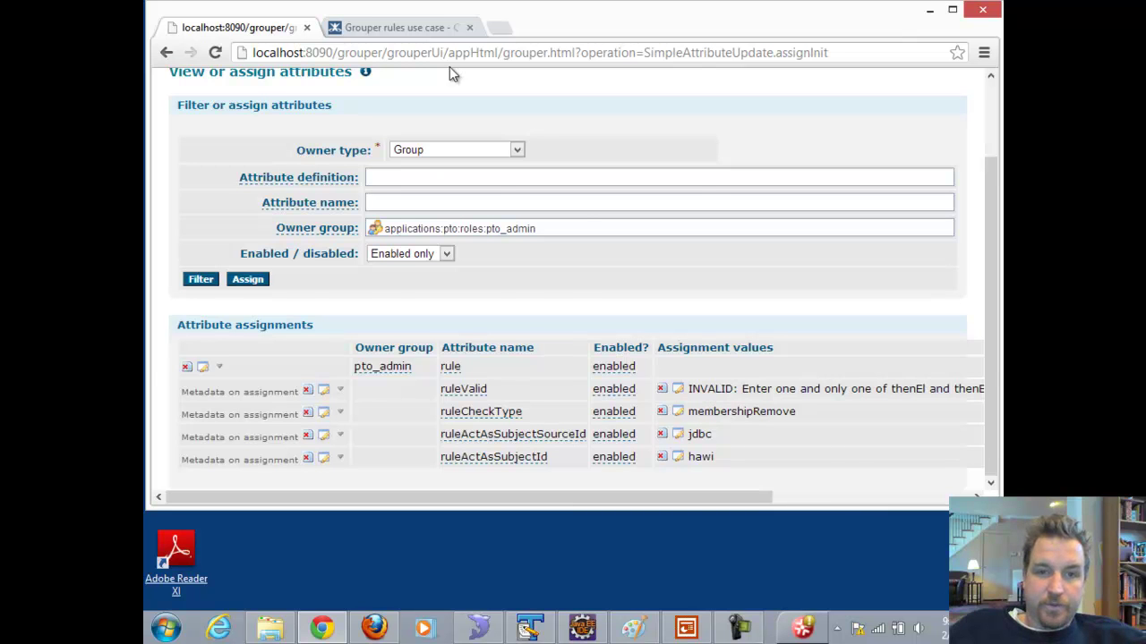
Copy the attribute name ruleCheckOwnerId from the wiki's Java example and return to pto_admin's attribute assignments.
{"action": "left_click", "coordinate": [398, 27]}
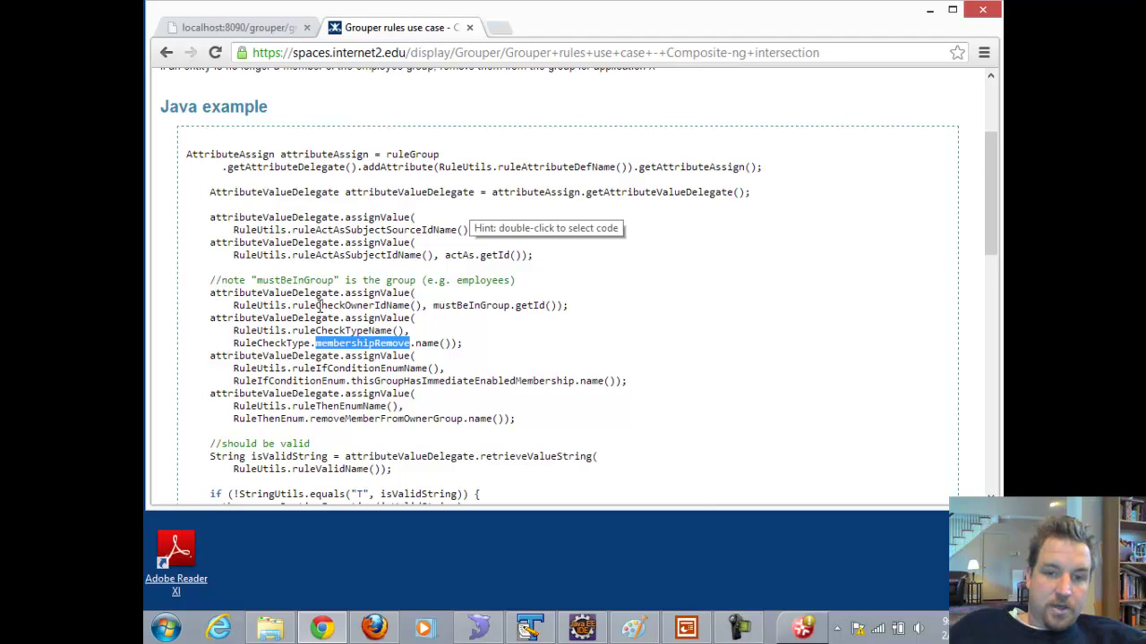
{"action": "left_click_drag", "start_coordinate": [294, 304], "coordinate": [384, 302]}
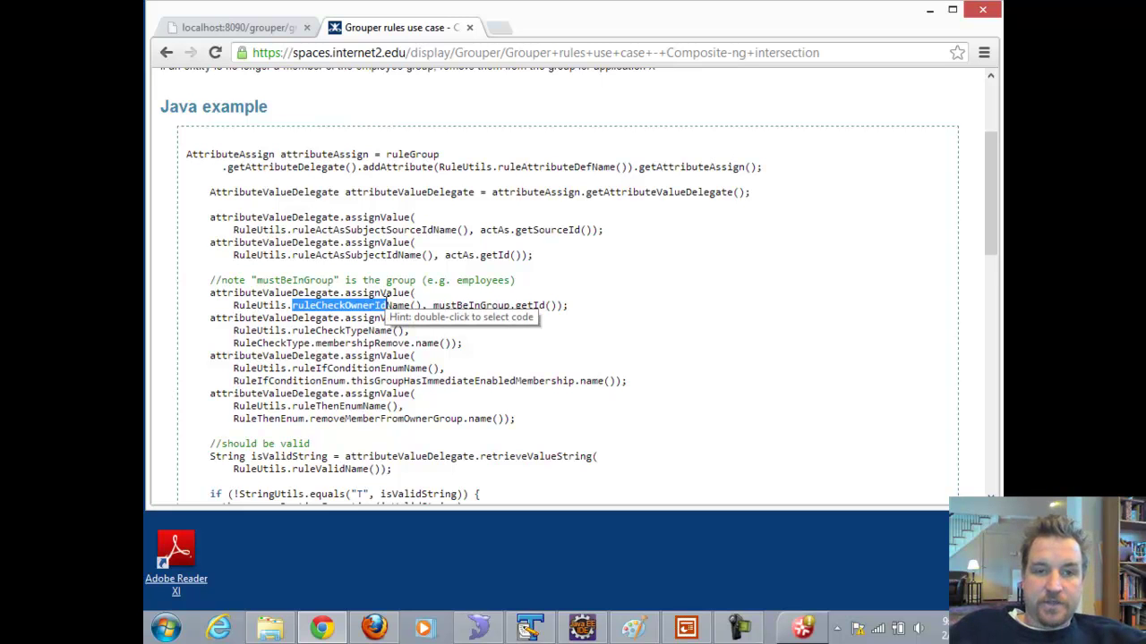
{"action": "left_click", "coordinate": [242, 33]}
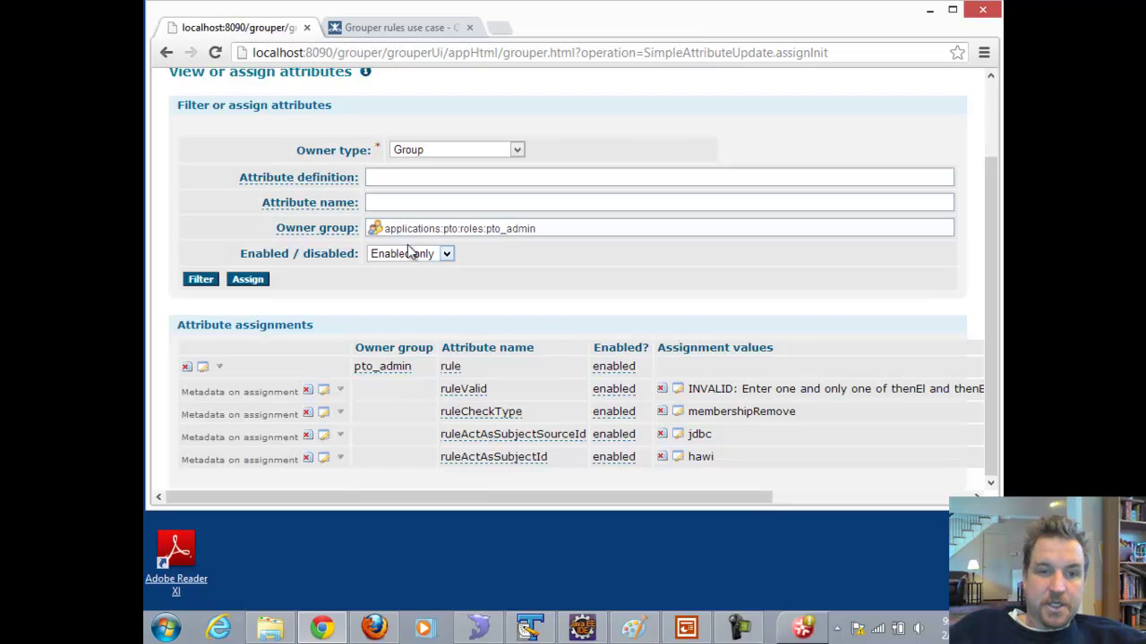
Open the activeEmployee group summary in the Admin UI and copy its ID path employee:activeEmployee.
{"action": "scroll", "coordinate": [256, 235], "scroll_direction": "up", "scroll_amount": 2}
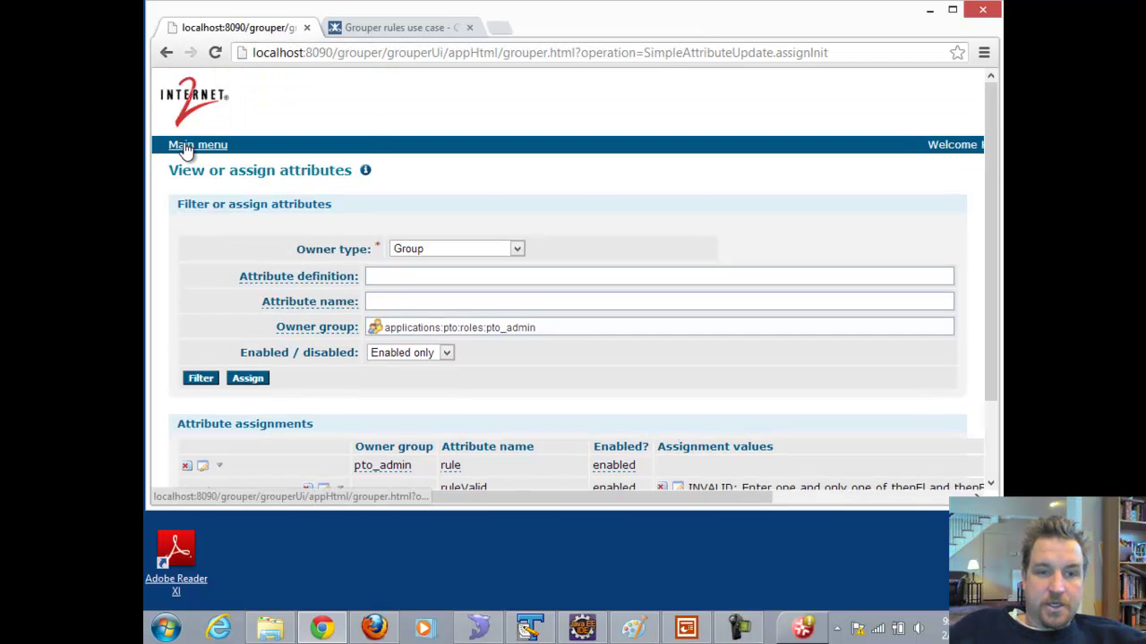
{"action": "left_click", "coordinate": [188, 146]}
{"action": "left_click", "coordinate": [220, 174]}
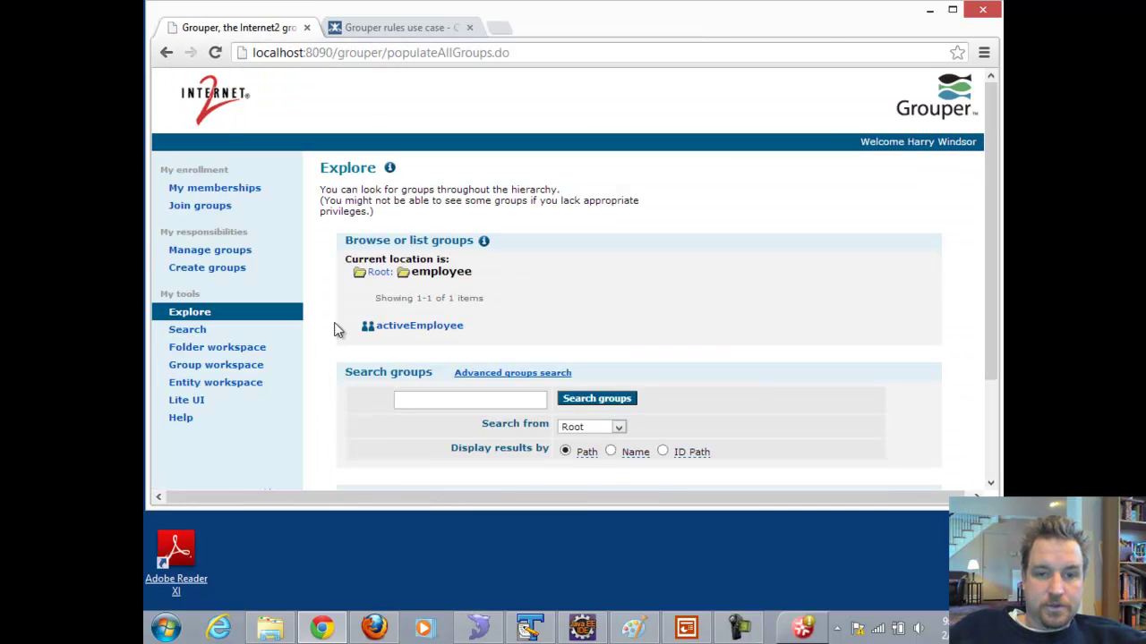
{"action": "left_click", "coordinate": [414, 326]}
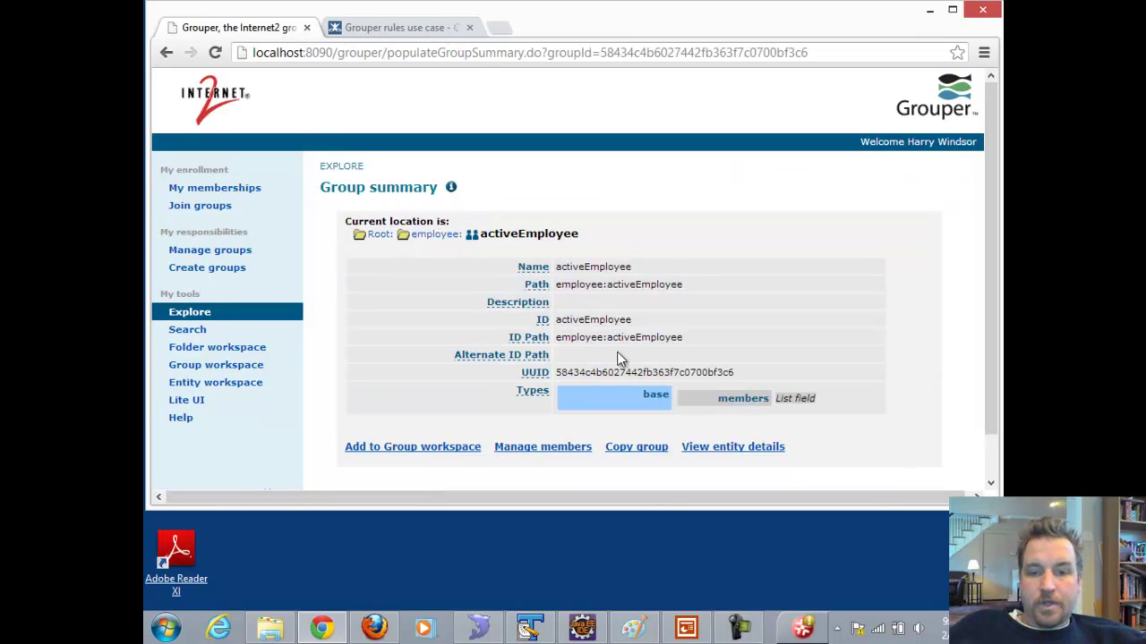
{"action": "double_click", "coordinate": [605, 371]}
{"action": "left_click_drag", "start_coordinate": [697, 341], "coordinate": [558, 343]}
{"action": "key", "text": "ctrl+c"}
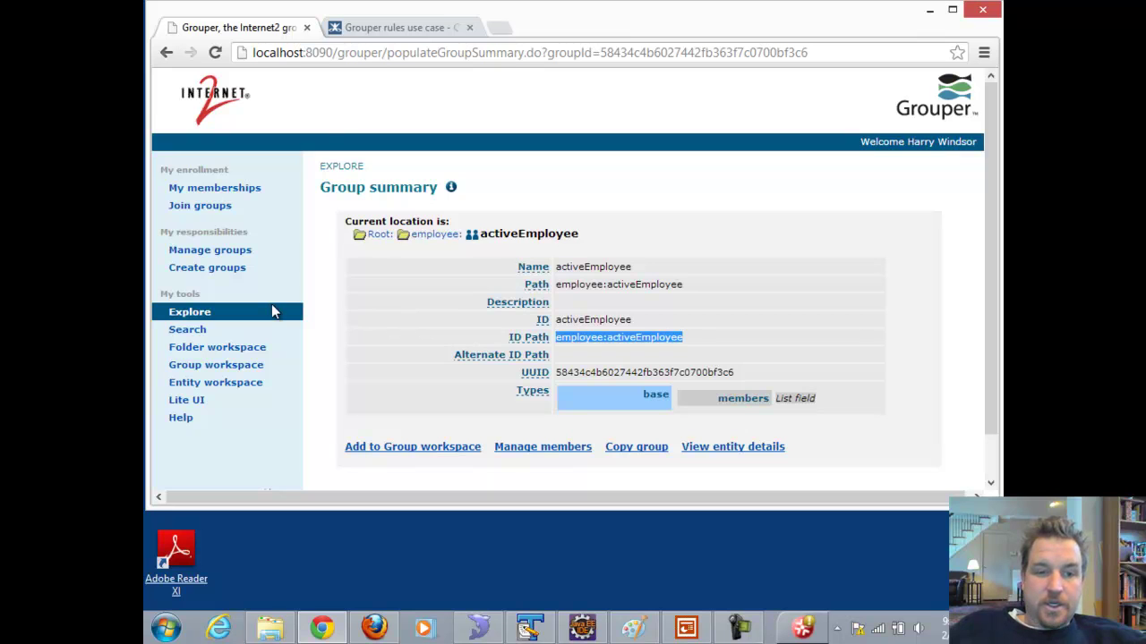
Return to attribute assignment in the Lite UI and filter by owner type Group and owner group applications:pto:roles:pto_admin.
{"action": "left_click", "coordinate": [187, 402]}
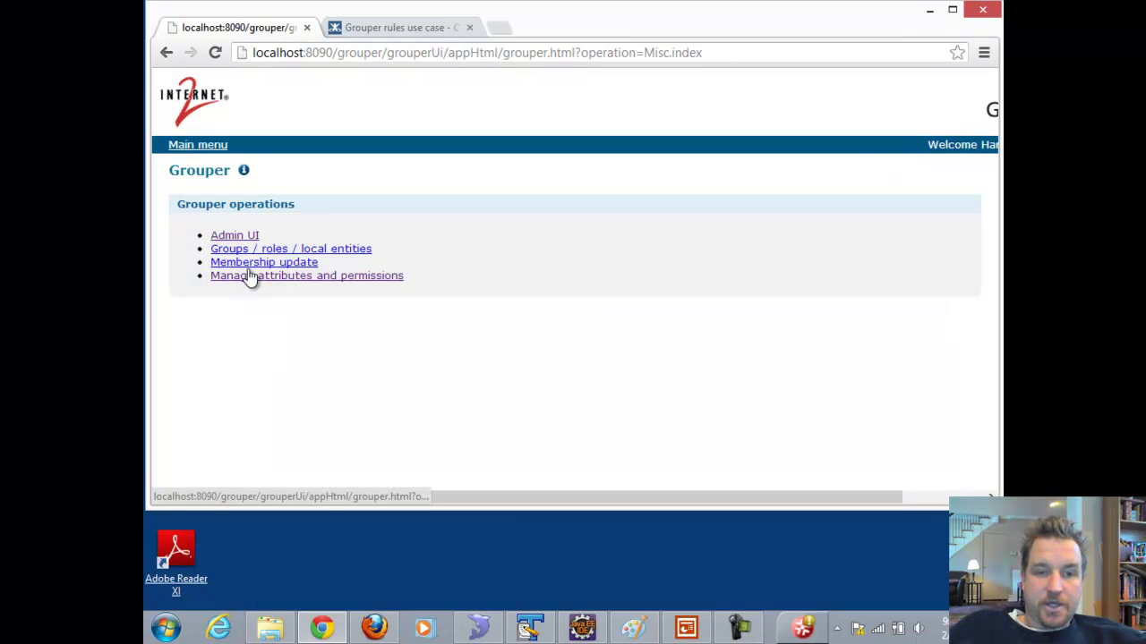
{"action": "left_click", "coordinate": [250, 276]}
{"action": "left_click", "coordinate": [271, 237]}
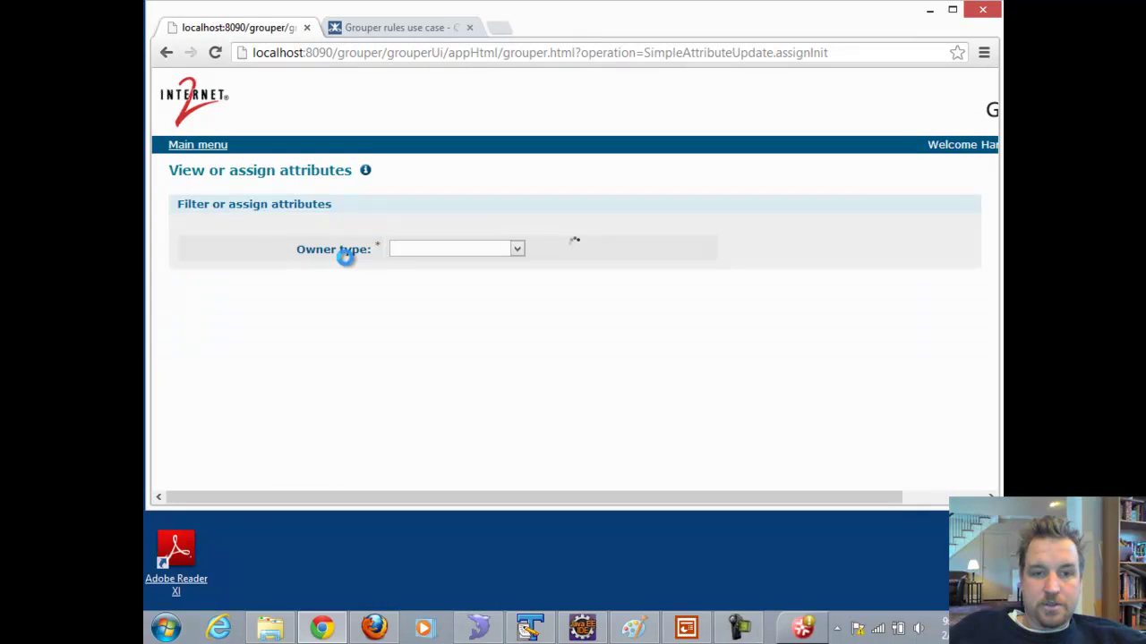
{"action": "left_click", "coordinate": [428, 249]}
{"action": "left_click", "coordinate": [428, 277]}
{"action": "left_click", "coordinate": [392, 330]}
{"action": "type", "text": "pto"}
{"action": "key", "text": "Down"}
{"action": "key", "text": "Return"}
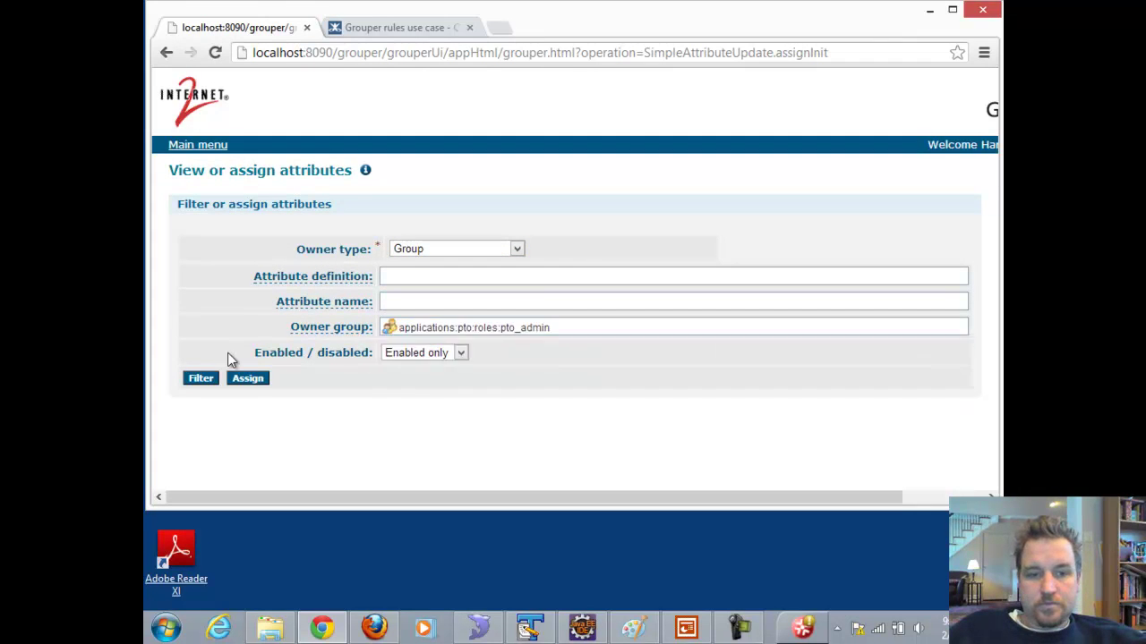
{"action": "left_click", "coordinate": [198, 379]}
{"action": "scroll", "coordinate": [228, 387], "scroll_direction": "down", "scroll_amount": 1}
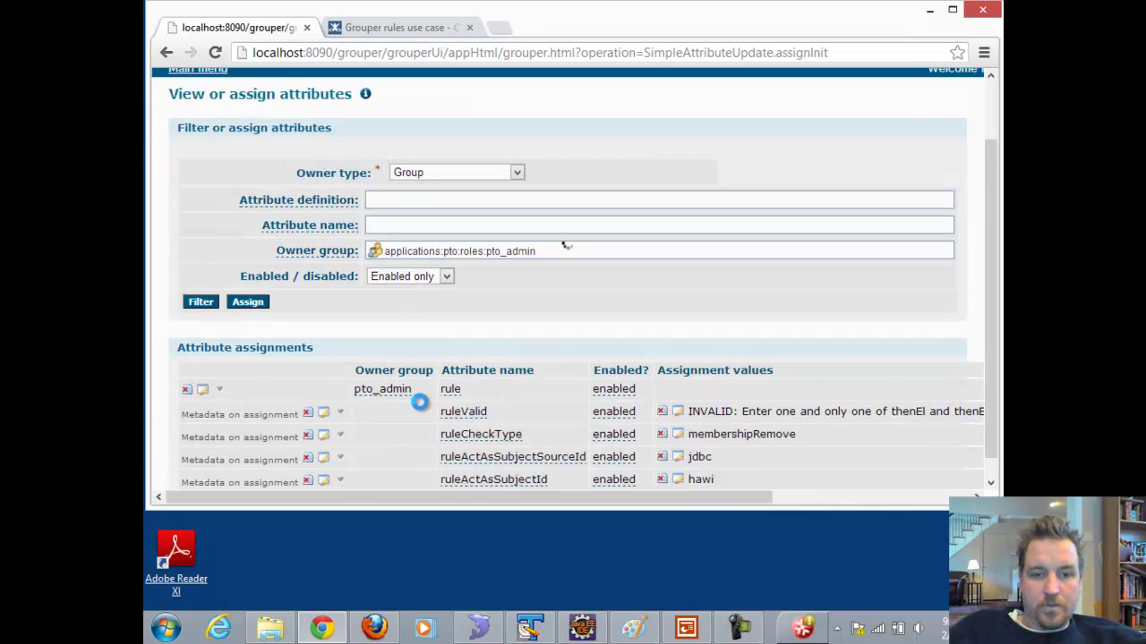
Add the metadata attribute ruleCheckOwnerName to the rule assignment on pto_admin.
{"action": "left_click", "coordinate": [220, 371]}
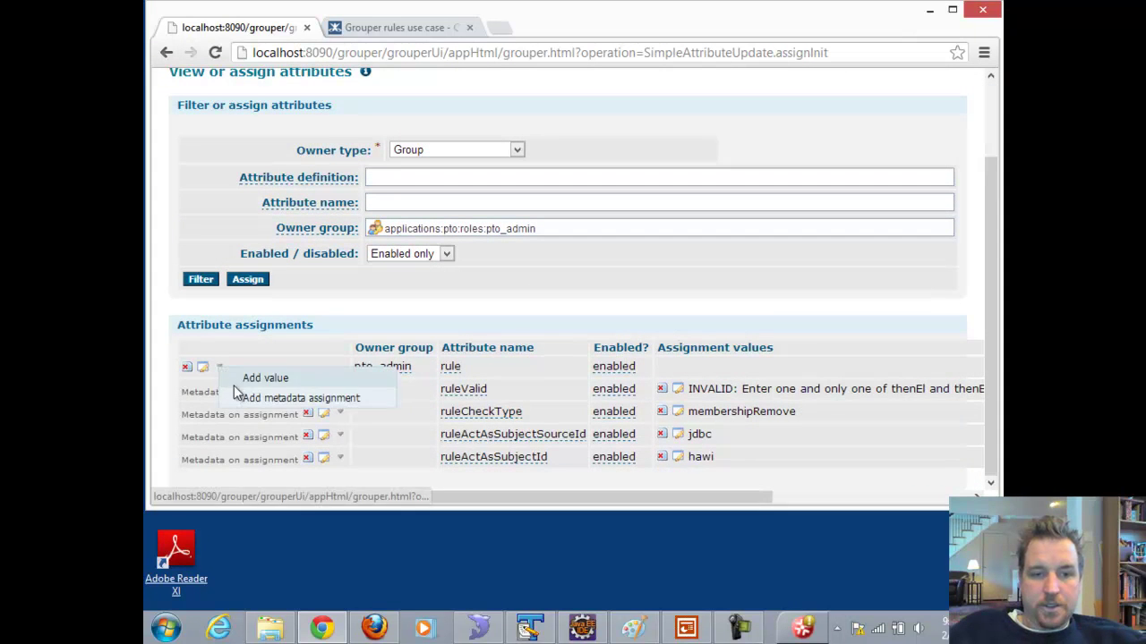
{"action": "left_click", "coordinate": [269, 397]}
{"action": "left_click", "coordinate": [582, 431]}
{"action": "type", "text": "check"}
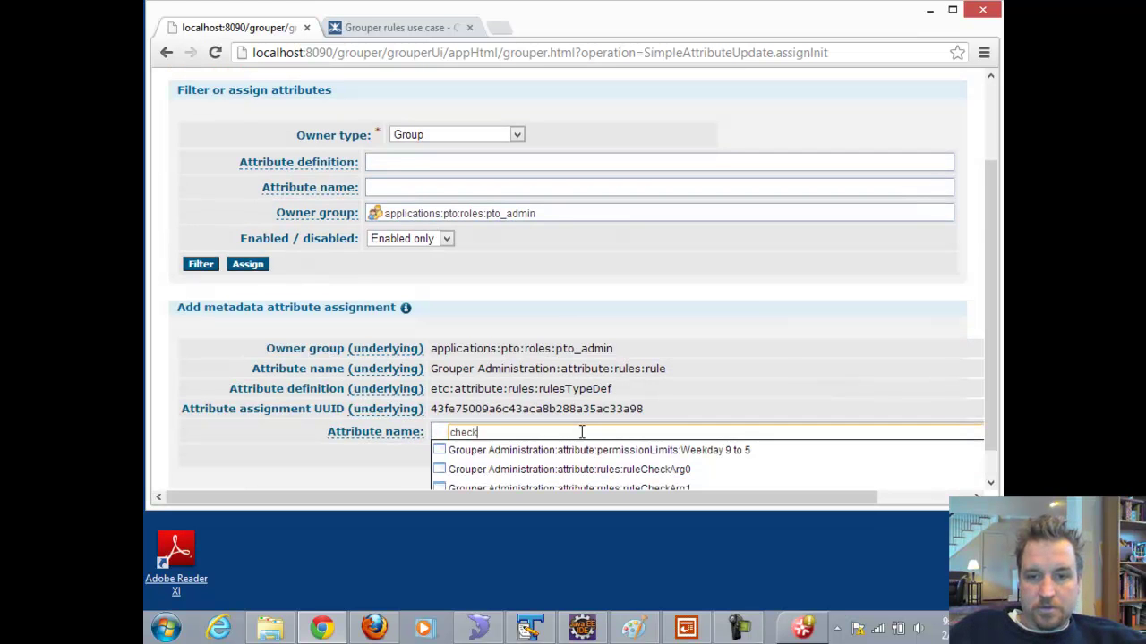
{"action": "left_click_drag", "start_coordinate": [989, 418], "coordinate": [992, 480]}
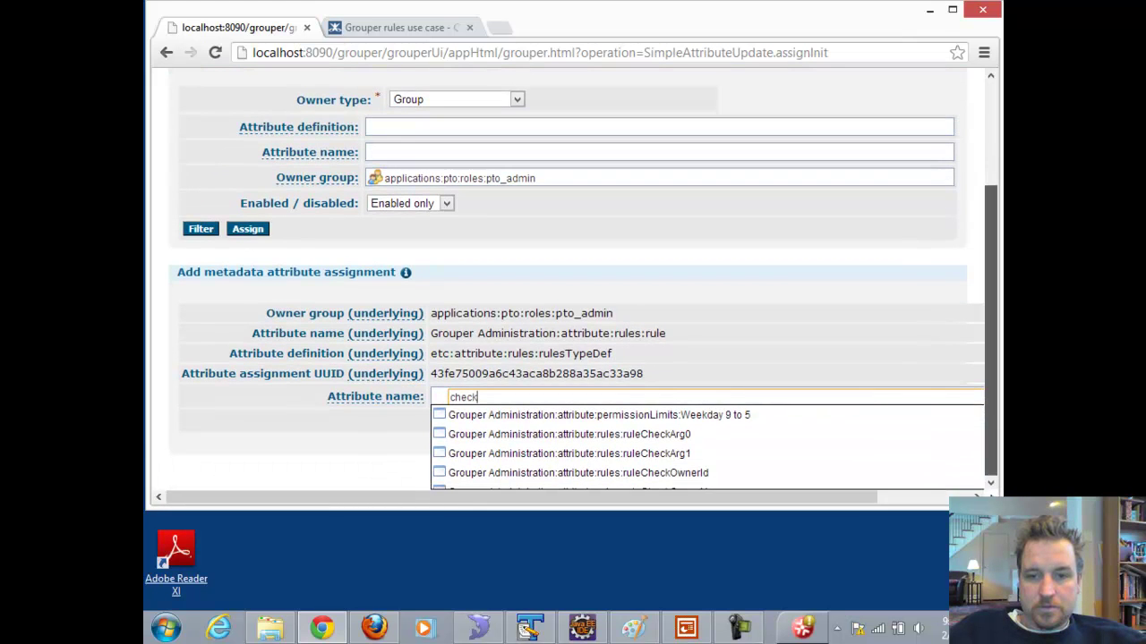
{"action": "left_click", "coordinate": [679, 491]}
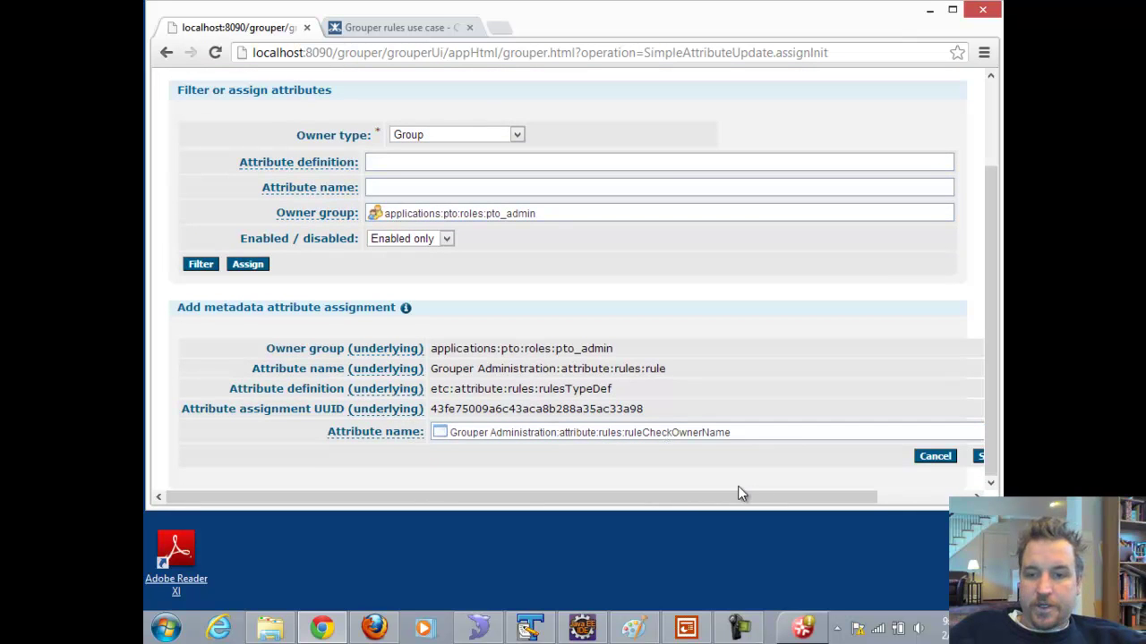
{"action": "left_click_drag", "start_coordinate": [729, 494], "coordinate": [859, 491]}
{"action": "left_click", "coordinate": [891, 456]}
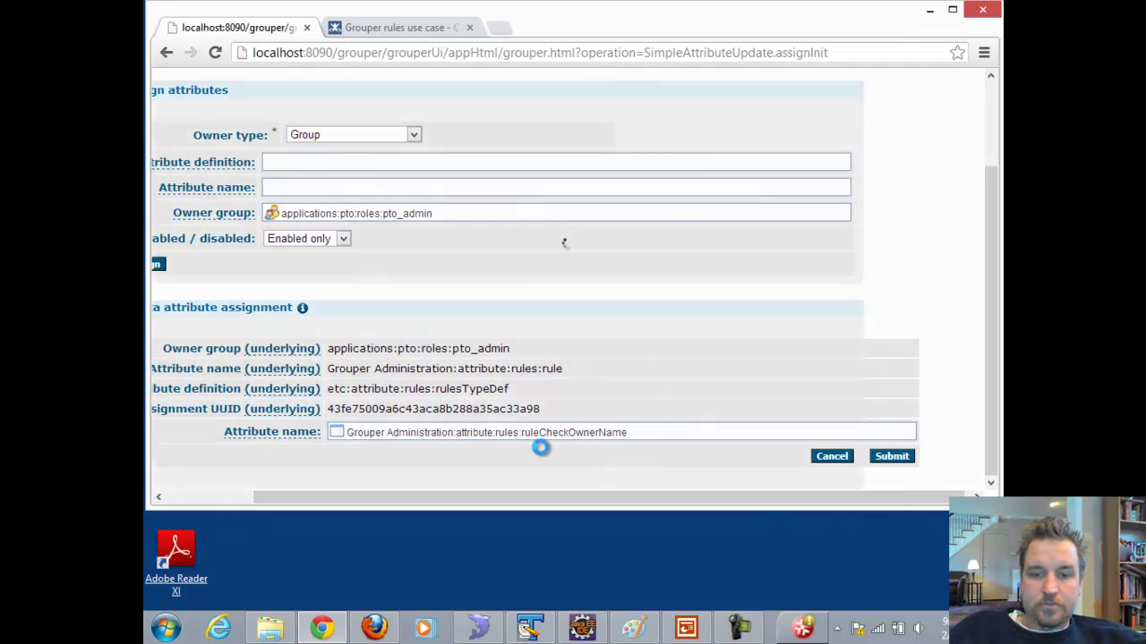
{"action": "left_click", "coordinate": [523, 163]}
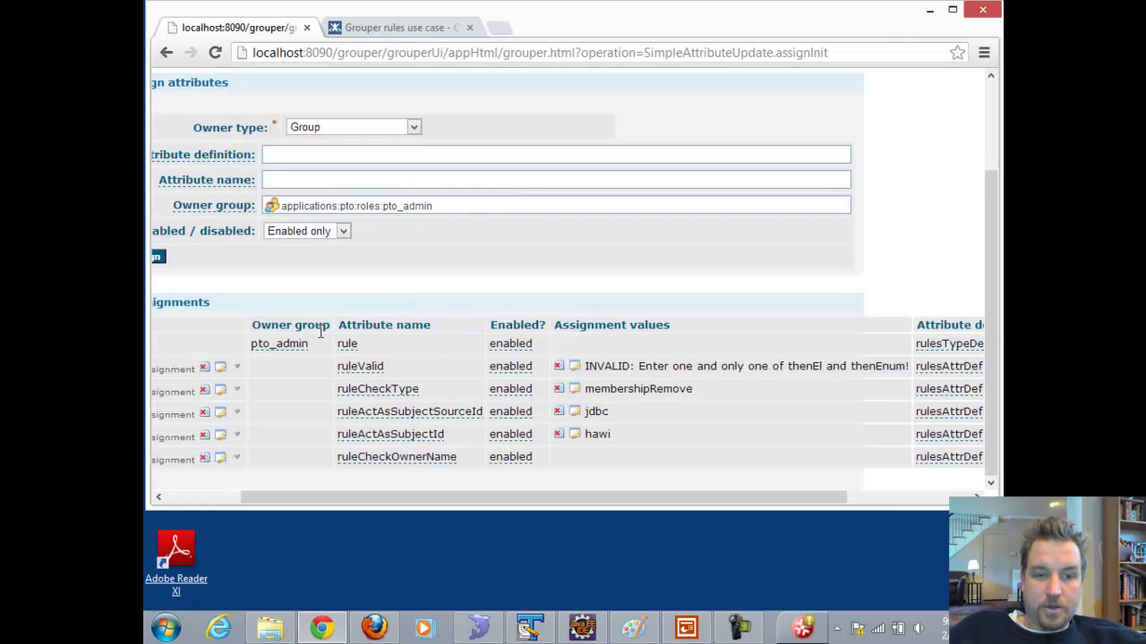
Add the copied group path employee:activeEmployee as the value of the ruleCheckOwnerName metadata assignment.
{"action": "left_click", "coordinate": [237, 459]}
{"action": "left_click", "coordinate": [284, 468]}
{"action": "left_click", "coordinate": [459, 271]}
{"action": "key", "text": "ctrl+v"}
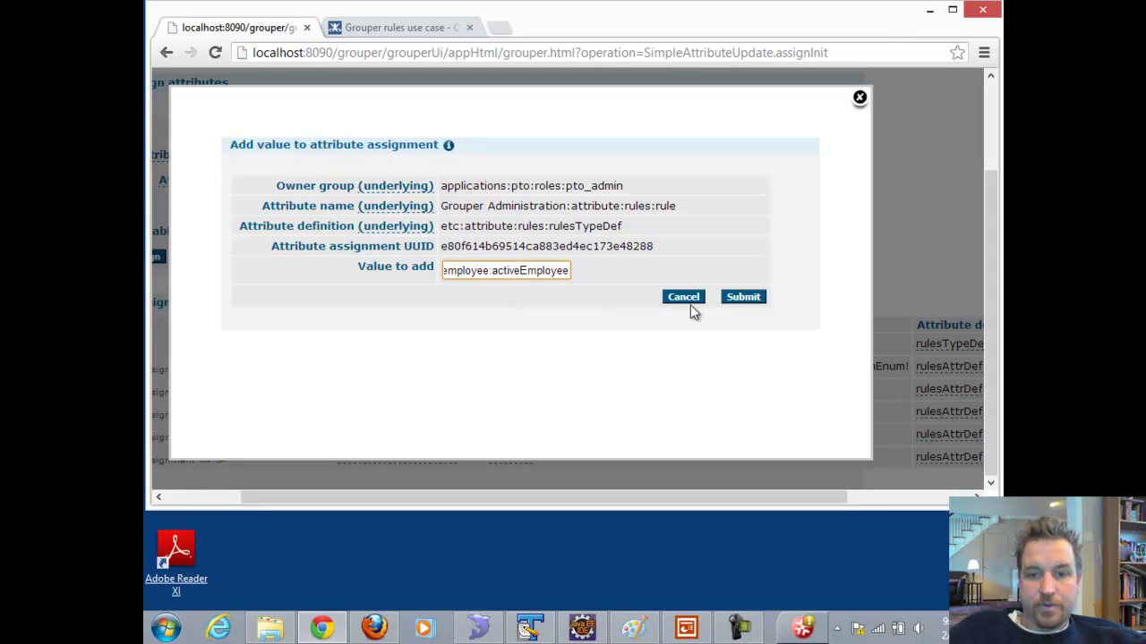
{"action": "left_click", "coordinate": [745, 300]}
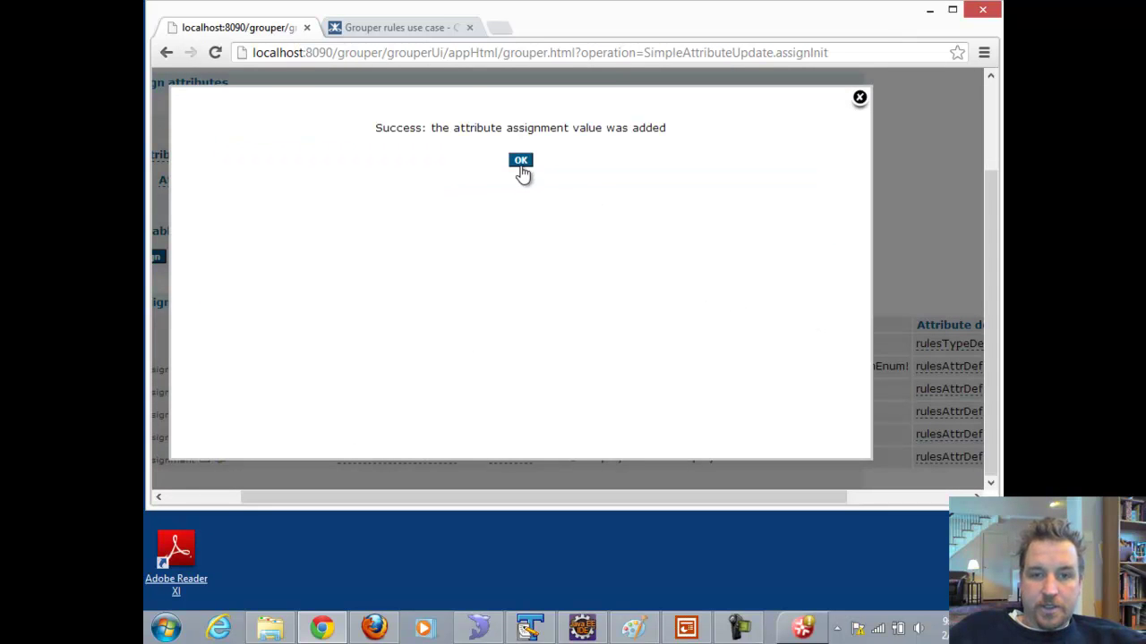
{"action": "left_click", "coordinate": [521, 165]}
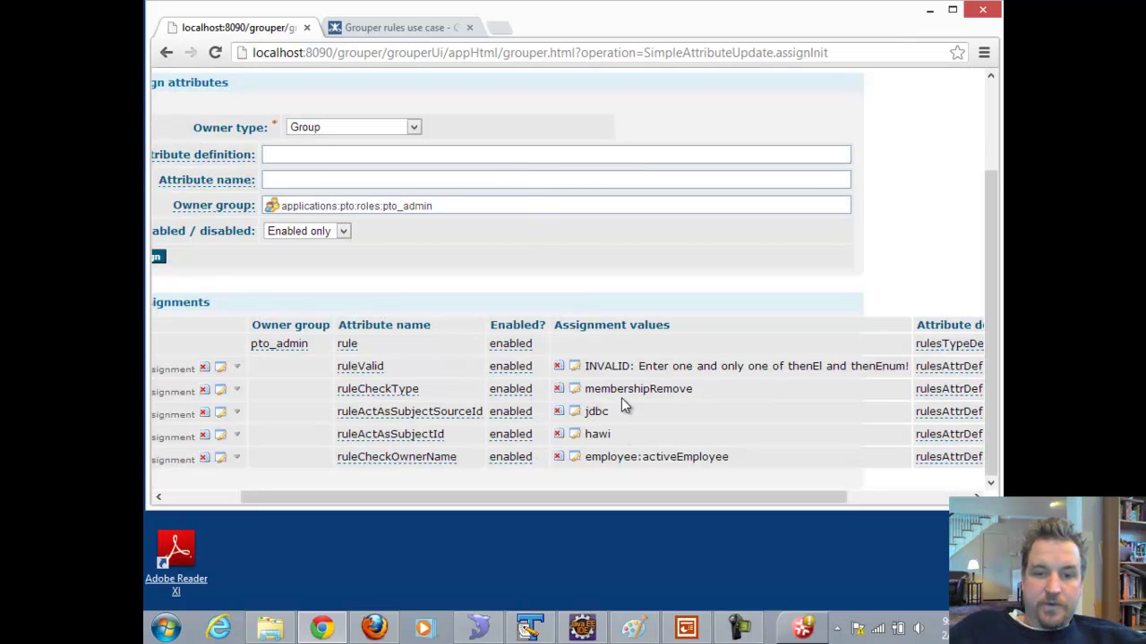
{"action": "left_click_drag", "start_coordinate": [593, 455], "coordinate": [690, 456]}
{"action": "left_click", "coordinate": [714, 457]}
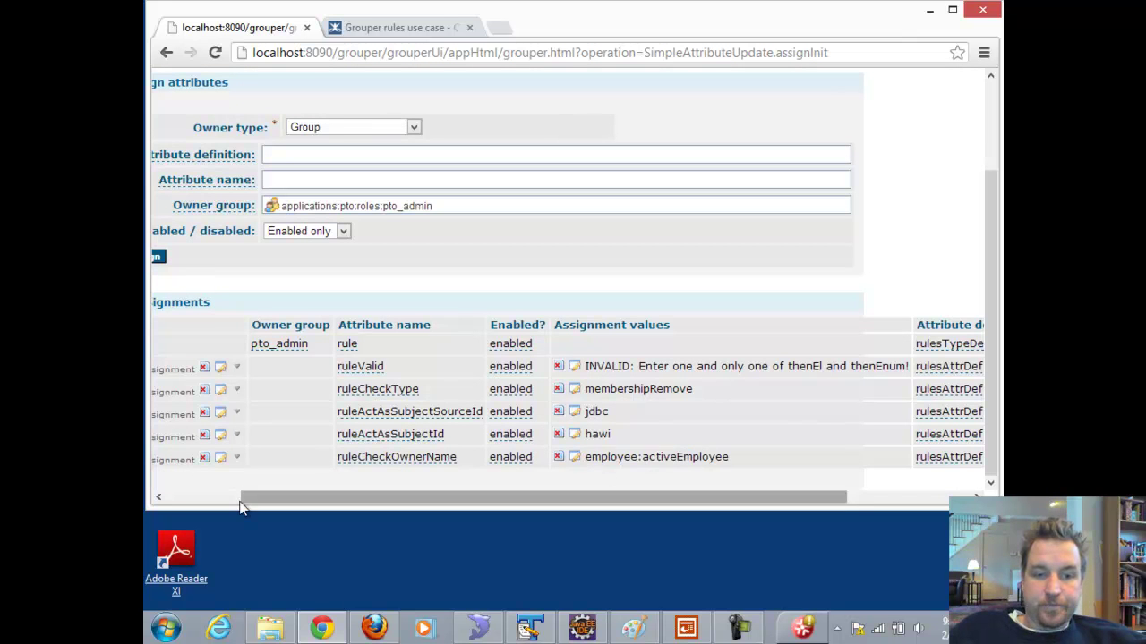
{"action": "left_click", "coordinate": [214, 496]}
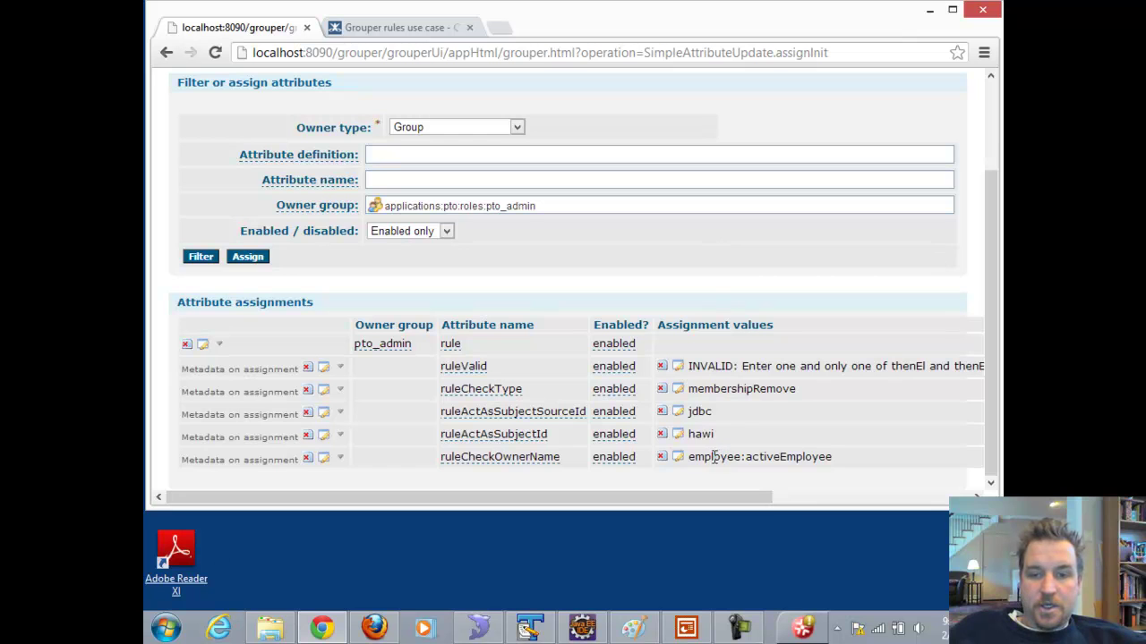
{"action": "left_click_drag", "start_coordinate": [705, 458], "coordinate": [789, 458]}
{"action": "left_click", "coordinate": [814, 460]}
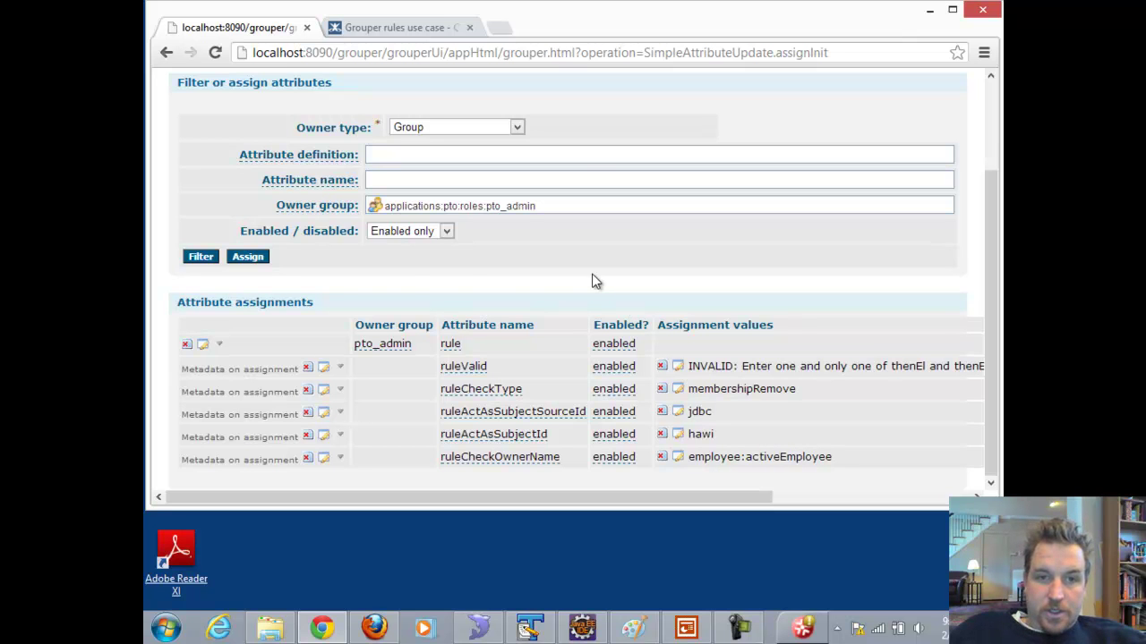
Copy the condition name thisGroupHasImmediateEnabledMembership from the wiki's Java example and return to pto_admin's attribute assignments, closing the empty tab.
{"action": "key", "text": "ctrl+Tab"}
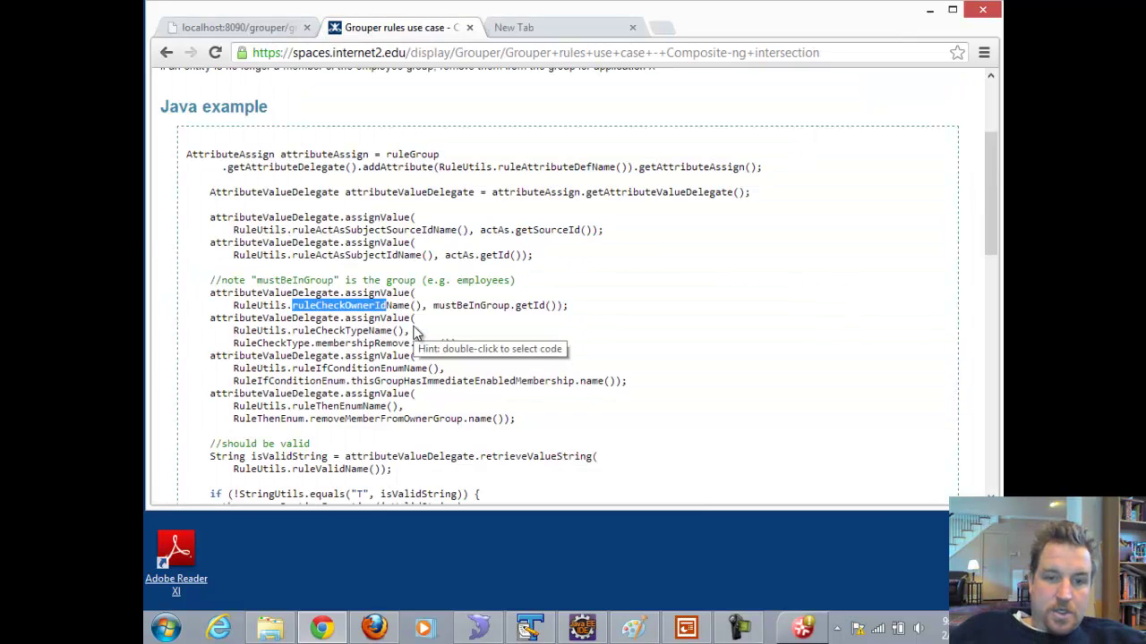
{"action": "double_click", "coordinate": [376, 380]}
{"action": "double_click", "coordinate": [376, 379]}
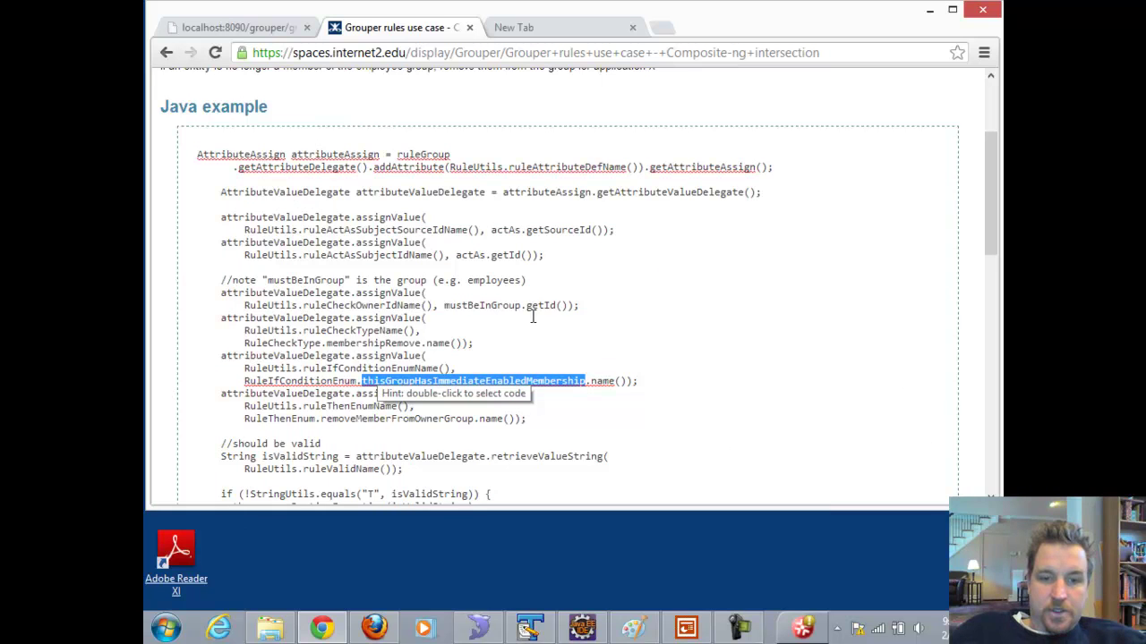
{"action": "left_click", "coordinate": [245, 28]}
{"action": "left_click", "coordinate": [632, 28]}
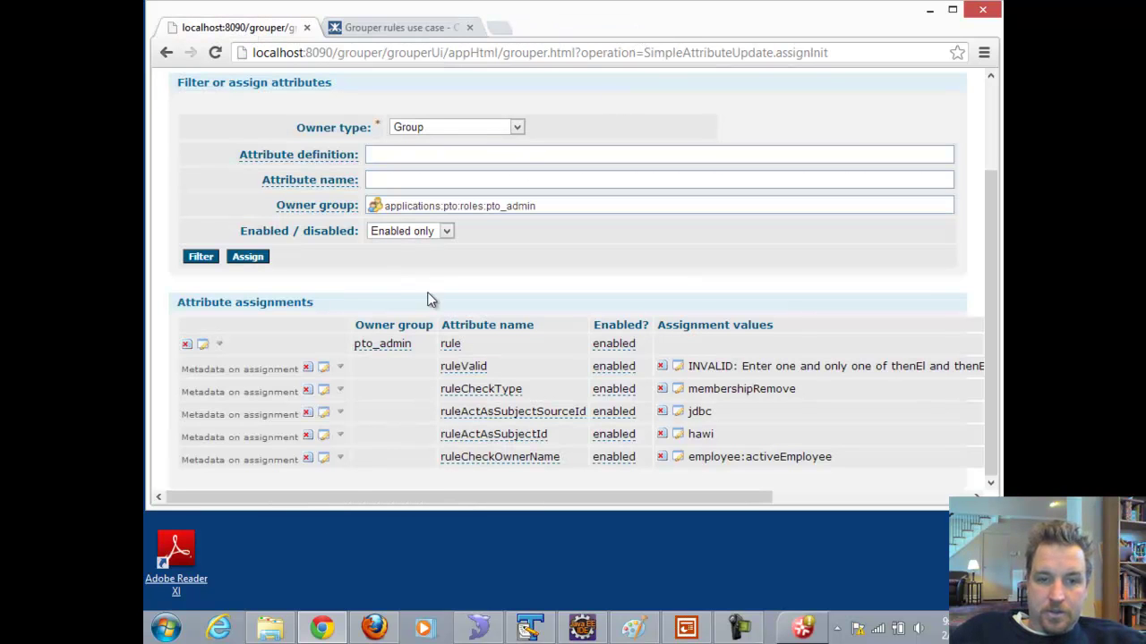
Add the metadata attribute ruleIfConditionEnum to the rule assignment on pto_admin.
{"action": "left_click", "coordinate": [219, 343]}
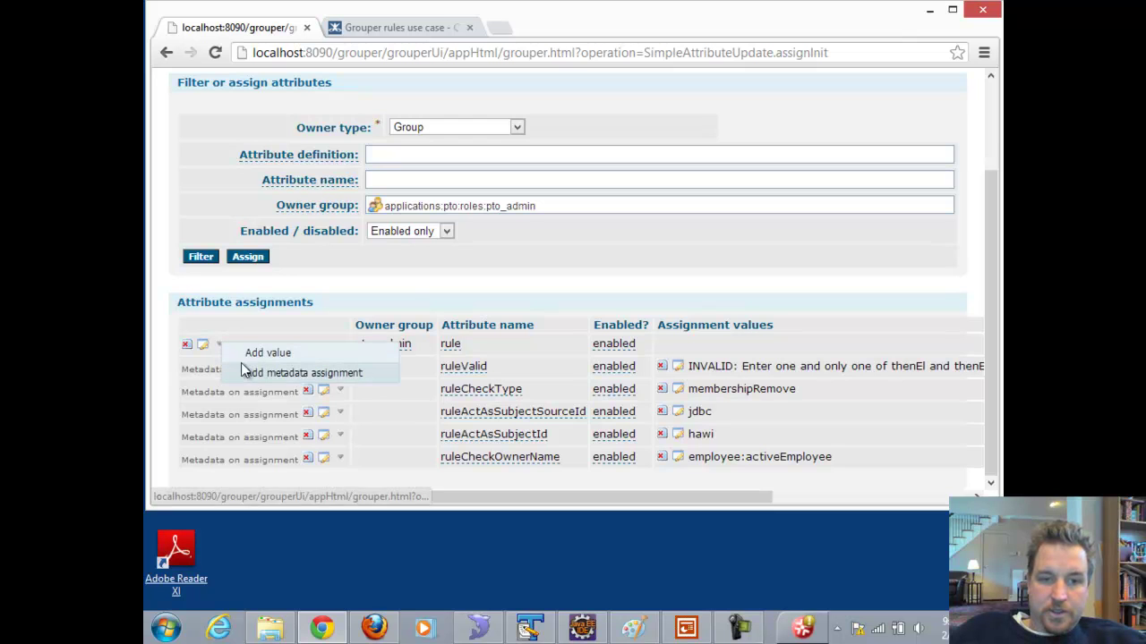
{"action": "left_click", "coordinate": [255, 373]}
{"action": "left_click", "coordinate": [485, 433]}
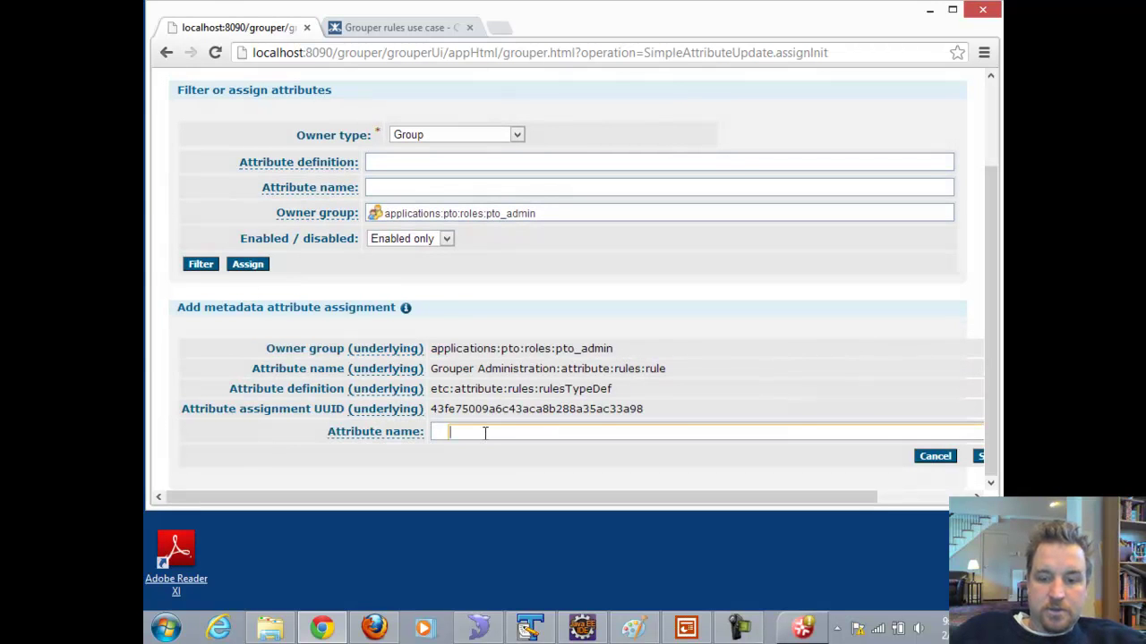
{"action": "type", "text": "ifcon"}
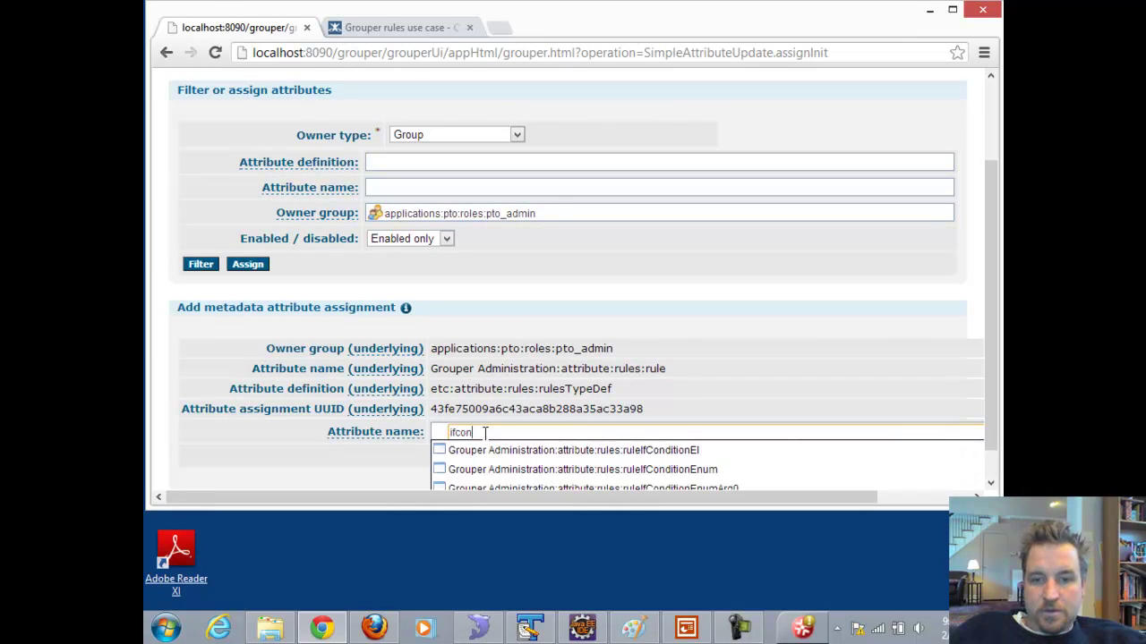
{"action": "left_click", "coordinate": [538, 469]}
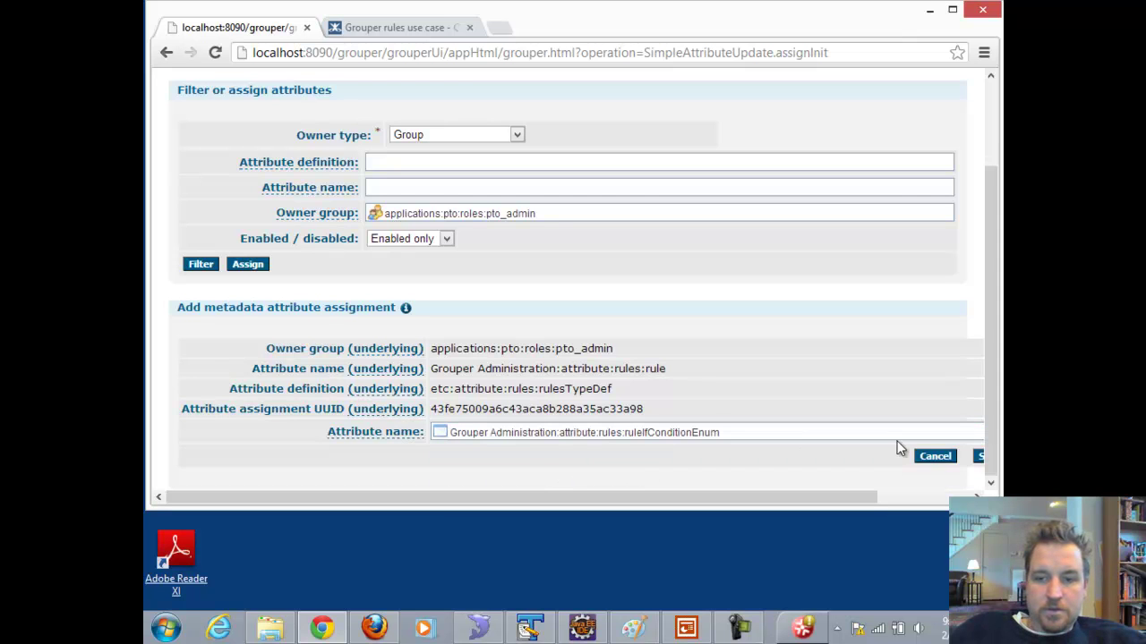
{"action": "left_click", "coordinate": [979, 455]}
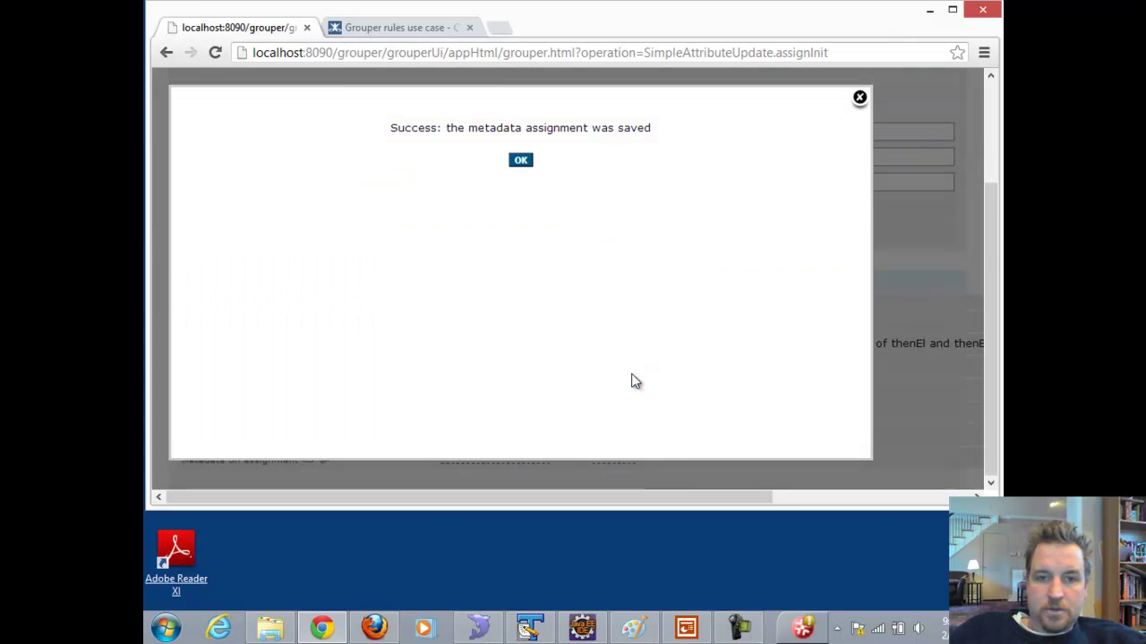
{"action": "left_click", "coordinate": [521, 159]}
Add the copied thisGroupHasImmediateEnabledMembership as the value of the ruleIfConditionEnum metadata assignment.
{"action": "left_click", "coordinate": [341, 459]}
{"action": "left_click", "coordinate": [367, 469]}
{"action": "left_click", "coordinate": [490, 273]}
{"action": "key", "text": "ctrl+v"}
{"action": "left_click", "coordinate": [739, 300]}
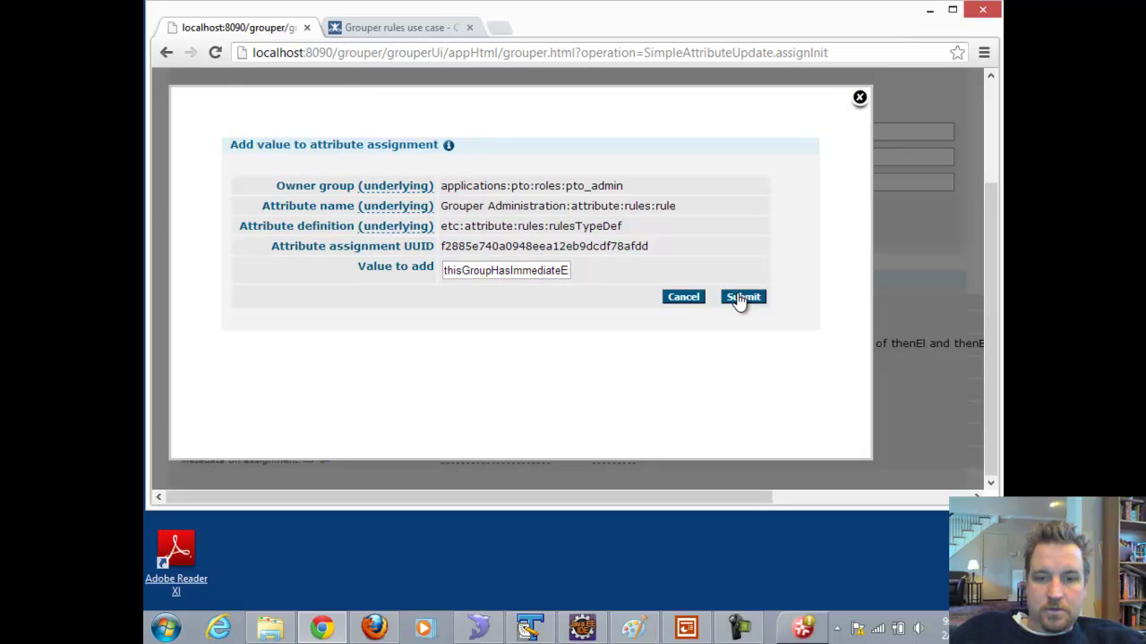
{"action": "left_click", "coordinate": [523, 160]}
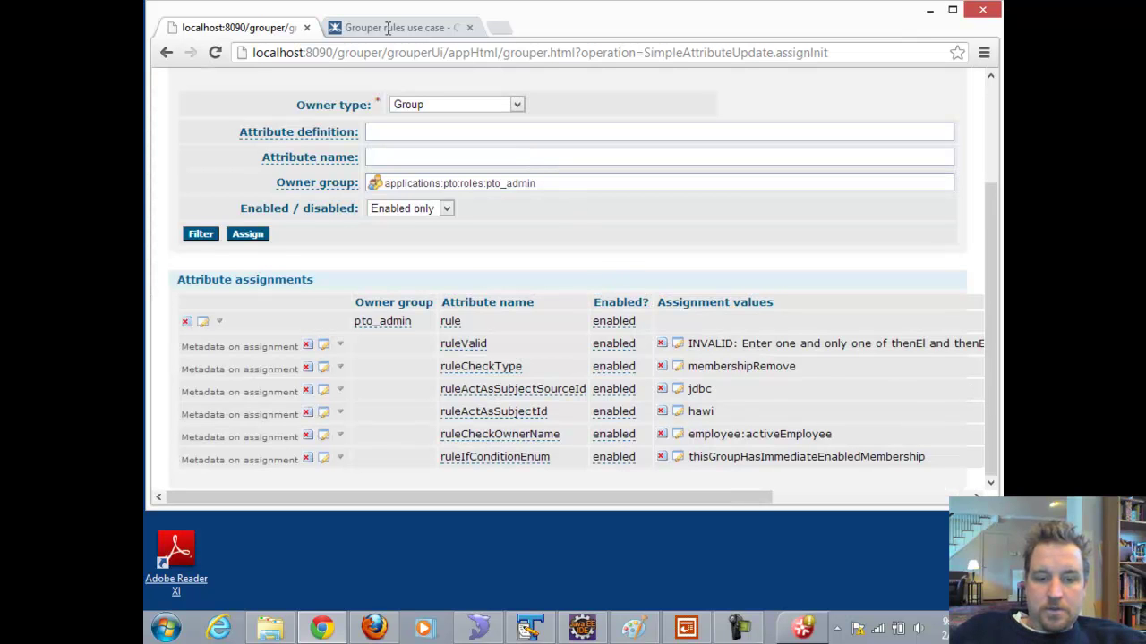
Copy the action name removeMemberFromOwnerGroup from the wiki's Java example and return to pto_admin's attribute assignments.
{"action": "key", "text": "ctrl+Tab"}
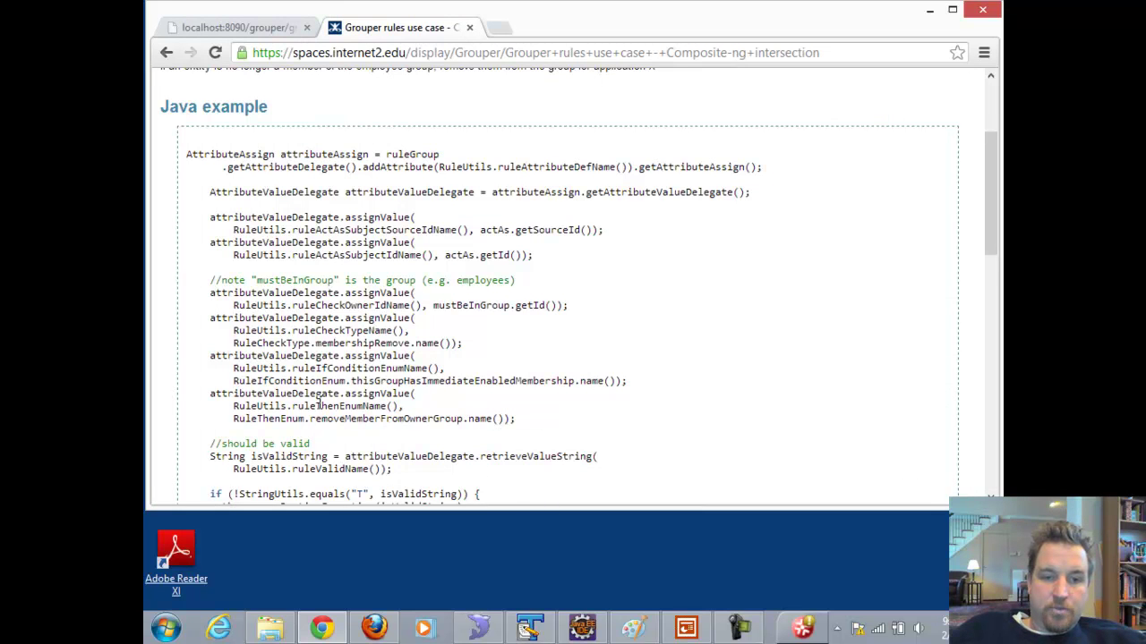
{"action": "left_click_drag", "start_coordinate": [316, 406], "coordinate": [463, 423]}
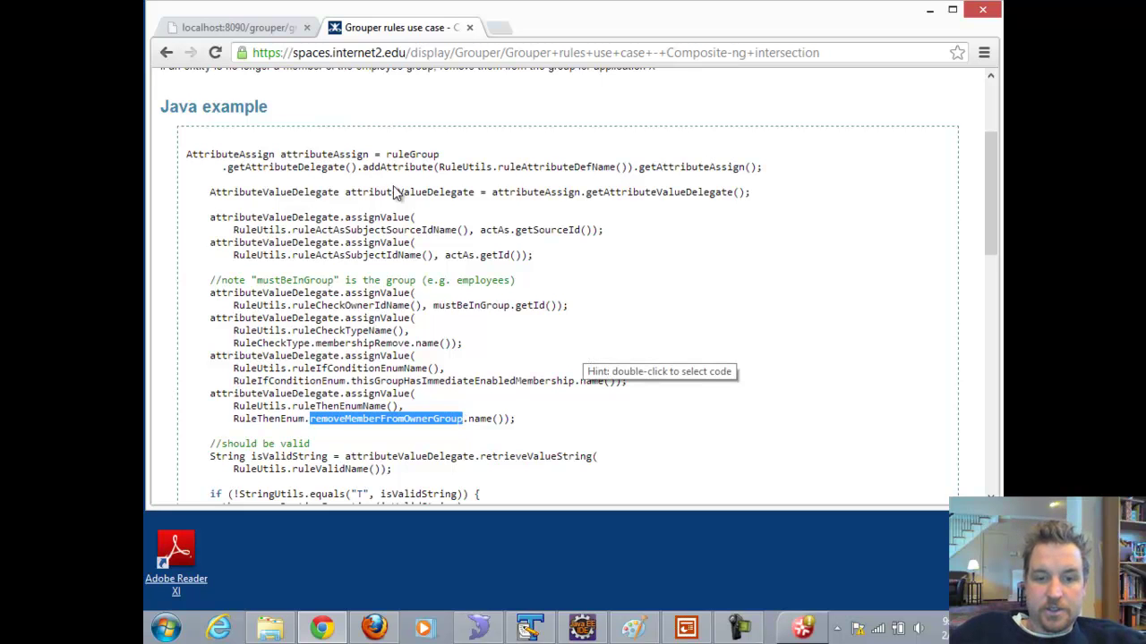
{"action": "left_click", "coordinate": [235, 34]}
Add the metadata attribute ruleThenEnum to the rule assignment on pto_admin.
{"action": "left_click", "coordinate": [218, 322]}
{"action": "left_click", "coordinate": [259, 350]}
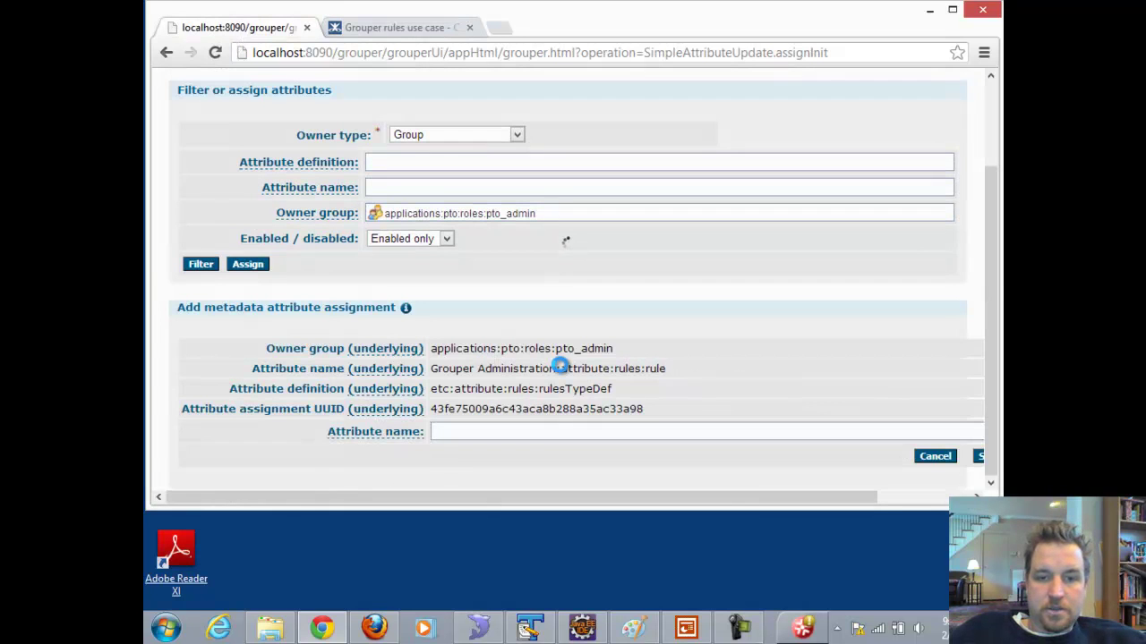
{"action": "left_click", "coordinate": [550, 432]}
{"action": "type", "text": "then"}
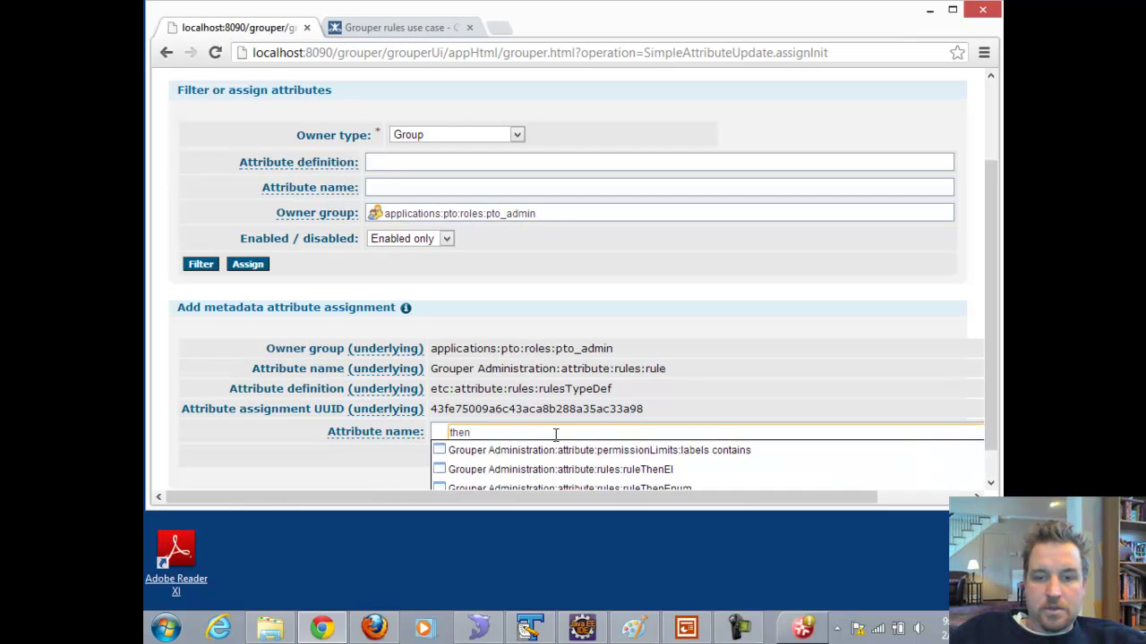
{"action": "left_click", "coordinate": [578, 484]}
{"action": "left_click", "coordinate": [977, 457]}
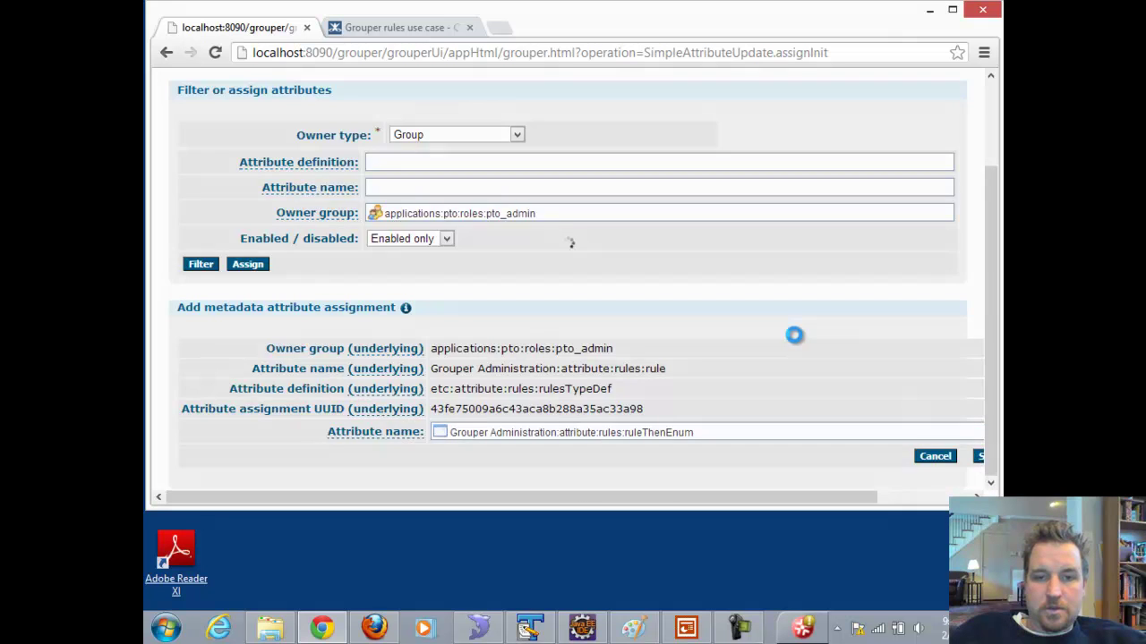
{"action": "left_click", "coordinate": [521, 162]}
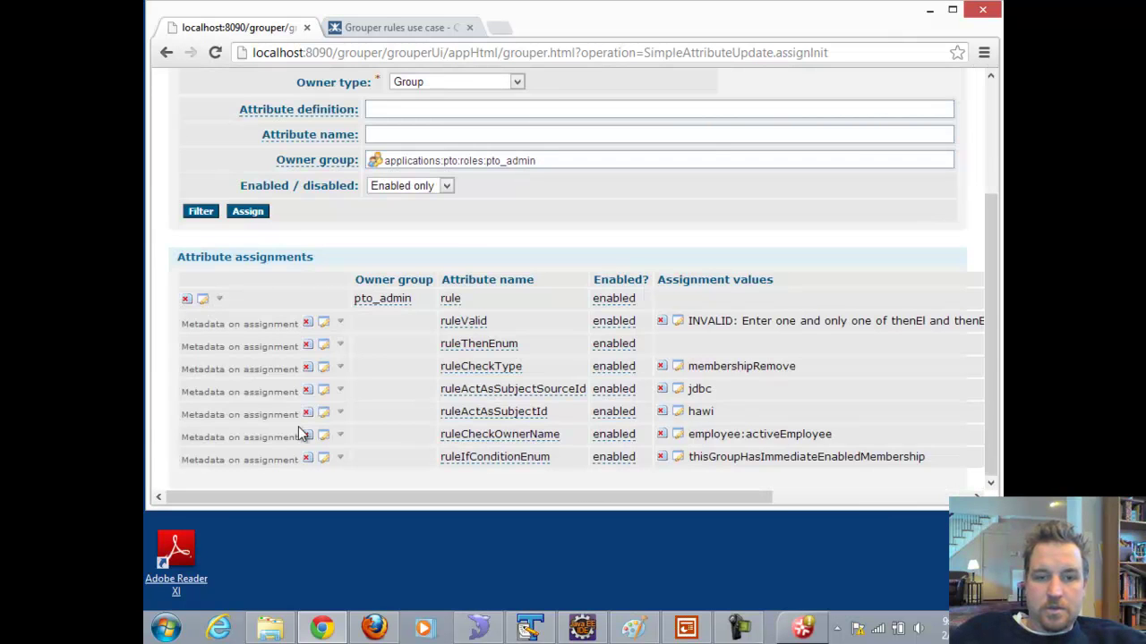
Add the copied removeMemberFromOwnerGroup as the value of the ruleThenEnum metadata assignment.
{"action": "left_click", "coordinate": [335, 347]}
{"action": "left_click", "coordinate": [358, 351]}
{"action": "left_click", "coordinate": [486, 269]}
{"action": "type", "text": "MemberFromOwnerGroup"}
{"action": "left_click", "coordinate": [741, 299]}
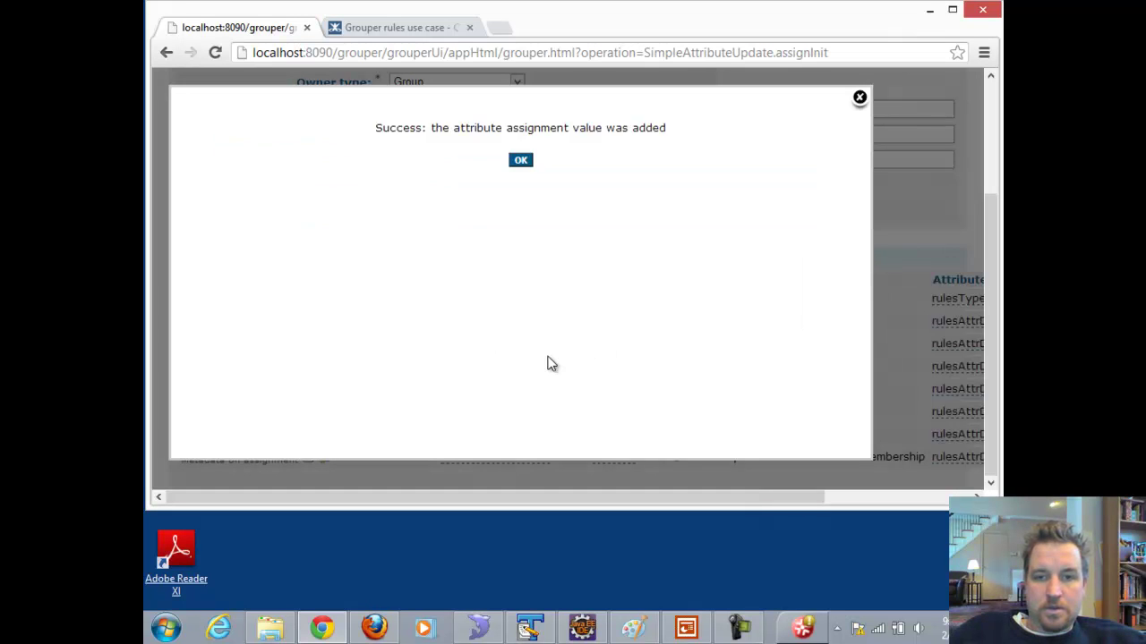
{"action": "left_click", "coordinate": [521, 159]}
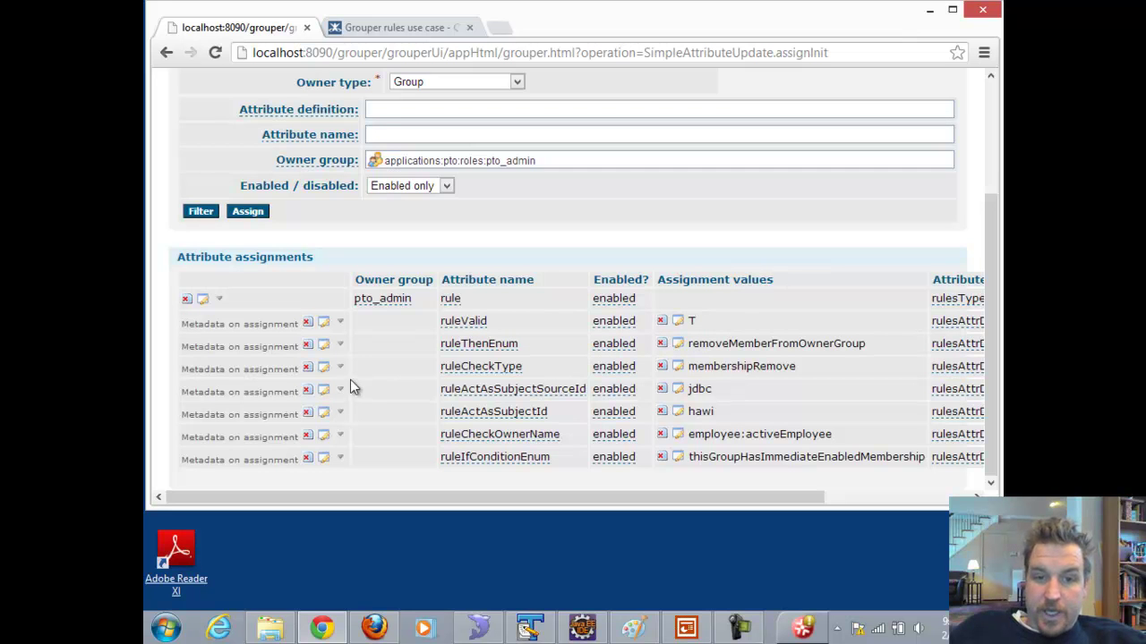
Review the check type, owner name, condition, act-as subject and action values assigned to pto_admin's rule.
{"action": "double_click", "coordinate": [736, 366]}
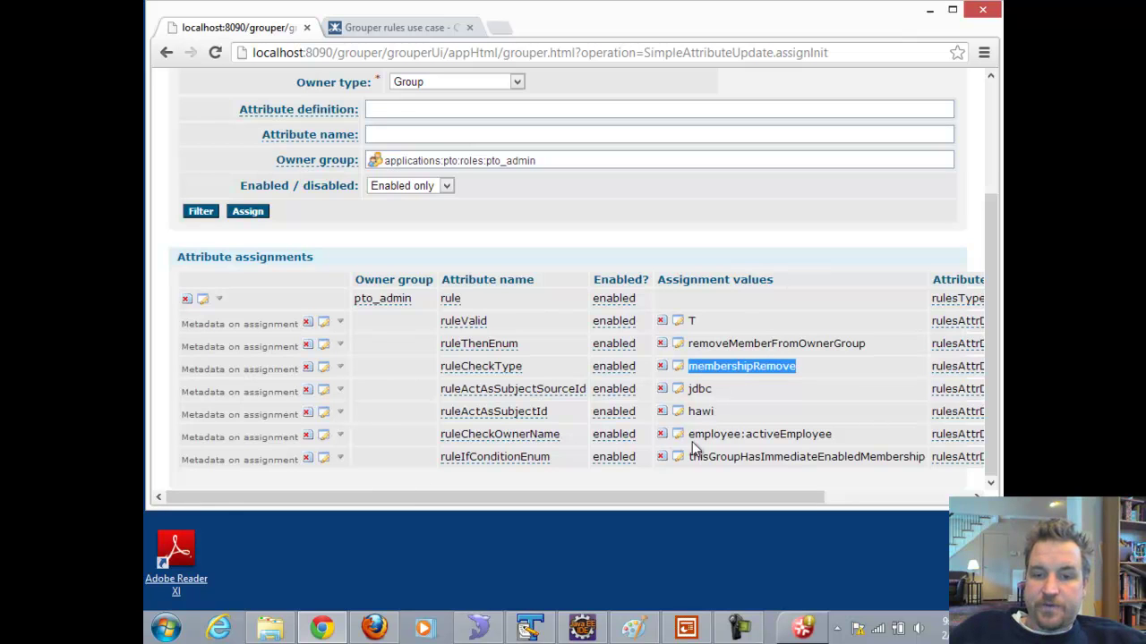
{"action": "left_click_drag", "start_coordinate": [689, 432], "coordinate": [853, 430]}
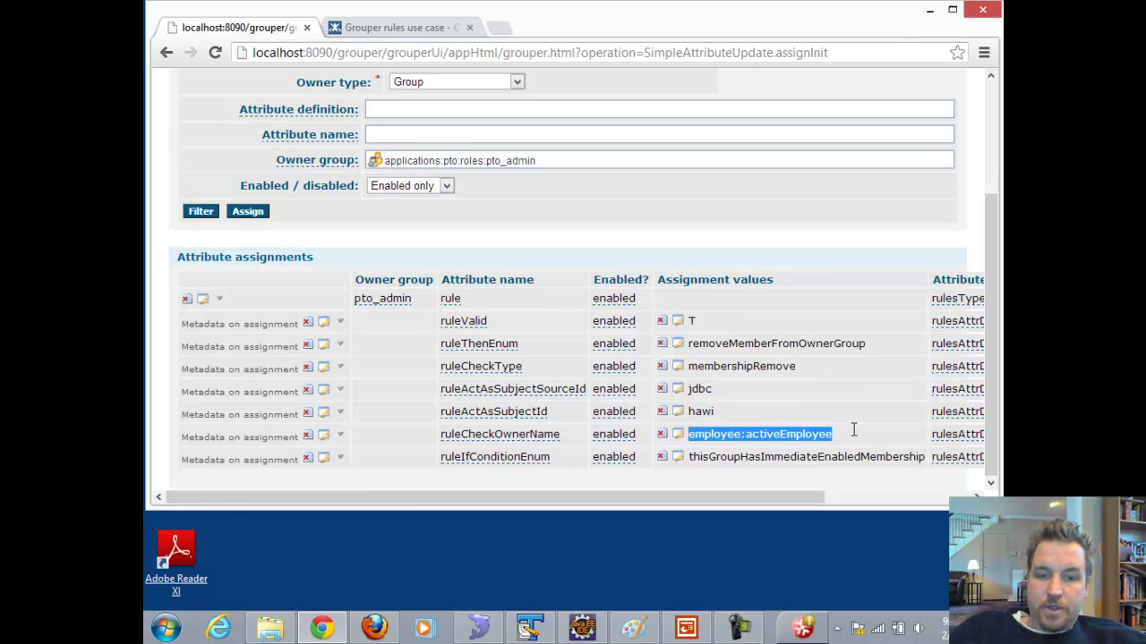
{"action": "double_click", "coordinate": [745, 458]}
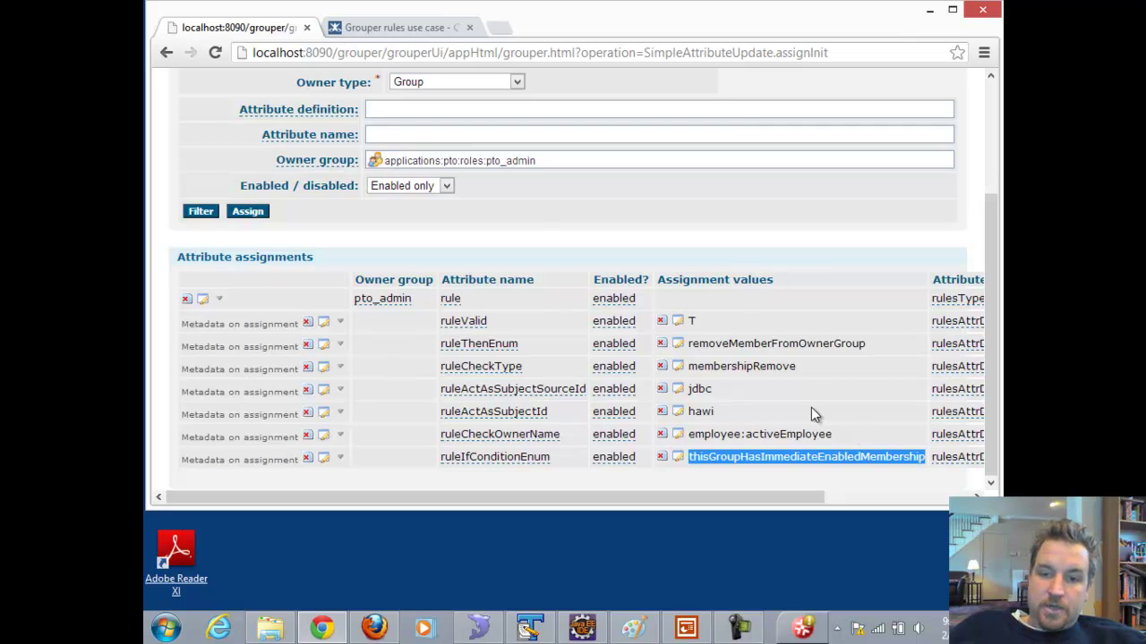
{"action": "double_click", "coordinate": [699, 411]}
{"action": "double_click", "coordinate": [697, 388]}
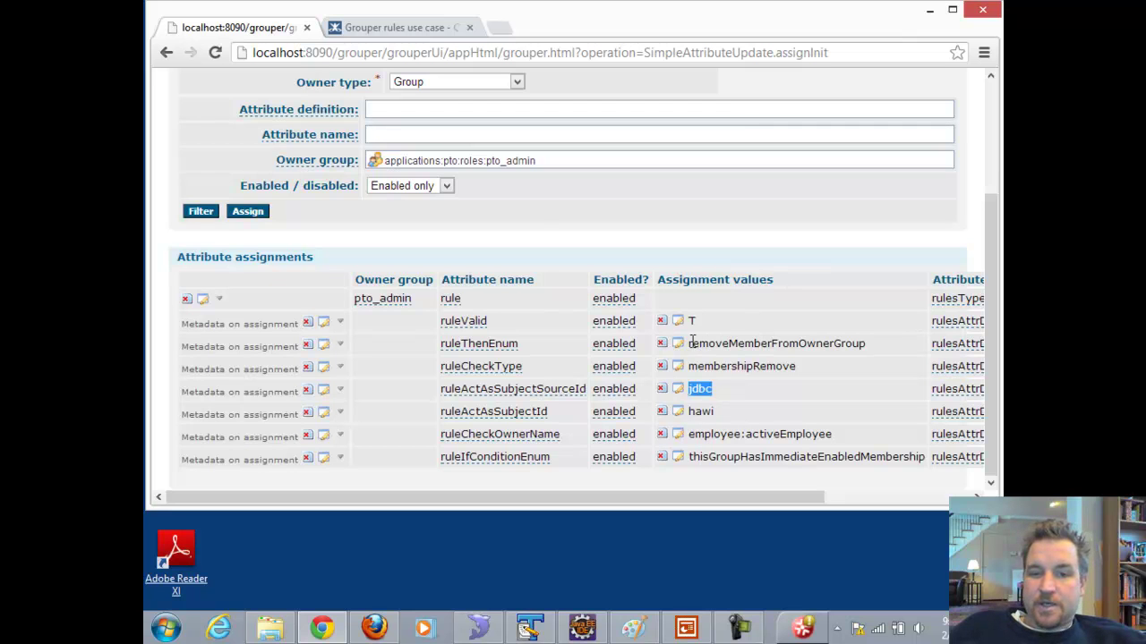
{"action": "left_click_drag", "start_coordinate": [689, 343], "coordinate": [884, 343]}
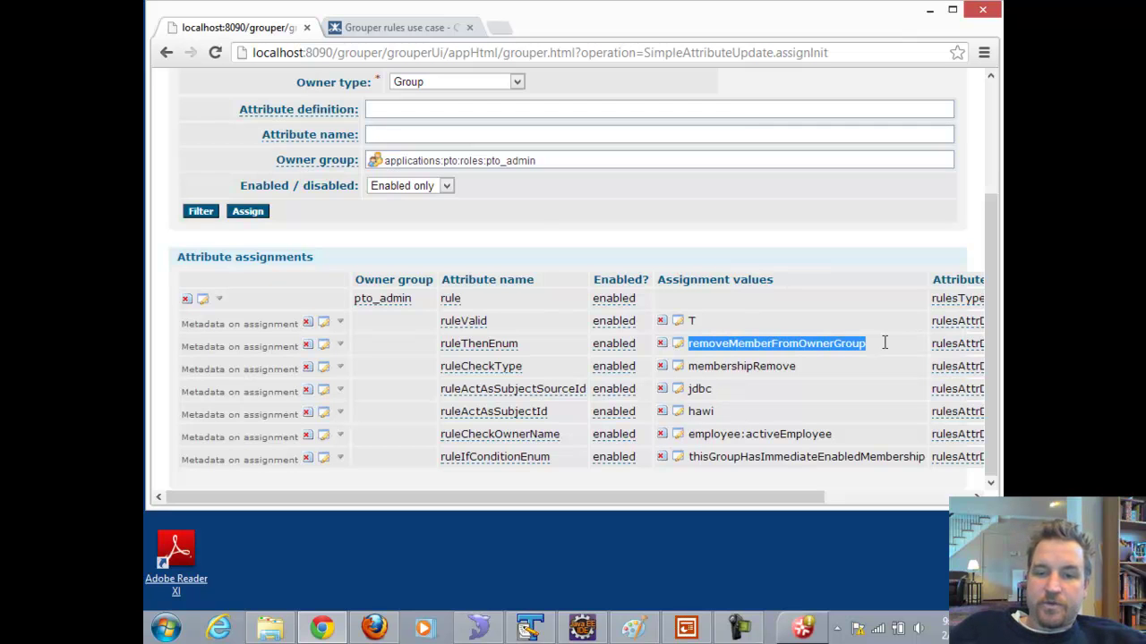
Switch to Grouper in Firefox, search for subject bata, and assign it the member privilege on pto_admin.
{"action": "left_click", "coordinate": [389, 362]}
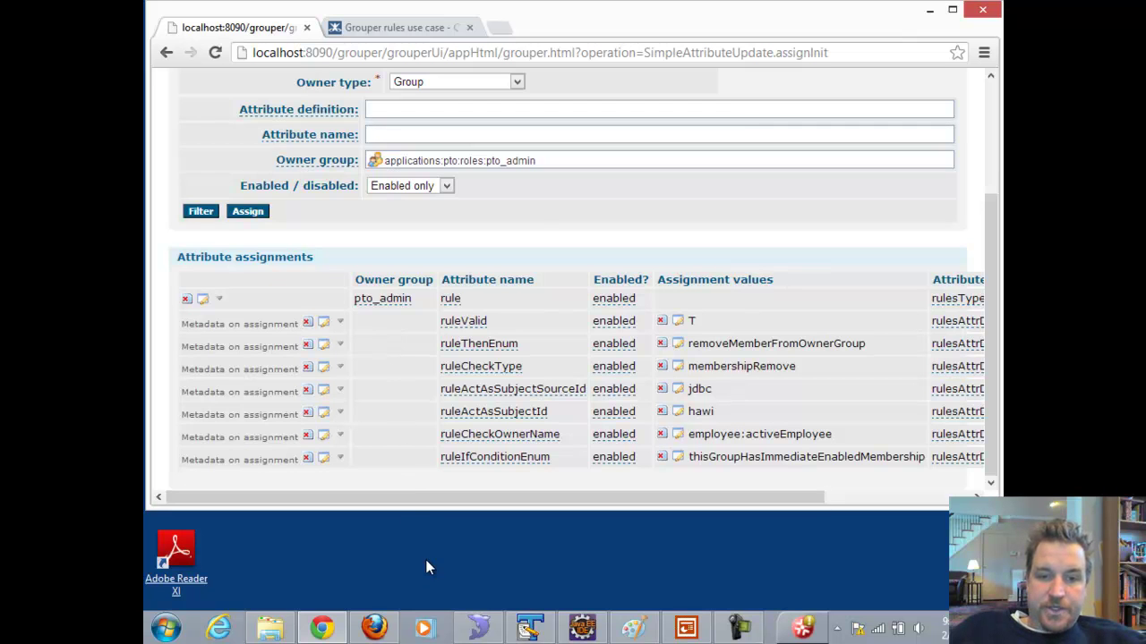
{"action": "left_click", "coordinate": [374, 627]}
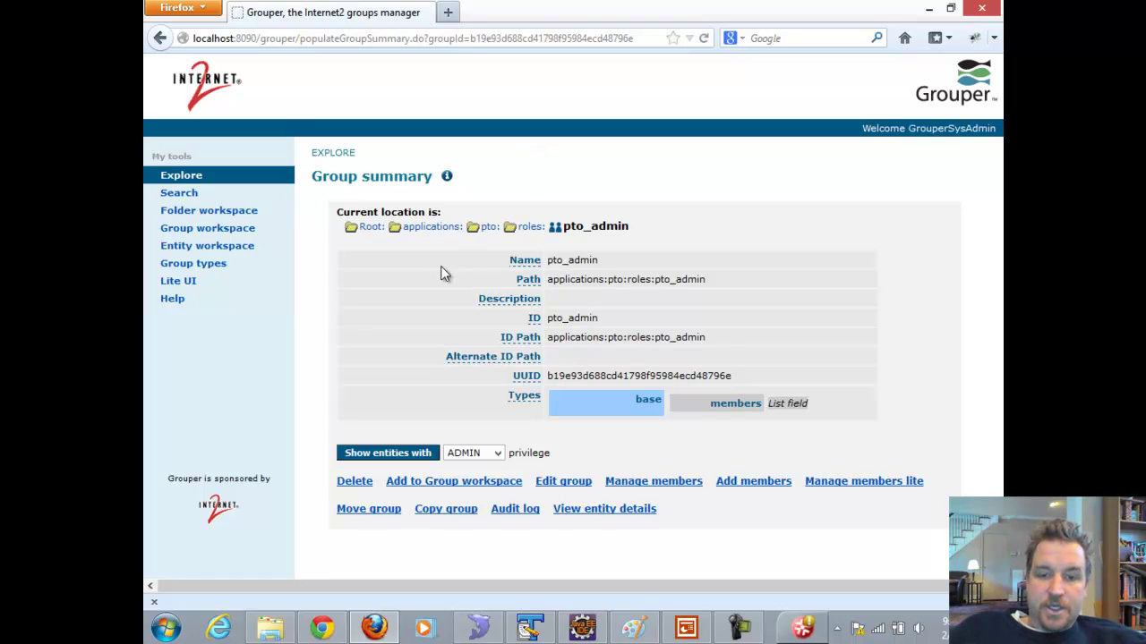
{"action": "left_click", "coordinate": [646, 482]}
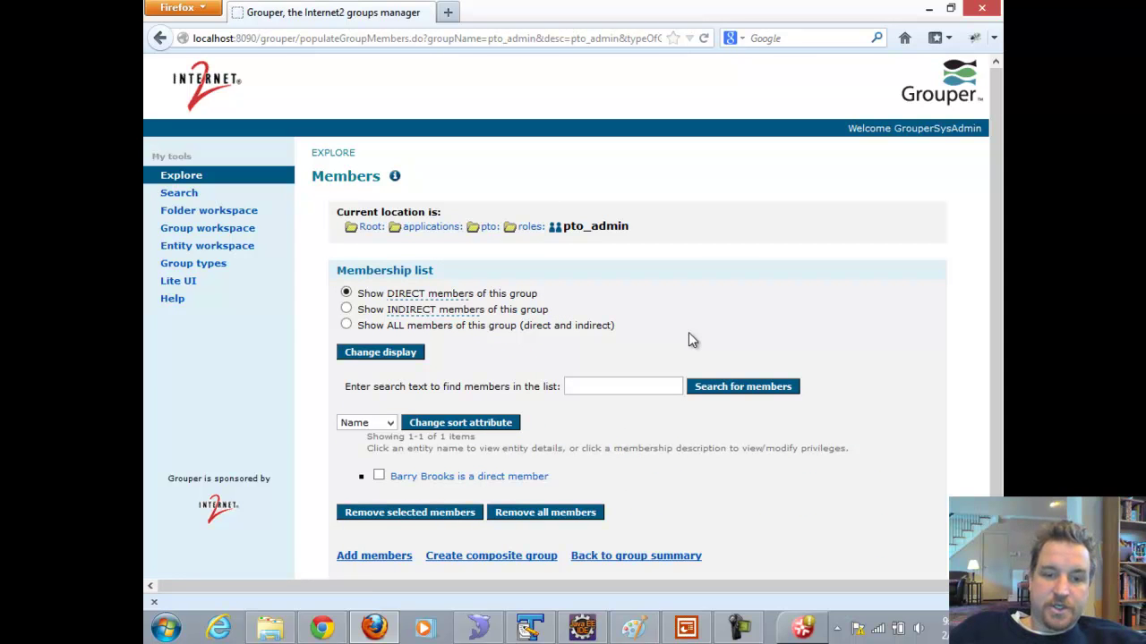
{"action": "left_click", "coordinate": [363, 556]}
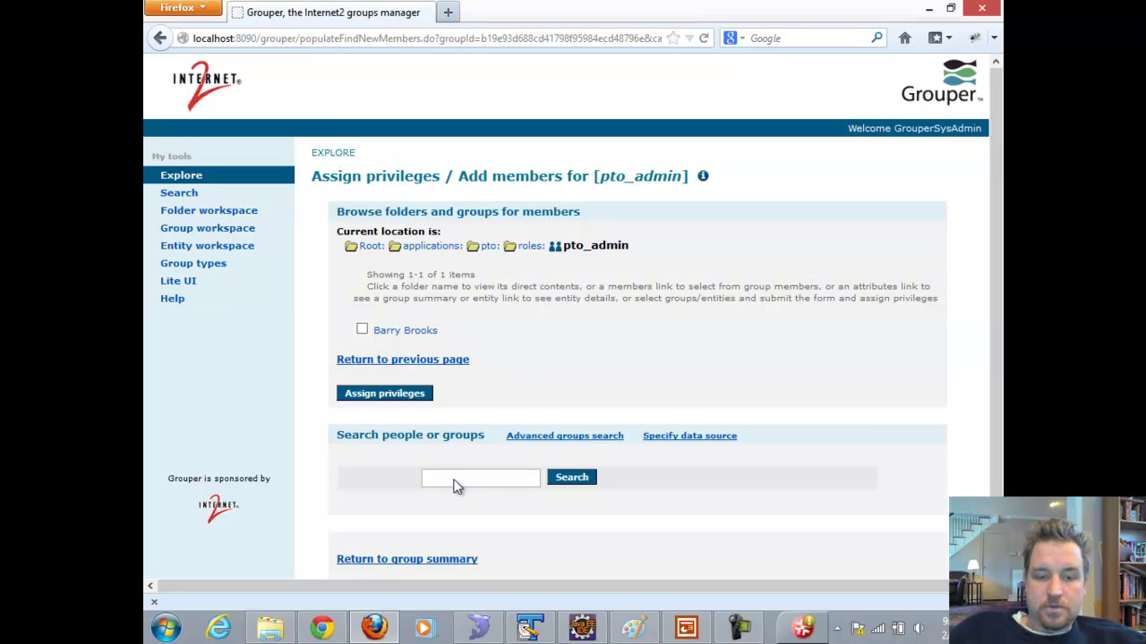
{"action": "type", "text": "bata"}
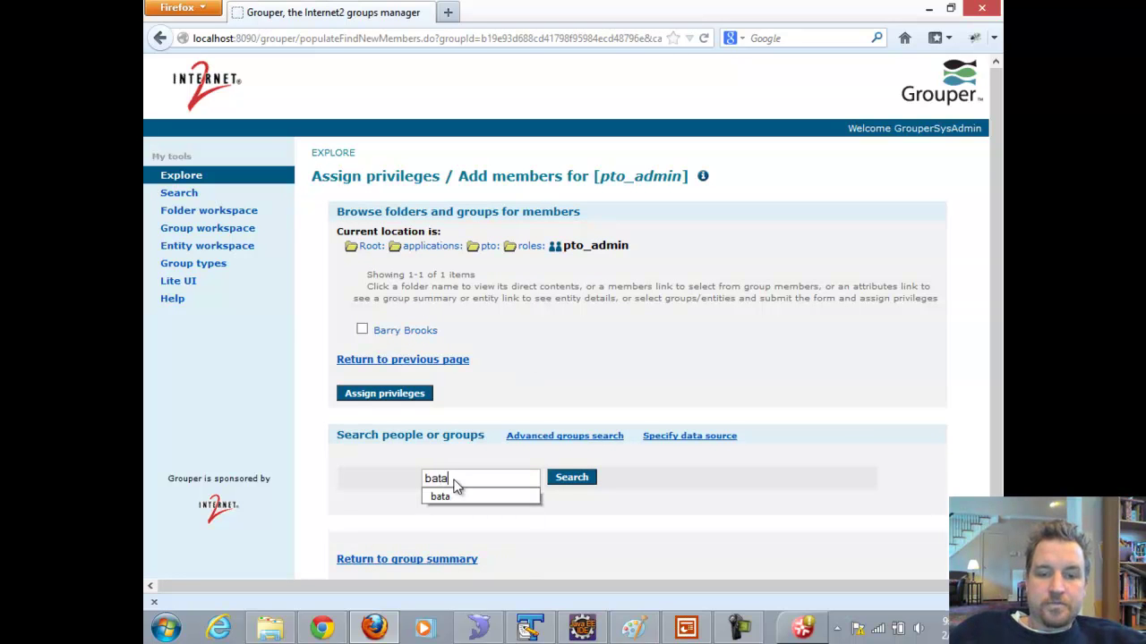
{"action": "left_click", "coordinate": [475, 495]}
{"action": "left_click", "coordinate": [573, 477]}
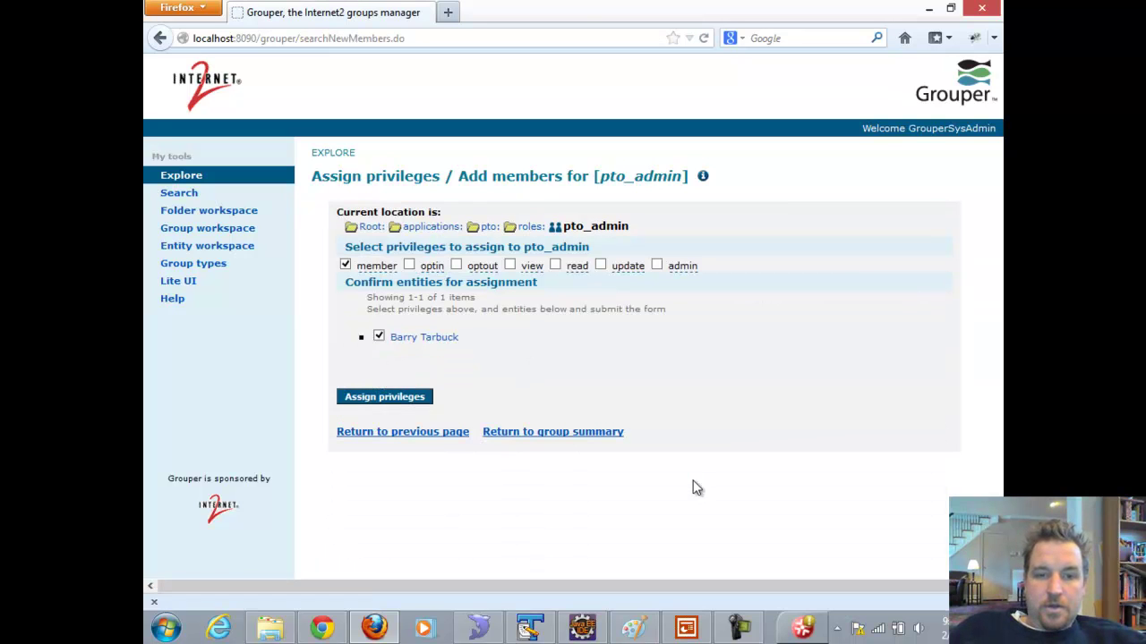
{"action": "left_click", "coordinate": [387, 398]}
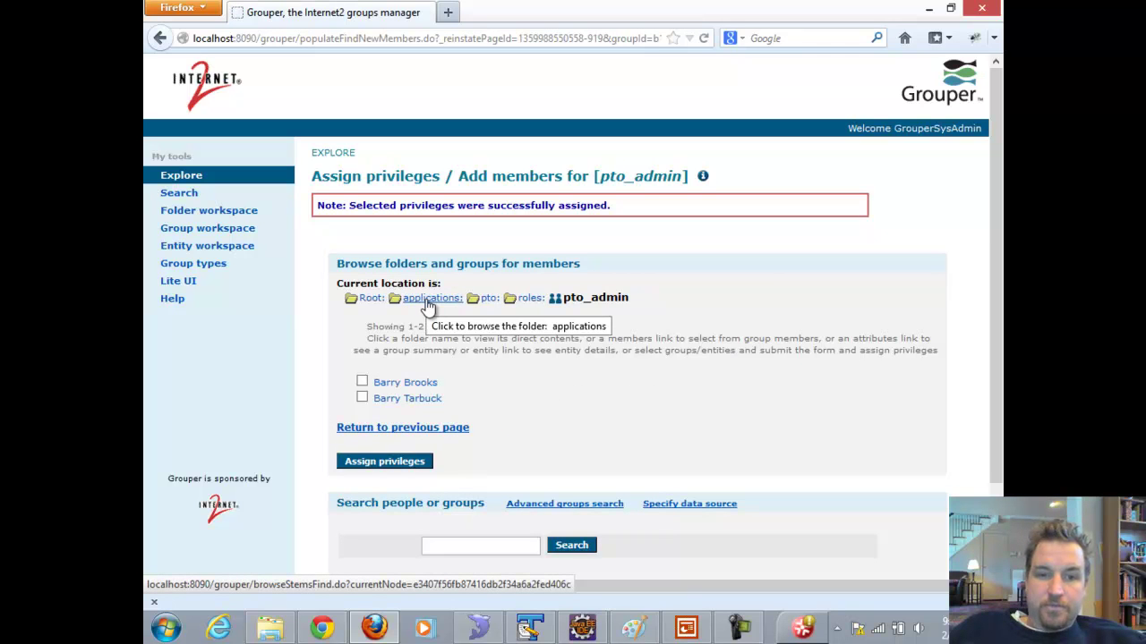
Find subject bata from the employee:activeEmployee group and assign it the member privilege there.
{"action": "left_click", "coordinate": [370, 298]}
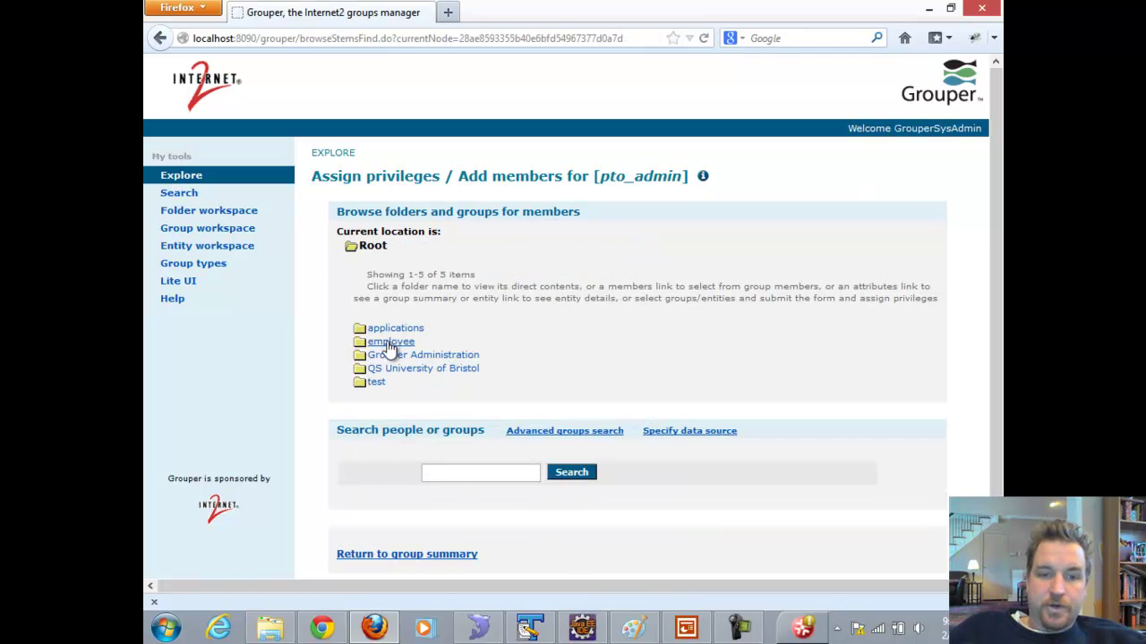
{"action": "left_click", "coordinate": [402, 341]}
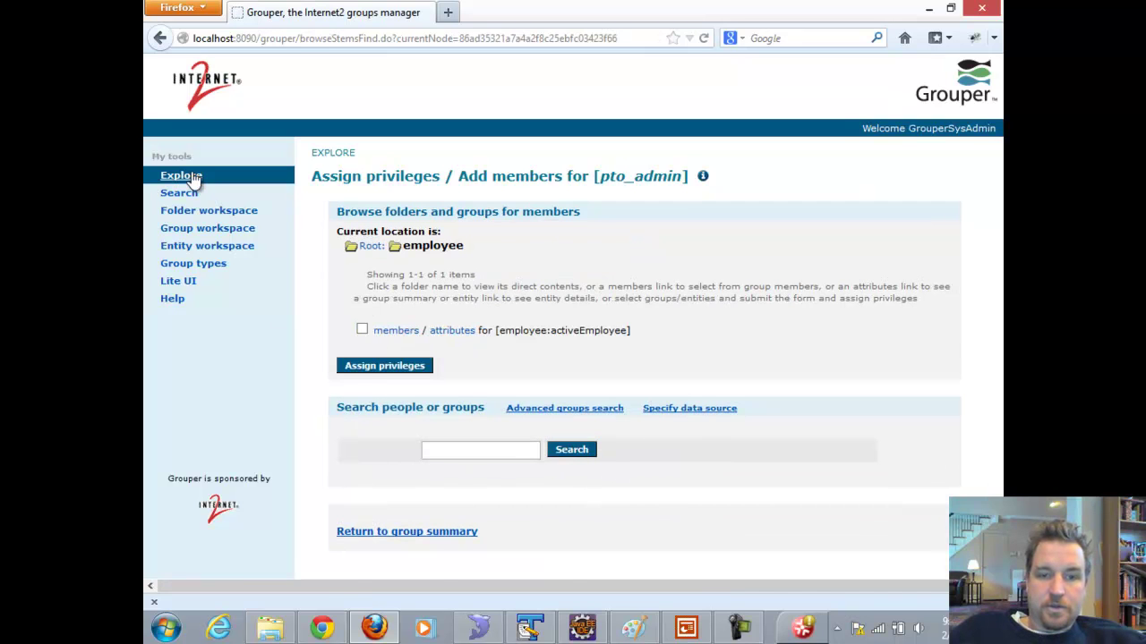
{"action": "left_click", "coordinate": [181, 176]}
{"action": "left_click", "coordinate": [404, 330]}
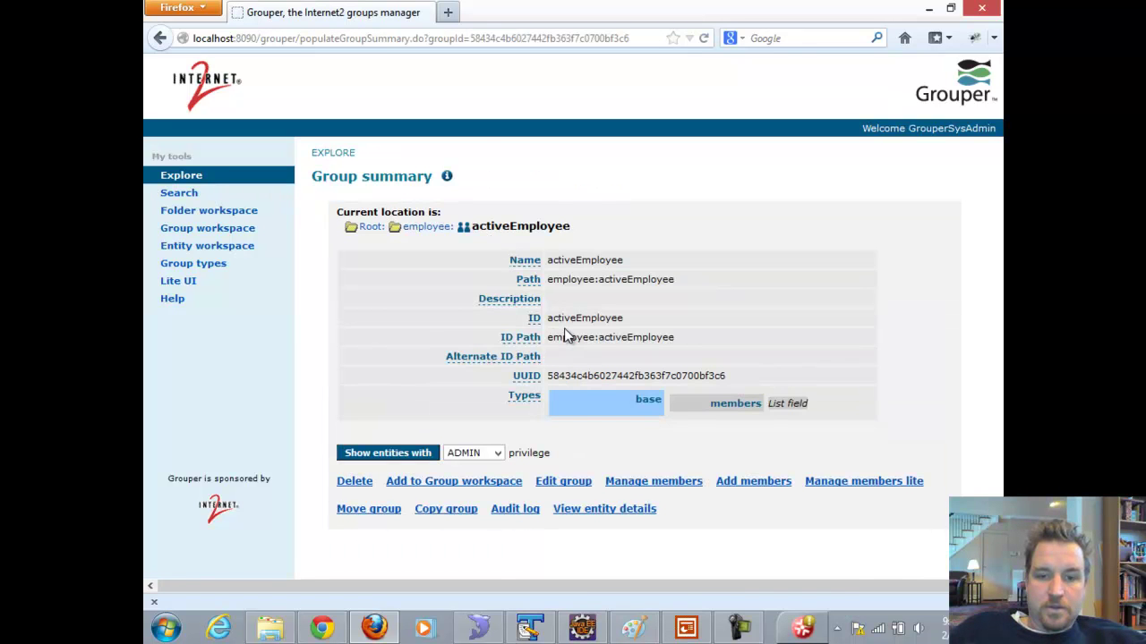
{"action": "left_click", "coordinate": [644, 483]}
{"action": "scroll", "coordinate": [741, 313], "scroll_direction": "down", "scroll_amount": 2}
{"action": "left_click", "coordinate": [372, 523]}
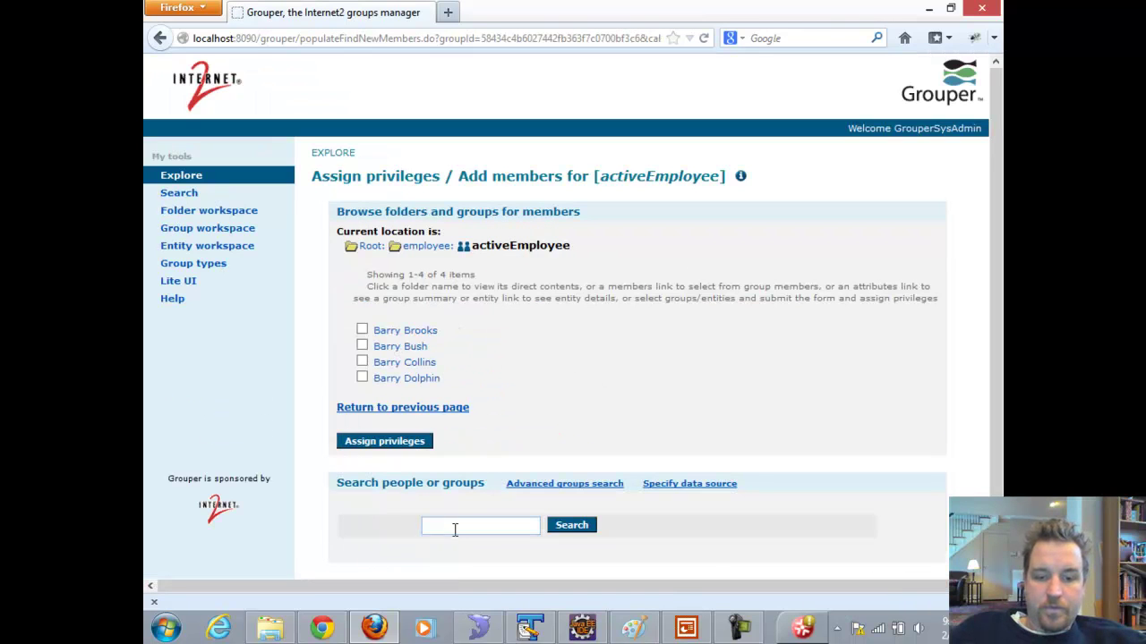
{"action": "type", "text": "bata"}
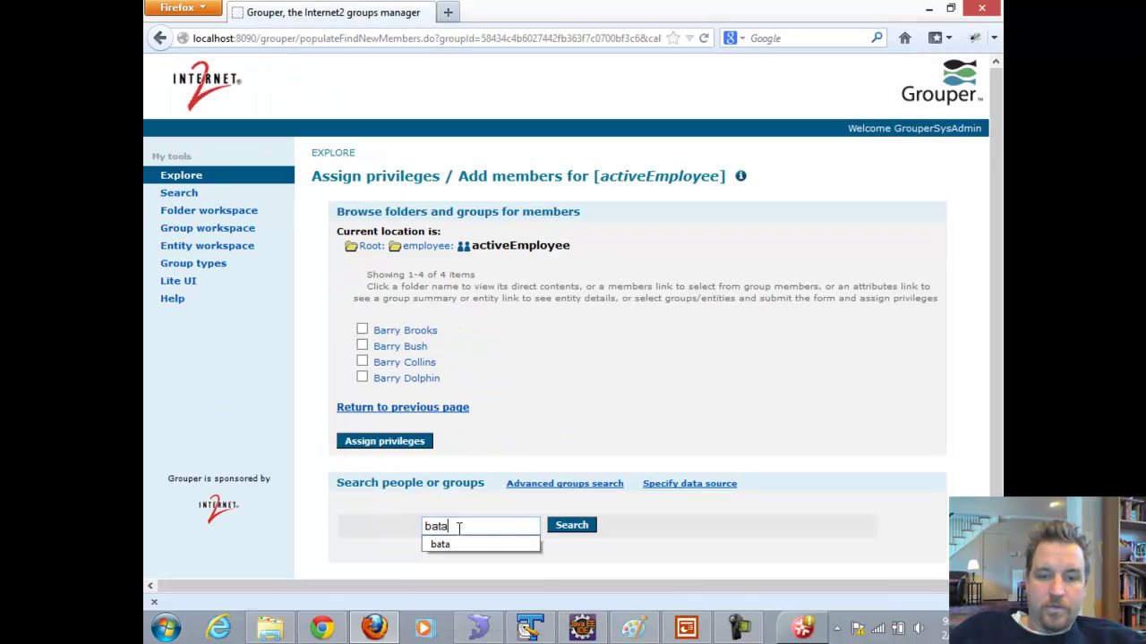
{"action": "left_click", "coordinate": [456, 544]}
{"action": "left_click", "coordinate": [577, 528]}
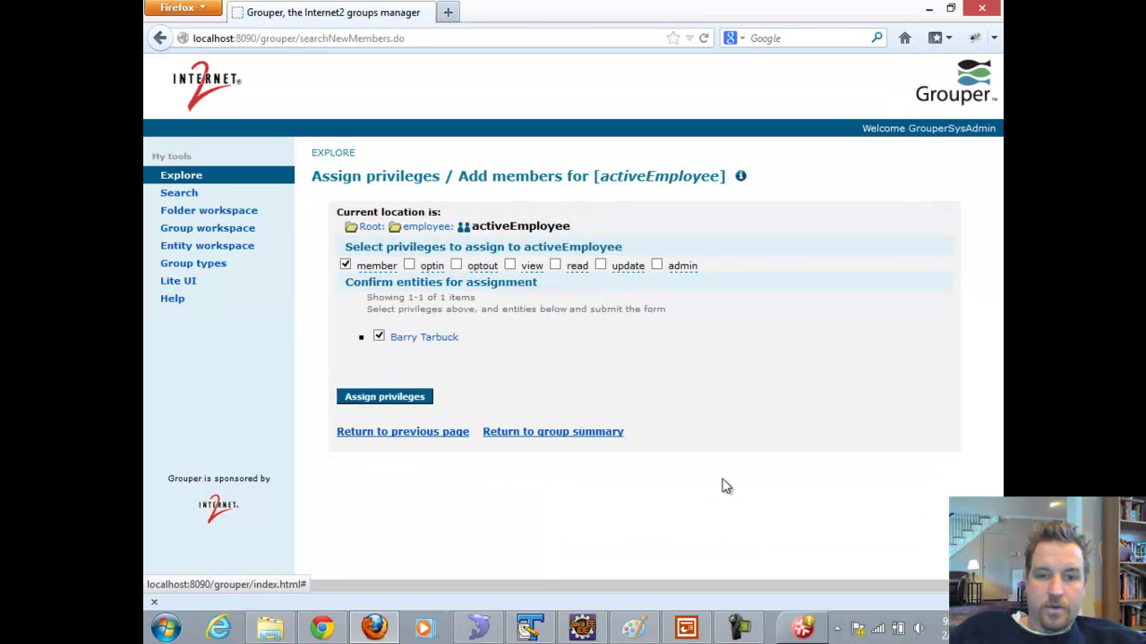
{"action": "left_click", "coordinate": [381, 400]}
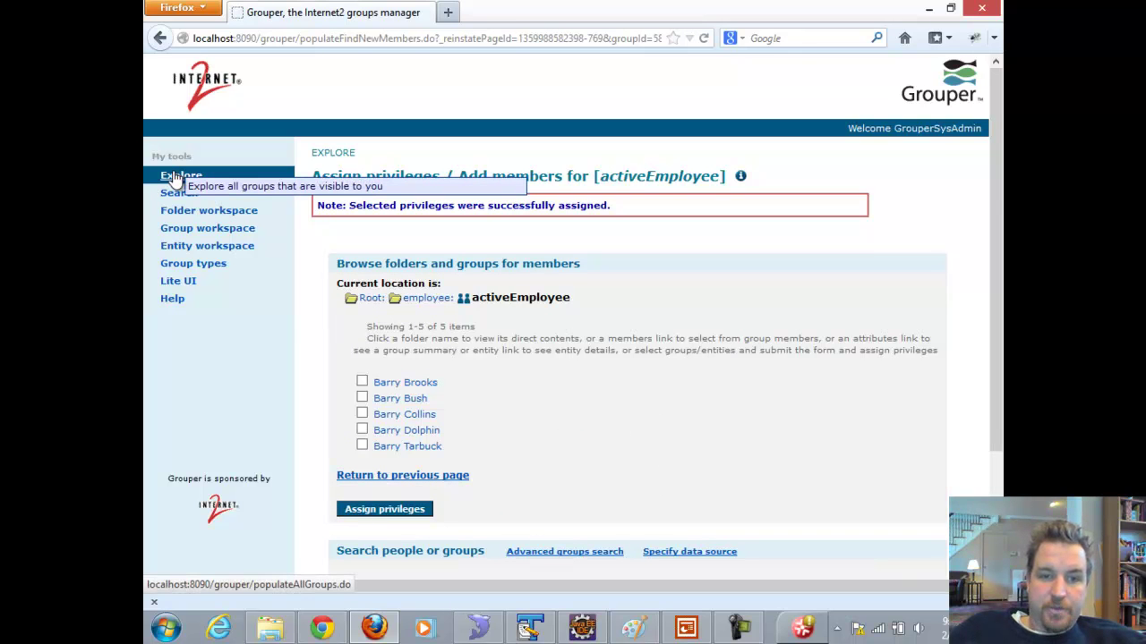
Open the direct membership list of applications:pto:roles:pto_admin and check that the added subject is included.
{"action": "left_click", "coordinate": [370, 299]}
{"action": "left_click", "coordinate": [386, 329]}
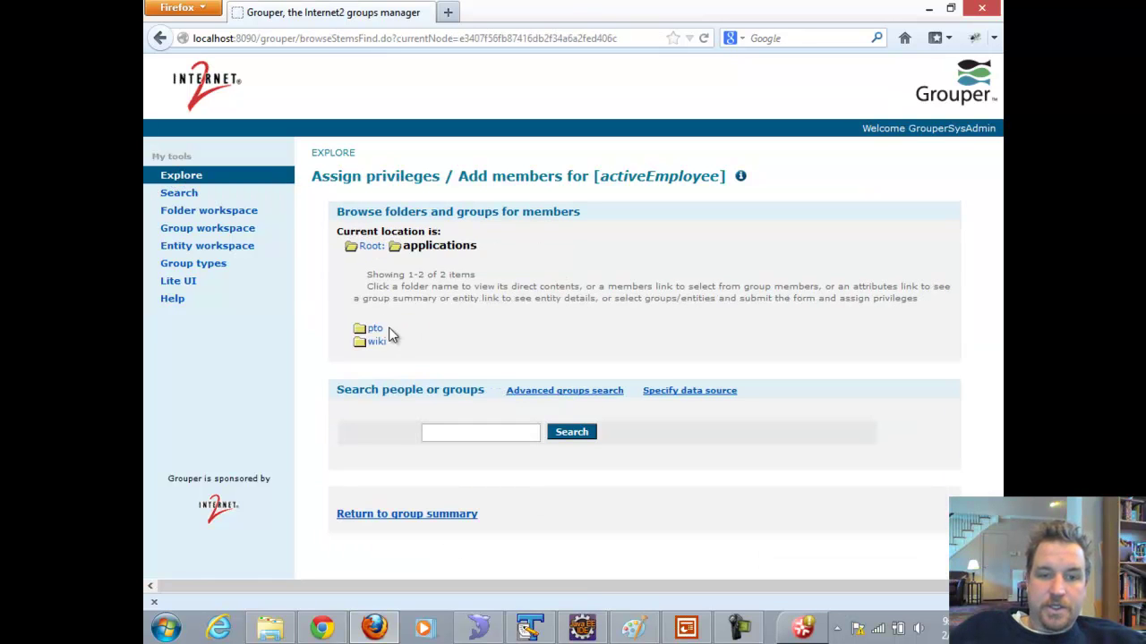
{"action": "left_click", "coordinate": [375, 331]}
{"action": "left_click", "coordinate": [375, 354]}
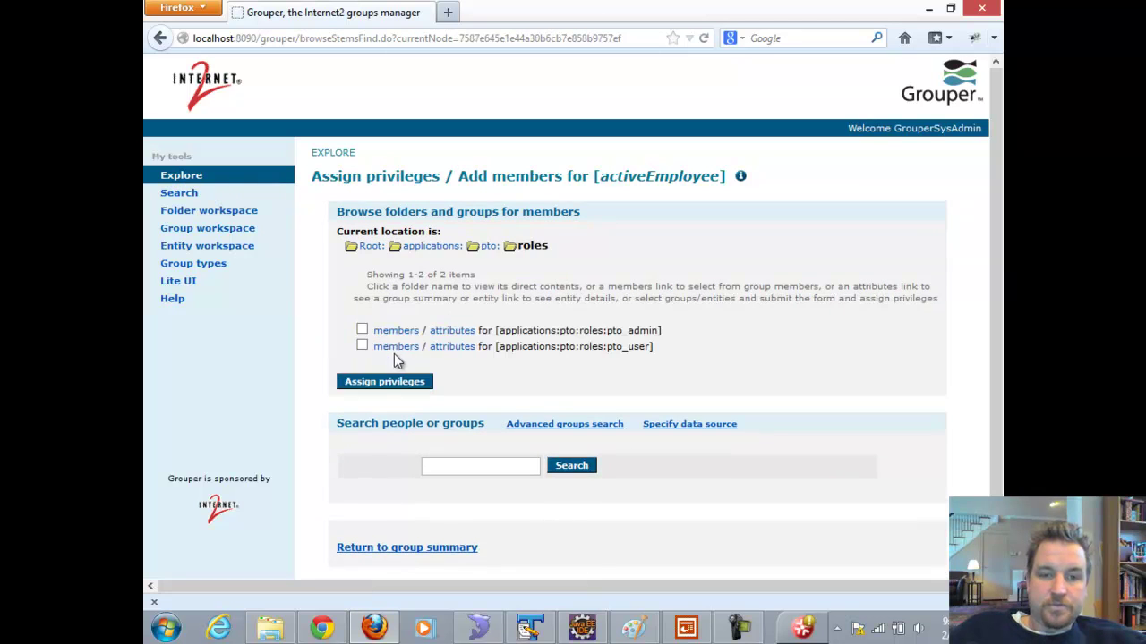
{"action": "left_click", "coordinate": [181, 177]}
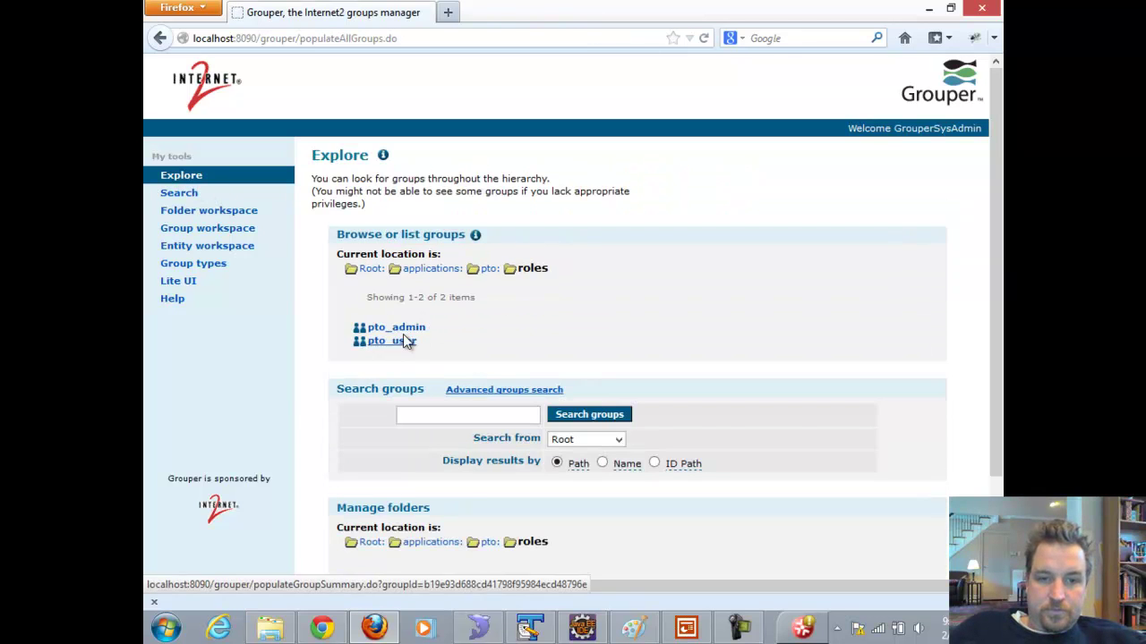
{"action": "left_click", "coordinate": [389, 329]}
{"action": "left_click", "coordinate": [636, 482]}
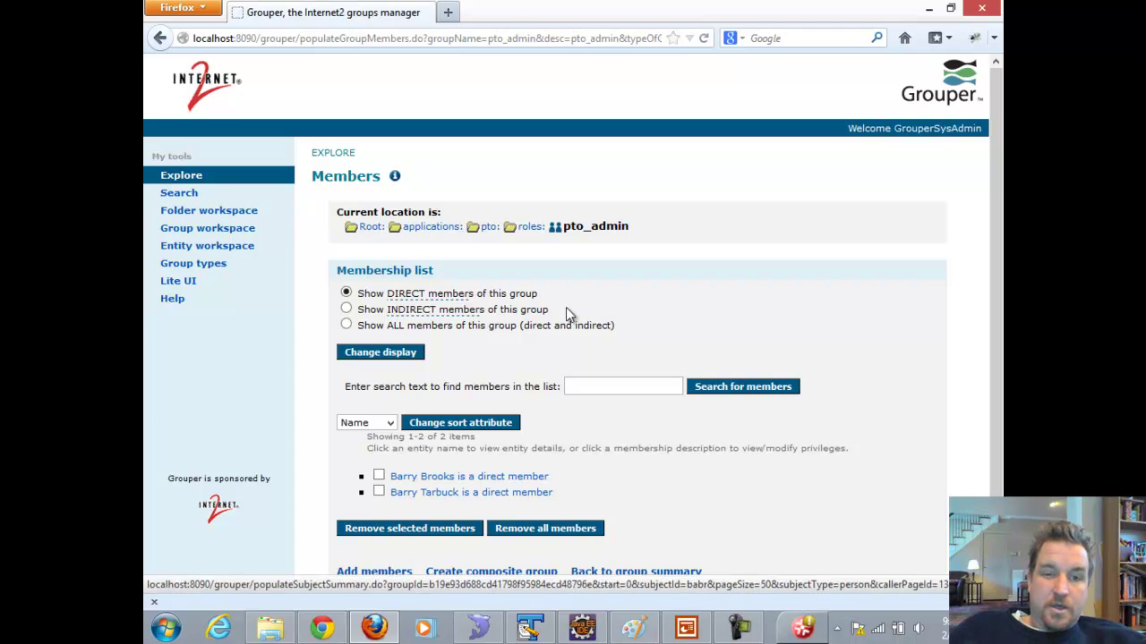
Remove the added subject bata from the direct members of employee:activeEmployee, accepting the confirmation.
{"action": "left_click", "coordinate": [371, 227]}
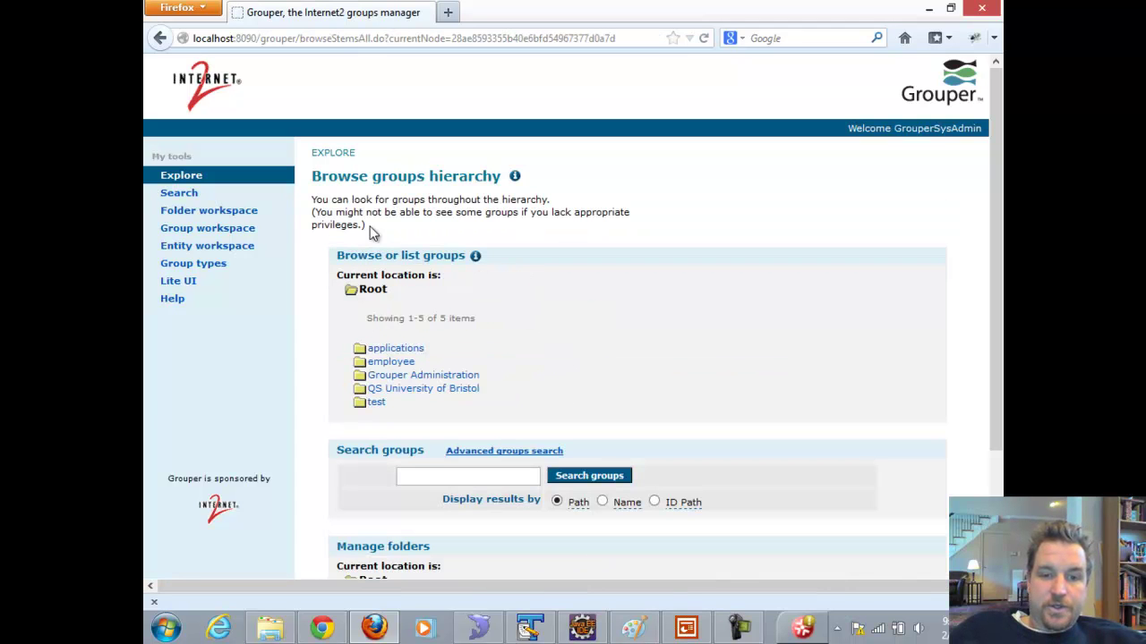
{"action": "left_click", "coordinate": [387, 363]}
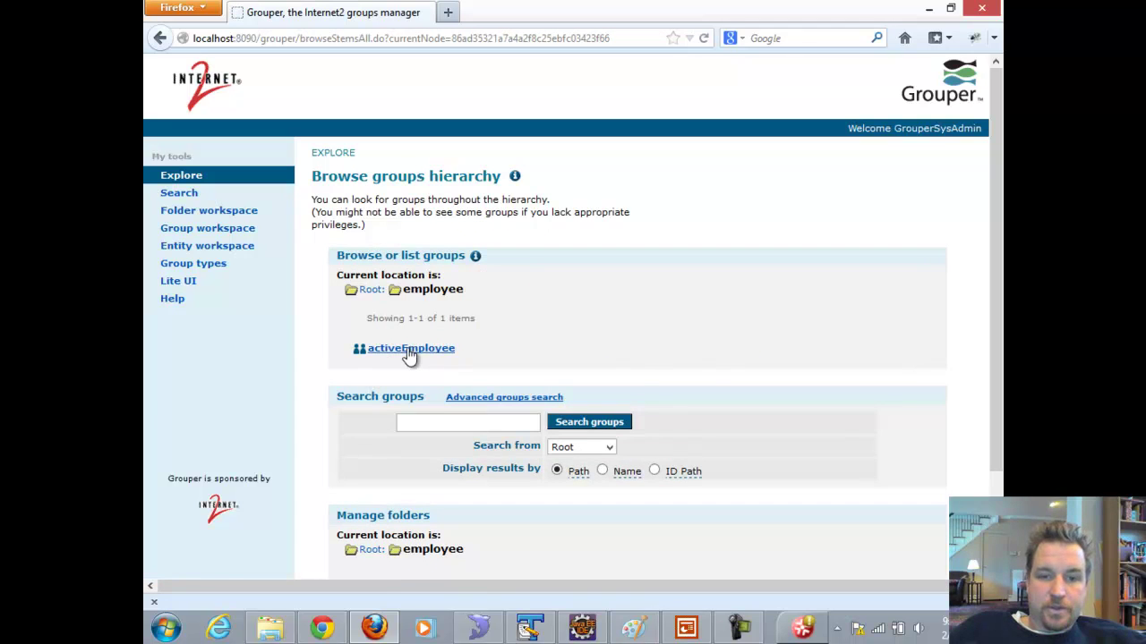
{"action": "left_click", "coordinate": [410, 351]}
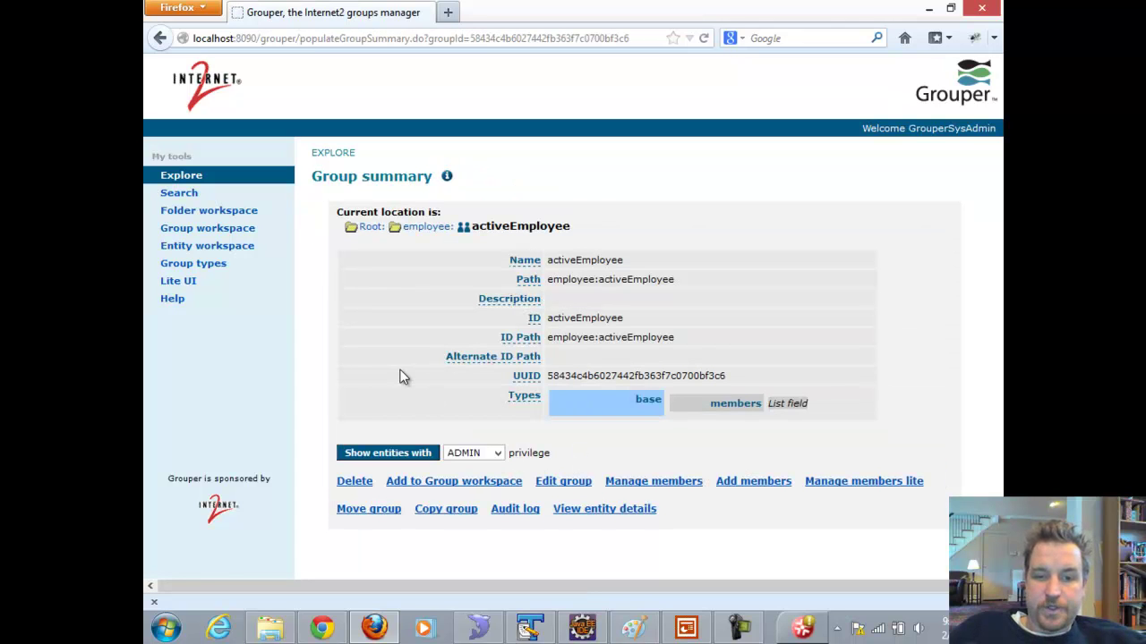
{"action": "left_click", "coordinate": [610, 477]}
{"action": "left_click", "coordinate": [379, 541]}
{"action": "left_click", "coordinate": [383, 576]}
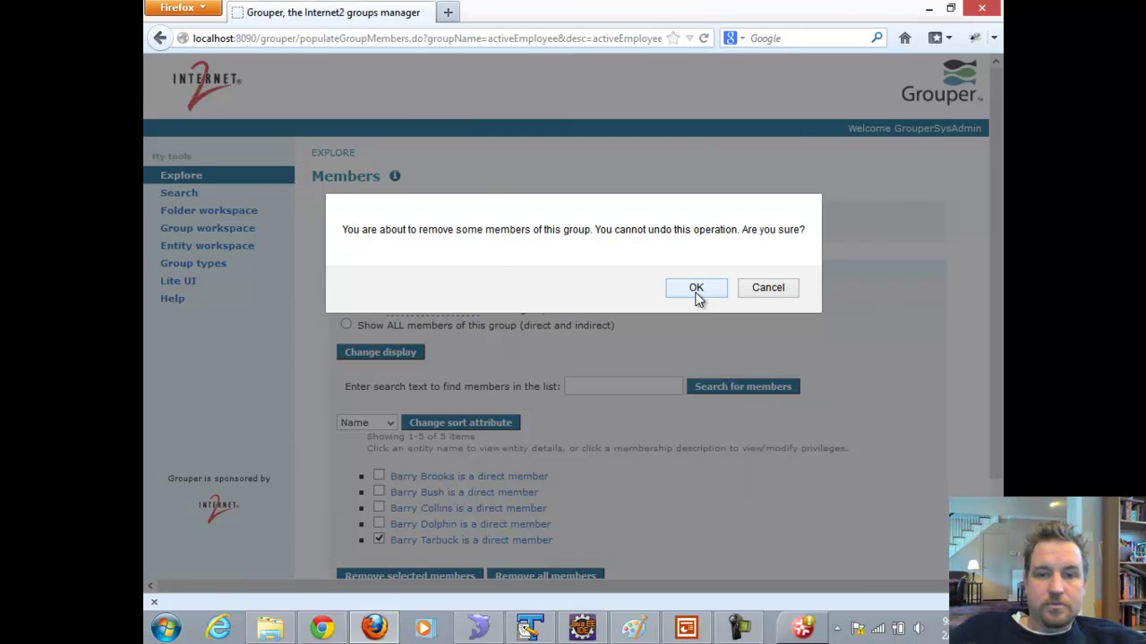
{"action": "left_click", "coordinate": [696, 288]}
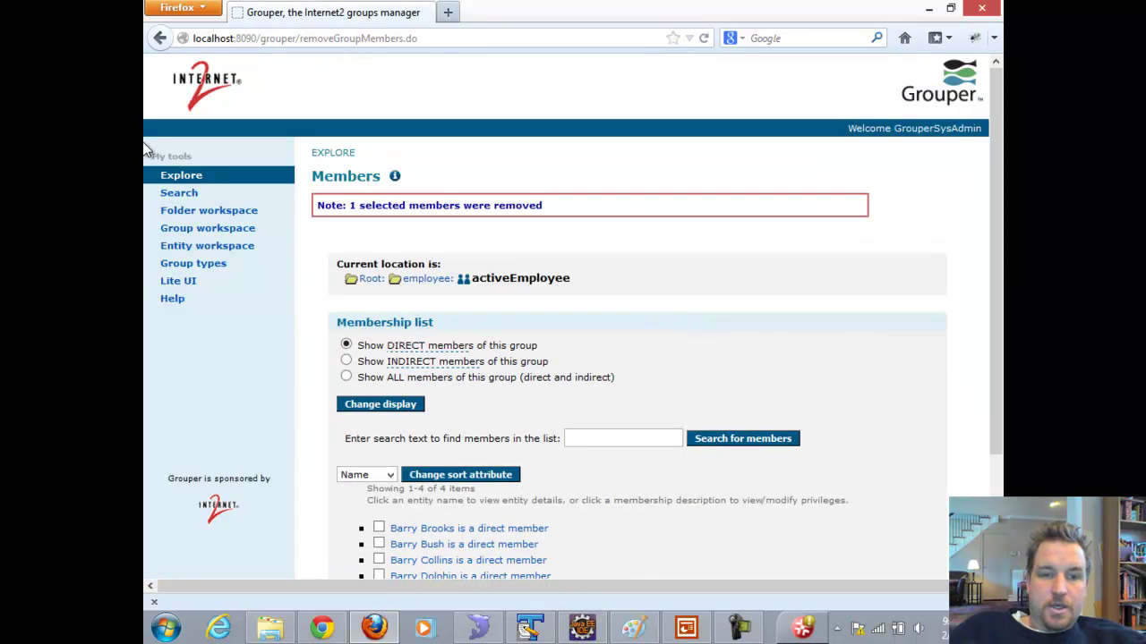
Check pto_admin's direct members again following the activeEmployee removal, and open its page for adding members.
{"action": "left_click", "coordinate": [370, 281]}
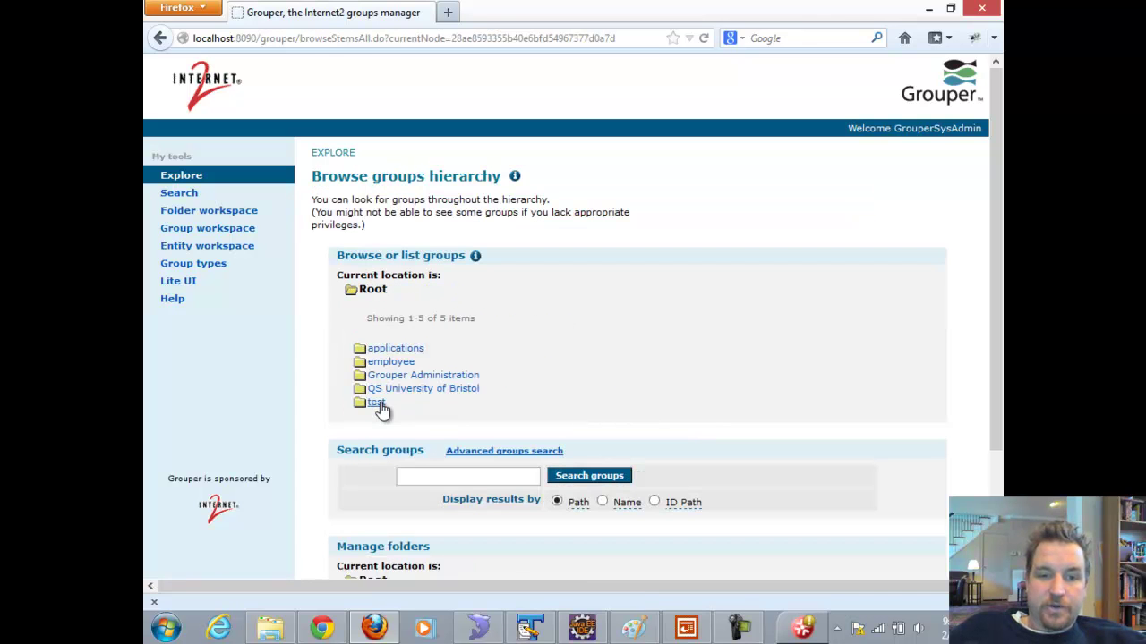
{"action": "left_click", "coordinate": [382, 356]}
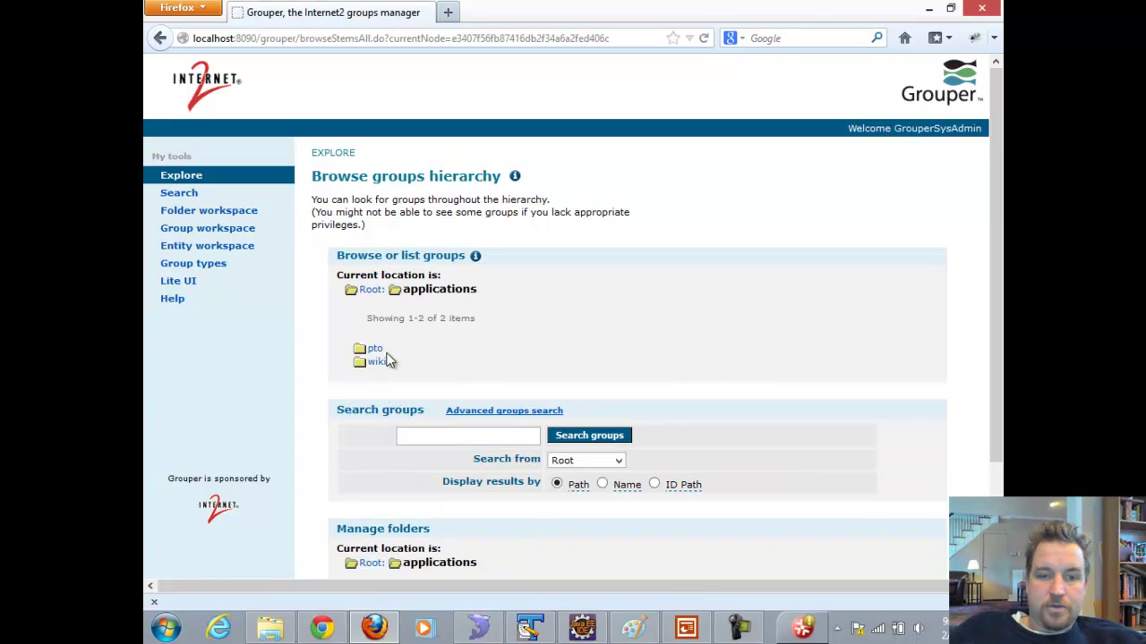
{"action": "left_click", "coordinate": [376, 350]}
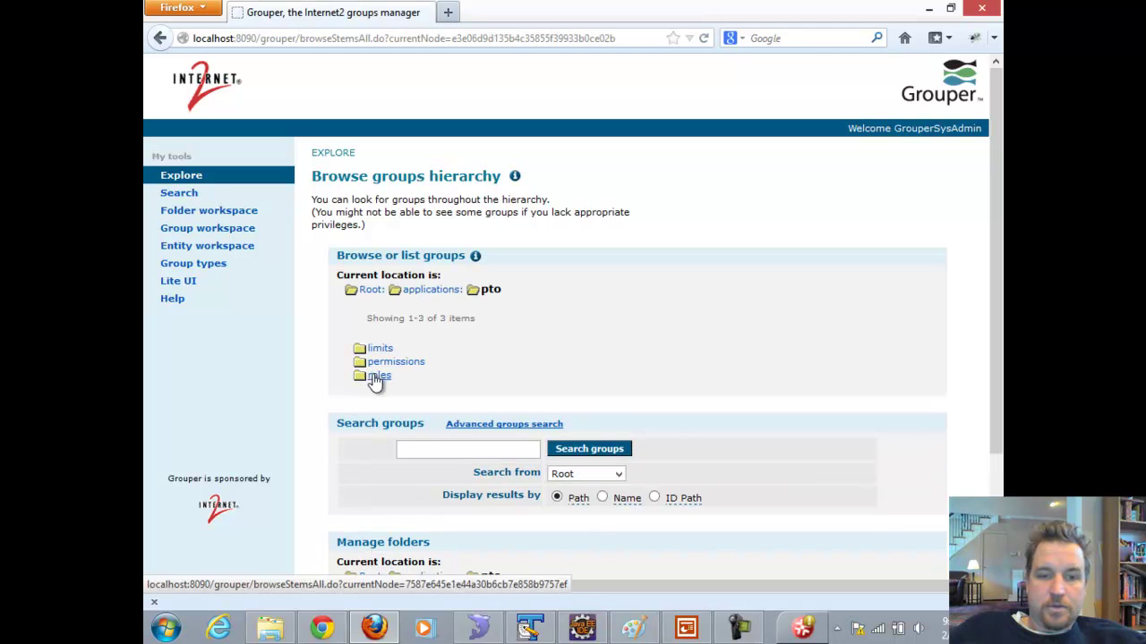
{"action": "left_click", "coordinate": [380, 375]}
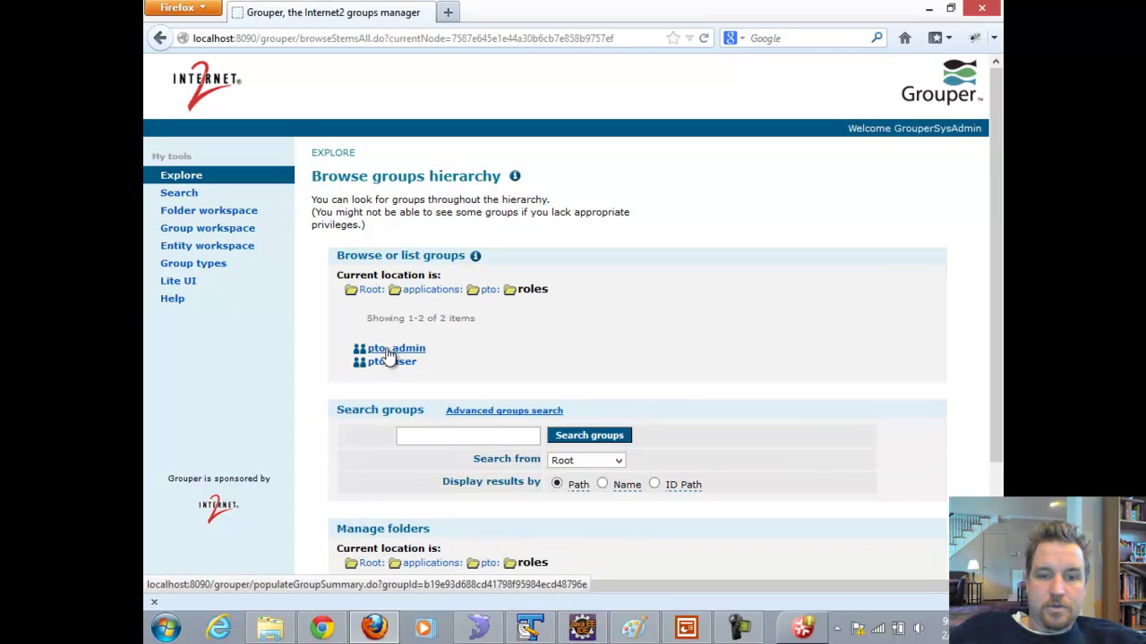
{"action": "left_click", "coordinate": [387, 351]}
{"action": "left_click", "coordinate": [629, 483]}
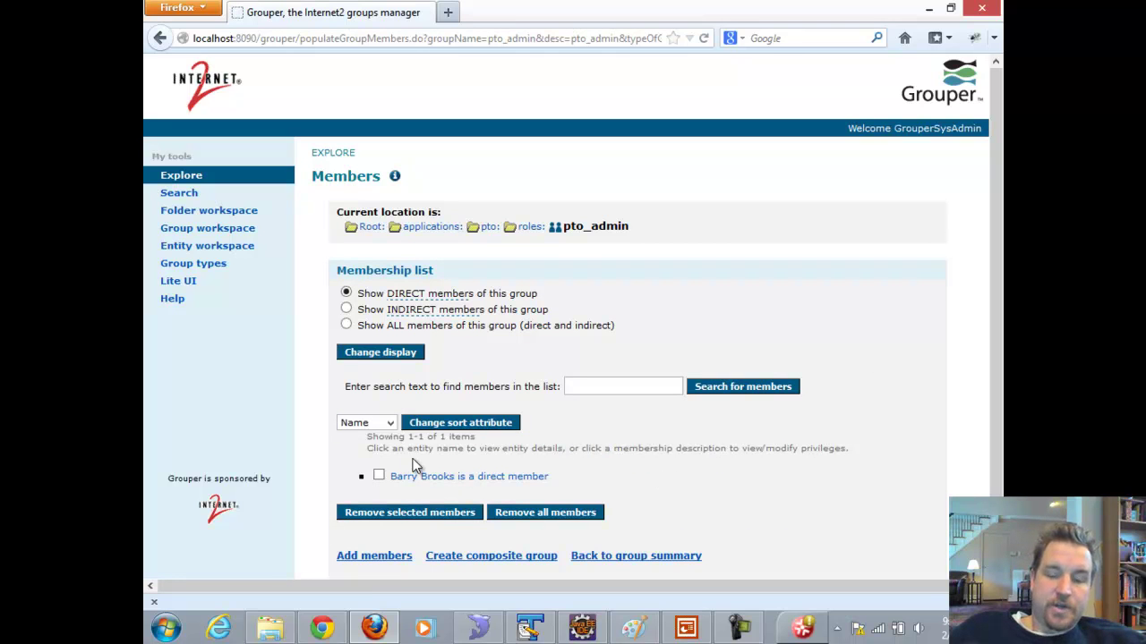
{"action": "left_click", "coordinate": [369, 556]}
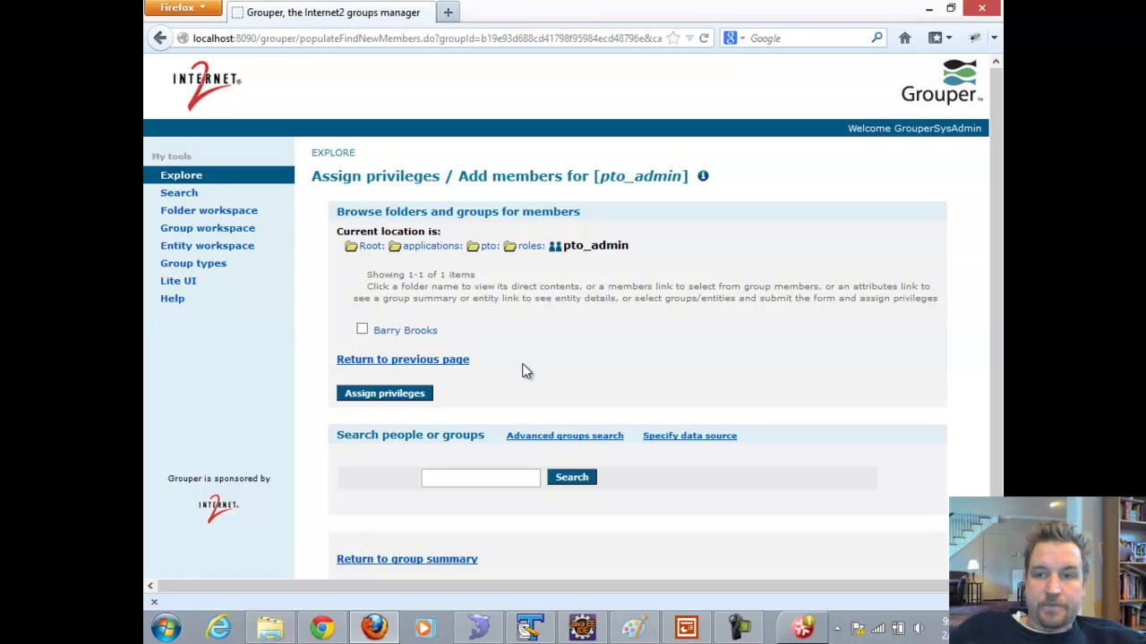
Return to the Grouper wiki in Chrome, open the "Veto if not eligible" rule use case, and examine its membershipAdd check type.
{"action": "left_click", "coordinate": [928, 8]}
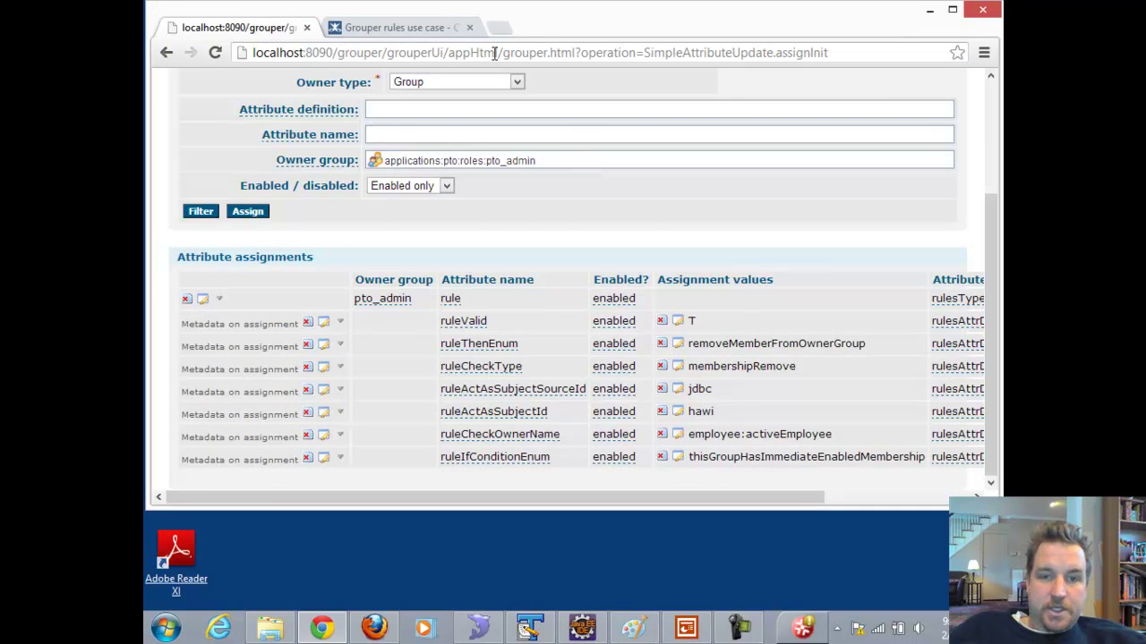
{"action": "left_click", "coordinate": [401, 28]}
{"action": "scroll", "coordinate": [274, 110], "scroll_direction": "up", "scroll_amount": 2}
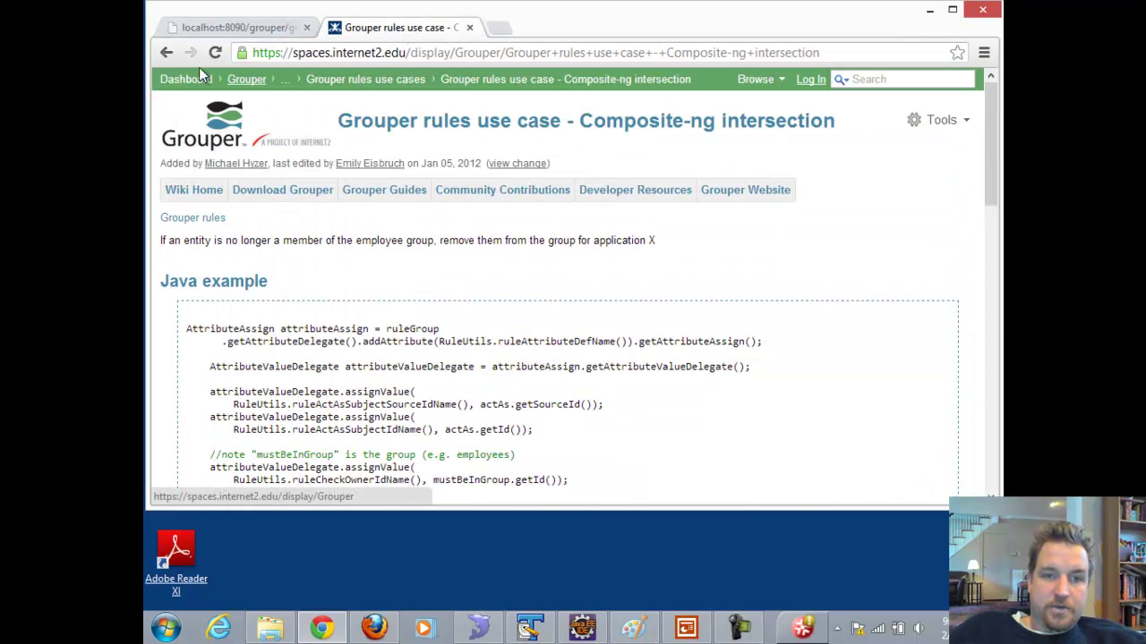
{"action": "key", "text": "alt+Left"}
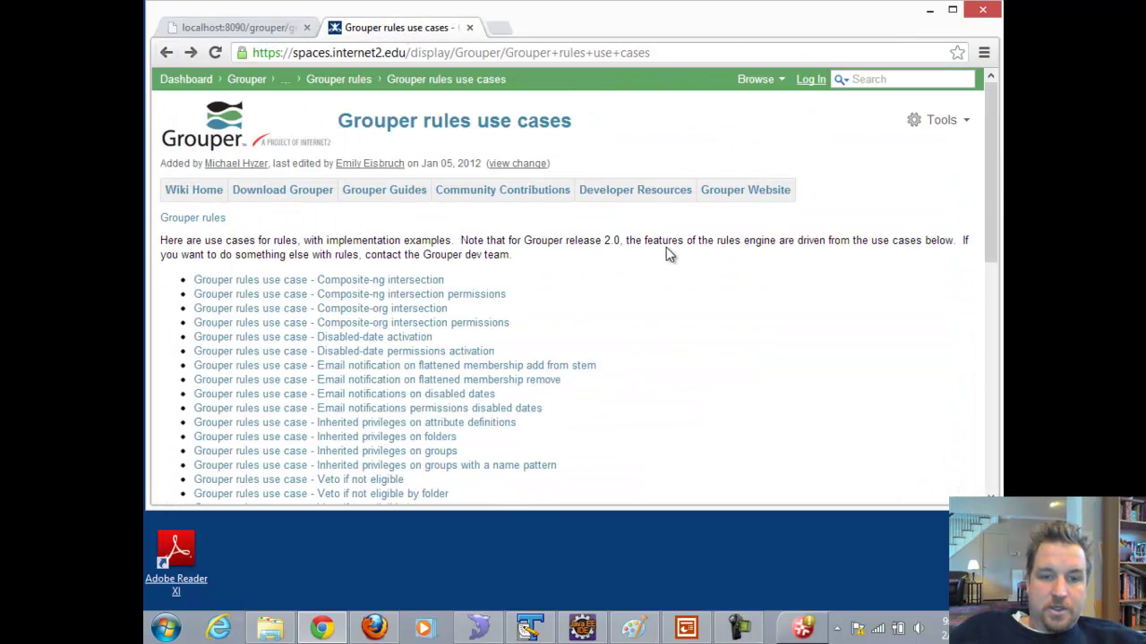
{"action": "scroll", "coordinate": [666, 247], "scroll_direction": "down", "scroll_amount": 1}
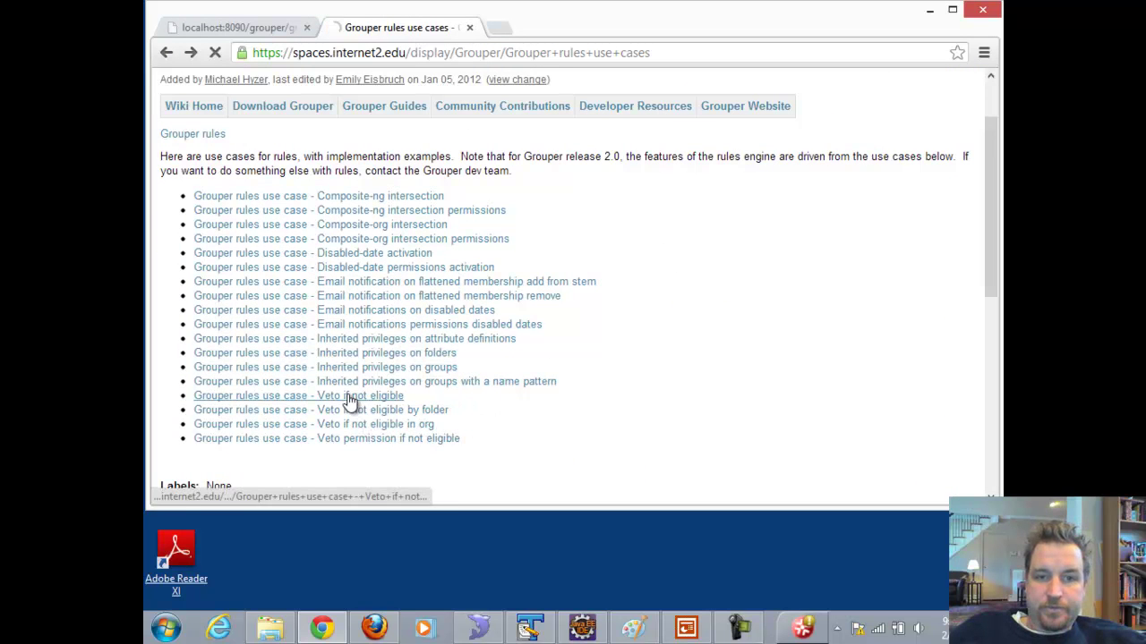
{"action": "left_click", "coordinate": [347, 396]}
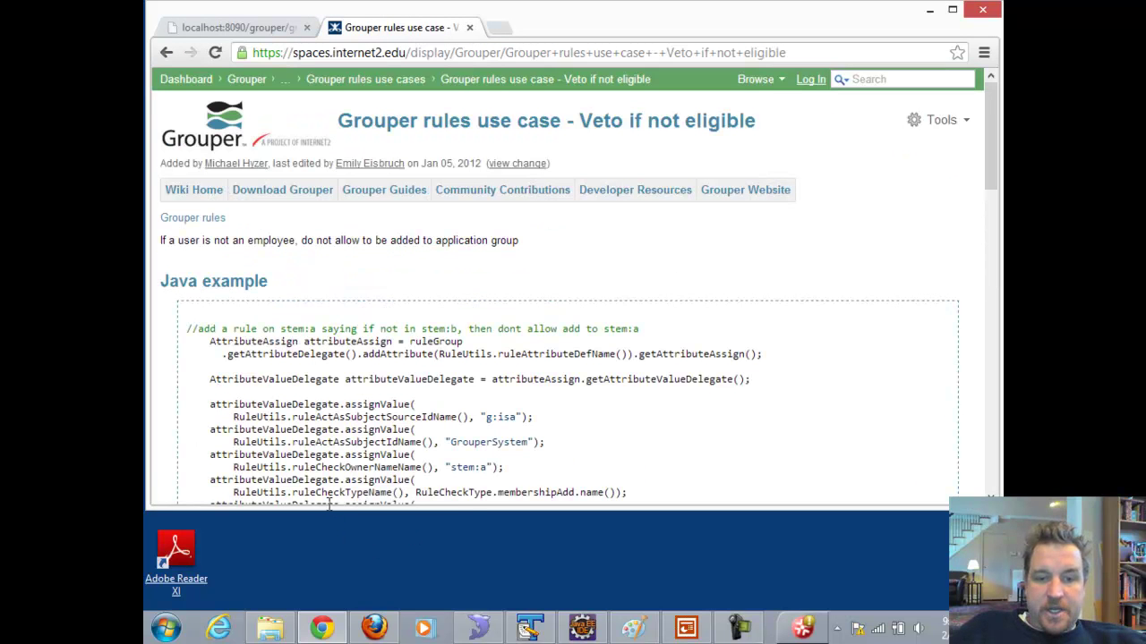
{"action": "left_click_drag", "start_coordinate": [499, 493], "coordinate": [572, 492]}
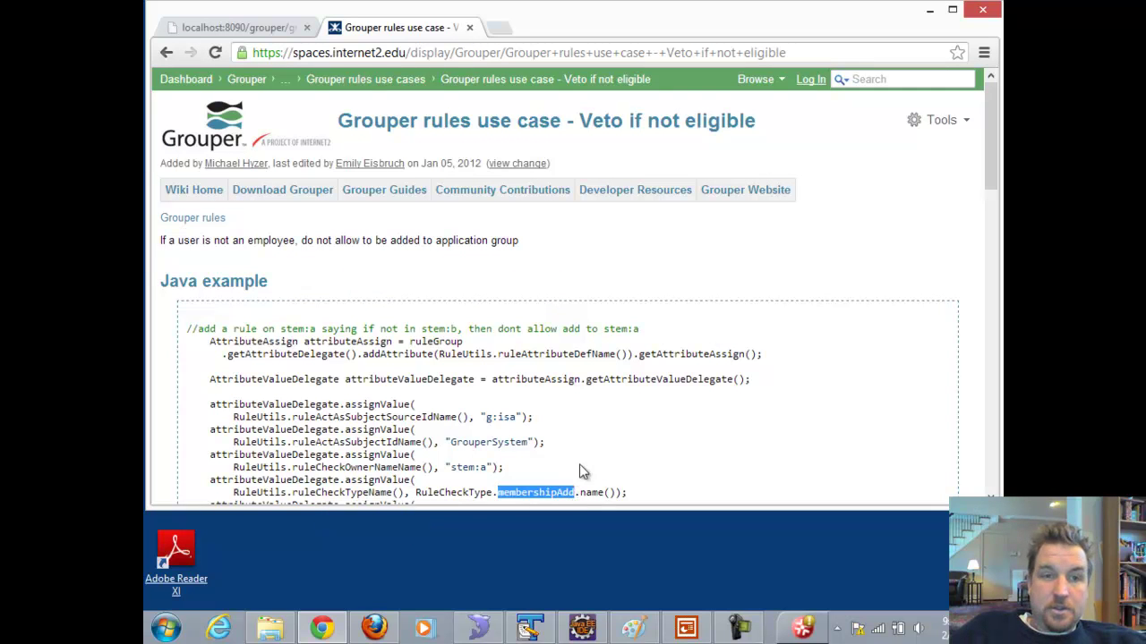
Back in the Grouper tab, assign a second Grouper Administration:attribute:rules:rule attribute to the owner group applications:pto:roles:pto_admin.
{"action": "left_click", "coordinate": [223, 27]}
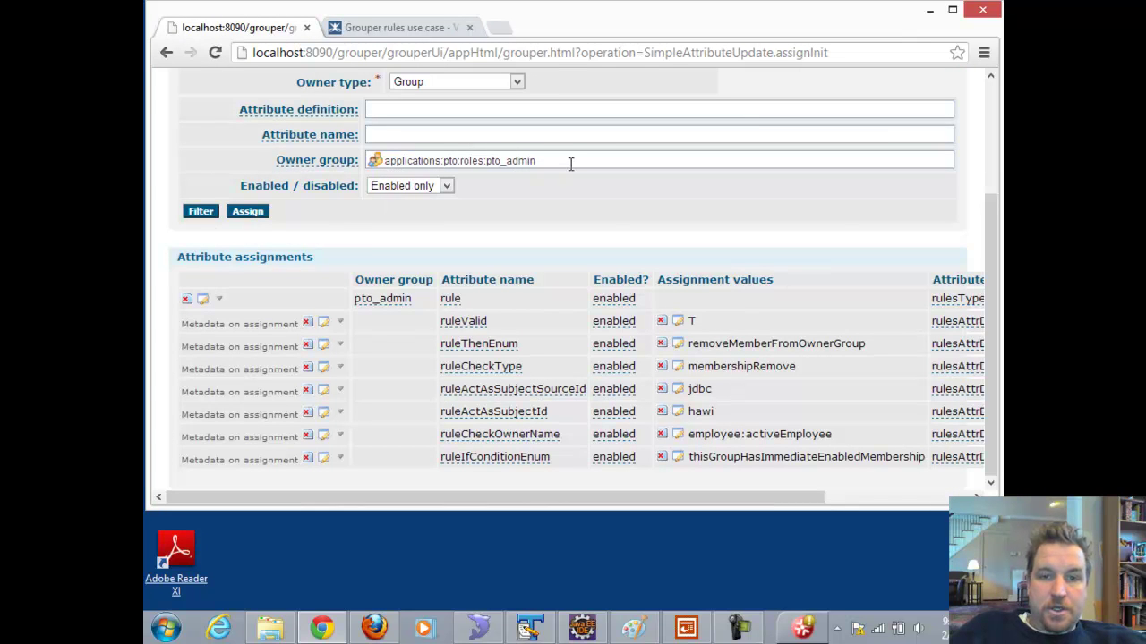
{"action": "left_click", "coordinate": [416, 132]}
{"action": "type", "text": "rule"}
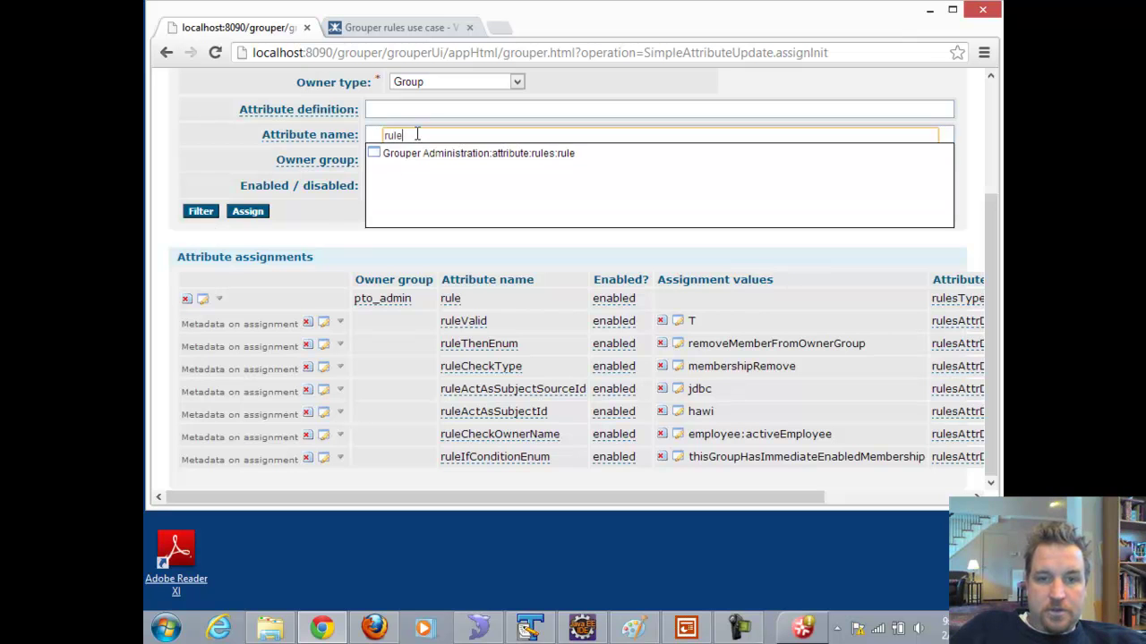
{"action": "left_click", "coordinate": [431, 146]}
{"action": "left_click", "coordinate": [249, 212]}
{"action": "left_click", "coordinate": [521, 159]}
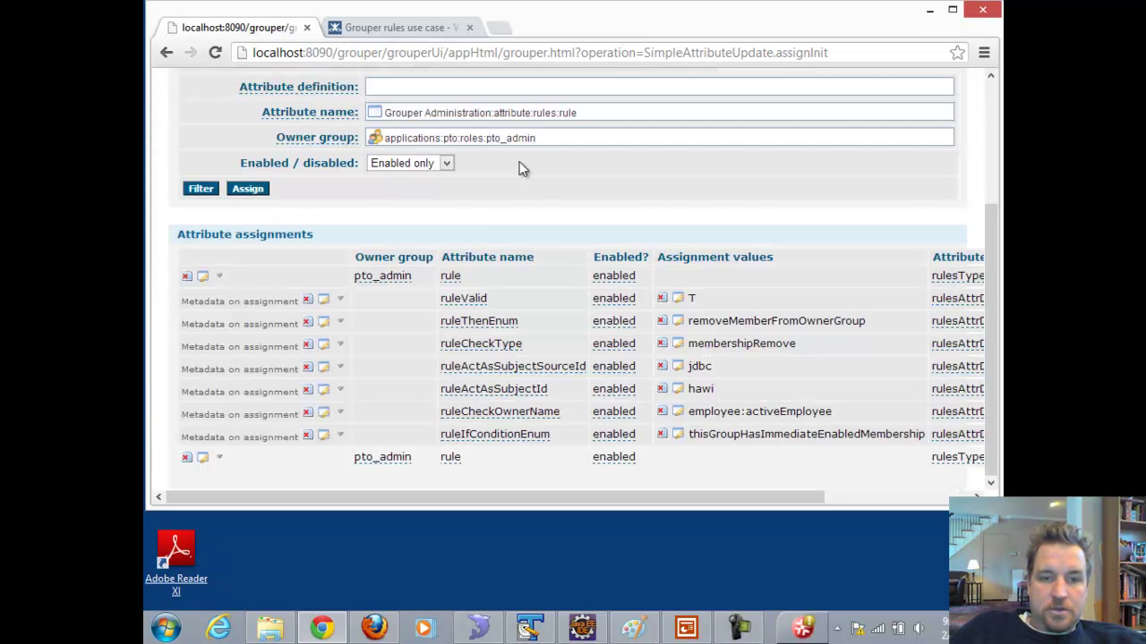
Add a ruleCheckType metadata assignment to the new rule on pto_admin and acknowledge the save.
{"action": "left_click", "coordinate": [220, 458]}
{"action": "left_click", "coordinate": [258, 485]}
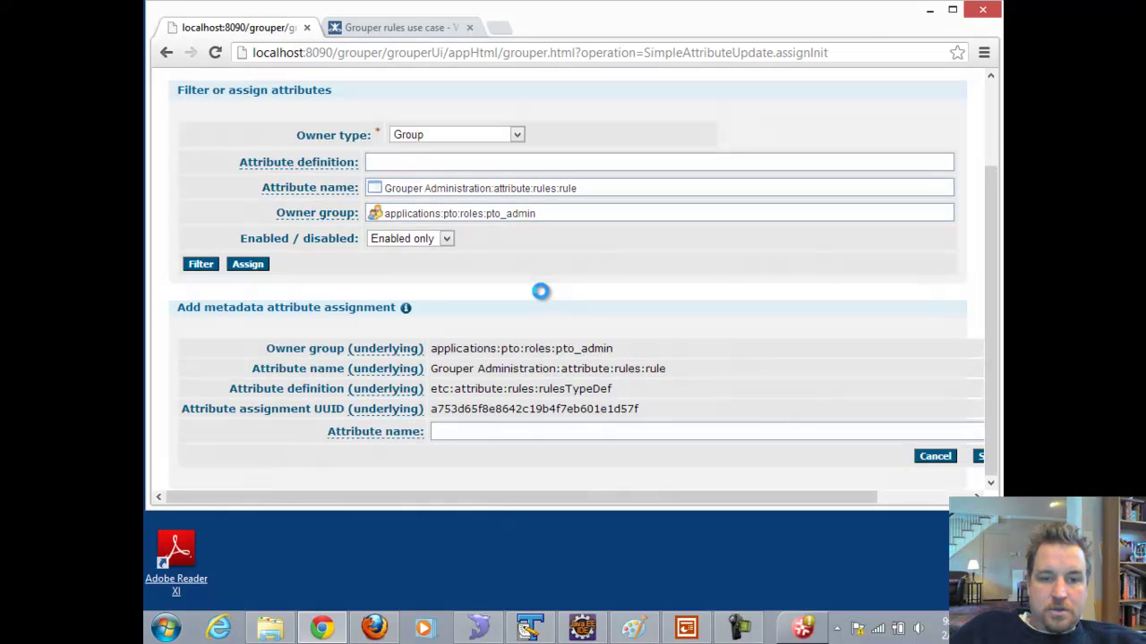
{"action": "left_click", "coordinate": [458, 429]}
{"action": "type", "text": "r"}
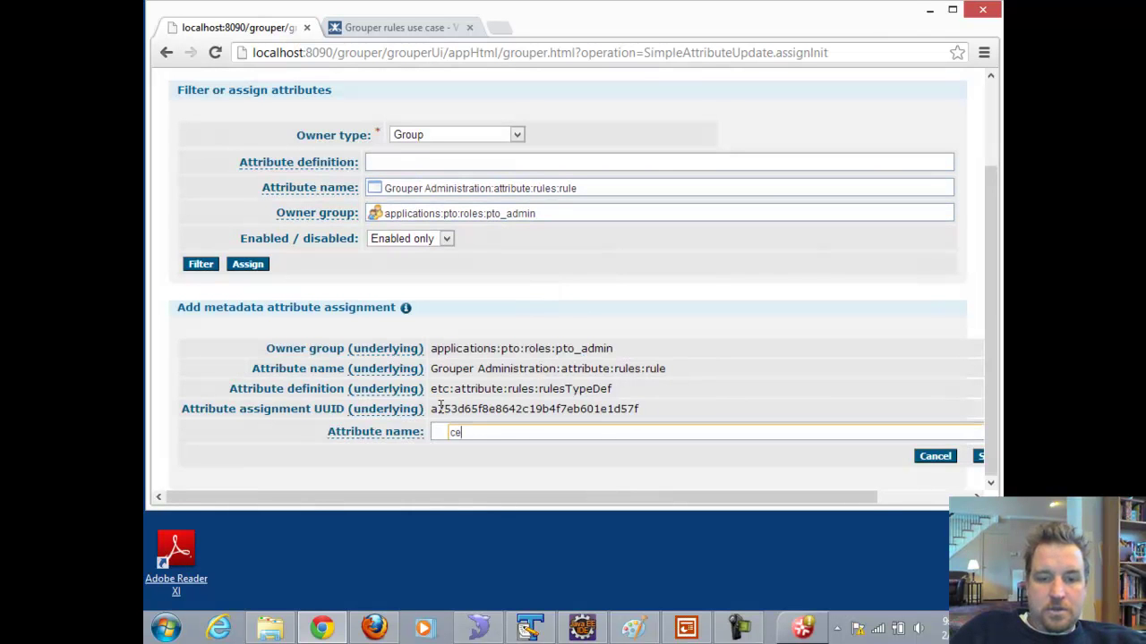
{"action": "type", "text": "heck"}
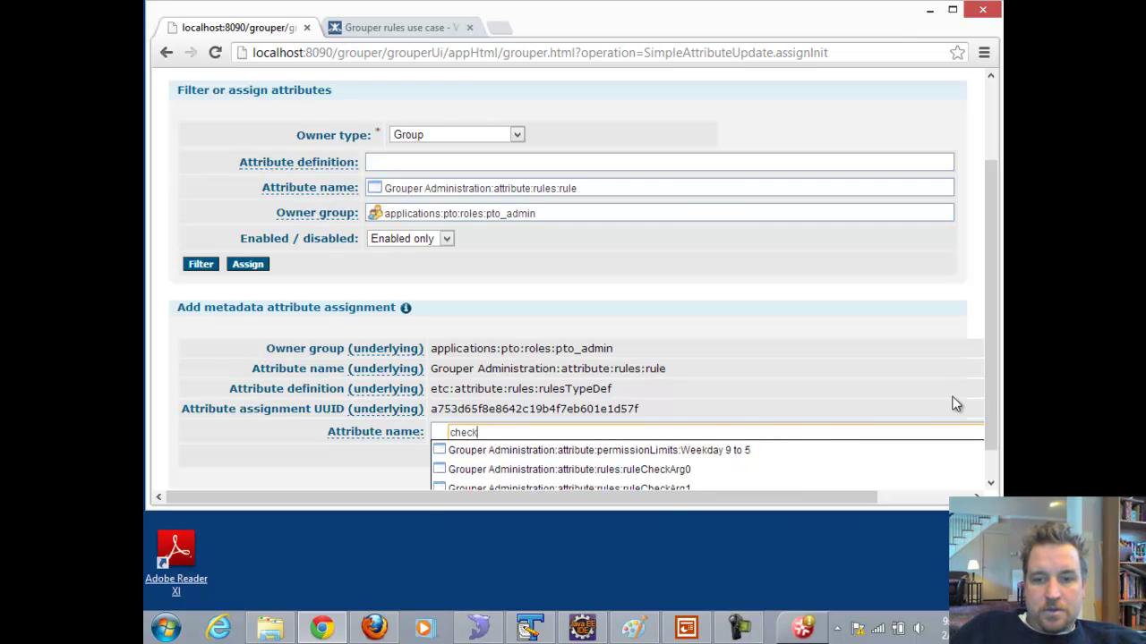
{"action": "scroll", "coordinate": [987, 390], "scroll_direction": "down", "scroll_amount": 1}
{"action": "type", "text": "en"}
{"action": "key", "text": "BackSpace"}
{"action": "key", "text": "BackSpace"}
{"action": "type", "text": "t"}
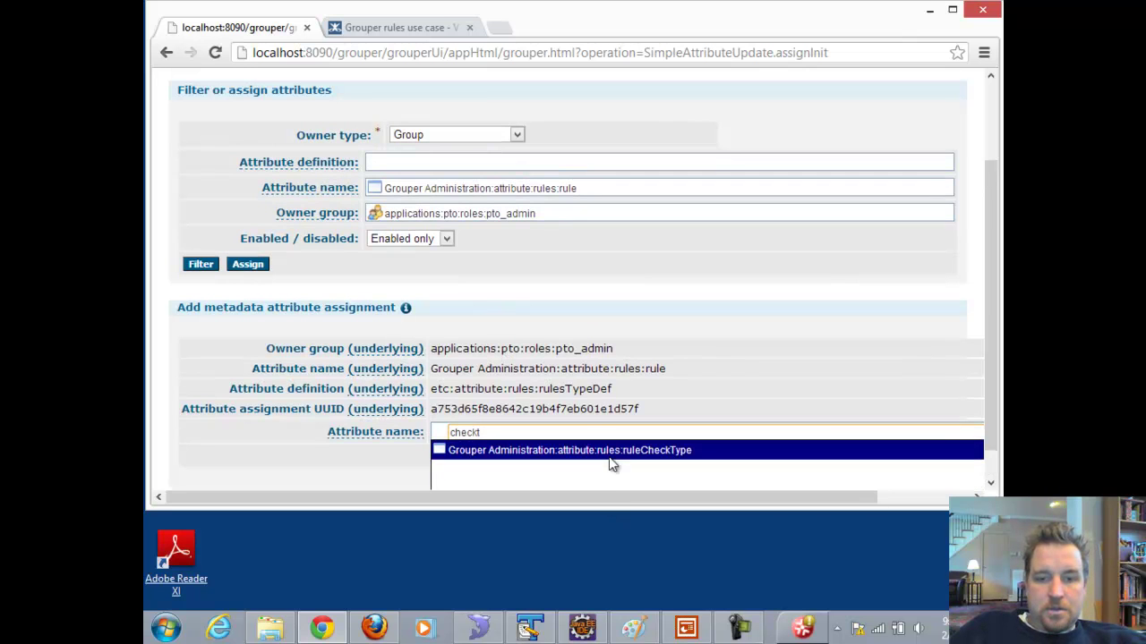
{"action": "left_click", "coordinate": [600, 451]}
{"action": "left_click", "coordinate": [978, 456]}
{"action": "left_click", "coordinate": [520, 161]}
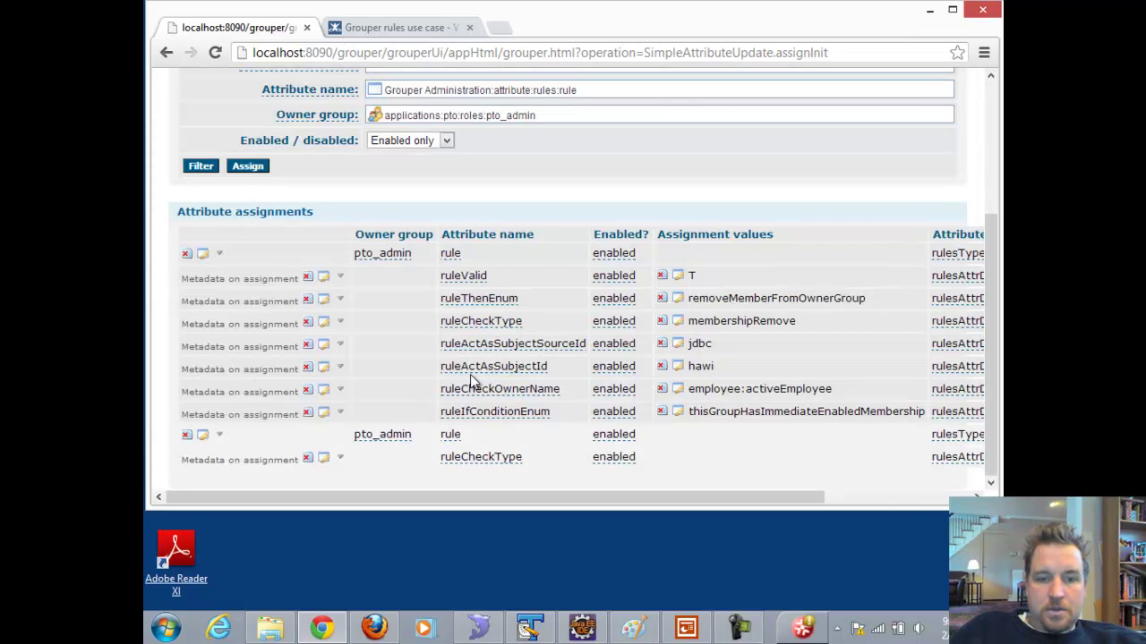
Add the value membershipAdd to the new rule's ruleCheckType assignment.
{"action": "left_click", "coordinate": [340, 458]}
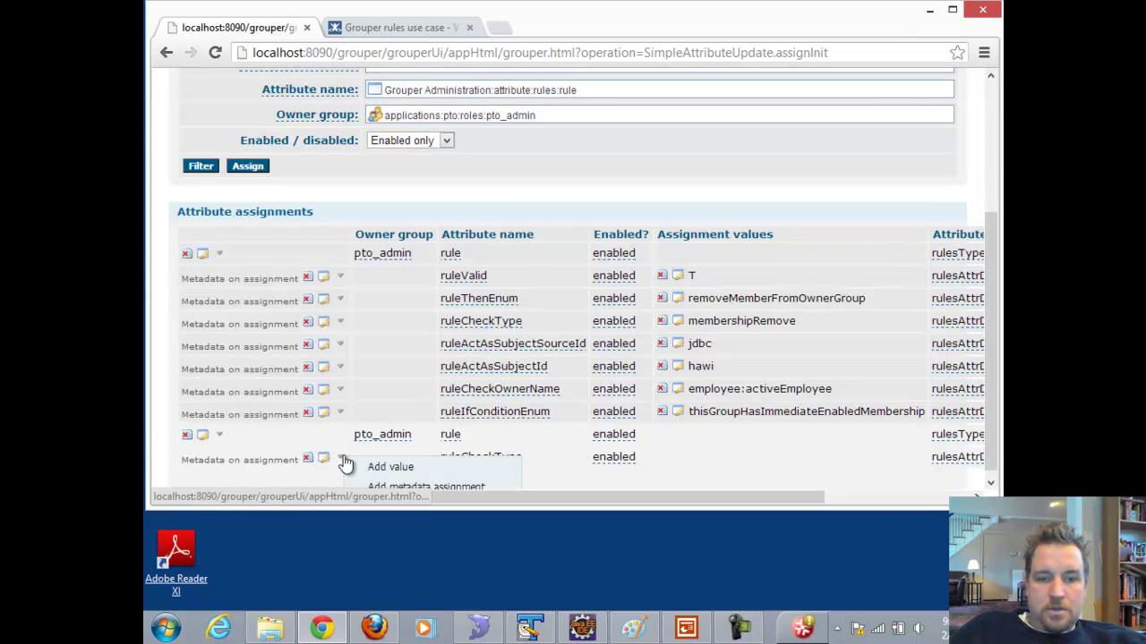
{"action": "left_click", "coordinate": [390, 467]}
{"action": "left_click", "coordinate": [515, 269]}
{"action": "type", "text": "membershipAdd"}
{"action": "left_click", "coordinate": [756, 296]}
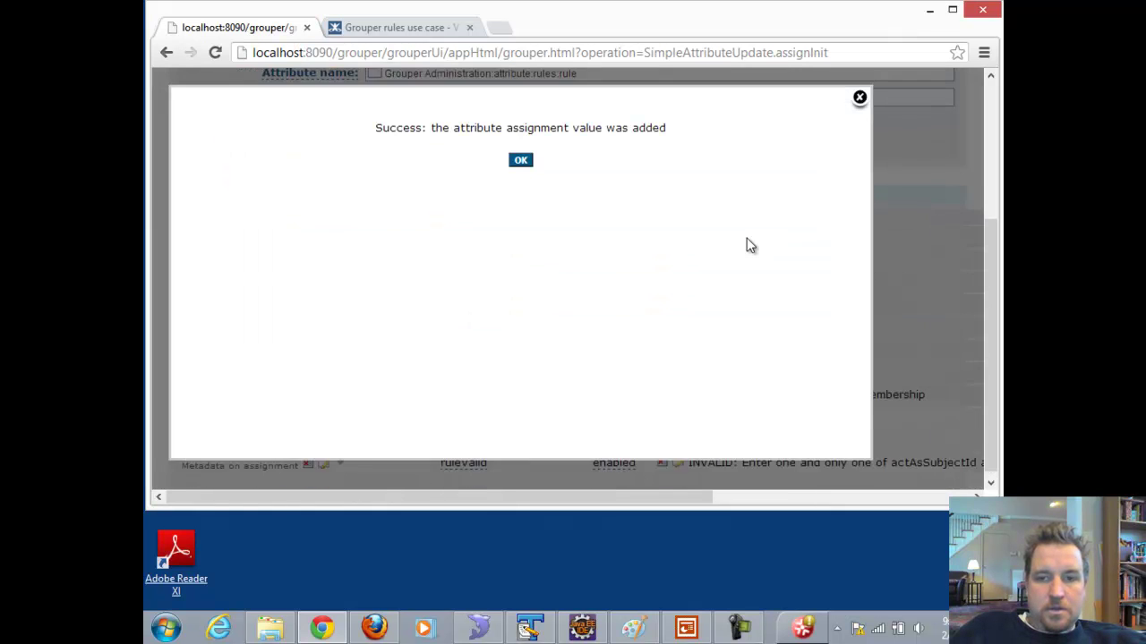
{"action": "left_click", "coordinate": [521, 162]}
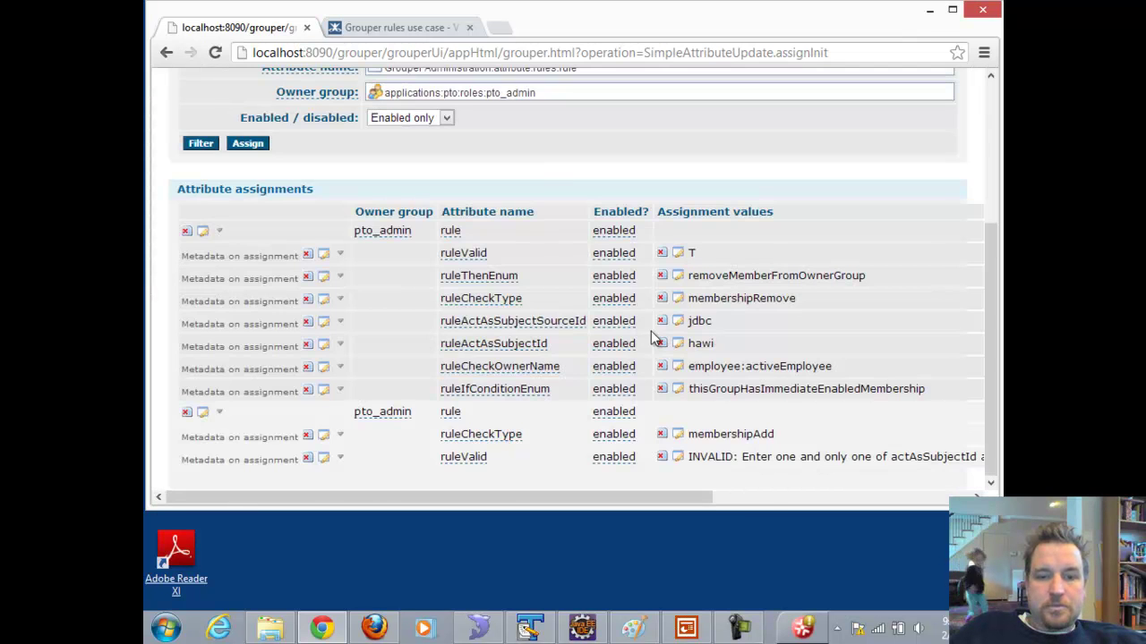
Read the full ruleValid value of the new rule in the attribute assignments table.
{"action": "left_click_drag", "start_coordinate": [639, 494], "coordinate": [497, 501]}
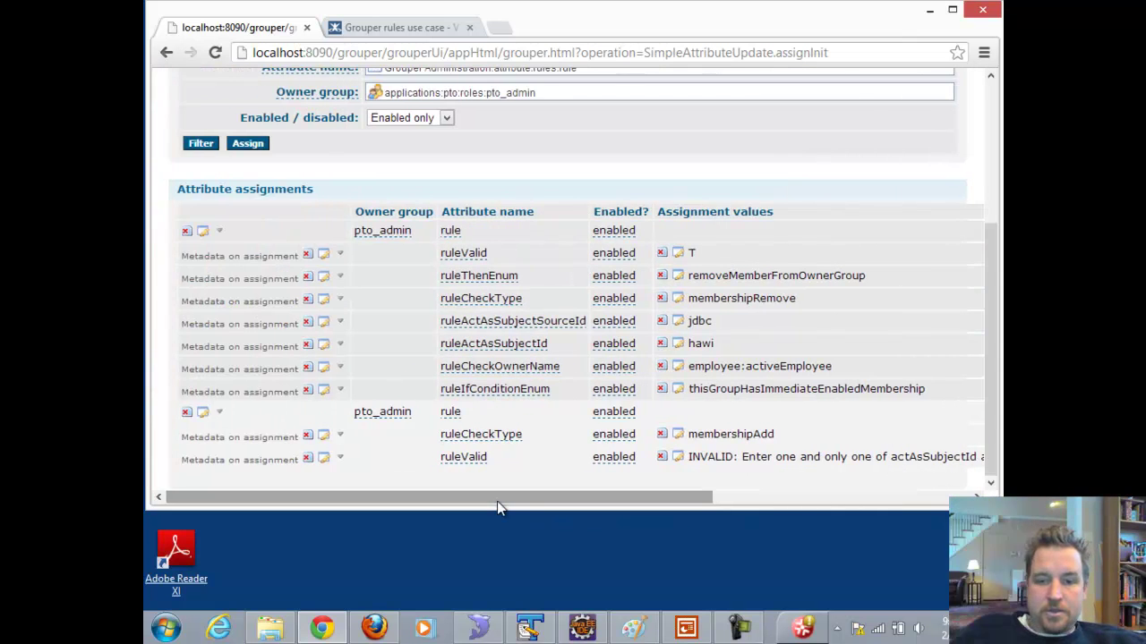
{"action": "left_click", "coordinate": [763, 623]}
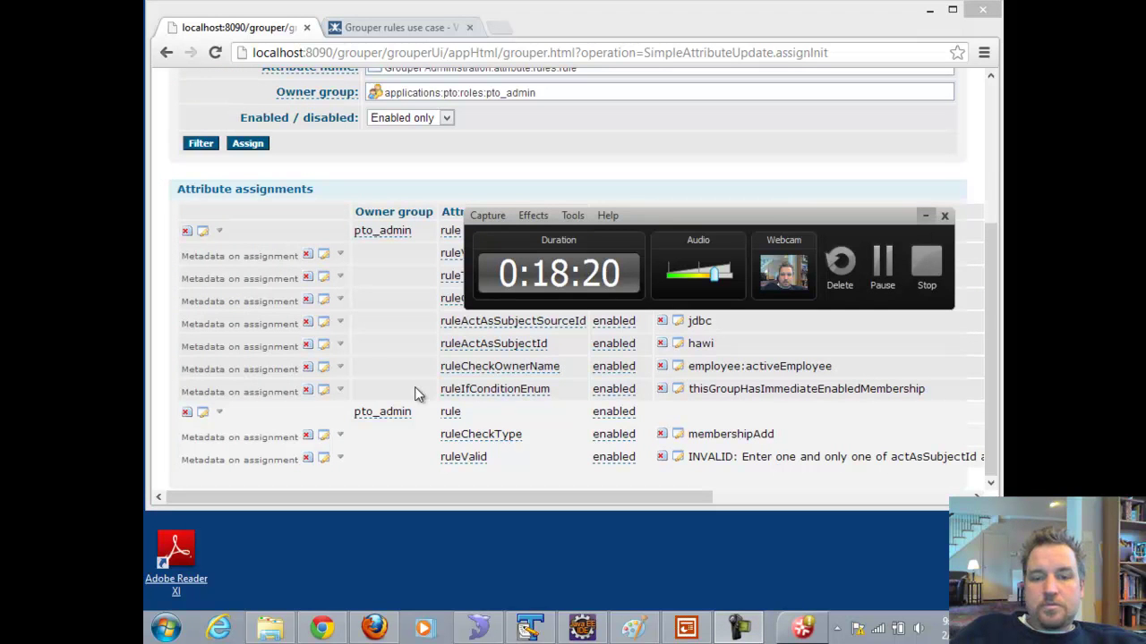
{"action": "left_click", "coordinate": [367, 323]}
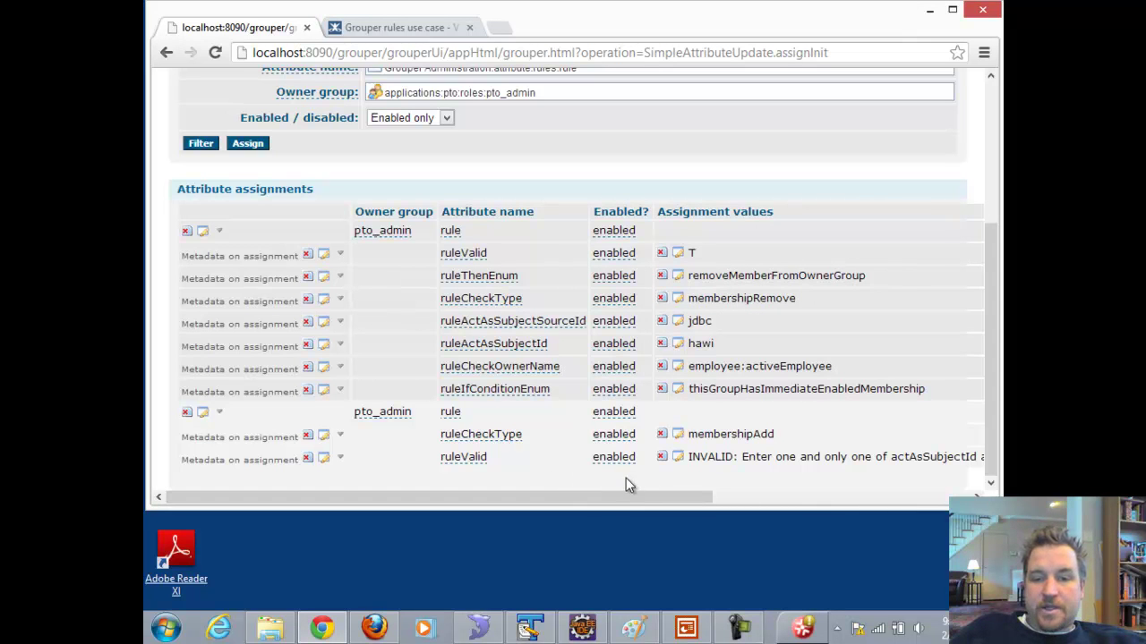
{"action": "left_click_drag", "start_coordinate": [622, 498], "coordinate": [736, 505]}
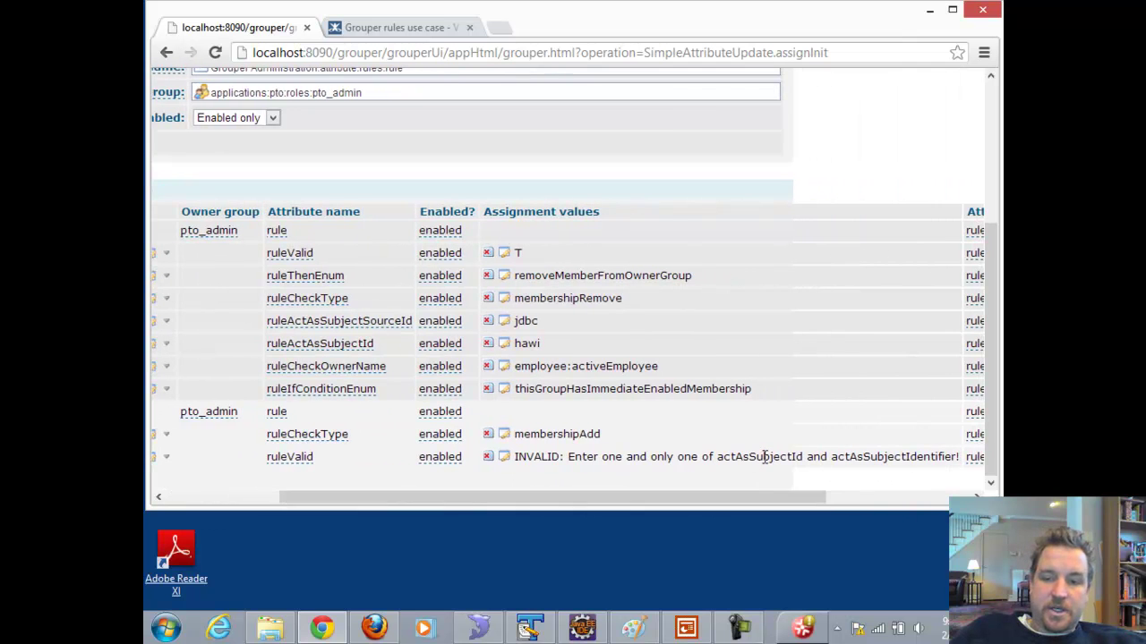
{"action": "left_click_drag", "start_coordinate": [568, 502], "coordinate": [389, 491]}
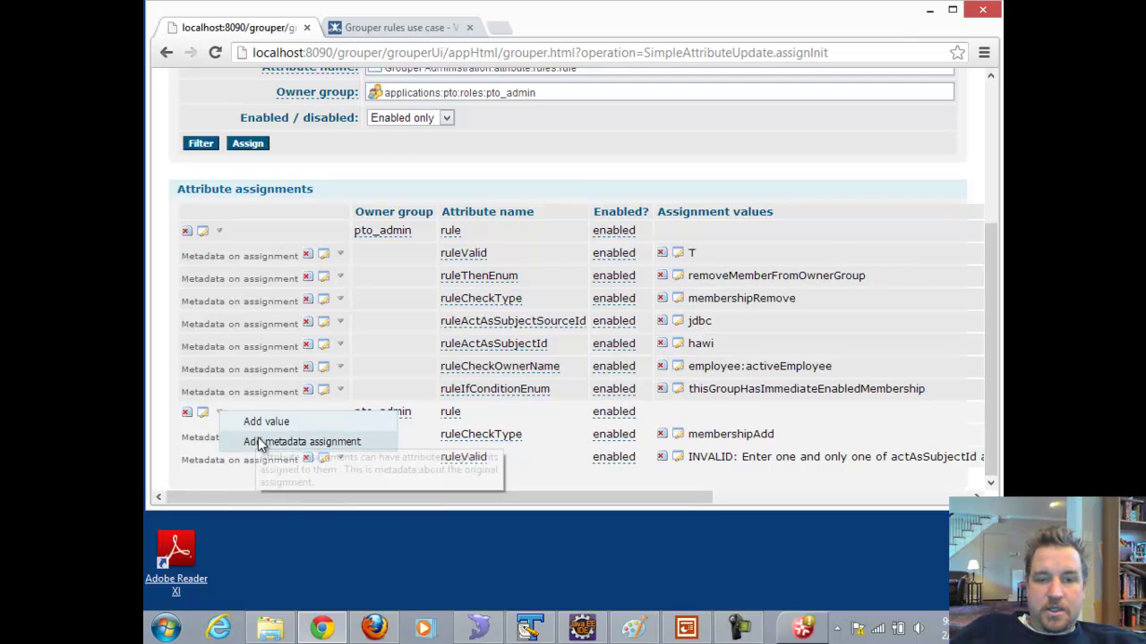
Add a ruleActAsSubjectId metadata assignment to the new pto_admin rule and acknowledge the save.
{"action": "left_click", "coordinate": [259, 442]}
{"action": "left_click", "coordinate": [529, 430]}
{"action": "type", "text": "subjectid"}
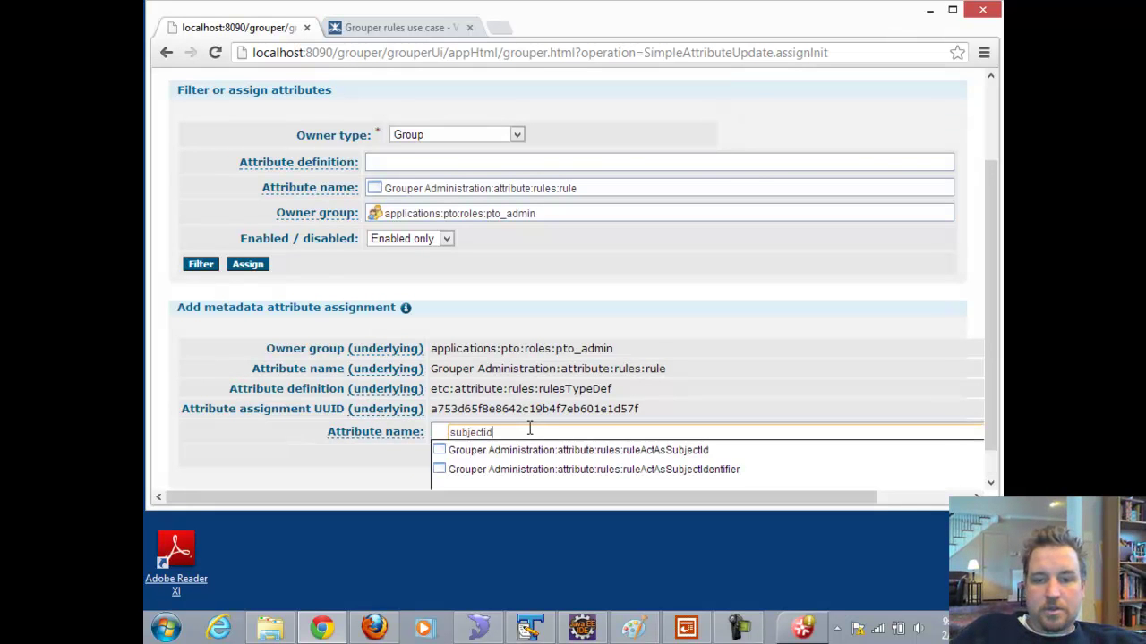
{"action": "left_click", "coordinate": [547, 448]}
{"action": "left_click", "coordinate": [978, 458]}
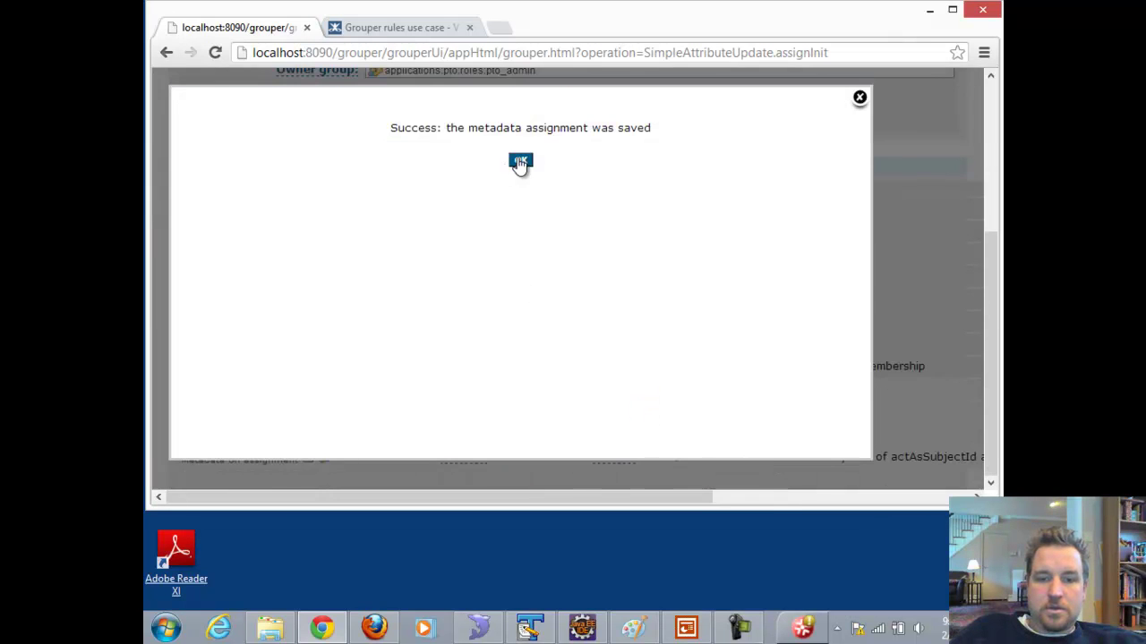
{"action": "left_click", "coordinate": [520, 162]}
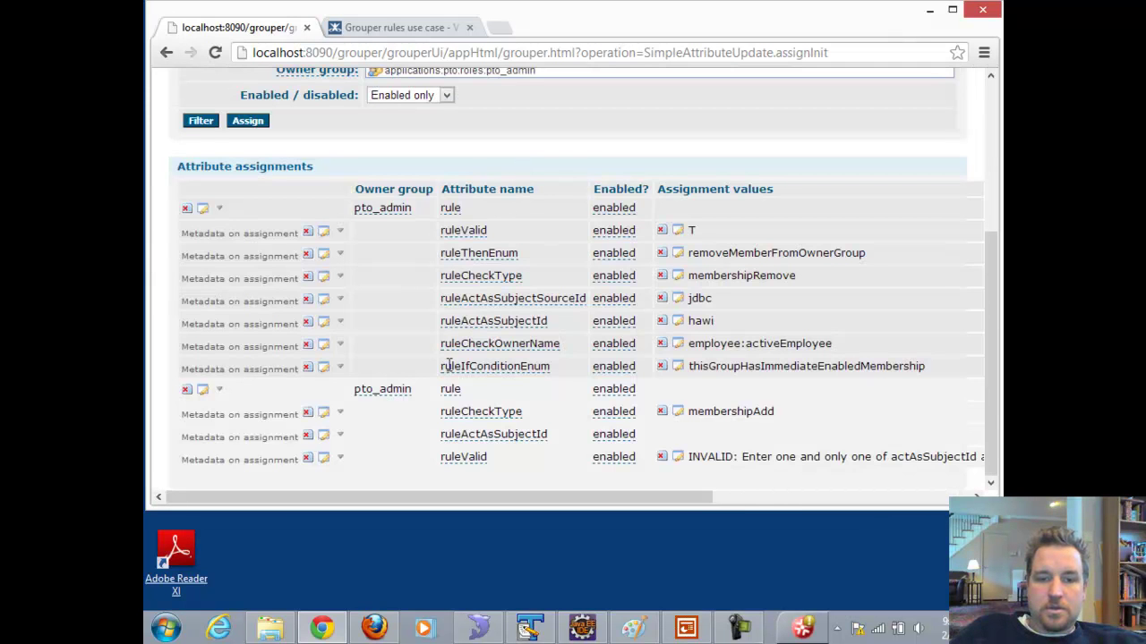
Add the value hawi to the new rule's ruleActAsSubjectId assignment.
{"action": "left_click", "coordinate": [341, 436]}
{"action": "left_click", "coordinate": [363, 448]}
{"action": "left_click", "coordinate": [480, 268]}
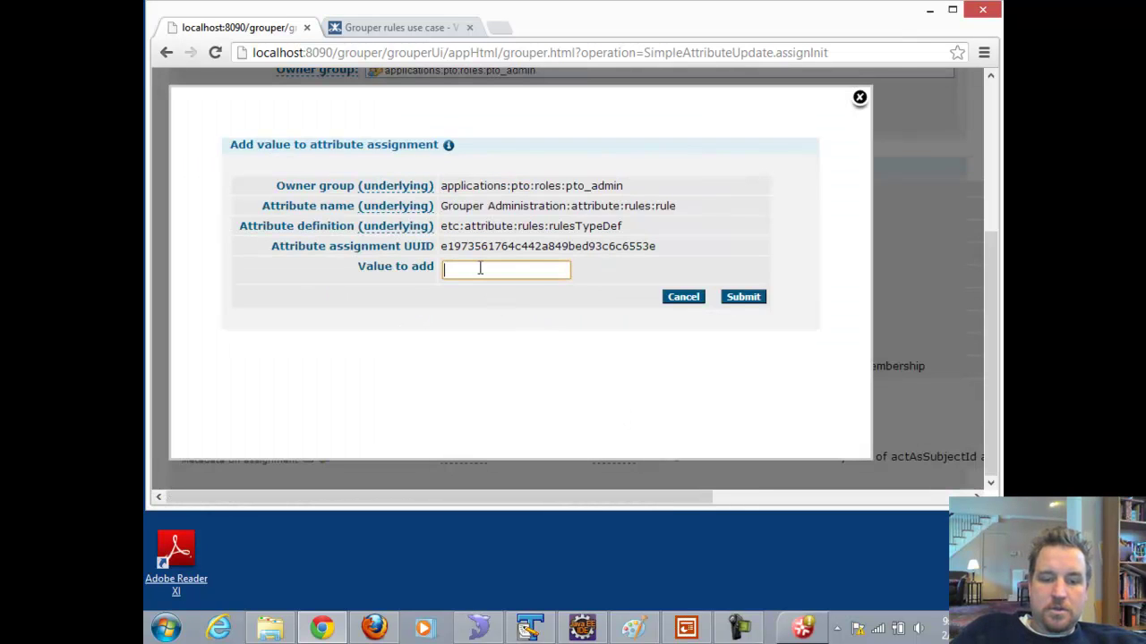
{"action": "type", "text": "hawi"}
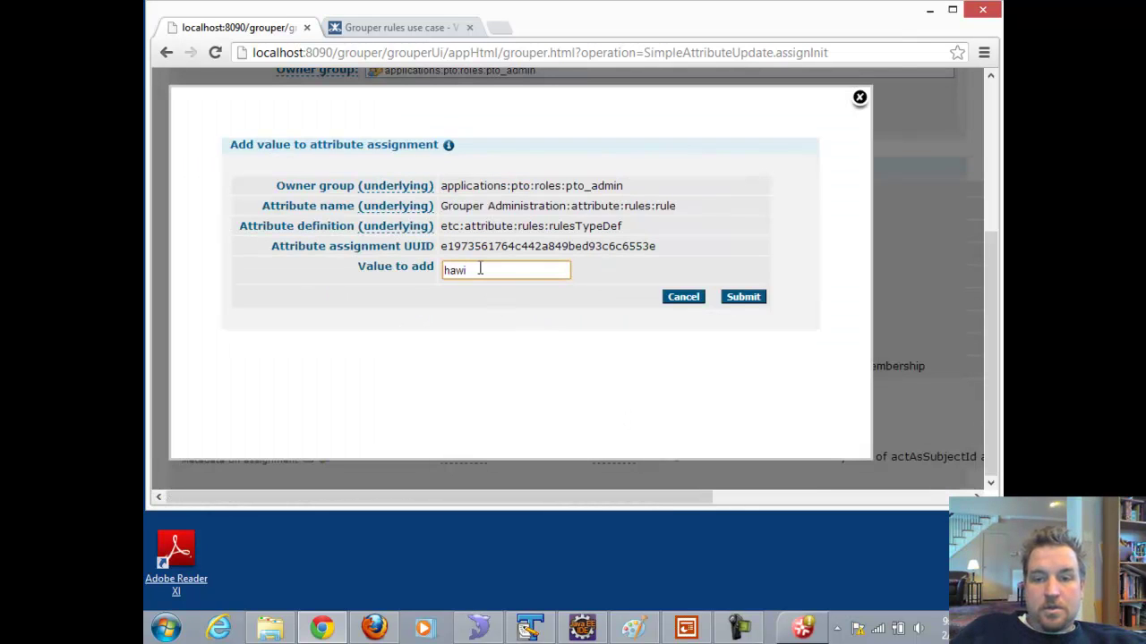
{"action": "left_click", "coordinate": [745, 298]}
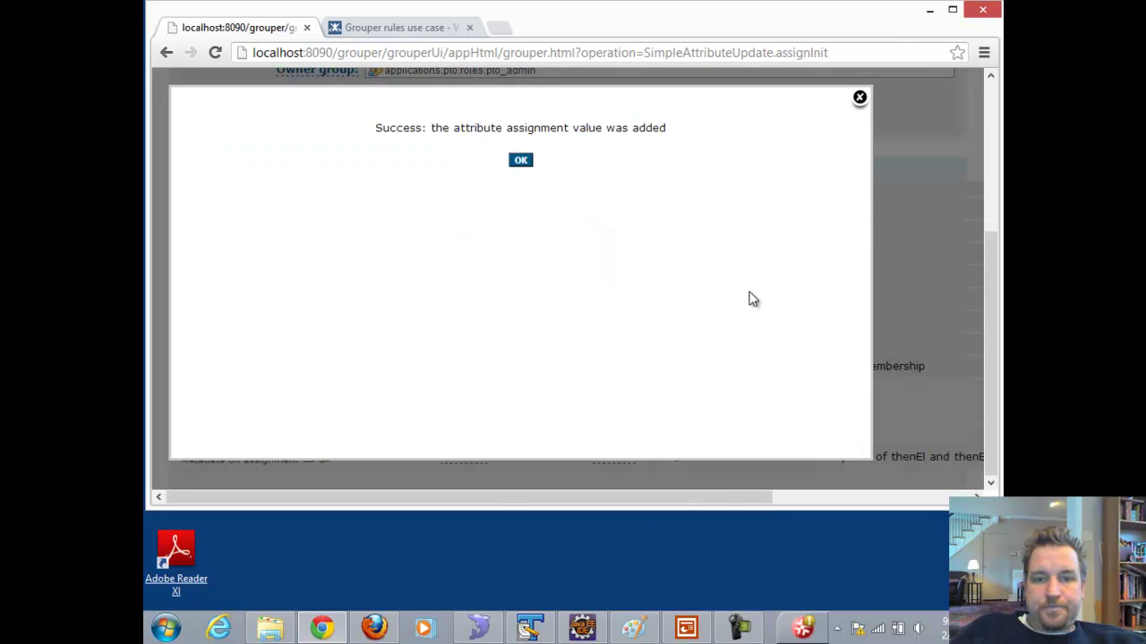
{"action": "left_click", "coordinate": [517, 161]}
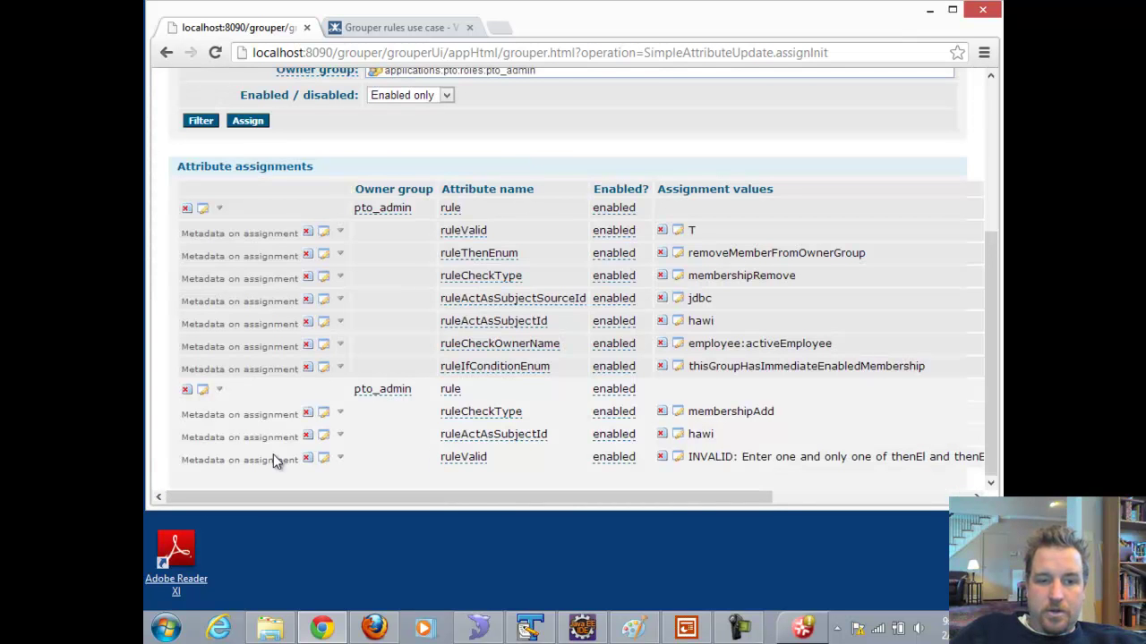
Add a ruleActAsSubjectSourceId metadata assignment to the new pto_admin rule and acknowledge the save.
{"action": "left_click", "coordinate": [219, 391]}
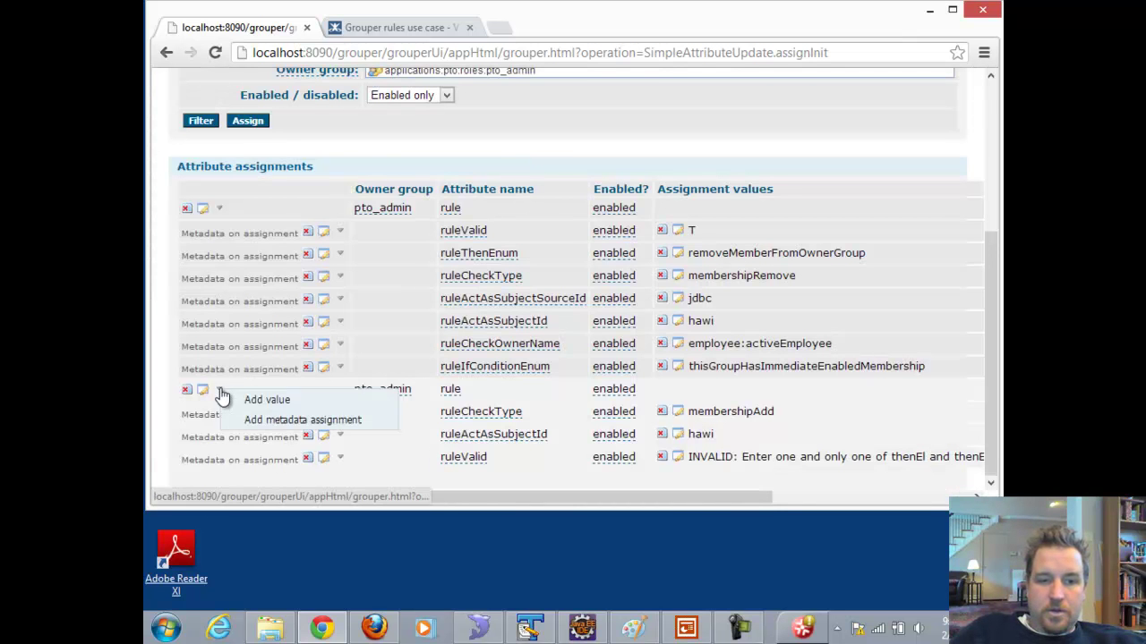
{"action": "left_click", "coordinate": [264, 420]}
{"action": "left_click", "coordinate": [481, 431]}
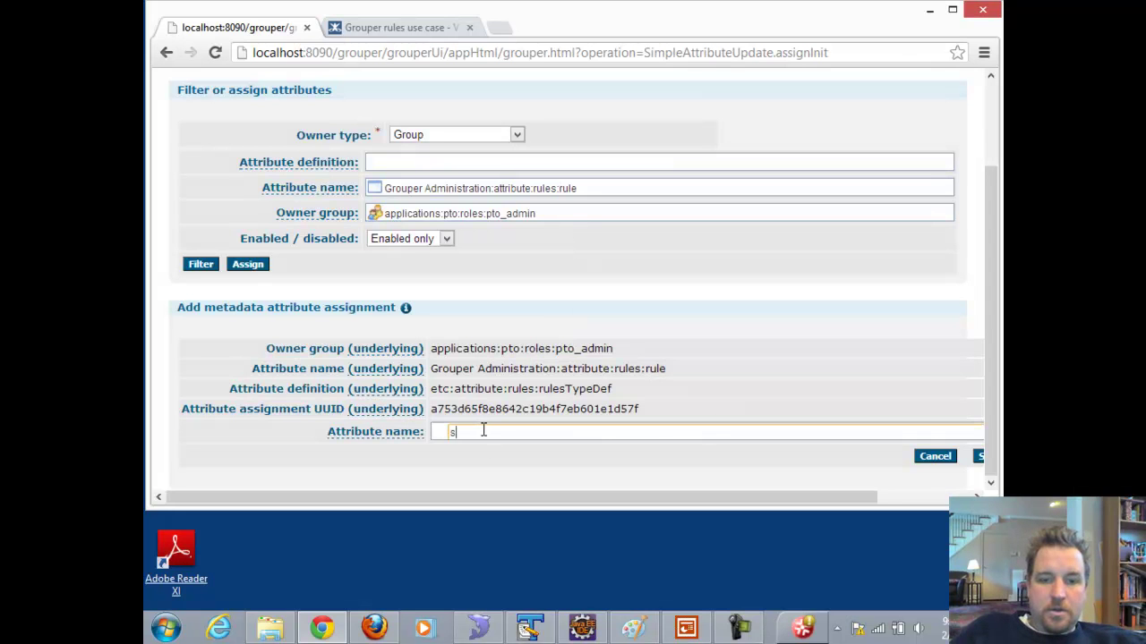
{"action": "type", "text": "source"}
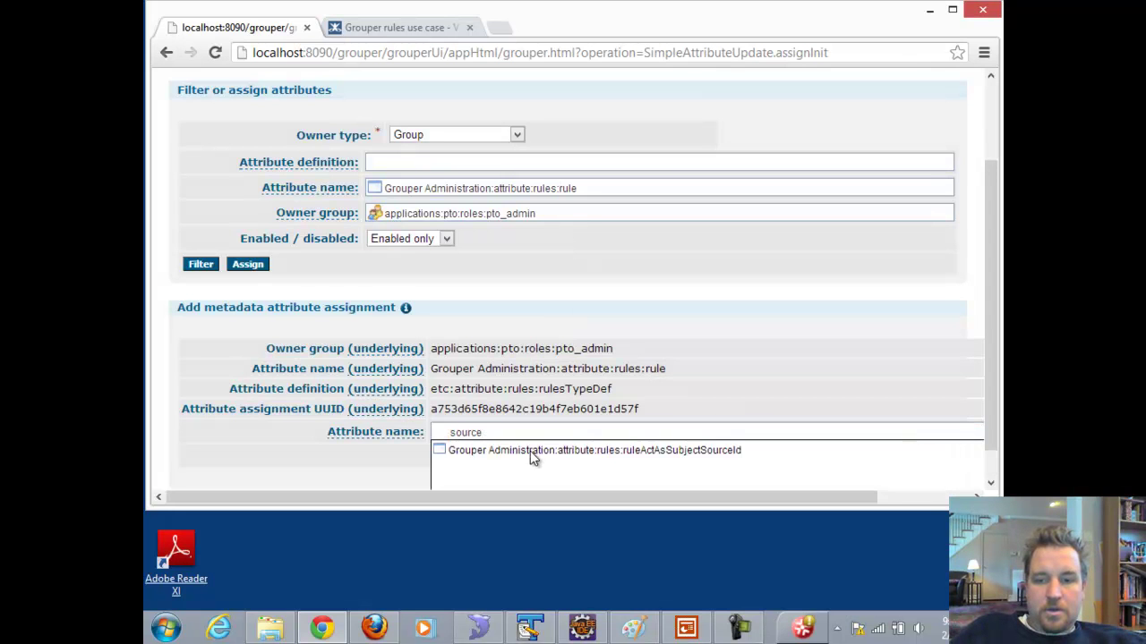
{"action": "left_click", "coordinate": [529, 452]}
{"action": "left_click", "coordinate": [976, 456]}
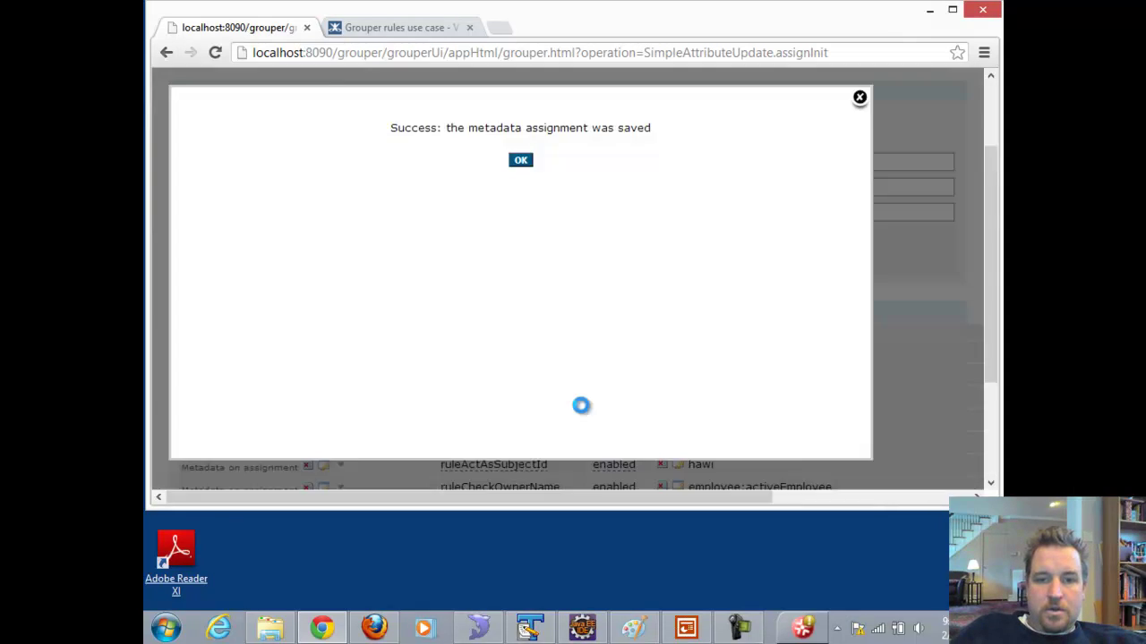
{"action": "left_click", "coordinate": [520, 160]}
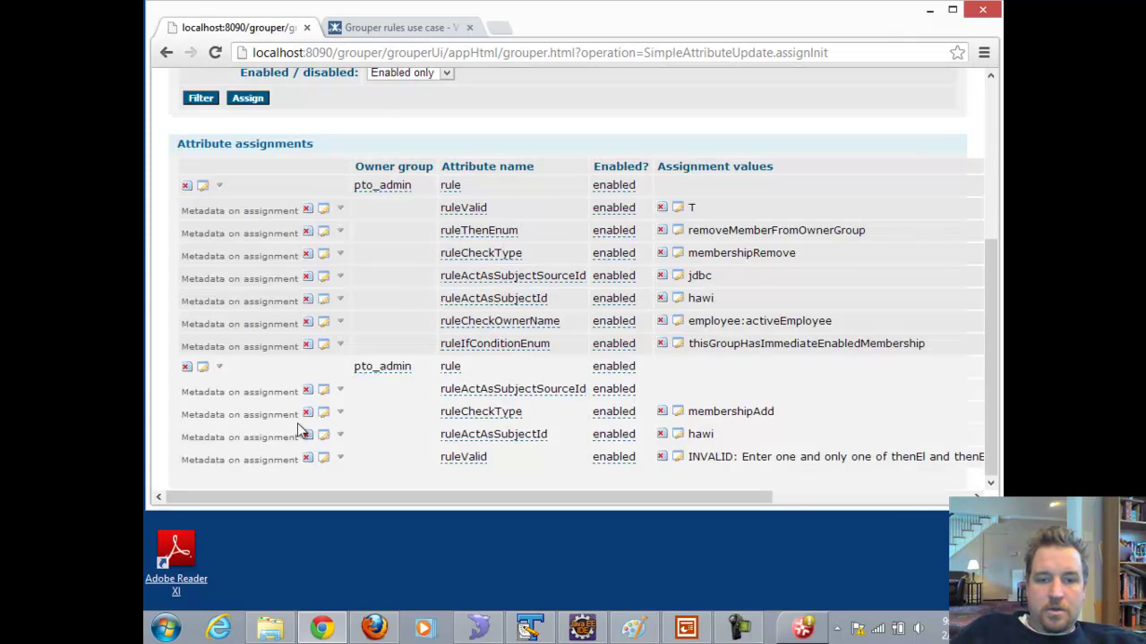
Add the value jdbc to the new rule's ruleActAsSubjectSourceId assignment.
{"action": "left_click", "coordinate": [340, 389]}
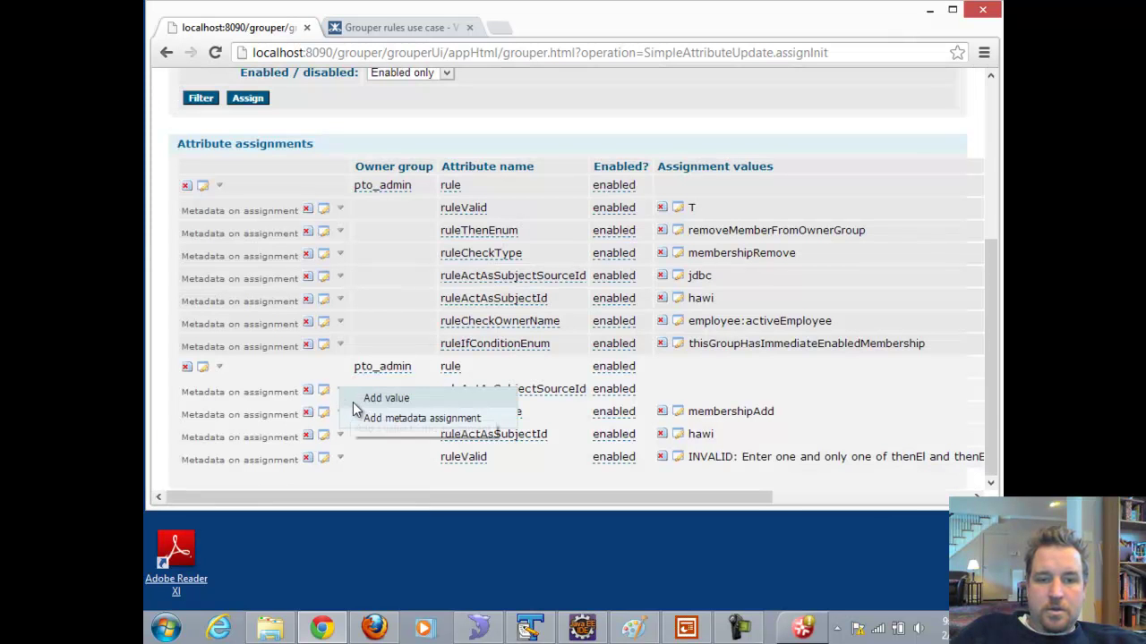
{"action": "left_click", "coordinate": [356, 400]}
{"action": "left_click", "coordinate": [518, 271]}
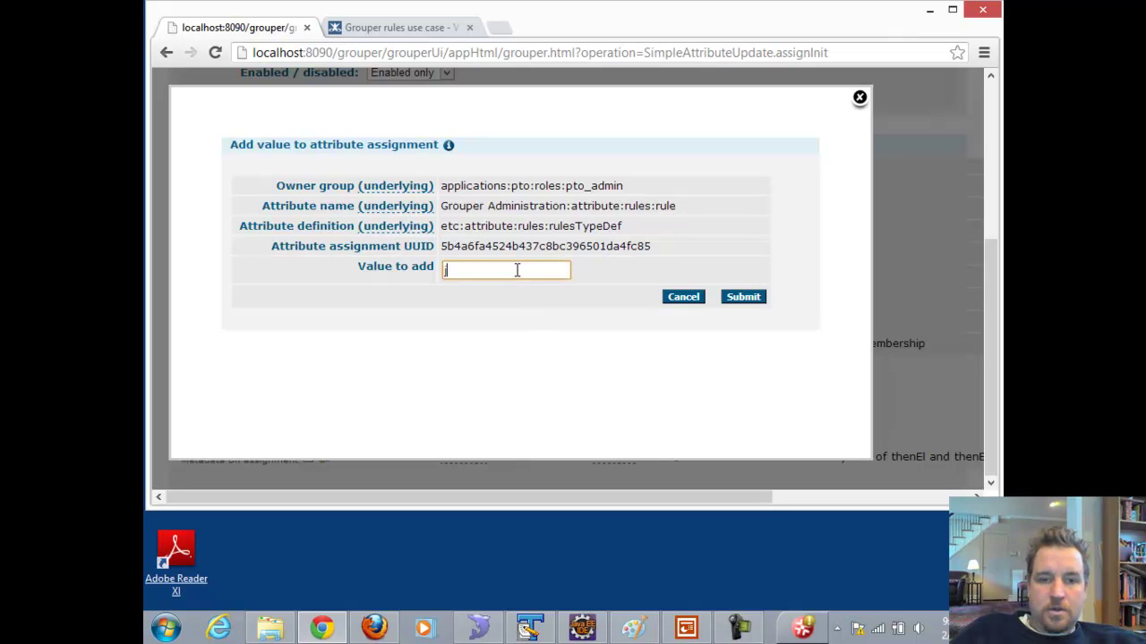
{"action": "left_click", "coordinate": [743, 297]}
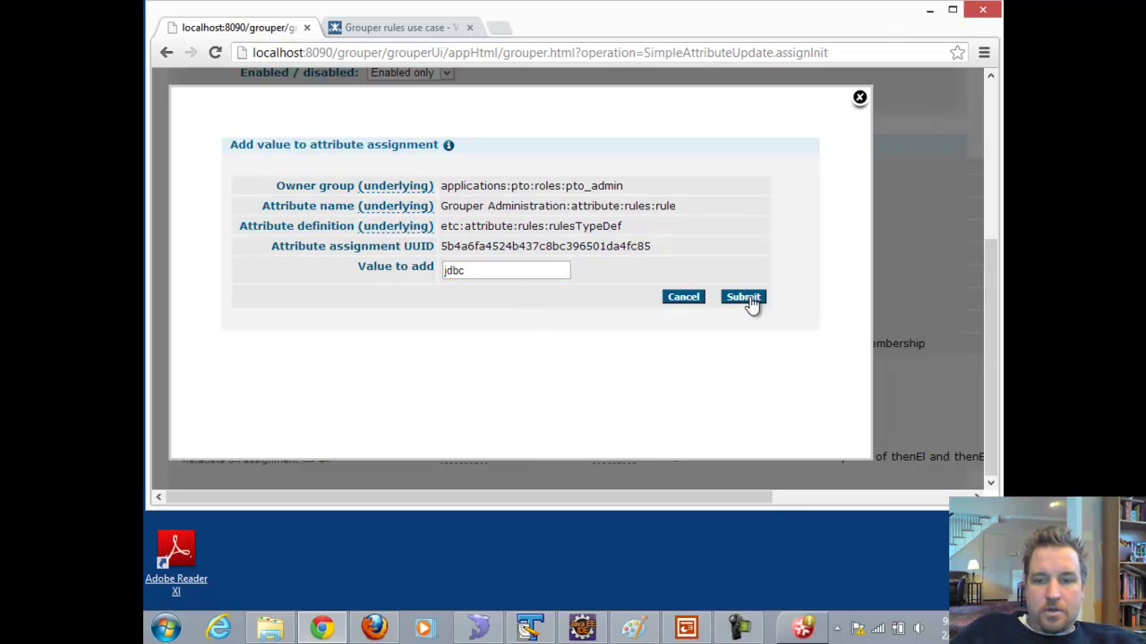
{"action": "left_click", "coordinate": [520, 160]}
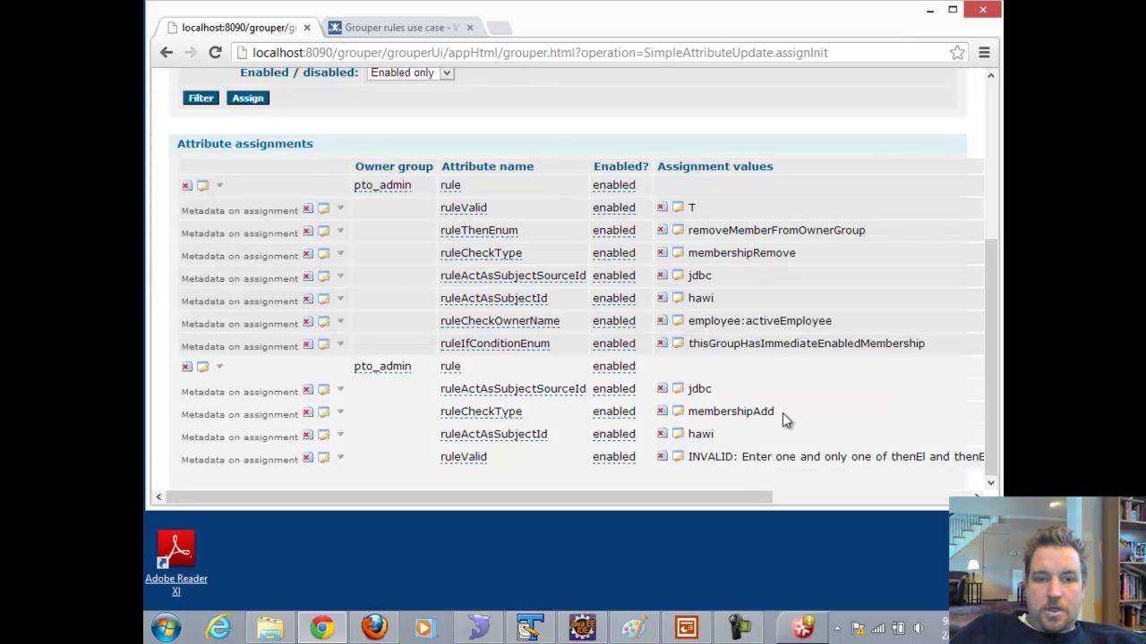
Return to the "Veto if not eligible" wiki page and read which owner, condition and then values its Java example assigns.
{"action": "left_click", "coordinate": [406, 30]}
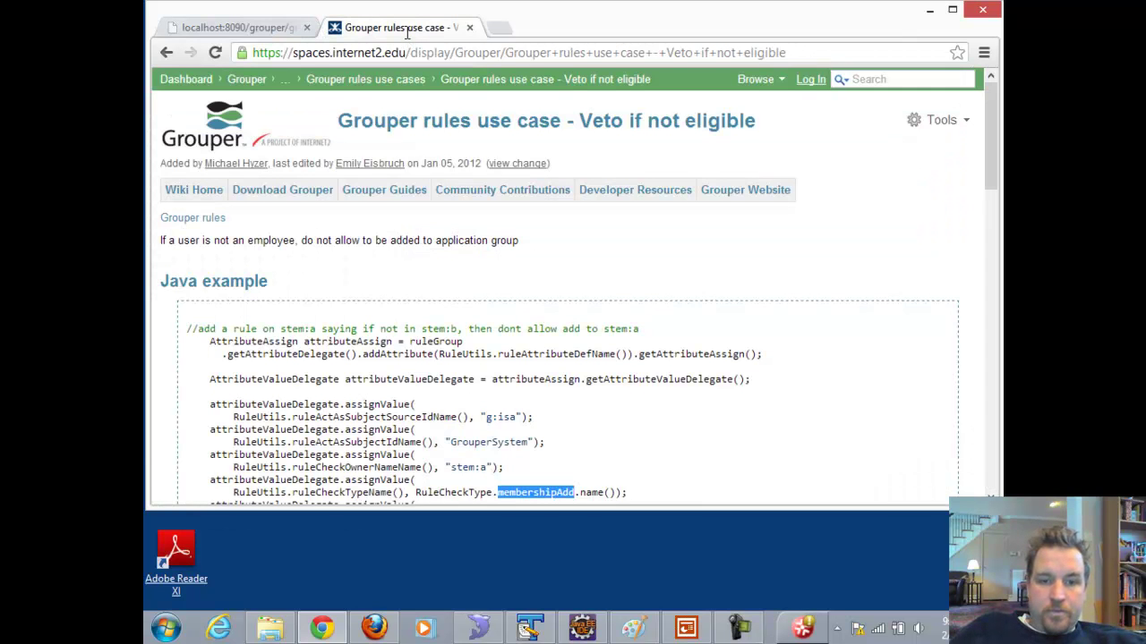
{"action": "scroll", "coordinate": [596, 378], "scroll_direction": "down", "scroll_amount": 1}
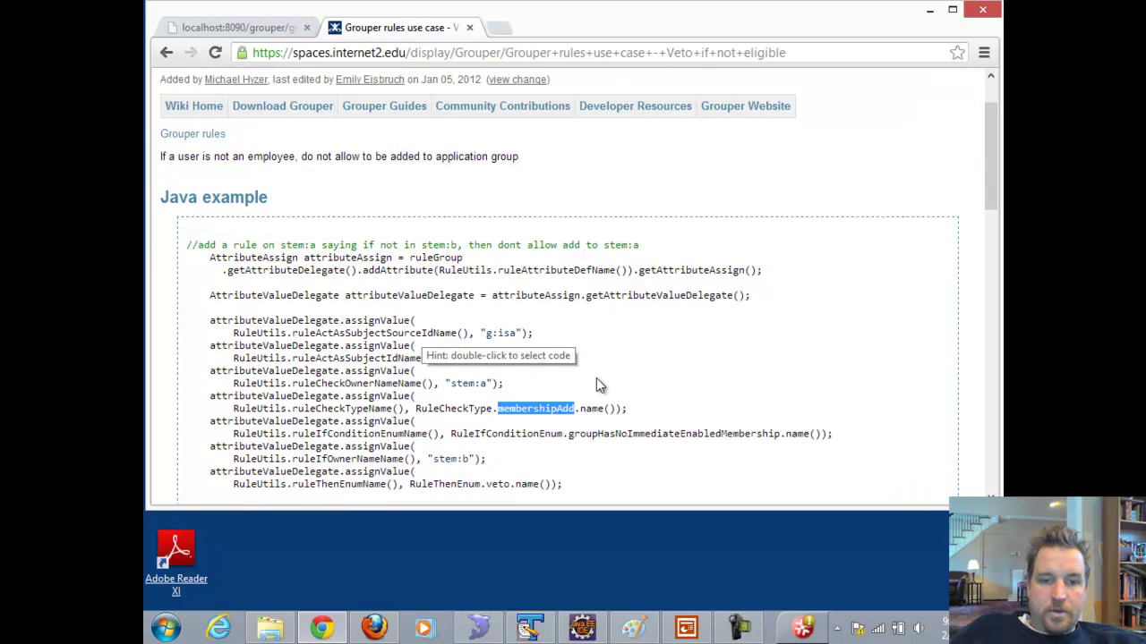
{"action": "left_click", "coordinate": [519, 409]}
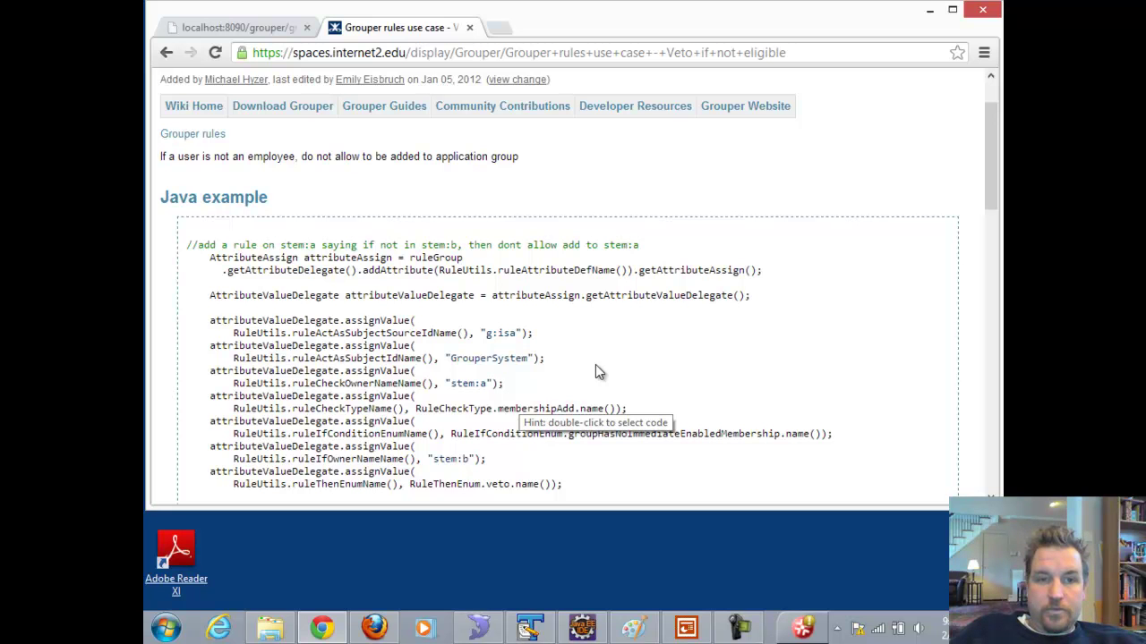
Return to the Grouper attribute assignments, add a ruleCheckOwnerName metadata assignment to the new pto_admin rule and acknowledge the save.
{"action": "left_click", "coordinate": [240, 28]}
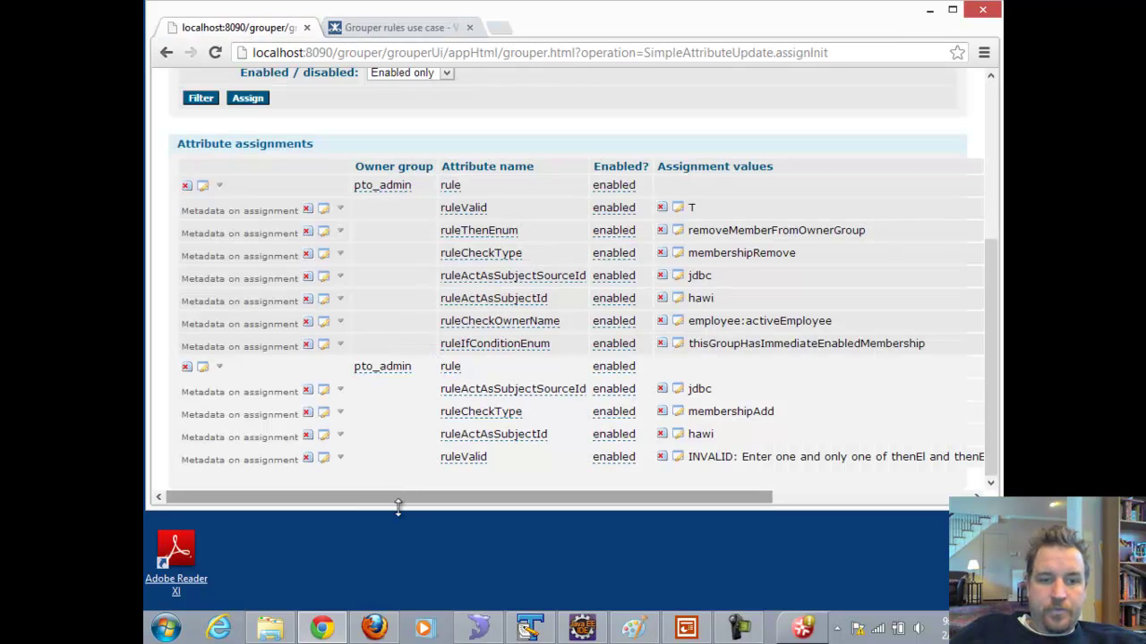
{"action": "left_click", "coordinate": [221, 367]}
{"action": "left_click", "coordinate": [251, 394]}
{"action": "left_click", "coordinate": [487, 434]}
{"action": "type", "text": "check"}
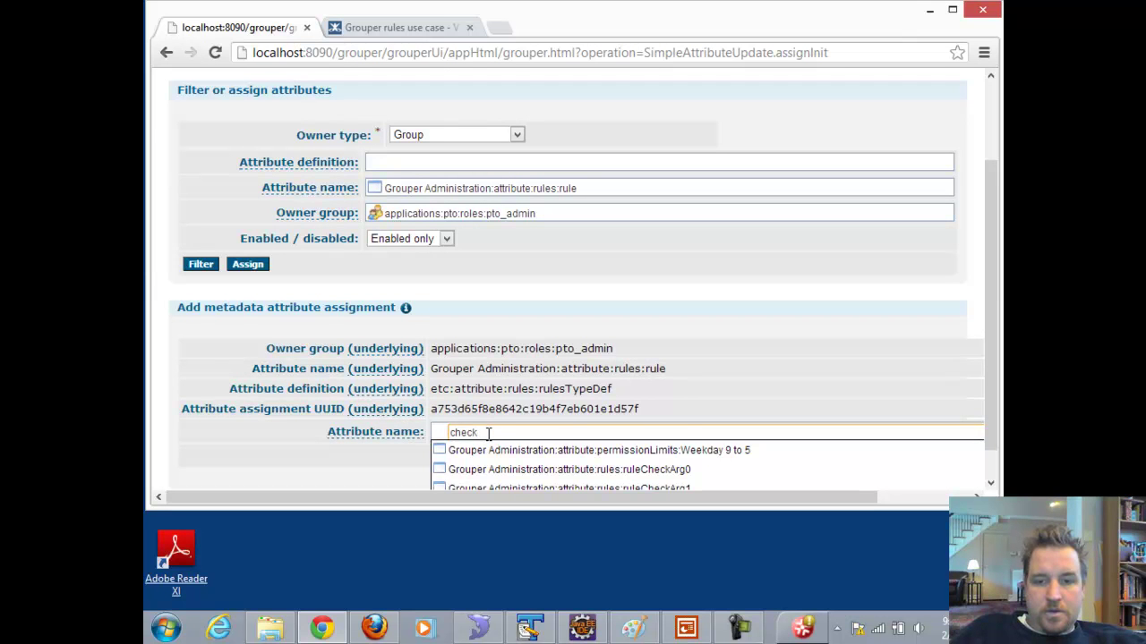
{"action": "type", "text": "va"}
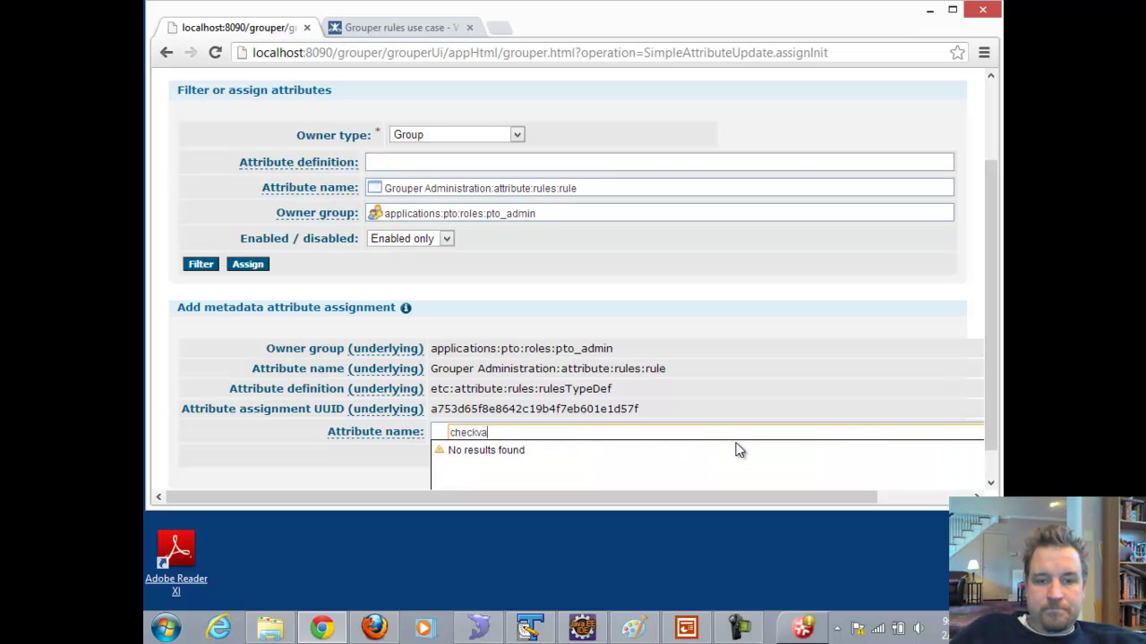
{"action": "key", "text": "BackSpace"}
{"action": "key", "text": "BackSpace"}
{"action": "type", "text": "t"}
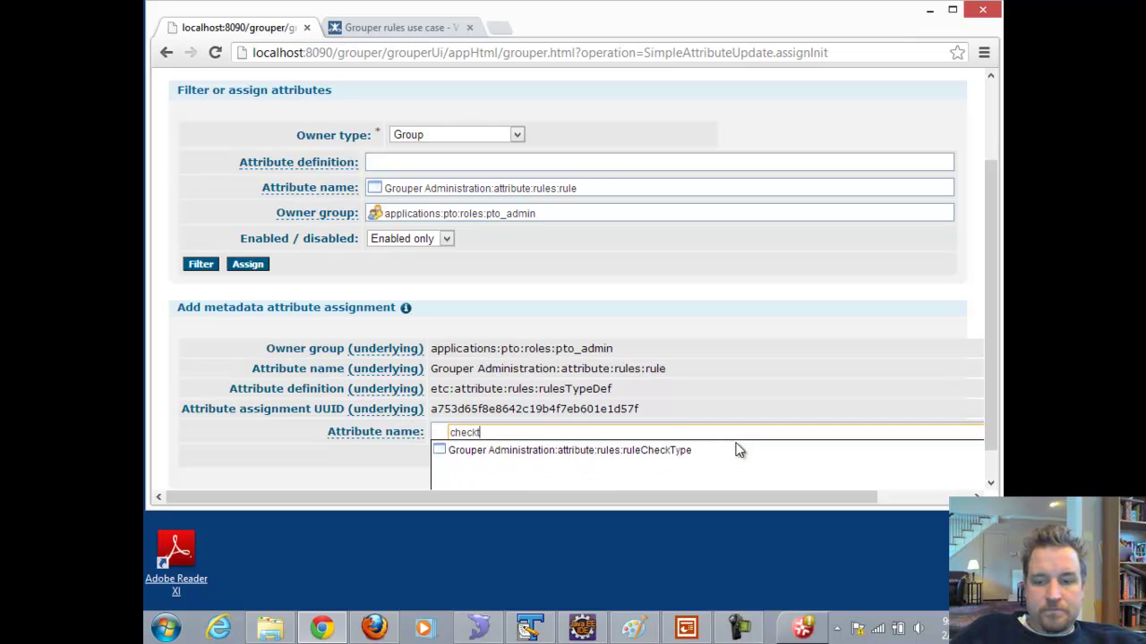
{"action": "key", "text": "BackSpace"}
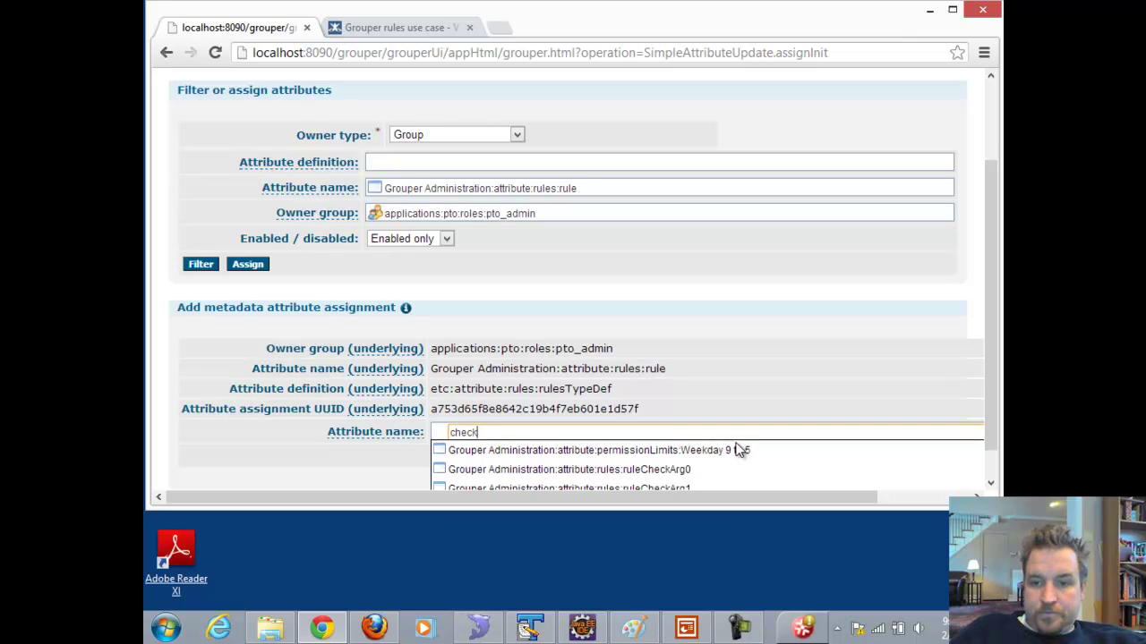
{"action": "scroll", "coordinate": [996, 449], "scroll_direction": "down", "scroll_amount": 1}
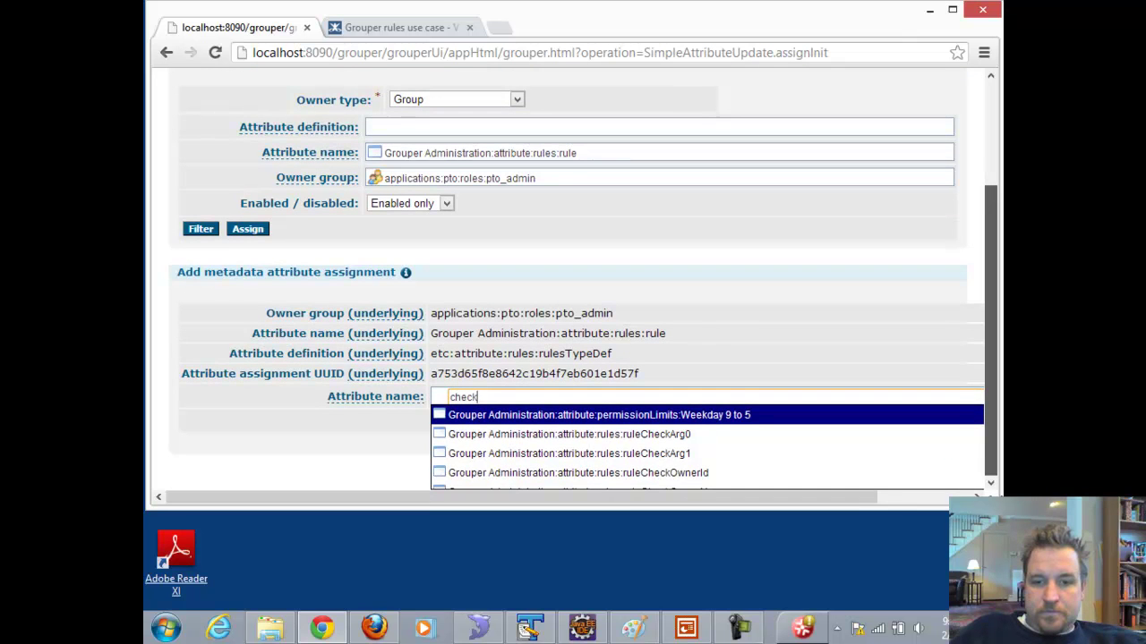
{"action": "left_click", "coordinate": [644, 489]}
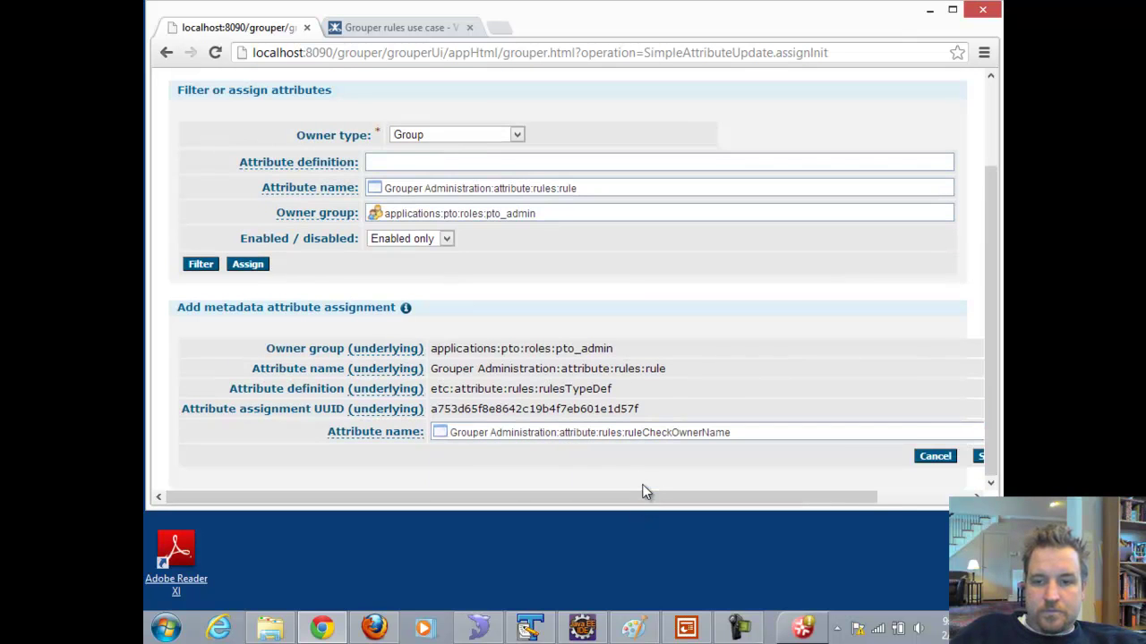
{"action": "left_click", "coordinate": [980, 457]}
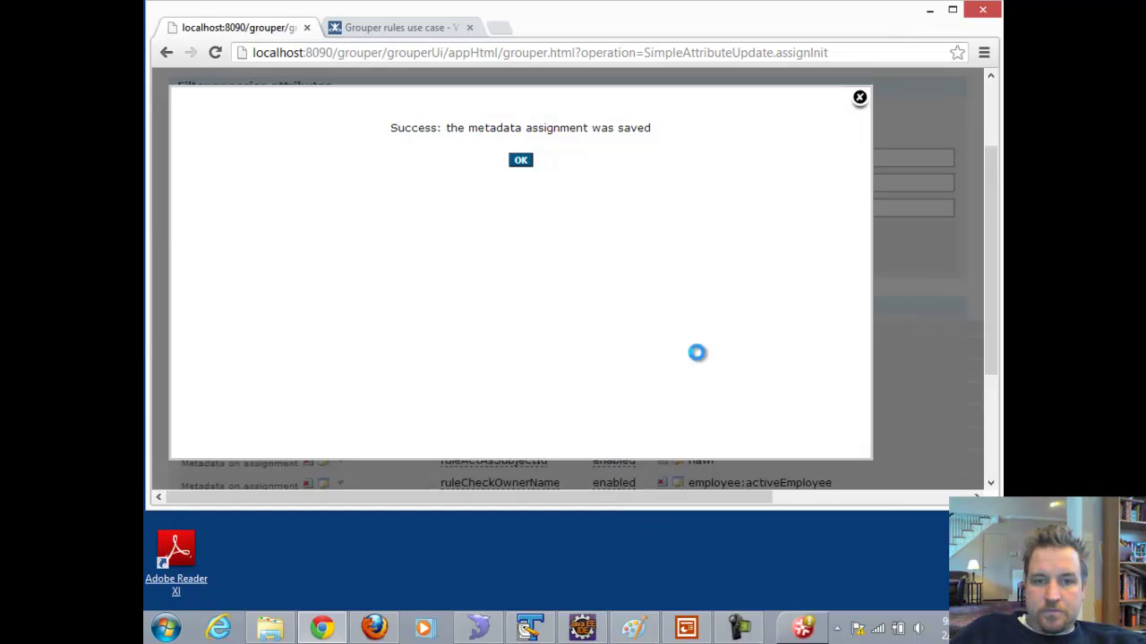
{"action": "left_click", "coordinate": [523, 160]}
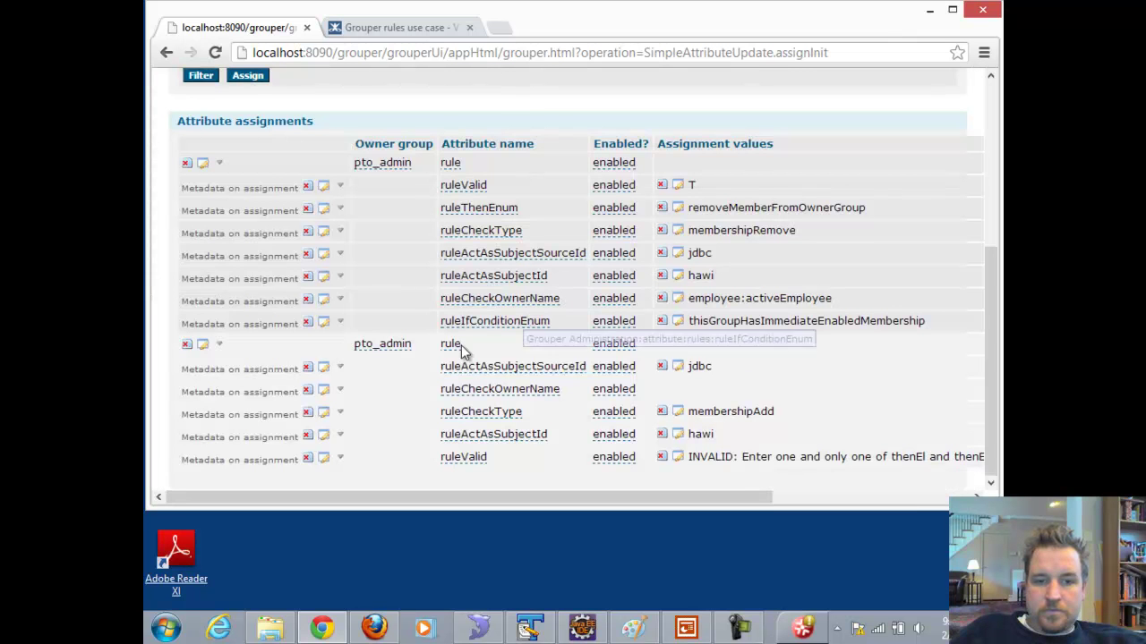
Add the value applications:pto:roles:pto_admin to the new rule's ruleCheckOwnerName assignment.
{"action": "left_click", "coordinate": [340, 390]}
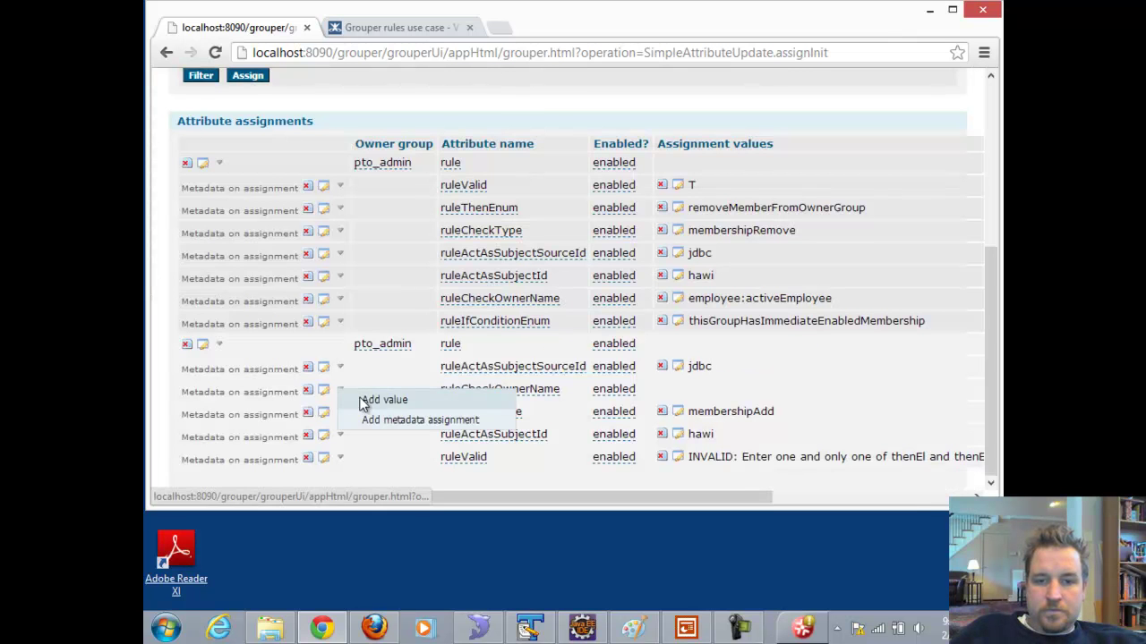
{"action": "left_click", "coordinate": [380, 399]}
{"action": "left_click", "coordinate": [509, 270]}
{"action": "key", "text": "ctrl+v"}
{"action": "left_click", "coordinate": [742, 299]}
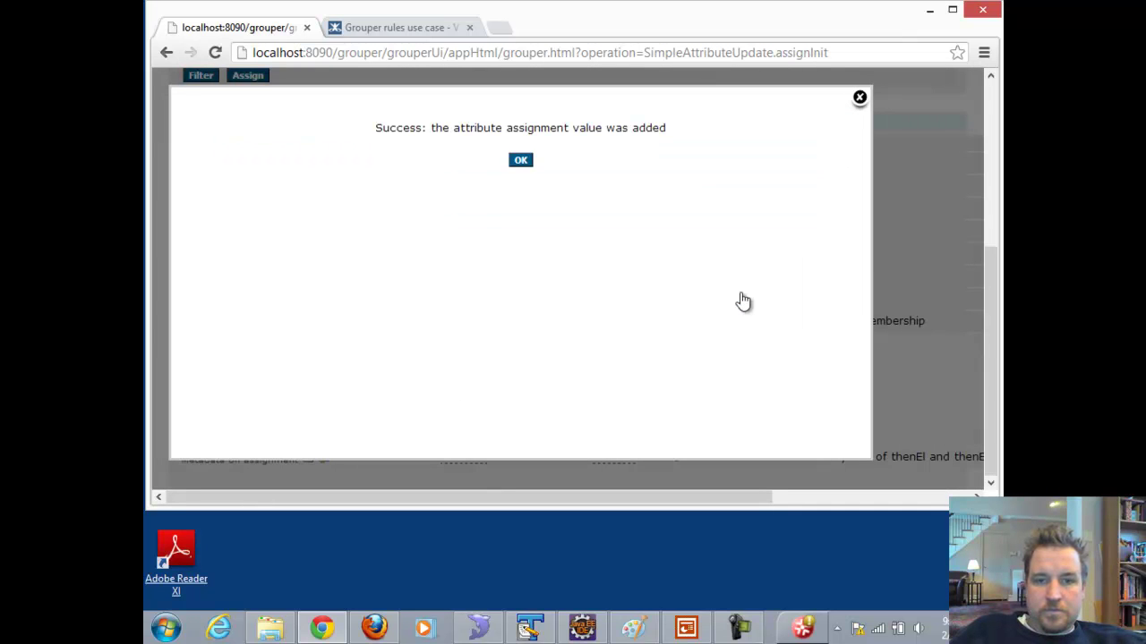
{"action": "left_click", "coordinate": [520, 161]}
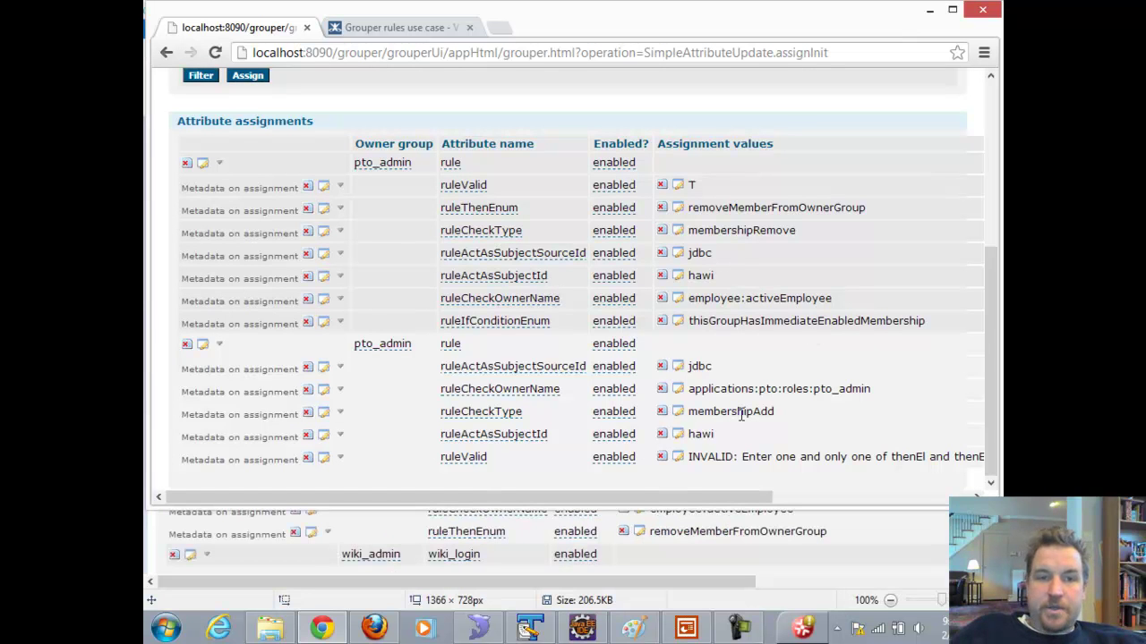
Copy groupHasNoImmediateEnabledMembership from the wiki's Java example and add a ruleIfConditionEnum metadata assignment to the new pto_admin rule.
{"action": "left_click", "coordinate": [398, 28]}
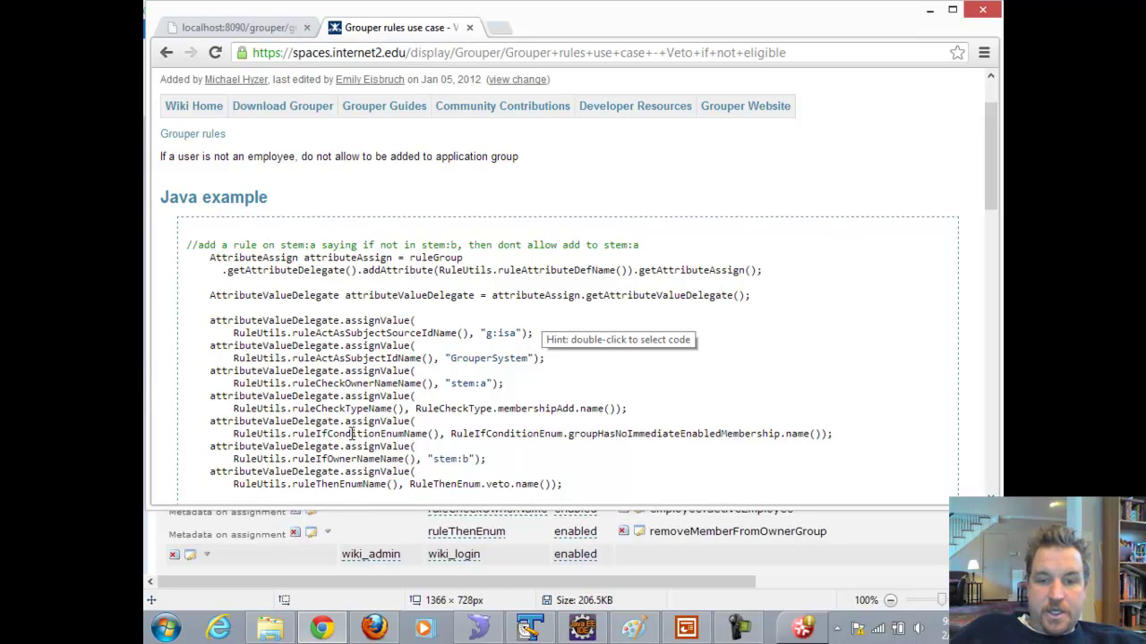
{"action": "left_click_drag", "start_coordinate": [566, 434], "coordinate": [781, 434]}
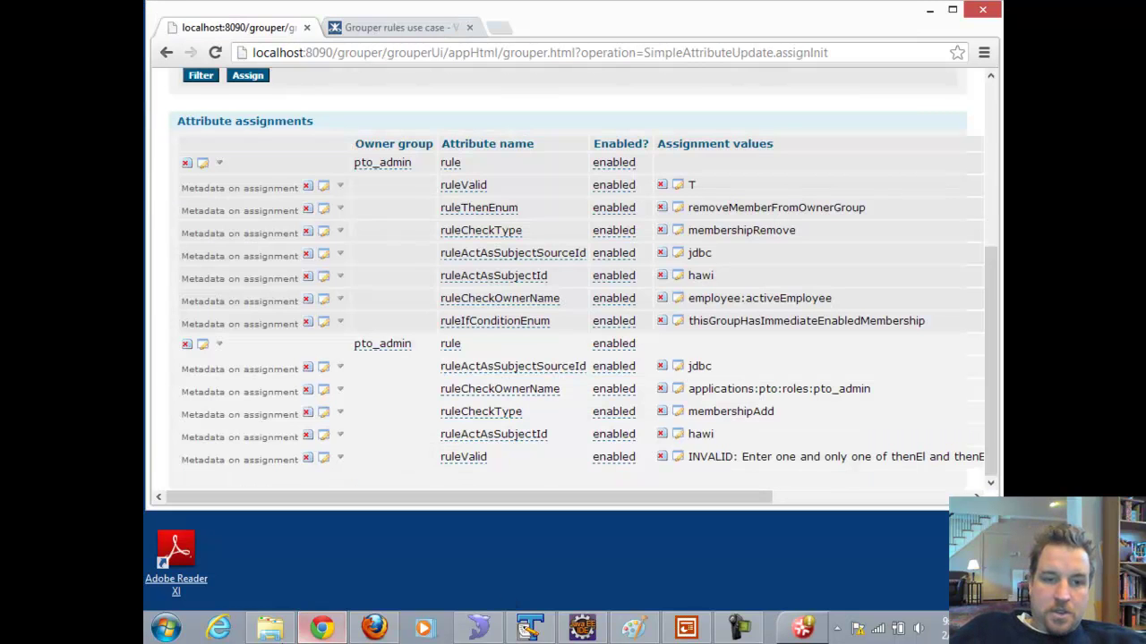
{"action": "left_click", "coordinate": [219, 345]}
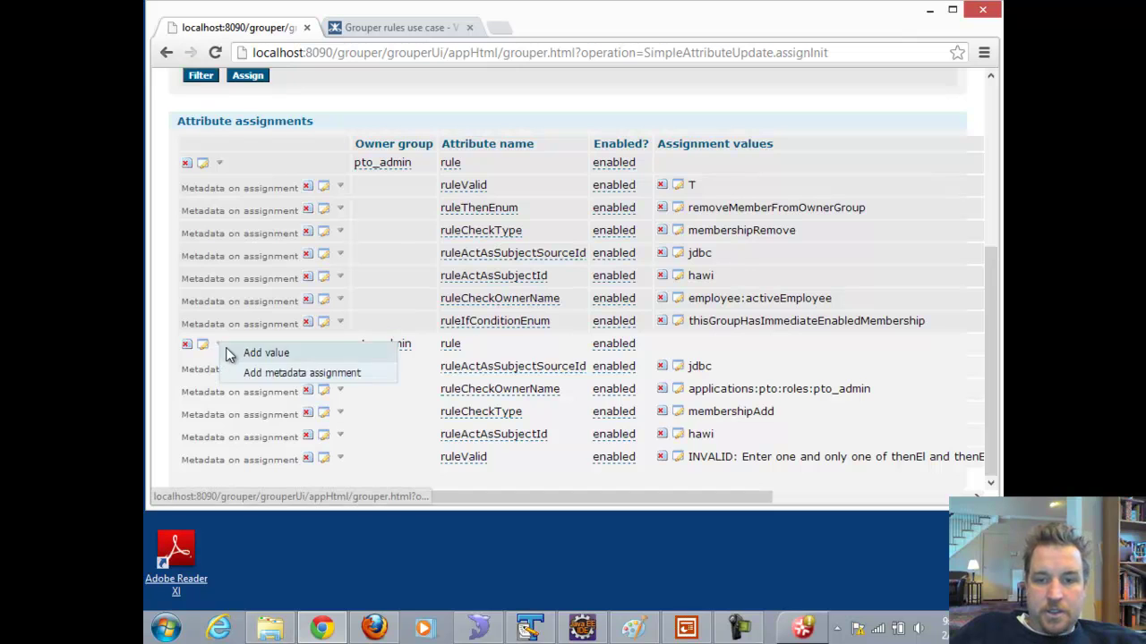
{"action": "left_click", "coordinate": [242, 371]}
{"action": "left_click", "coordinate": [543, 432]}
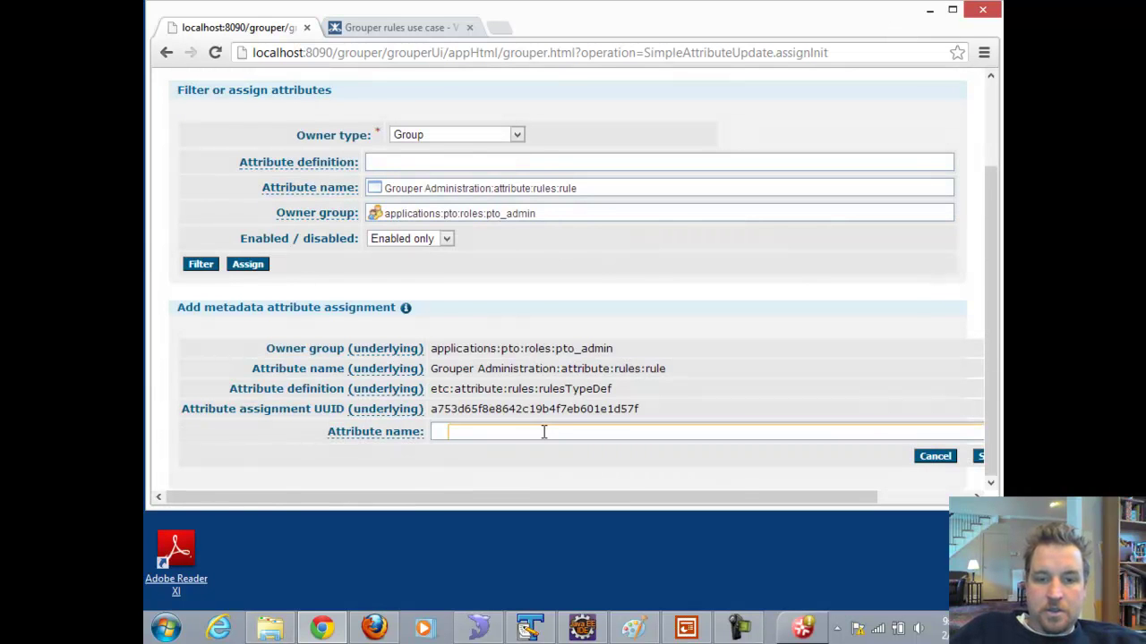
{"action": "type", "text": "ifcoi"}
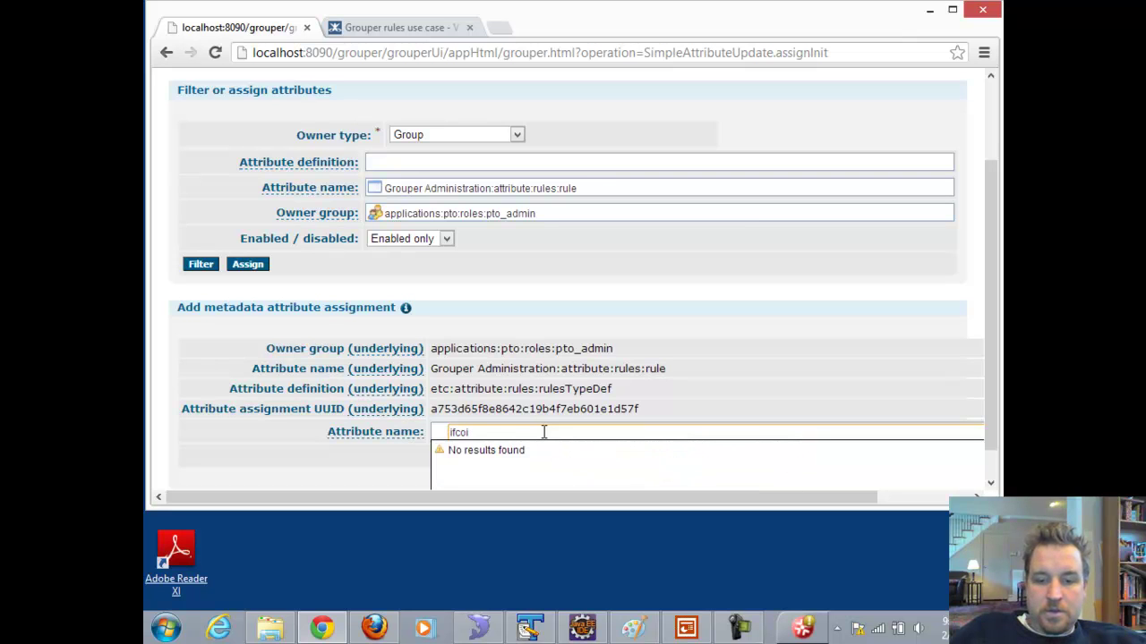
{"action": "key", "text": "BackSpace"}
{"action": "type", "text": "nd"}
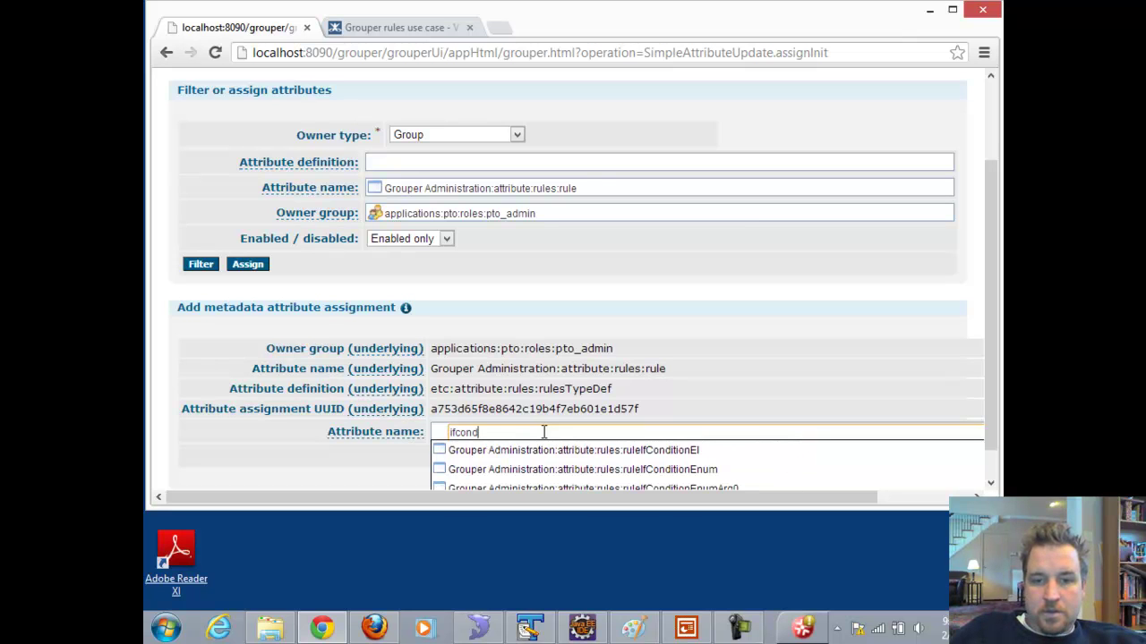
{"action": "left_click", "coordinate": [805, 469]}
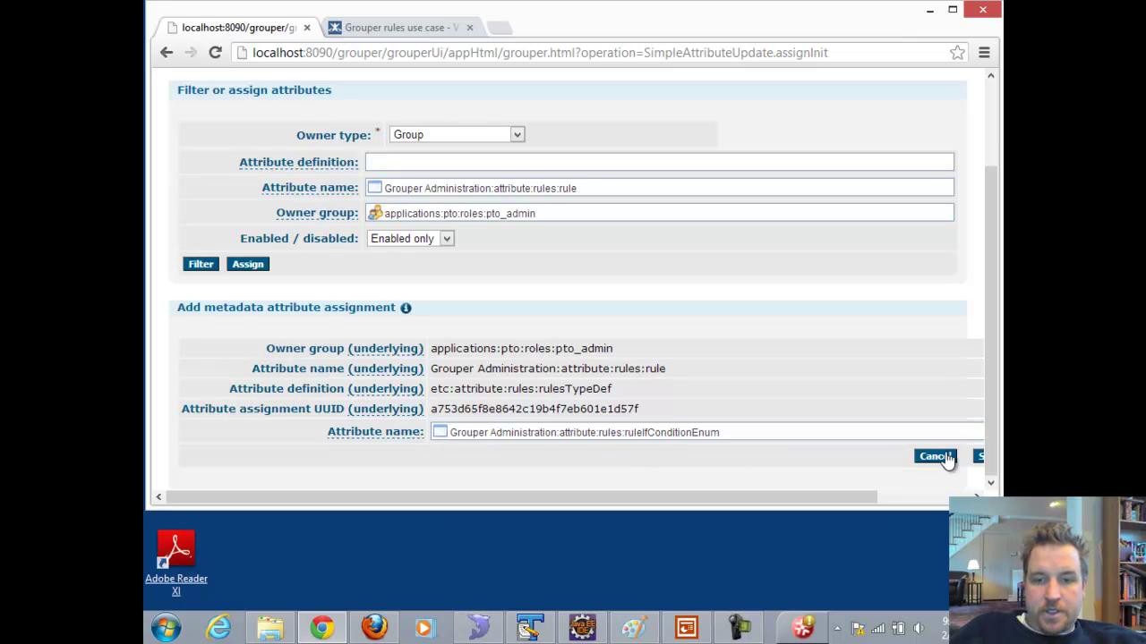
{"action": "left_click", "coordinate": [979, 457]}
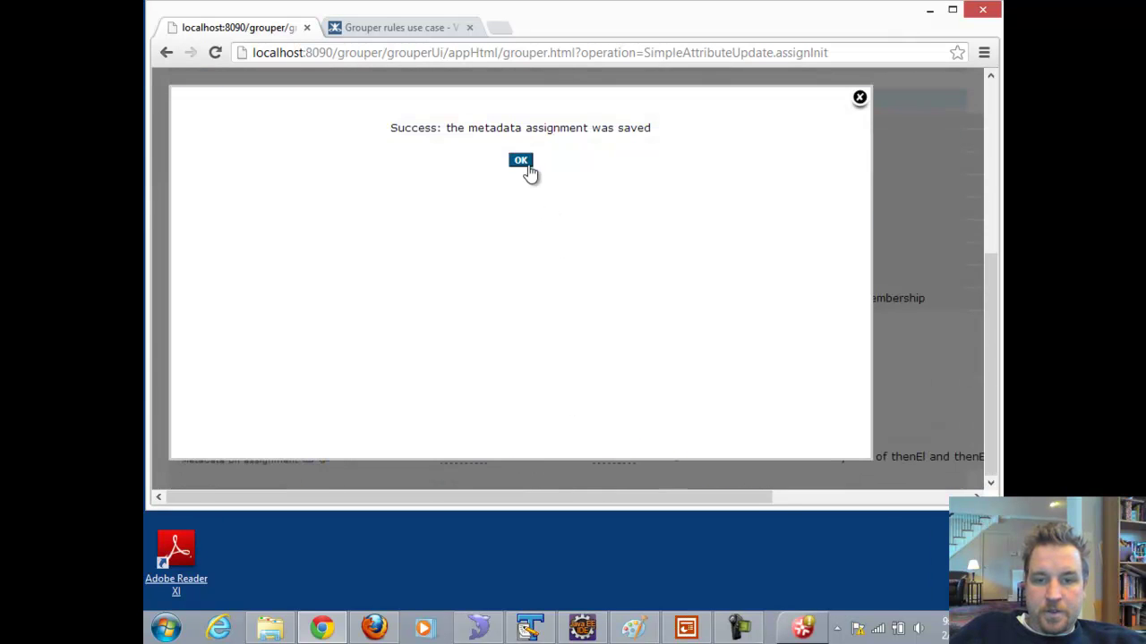
{"action": "left_click", "coordinate": [521, 163]}
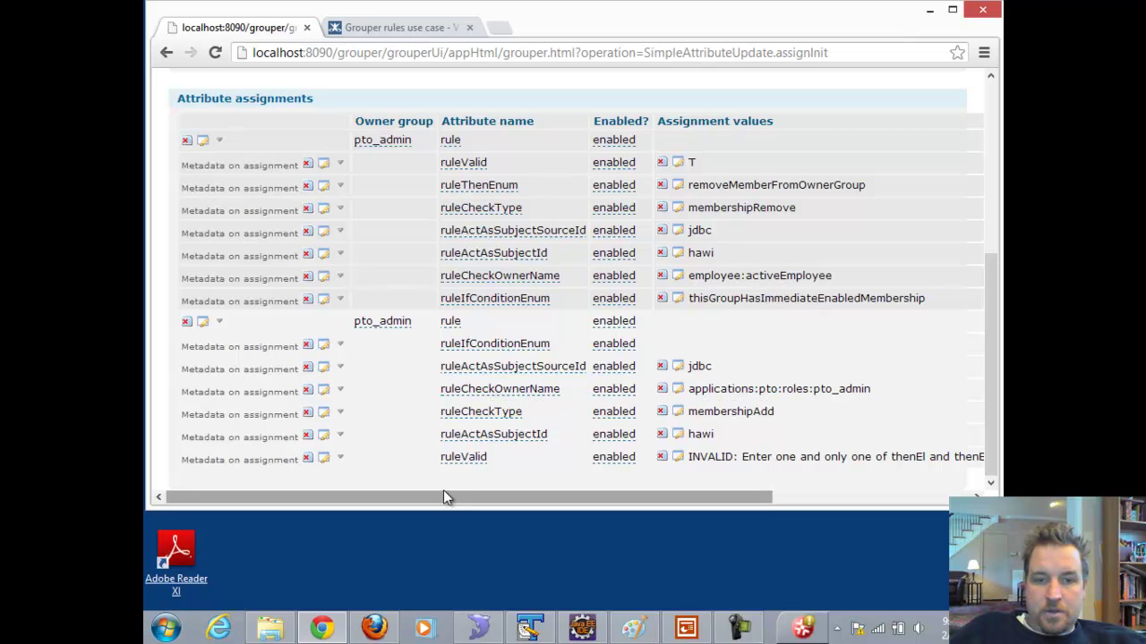
Enter the copied groupHasNoImmediateEnabledMembership as a value for the new rule's ruleIfConditionEnum and remove the word Enabled from it.
{"action": "left_click", "coordinate": [341, 346]}
{"action": "left_click", "coordinate": [376, 355]}
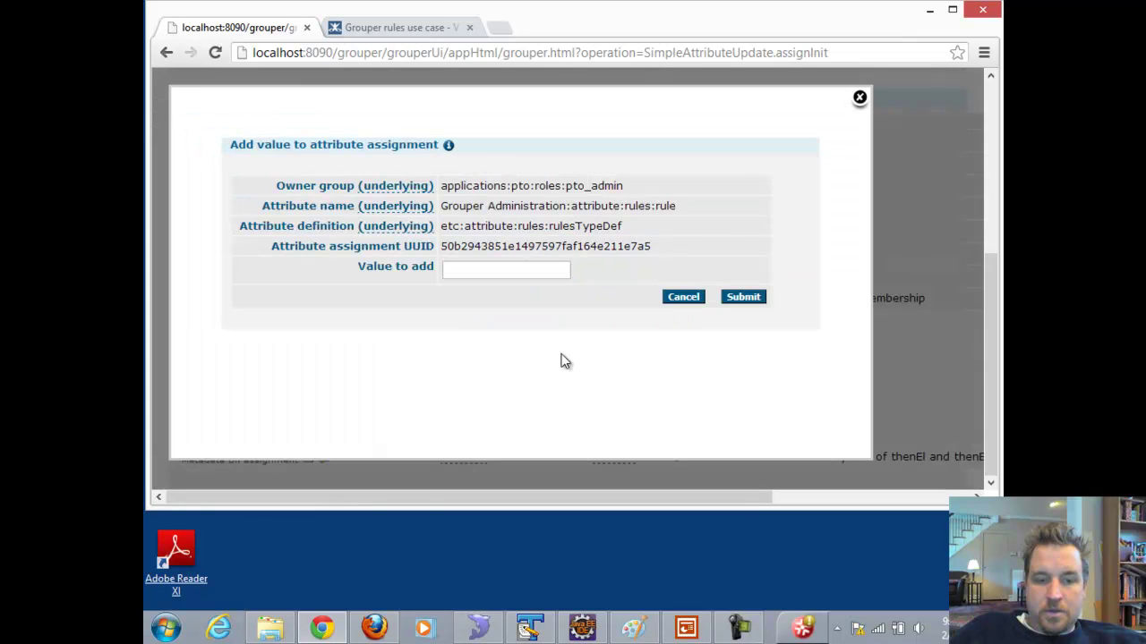
{"action": "left_click", "coordinate": [483, 269]}
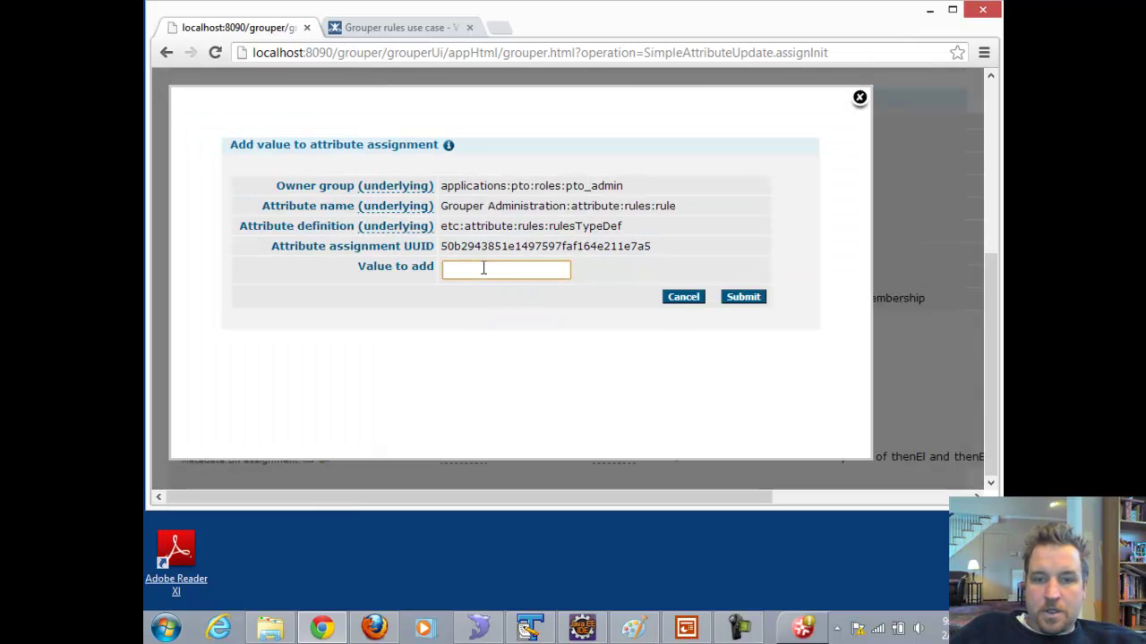
{"action": "key", "text": "ctrl+v"}
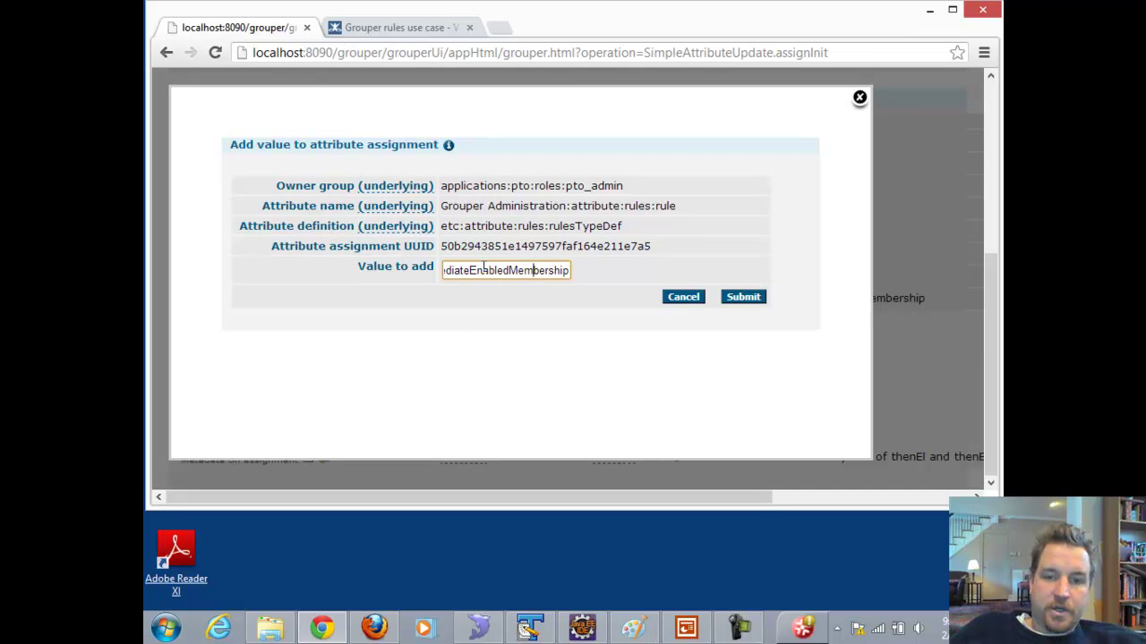
{"action": "key", "text": "shift+Left"}
{"action": "key", "text": "shift+Left"}
{"action": "key", "text": "shift+Left"}
{"action": "key", "text": "shift+Left"}
{"action": "key", "text": "shift+Left"}
{"action": "key", "text": "shift+Left"}
{"action": "key", "text": "shift+Left"}
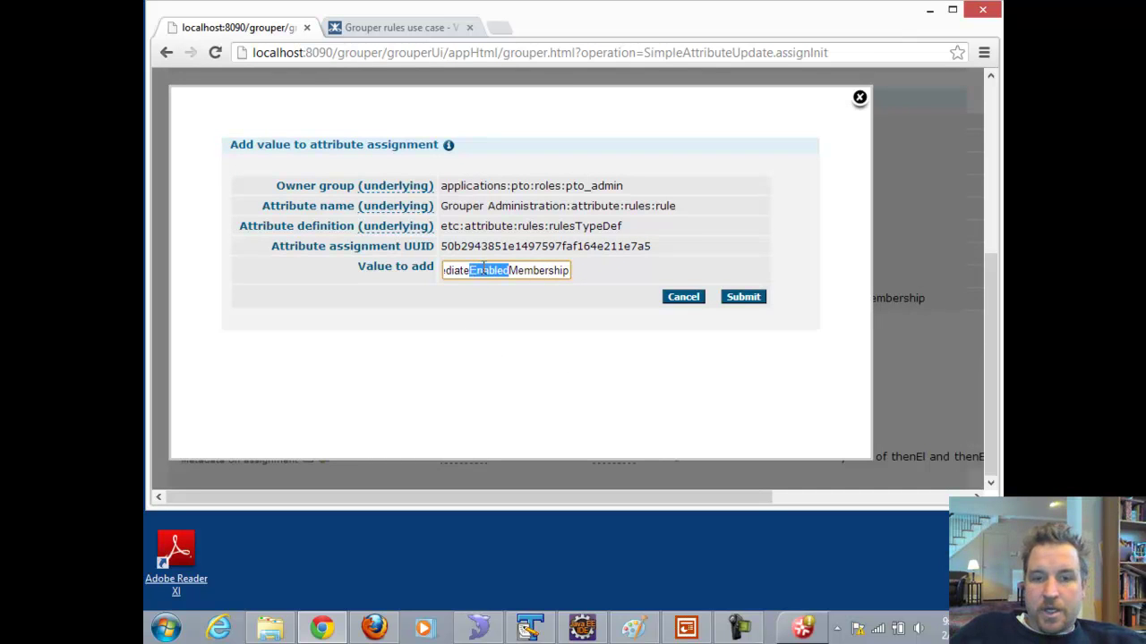
{"action": "key", "text": "BackSpace"}
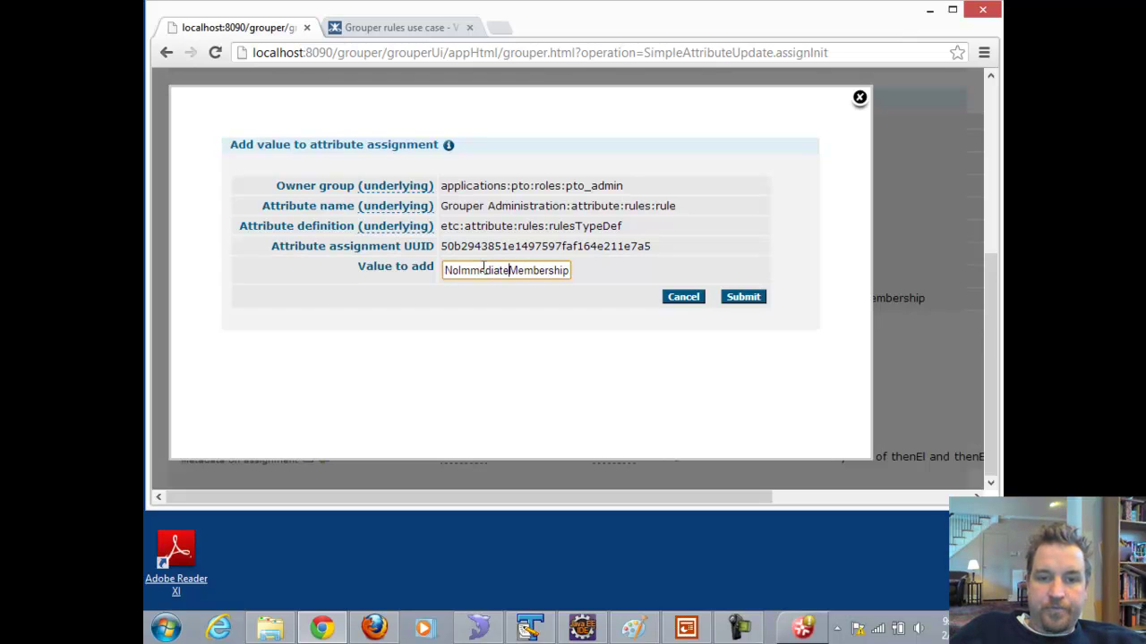
Replace Immediate with Enabled in the ruleIfConditionEnum value and submit it as groupHasNoEnabledMembership.
{"action": "left_click_drag", "start_coordinate": [484, 268], "coordinate": [426, 273]}
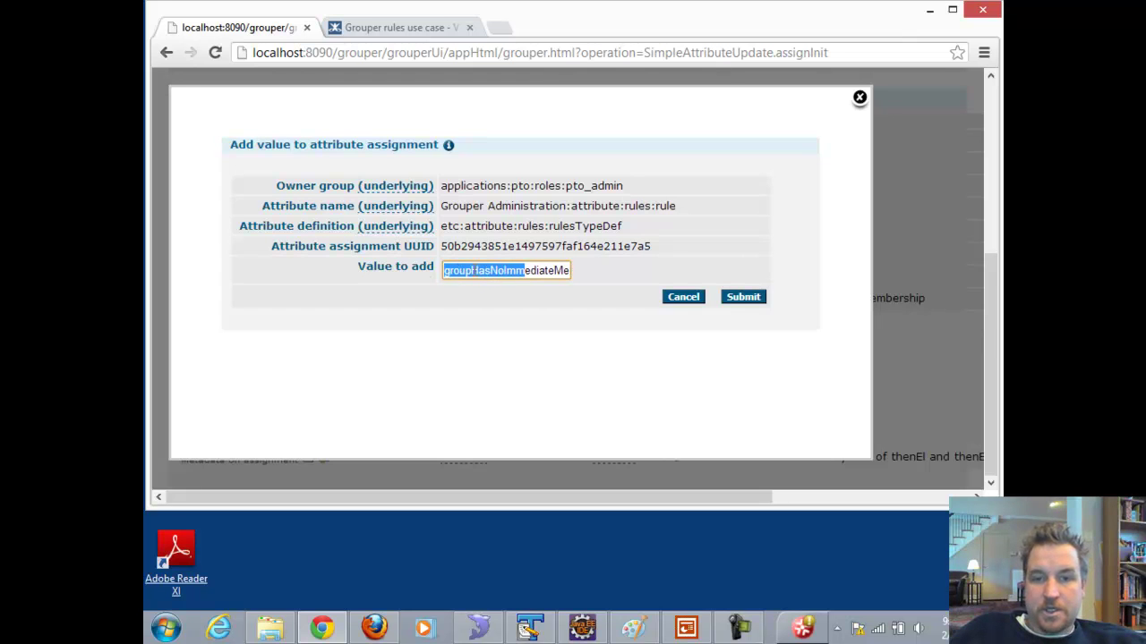
{"action": "left_click", "coordinate": [508, 269]}
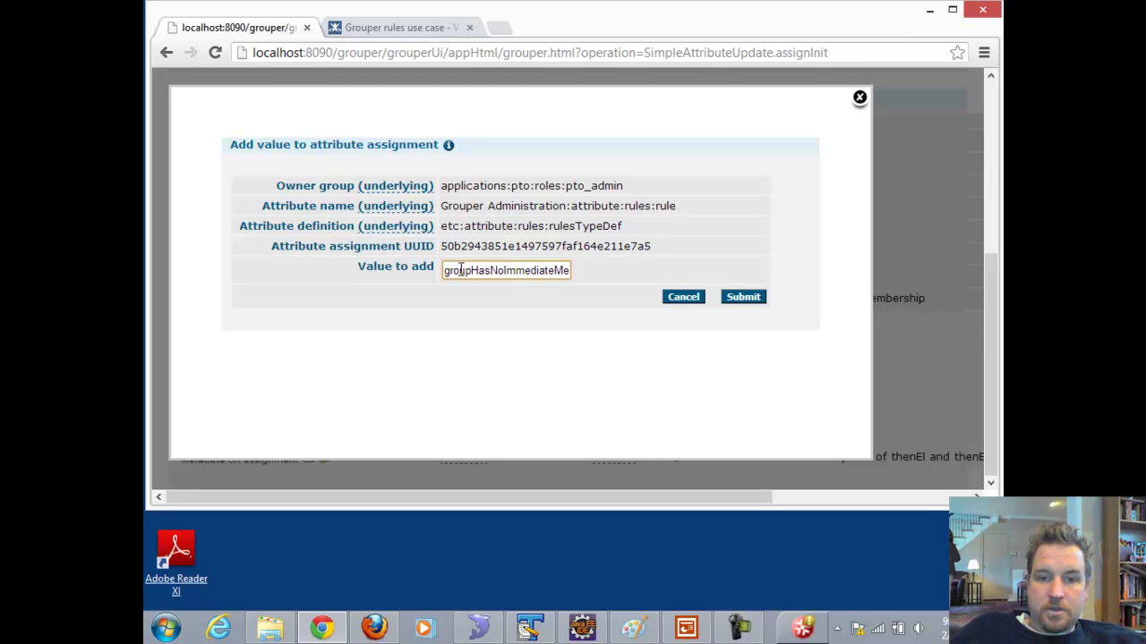
{"action": "key", "text": "shift+Right"}
{"action": "key", "text": "shift+Right"}
{"action": "key", "text": "shift+Right"}
{"action": "key", "text": "shift+Right"}
{"action": "key", "text": "shift+Right"}
{"action": "key", "text": "shift+Right"}
{"action": "key", "text": "shift+Right"}
{"action": "key", "text": "shift+Right"}
{"action": "key", "text": "shift+Right"}
{"action": "key", "text": "shift+Right"}
{"action": "key", "text": "shift+Left"}
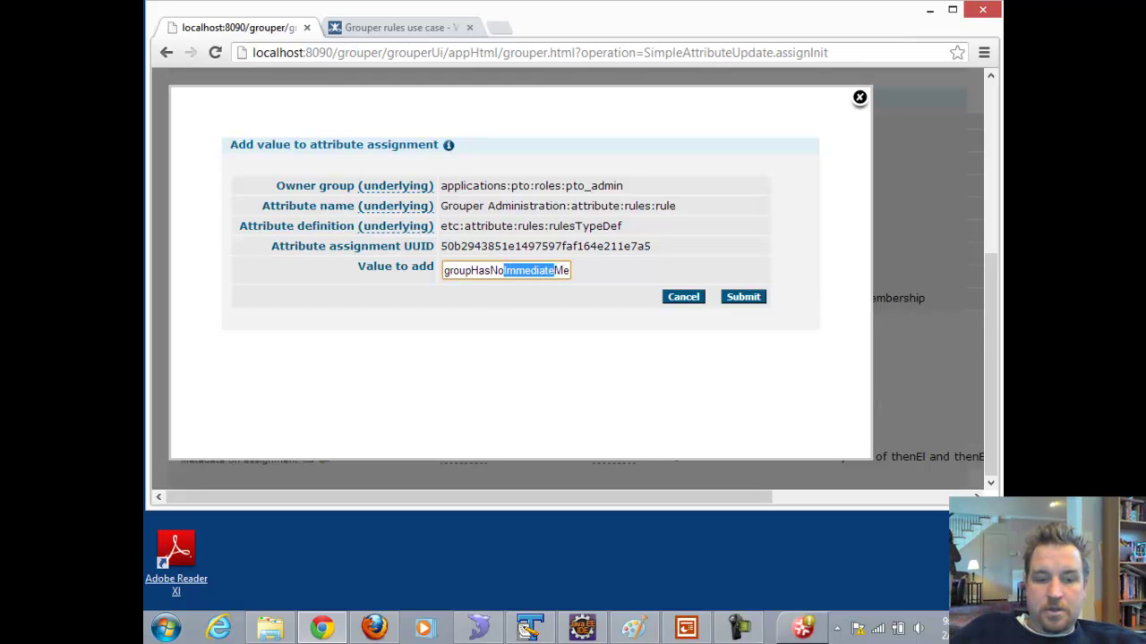
{"action": "key", "text": "BackSpace"}
{"action": "type", "text": "Enabled"}
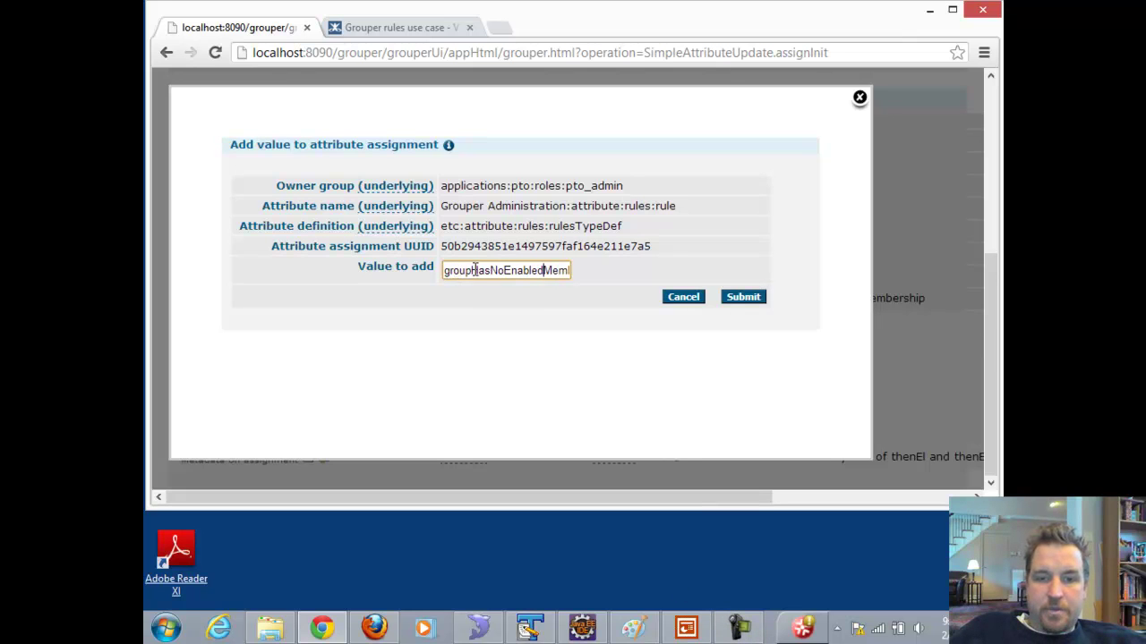
{"action": "left_click_drag", "start_coordinate": [527, 270], "coordinate": [601, 269]}
{"action": "left_click", "coordinate": [742, 301]}
{"action": "left_click", "coordinate": [522, 161]}
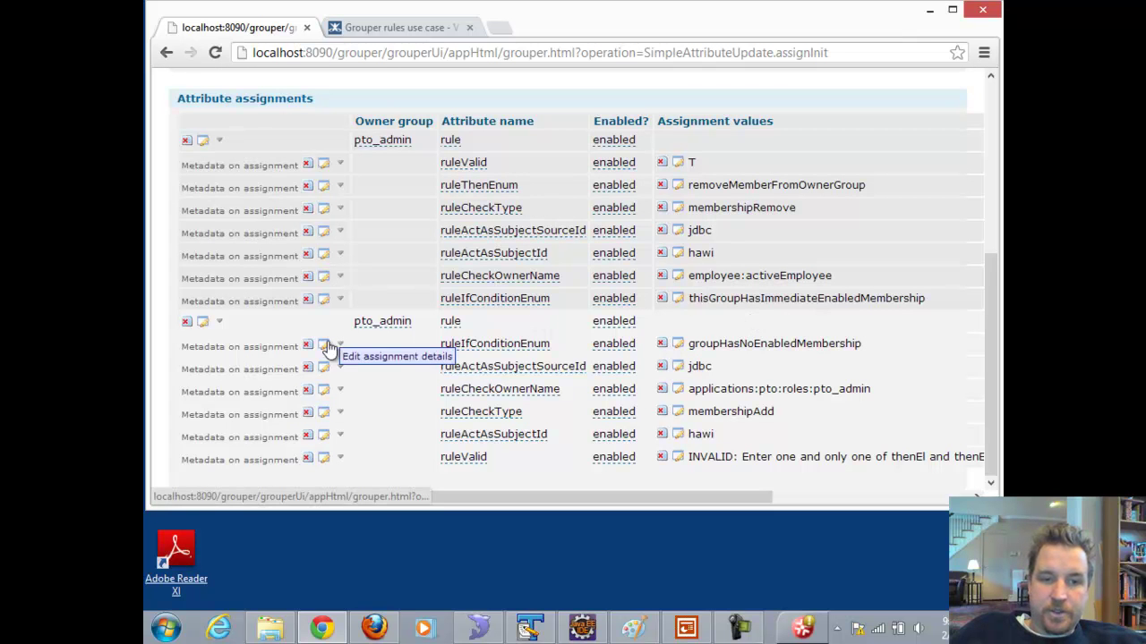
Add a ruleIfOwnerName metadata assignment to the second pto_admin rule.
{"action": "left_click", "coordinate": [222, 324]}
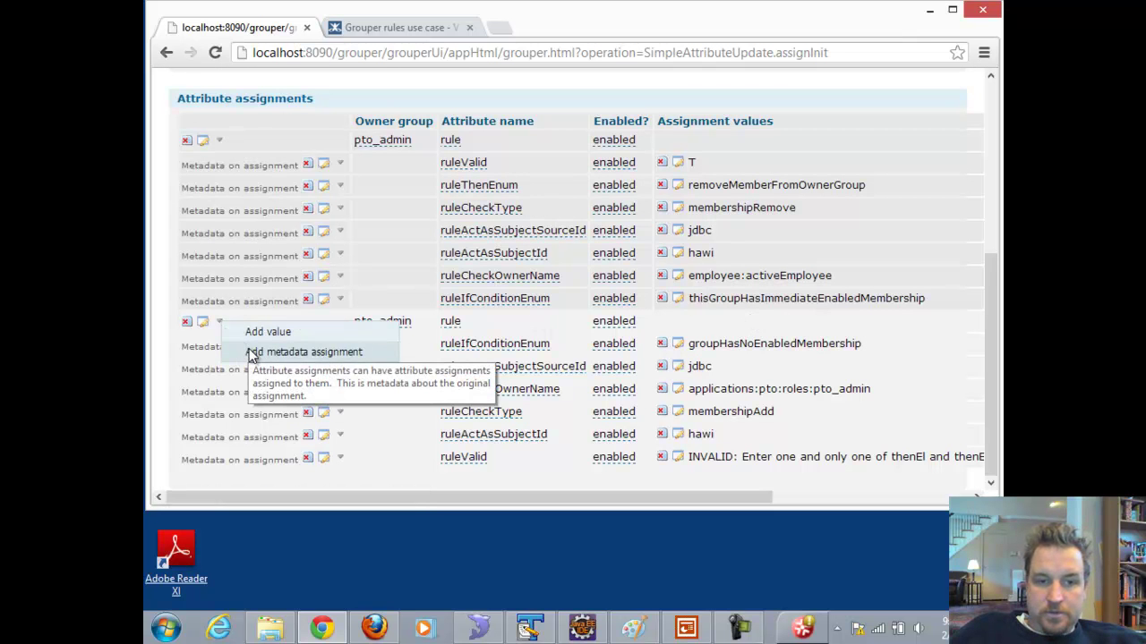
{"action": "left_click", "coordinate": [251, 354]}
{"action": "left_click", "coordinate": [569, 433]}
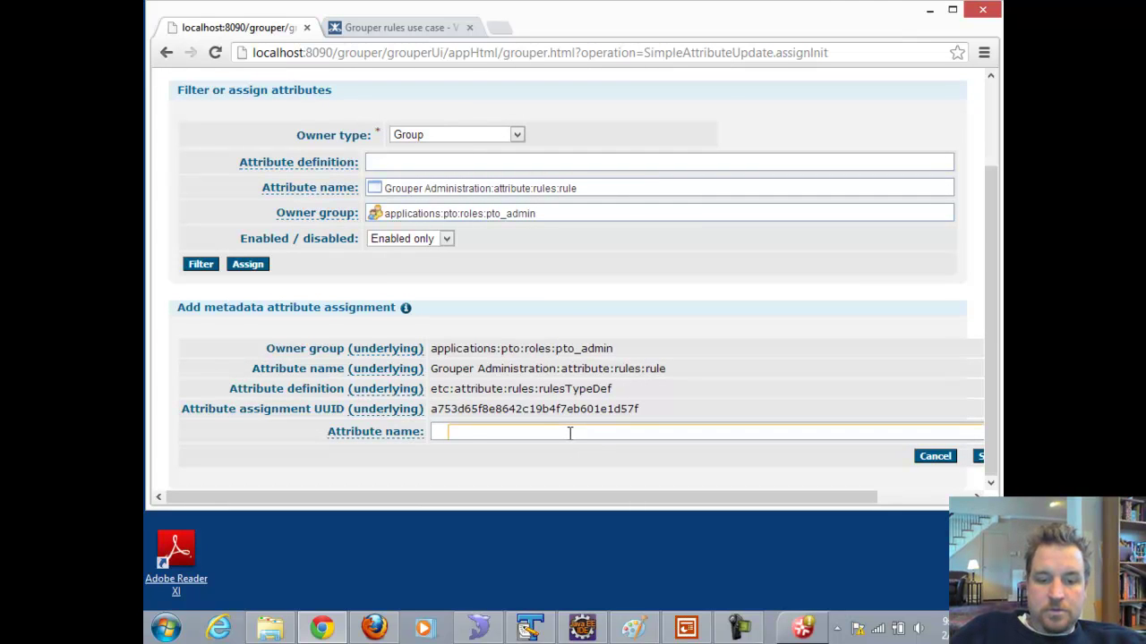
{"action": "type", "text": "ifcon"}
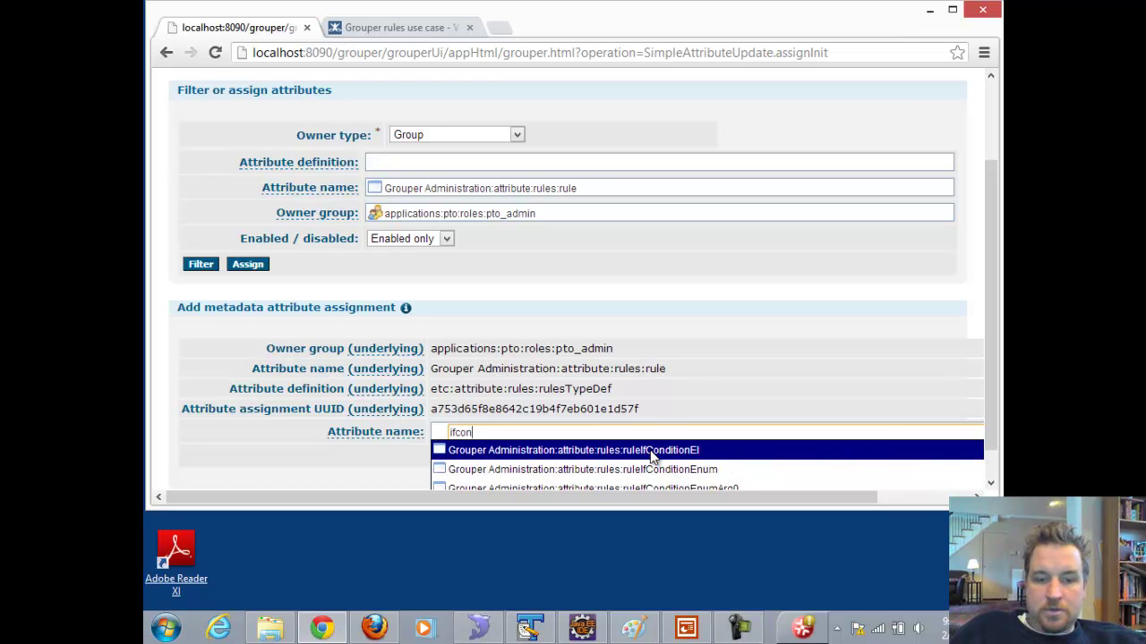
{"action": "key", "text": "BackSpace"}
{"action": "key", "text": "BackSpace"}
{"action": "key", "text": "BackSpace"}
{"action": "type", "text": "owner"}
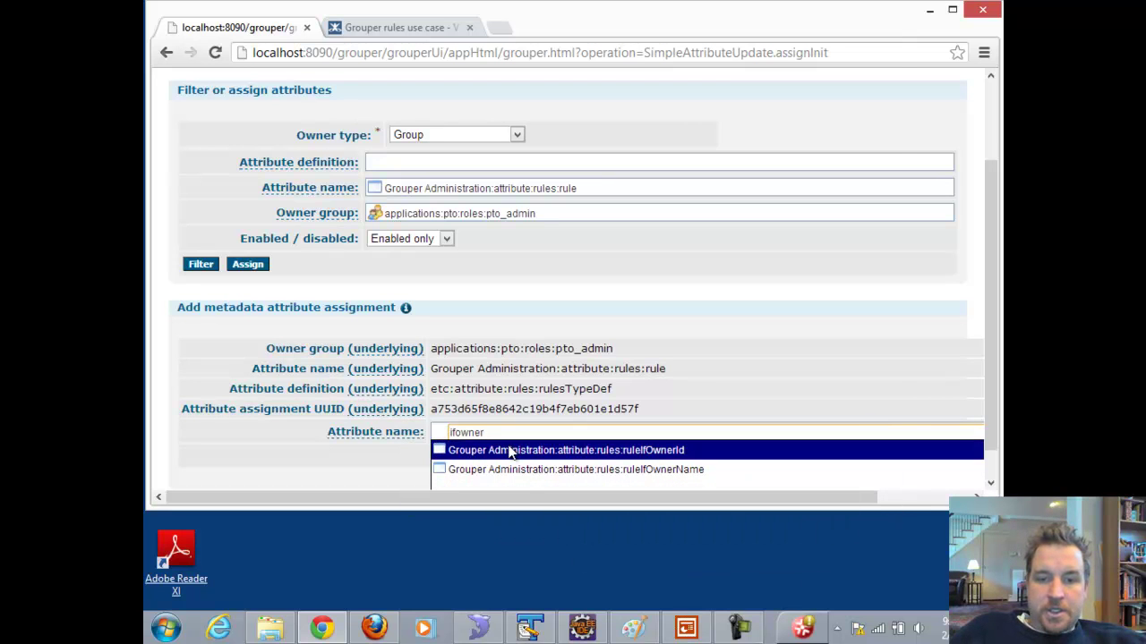
{"action": "left_click", "coordinate": [591, 469]}
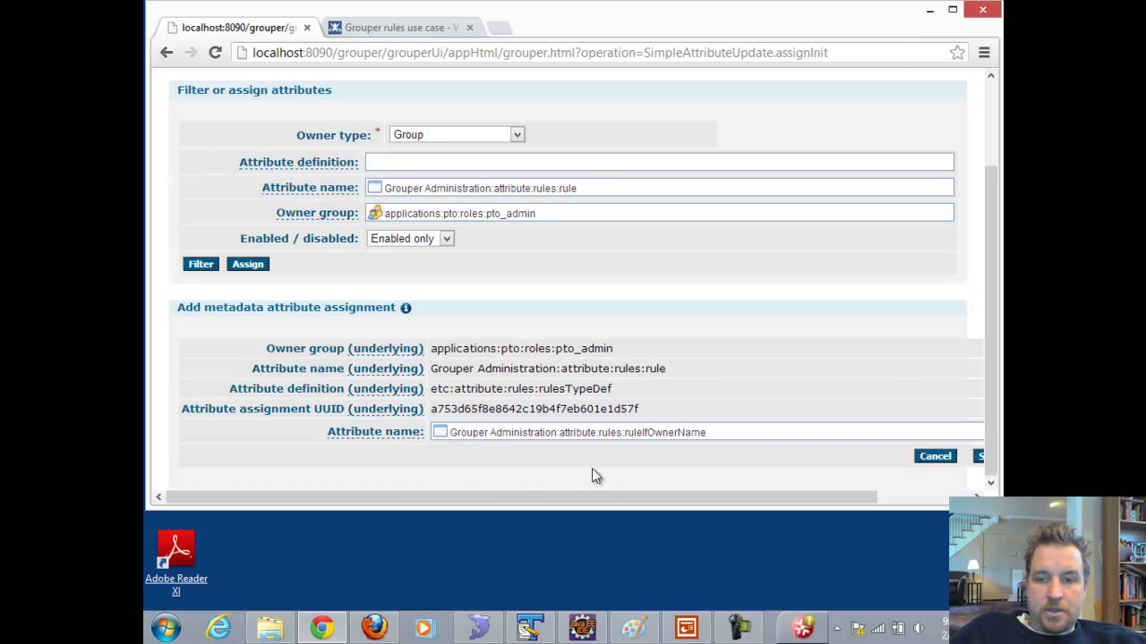
{"action": "left_click", "coordinate": [979, 456]}
{"action": "left_click", "coordinate": [520, 161]}
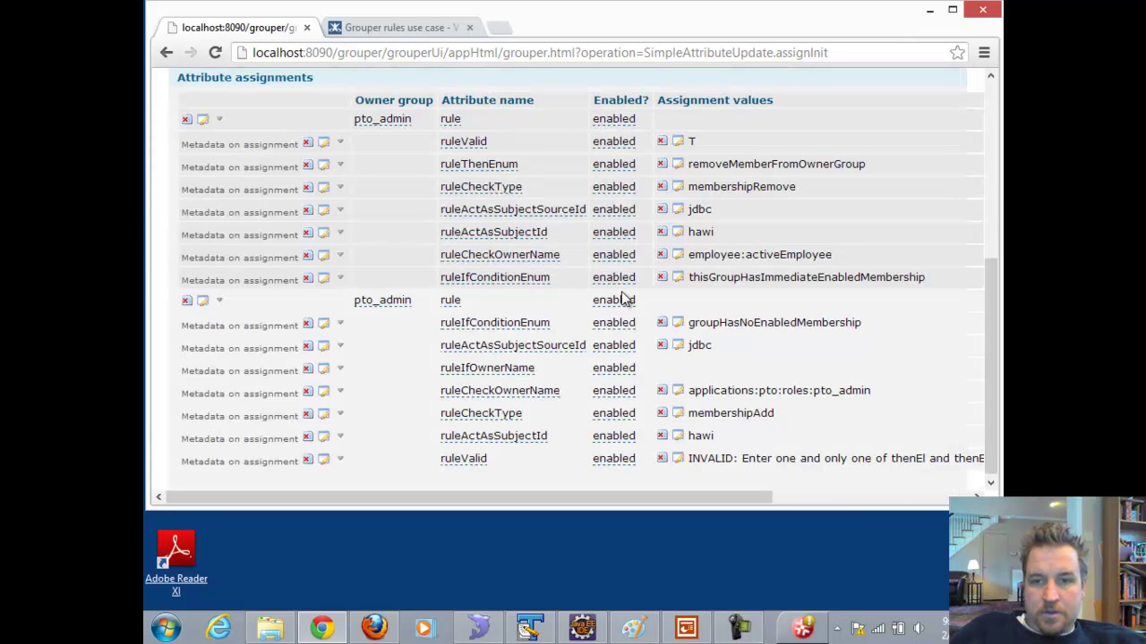
Copy employee:activeEmployee from the first rule's ruleCheckOwnerName and add it as the value of the second rule's ruleIfOwnerName.
{"action": "left_click_drag", "start_coordinate": [839, 254], "coordinate": [689, 253]}
{"action": "key", "text": "ctrl+c"}
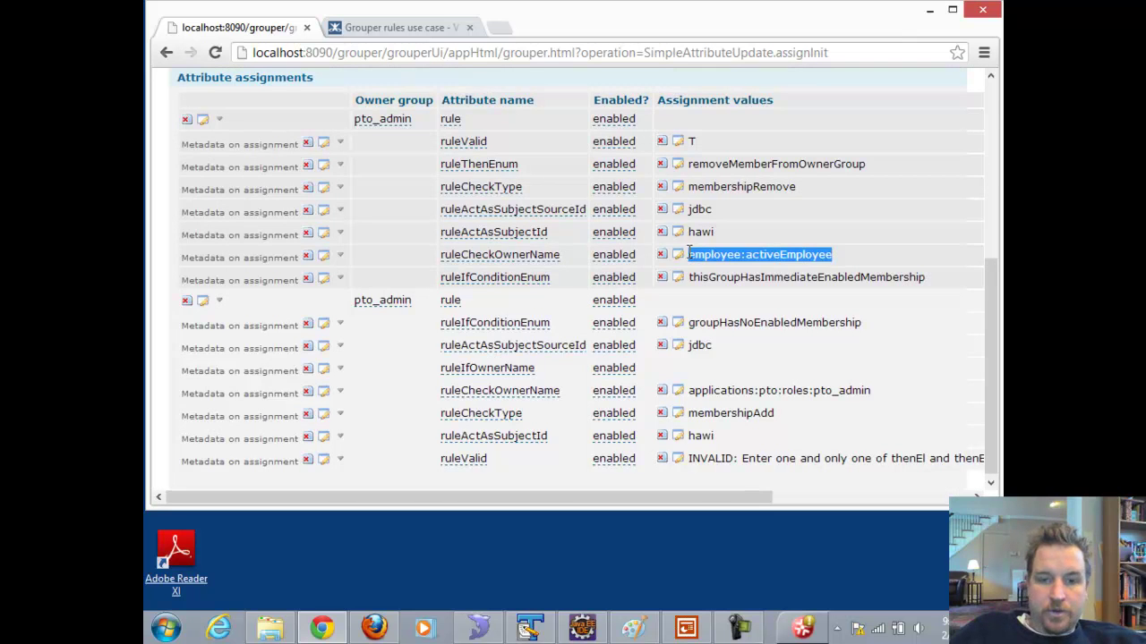
{"action": "left_click", "coordinate": [341, 368]}
{"action": "left_click", "coordinate": [378, 380]}
{"action": "left_click", "coordinate": [451, 275]}
{"action": "key", "text": "ctrl+v"}
{"action": "left_click", "coordinate": [743, 296]}
{"action": "left_click", "coordinate": [521, 161]}
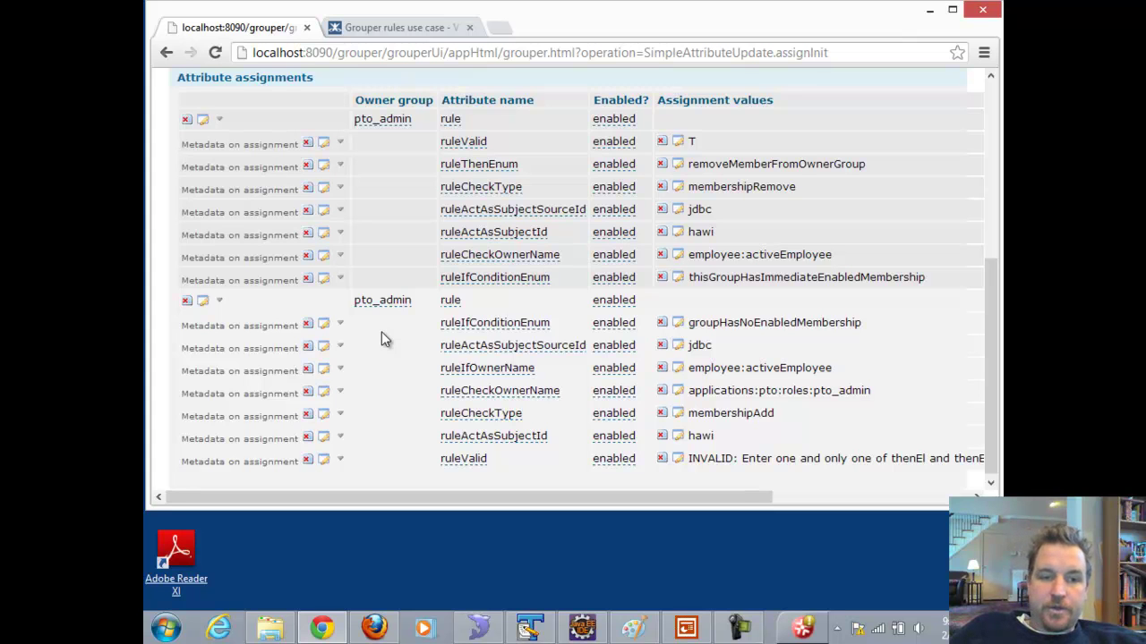
Add a ruleThenEnum metadata assignment to the second pto_admin rule.
{"action": "left_click", "coordinate": [219, 301]}
{"action": "left_click", "coordinate": [255, 330]}
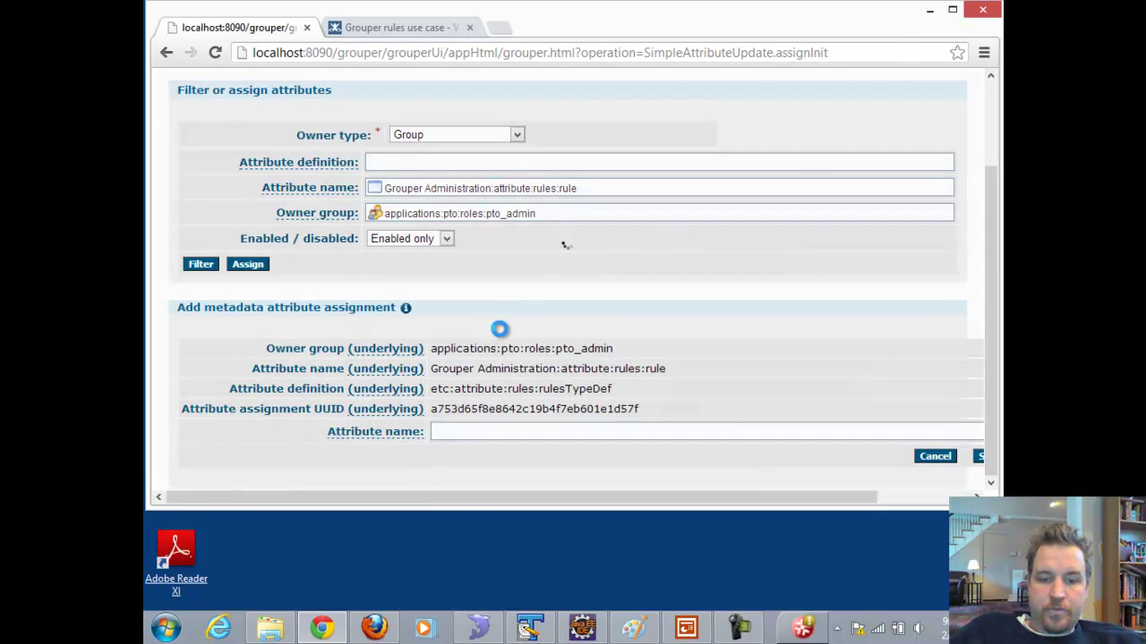
{"action": "left_click", "coordinate": [492, 434]}
{"action": "type", "text": "then"}
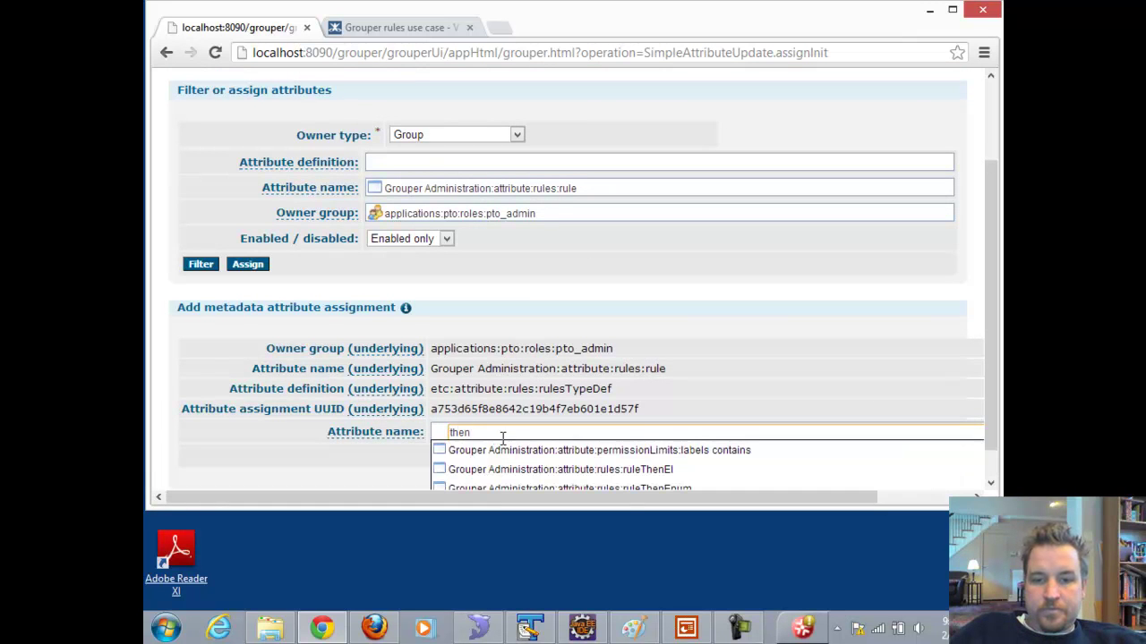
{"action": "left_click", "coordinate": [563, 488]}
{"action": "left_click", "coordinate": [978, 459]}
{"action": "left_click", "coordinate": [520, 159]}
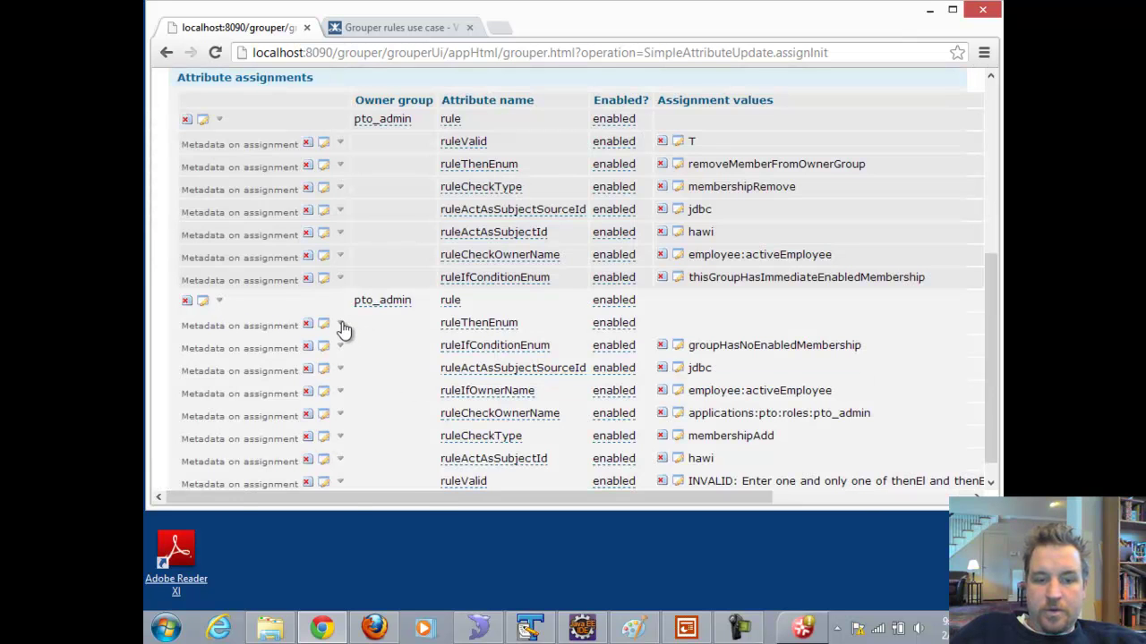
Copy veto from the wiki's Java example and add it as the value of the second rule's ruleThenEnum.
{"action": "key", "text": "F9"}
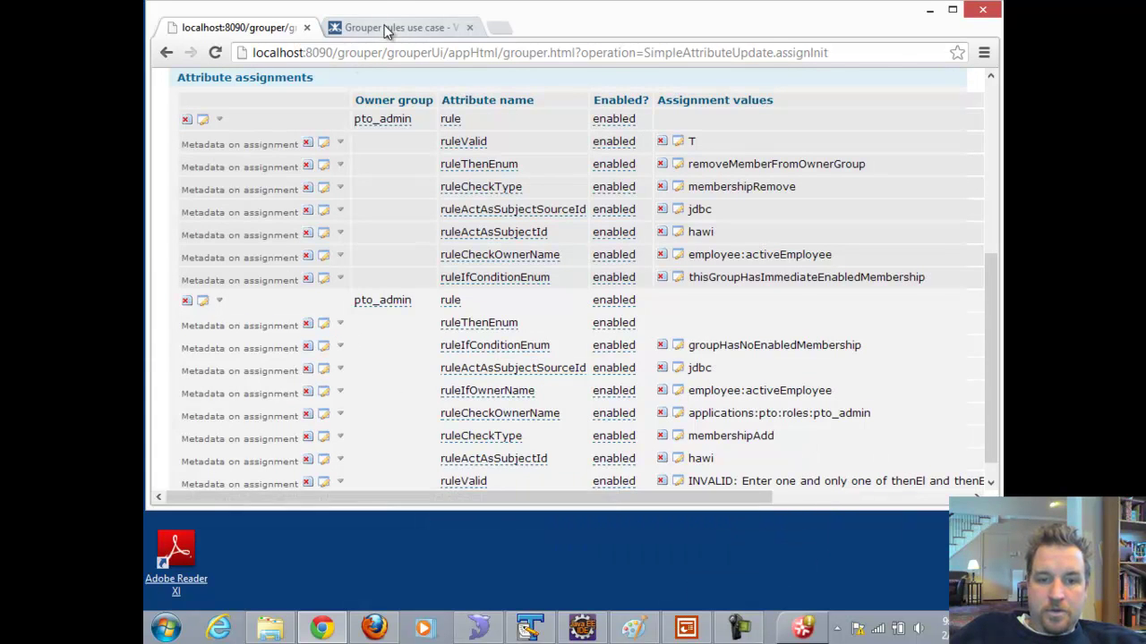
{"action": "left_click", "coordinate": [393, 27]}
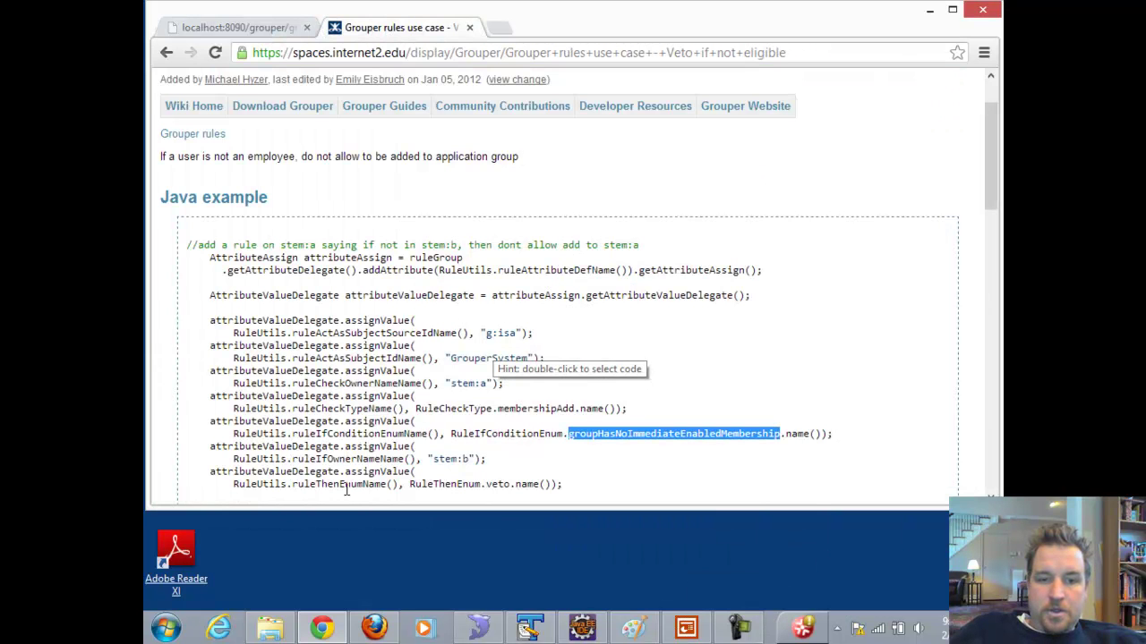
{"action": "double_click", "coordinate": [497, 483]}
{"action": "key", "text": "ctrl+c"}
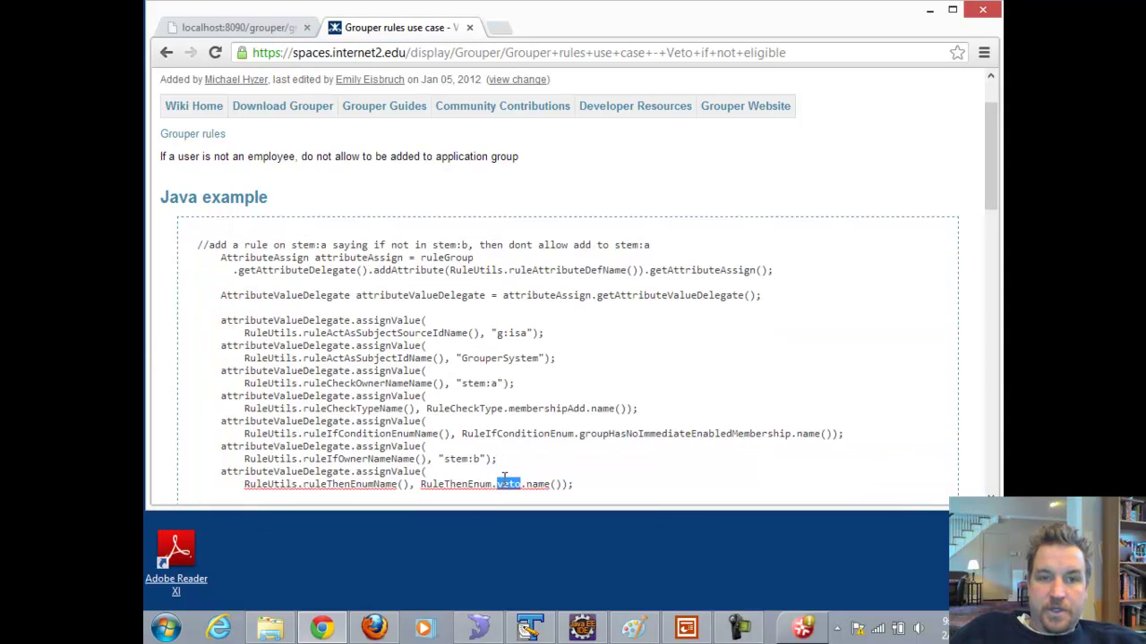
{"action": "left_click", "coordinate": [278, 35]}
{"action": "left_click", "coordinate": [340, 324]}
{"action": "left_click", "coordinate": [379, 329]}
{"action": "left_click", "coordinate": [517, 270]}
{"action": "key", "text": "ctrl+v"}
{"action": "left_click", "coordinate": [739, 296]}
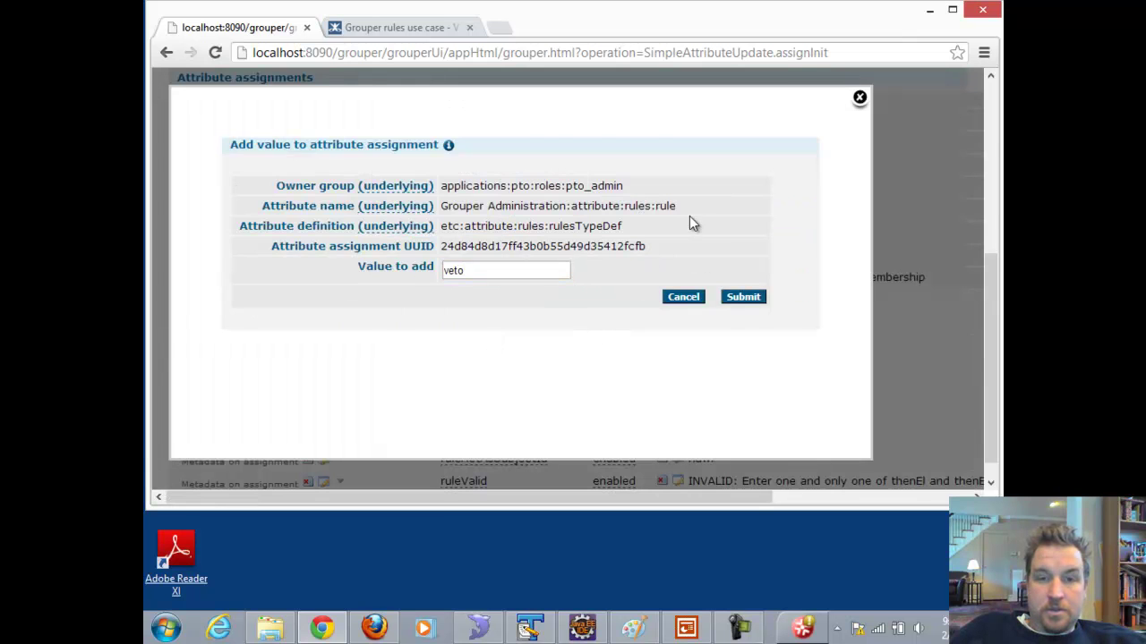
{"action": "left_click", "coordinate": [524, 161]}
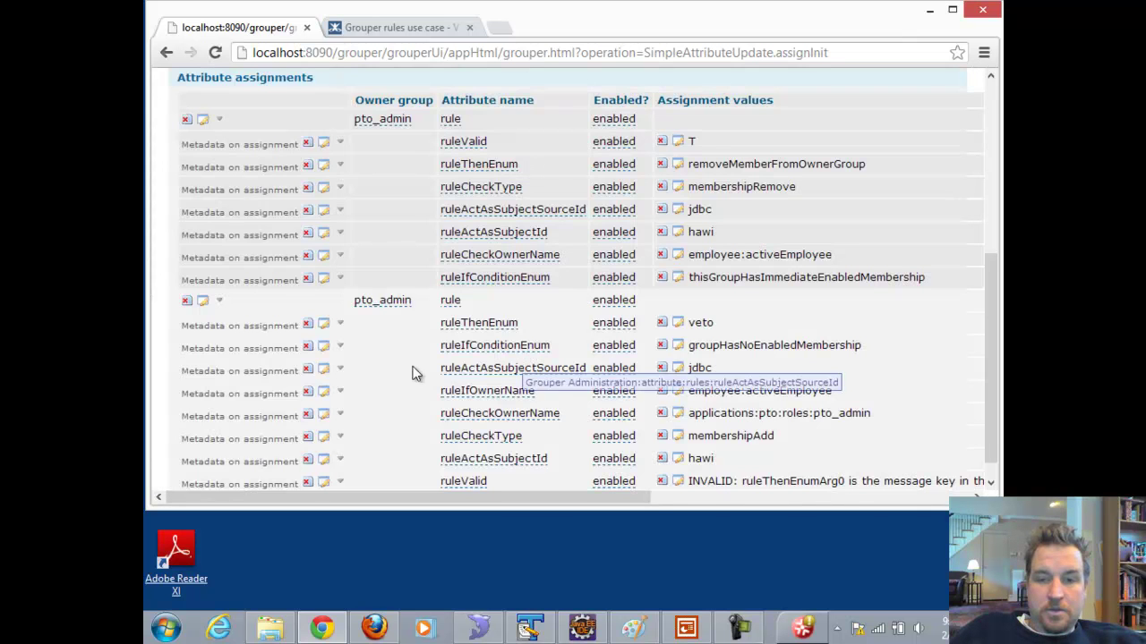
Read the second rule's ruleValid message and copy the ruleThenEnumArg0 key rule.entity.must.be.a.member.of.stem.b from the wiki's Java example.
{"action": "scroll", "coordinate": [378, 361], "scroll_direction": "down", "scroll_amount": 1}
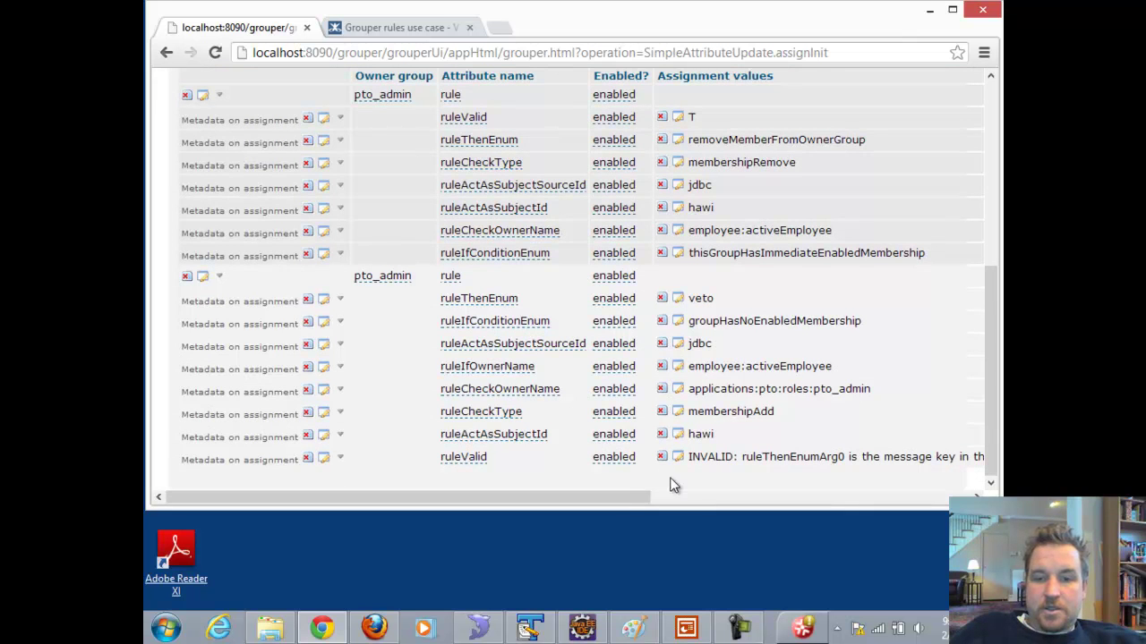
{"action": "left_click_drag", "start_coordinate": [606, 497], "coordinate": [734, 497]}
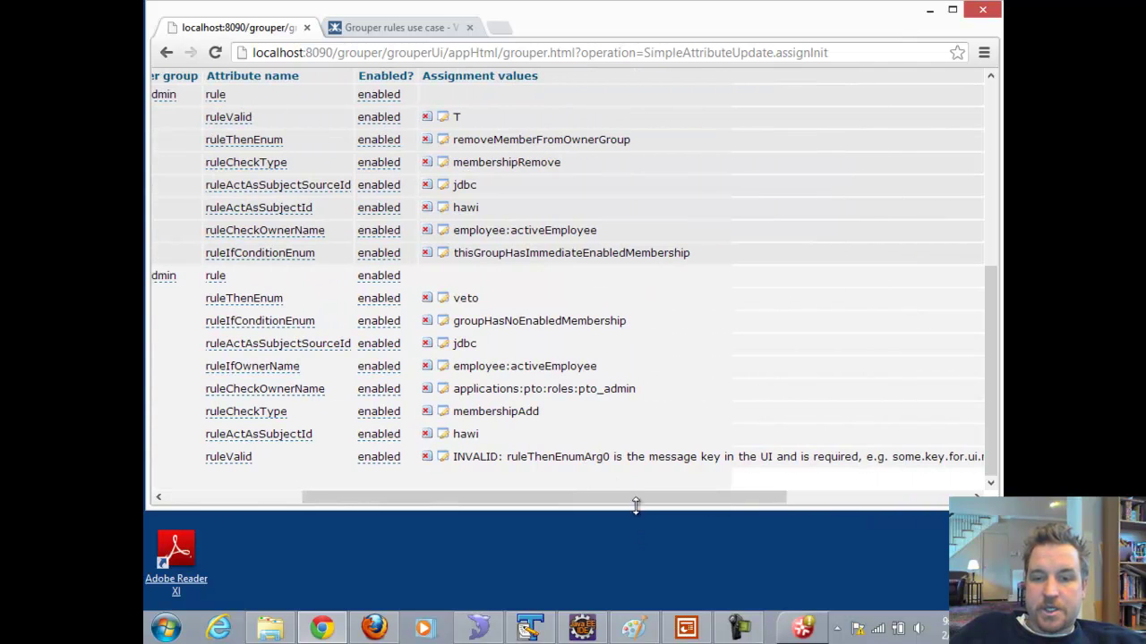
{"action": "left_click_drag", "start_coordinate": [637, 499], "coordinate": [452, 500]}
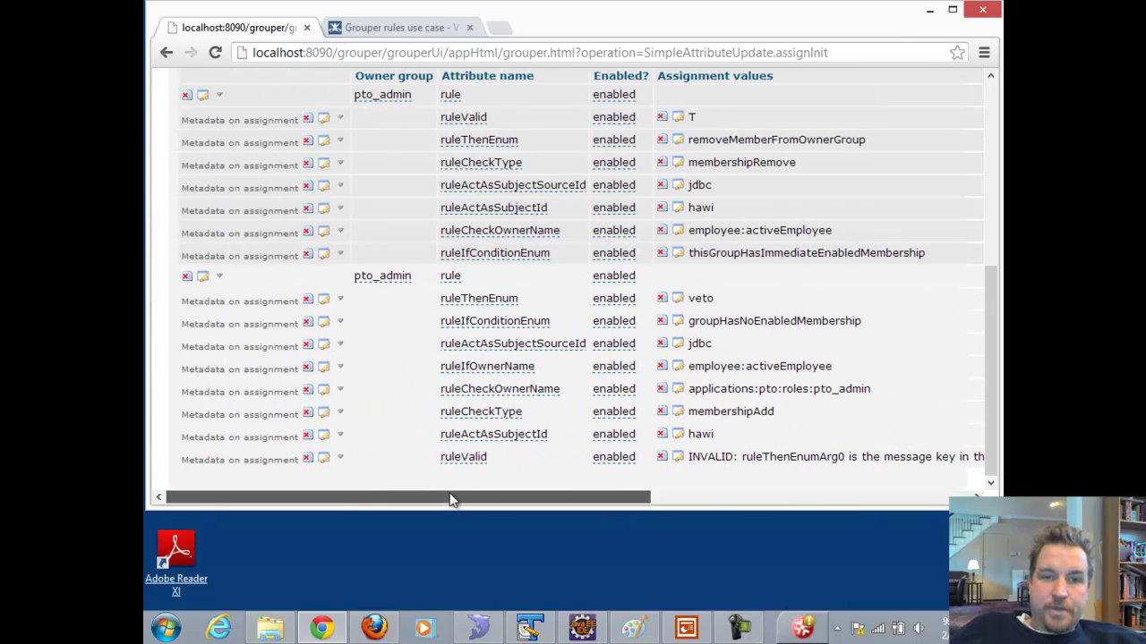
{"action": "left_click", "coordinate": [396, 27]}
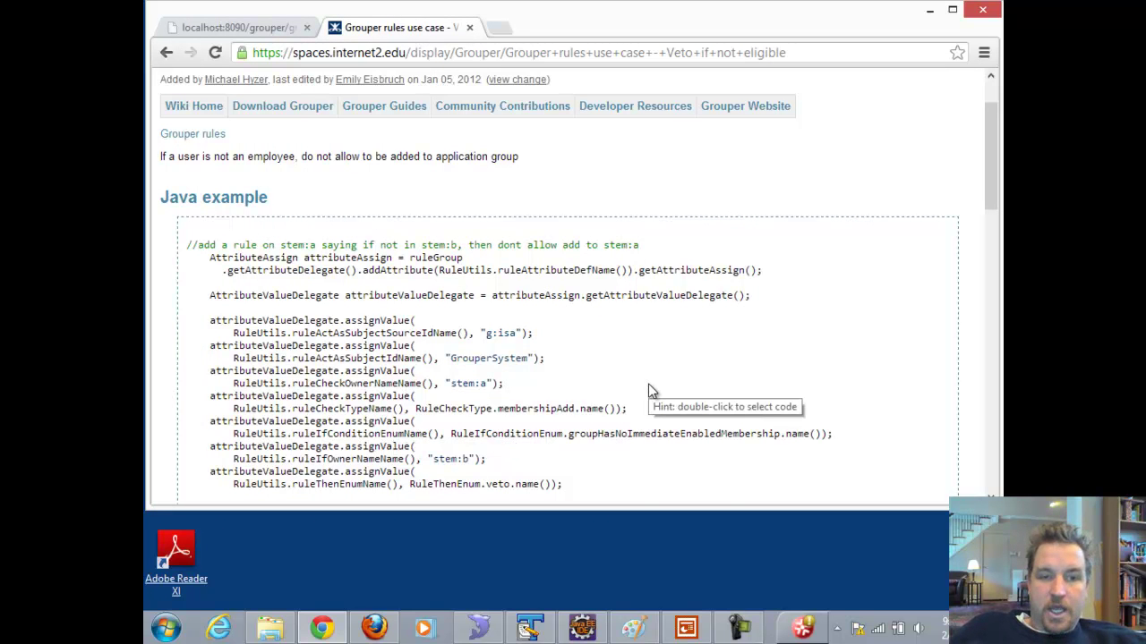
{"action": "scroll", "coordinate": [646, 353], "scroll_direction": "down", "scroll_amount": 2}
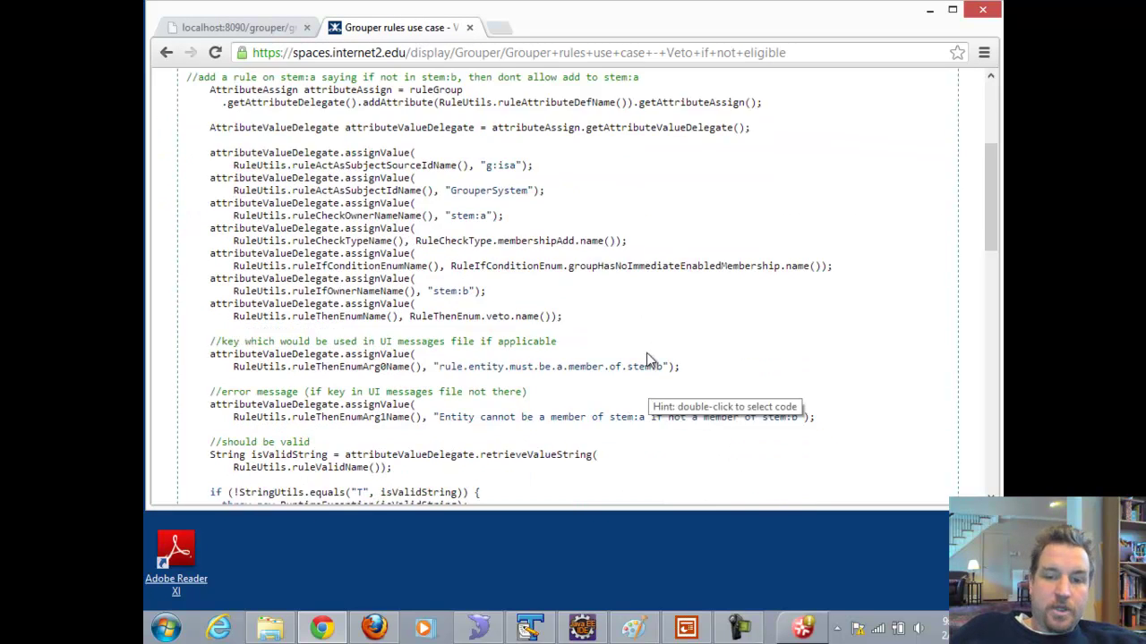
{"action": "left_click_drag", "start_coordinate": [439, 367], "coordinate": [666, 368]}
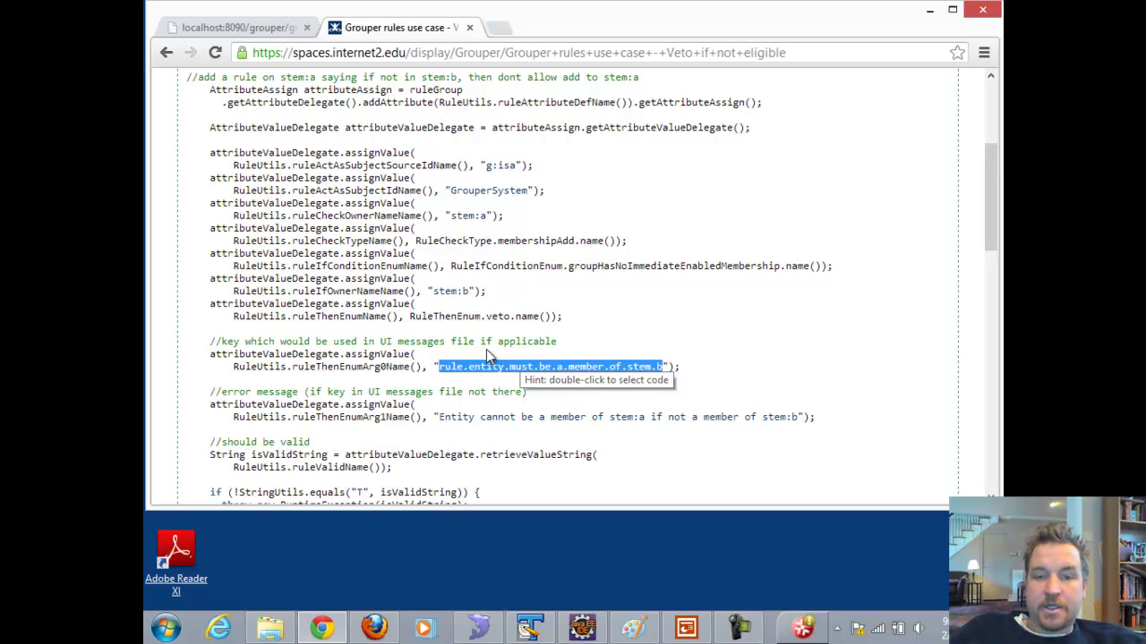
{"action": "left_click", "coordinate": [439, 413]}
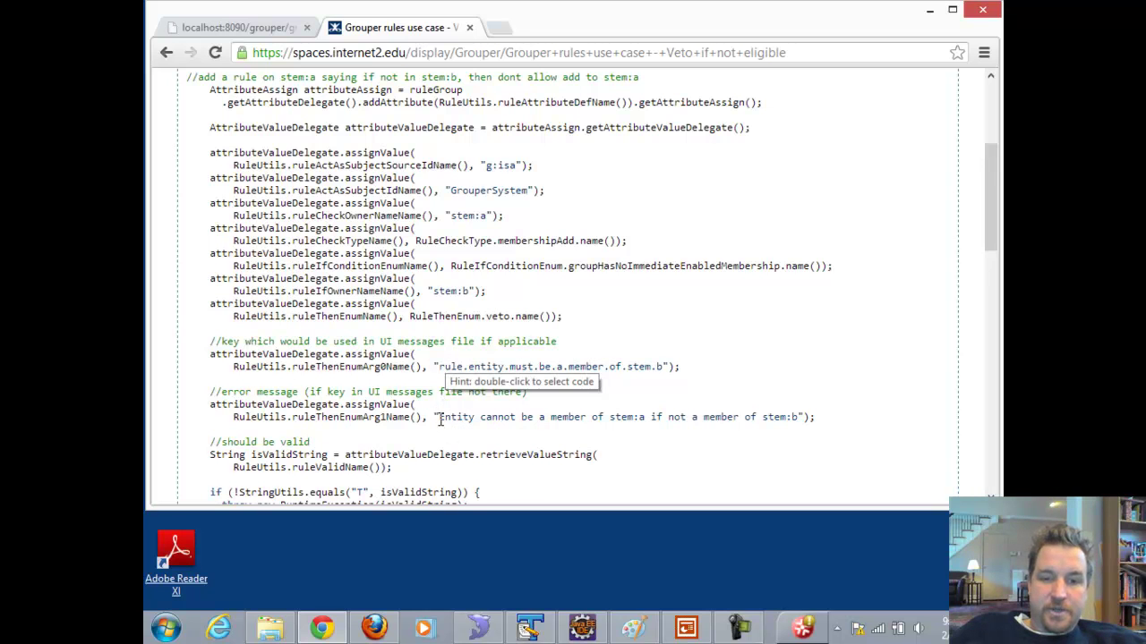
{"action": "left_click_drag", "start_coordinate": [439, 367], "coordinate": [664, 367]}
{"action": "key", "text": "ctrl+c"}
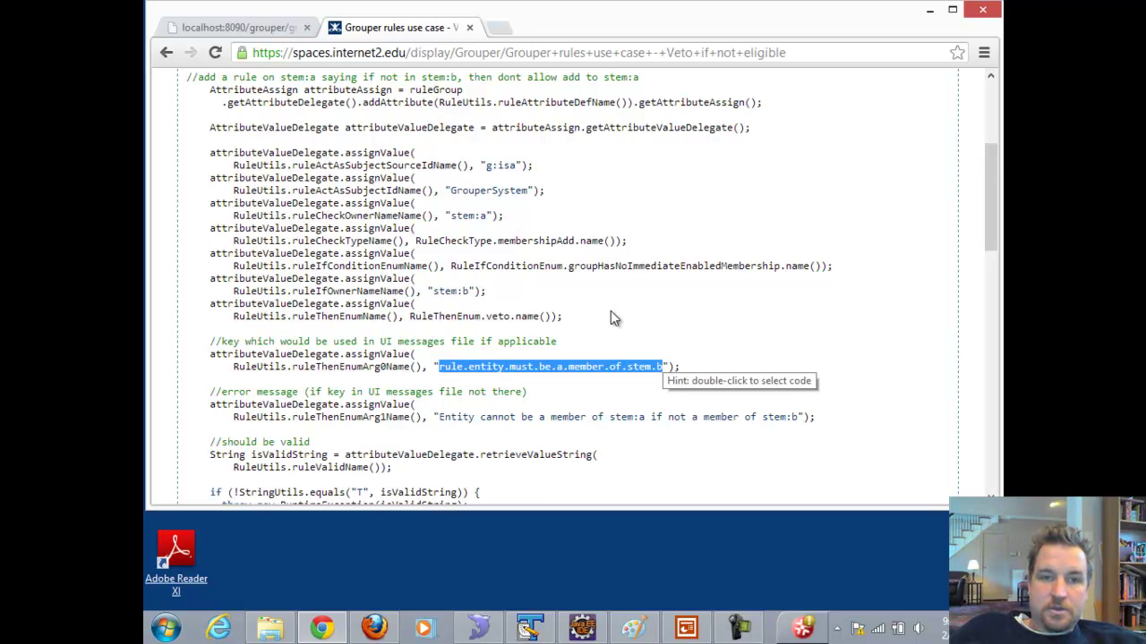
Add a ruleThenEnumArg0 metadata assignment to the second pto_admin rule in Grouper.
{"action": "left_click", "coordinate": [232, 29]}
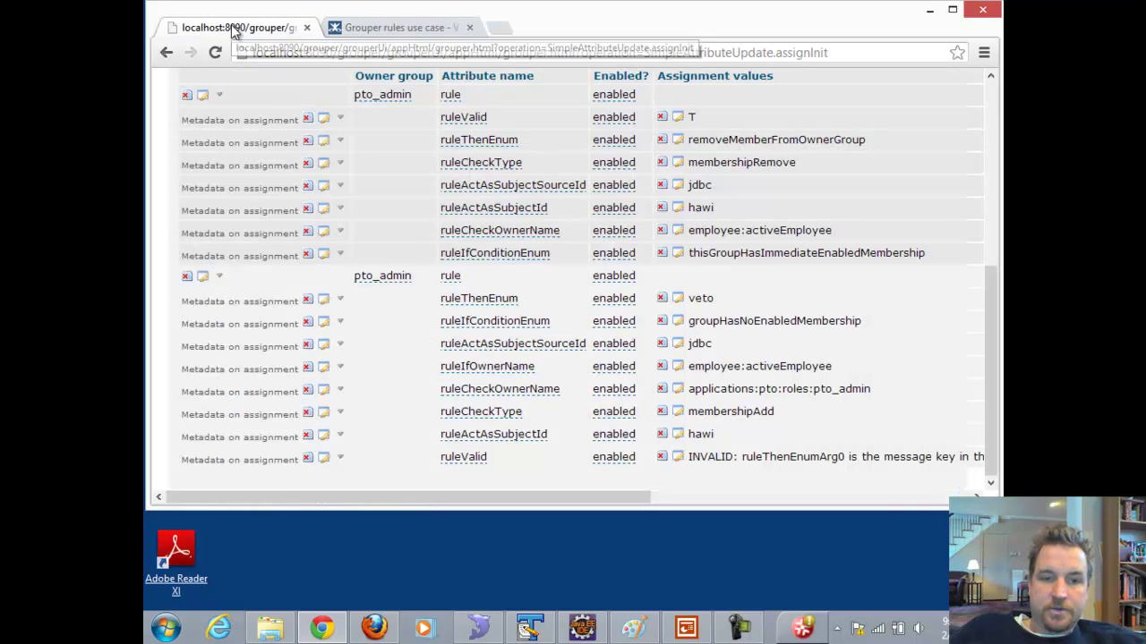
{"action": "left_click", "coordinate": [219, 281]}
{"action": "left_click", "coordinate": [286, 305]}
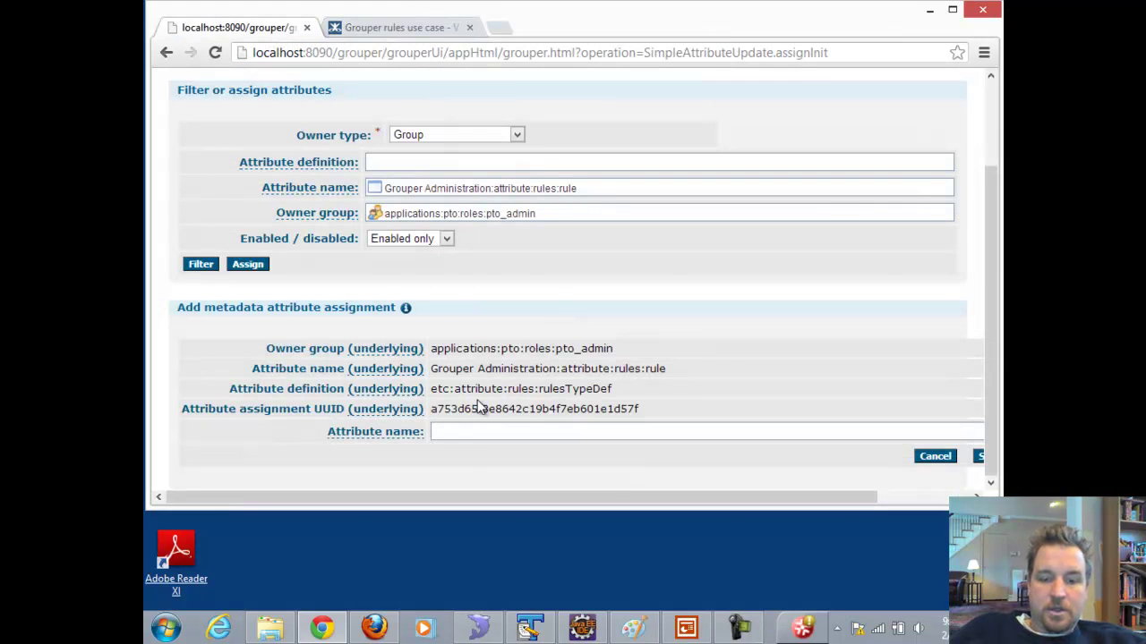
{"action": "left_click", "coordinate": [474, 432]}
{"action": "type", "text": "then"}
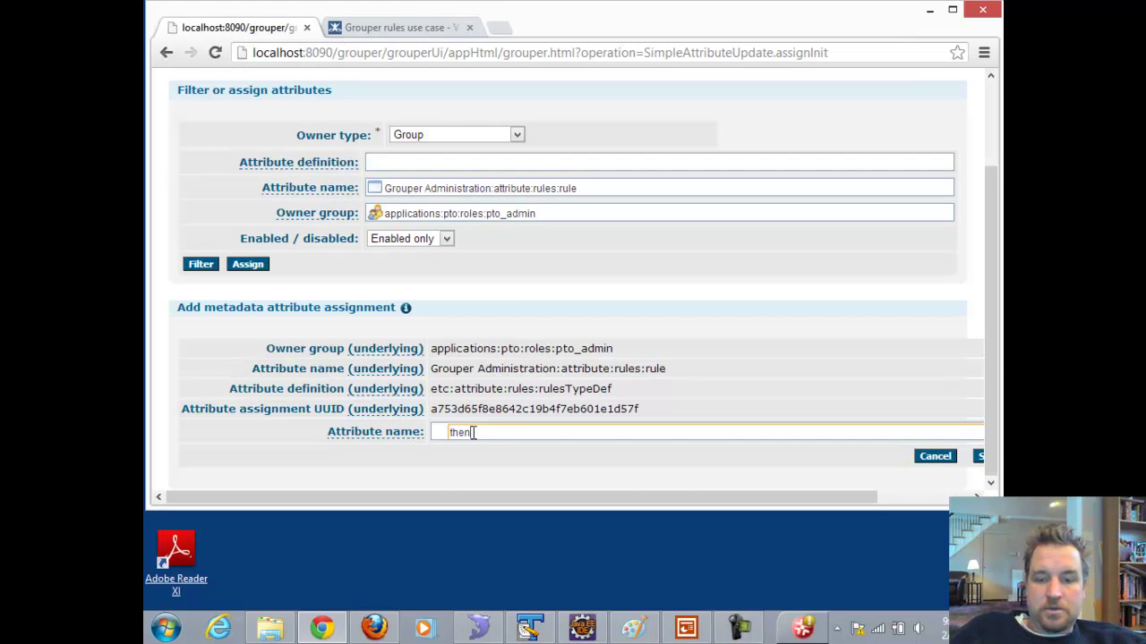
{"action": "type", "text": "en"}
{"action": "left_click", "coordinate": [562, 471]}
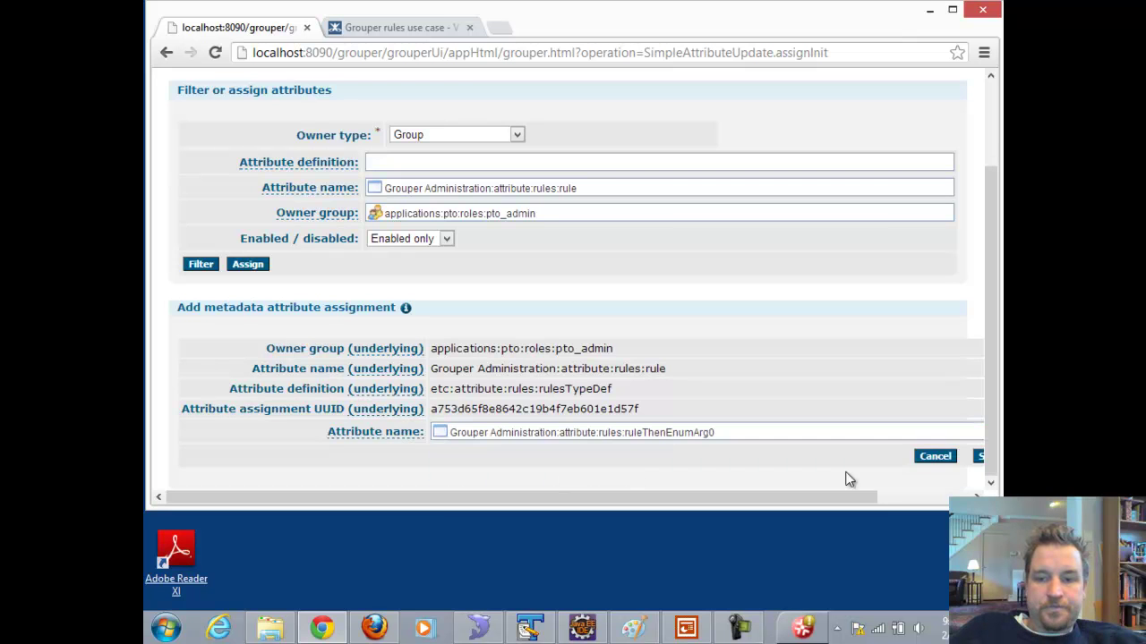
{"action": "left_click", "coordinate": [981, 459]}
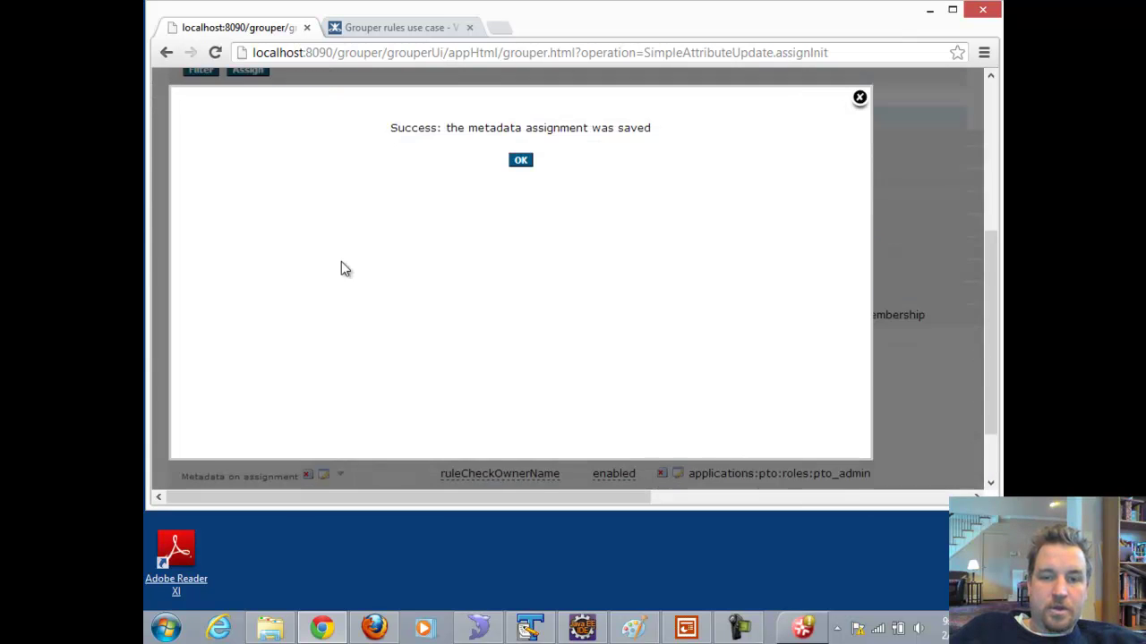
{"action": "left_click", "coordinate": [520, 156]}
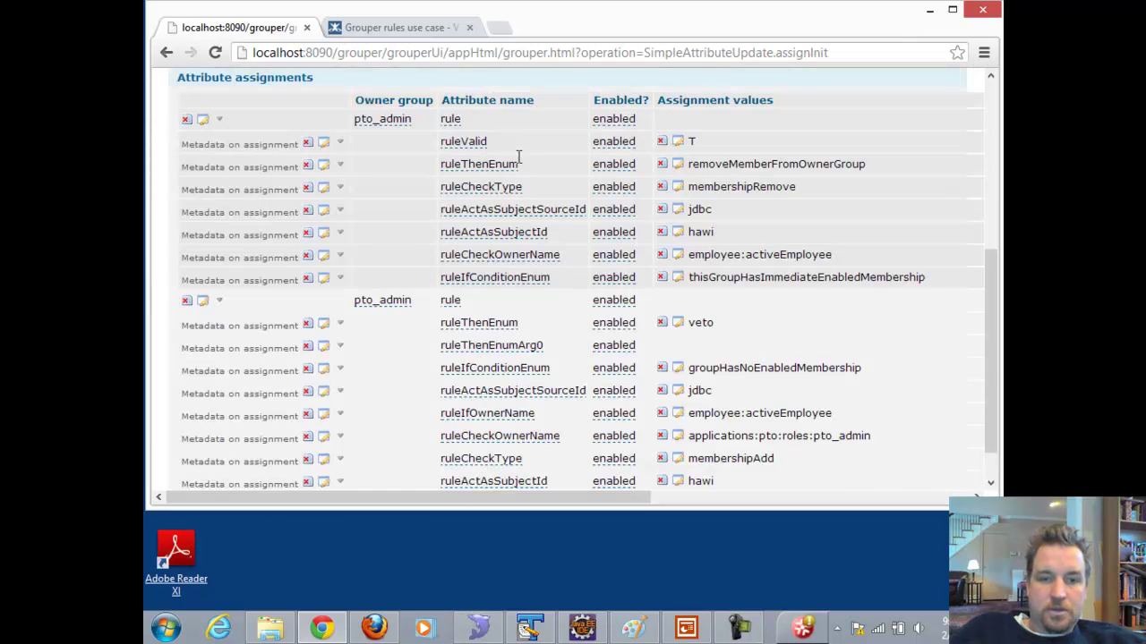
Add the value rule.entity.in.pto.admins.must.be.a.member.of.employee to the second rule's ruleThenEnumArg0, adapting the key copied from the wiki.
{"action": "left_click", "coordinate": [340, 347]}
{"action": "left_click", "coordinate": [385, 358]}
{"action": "left_click", "coordinate": [470, 271]}
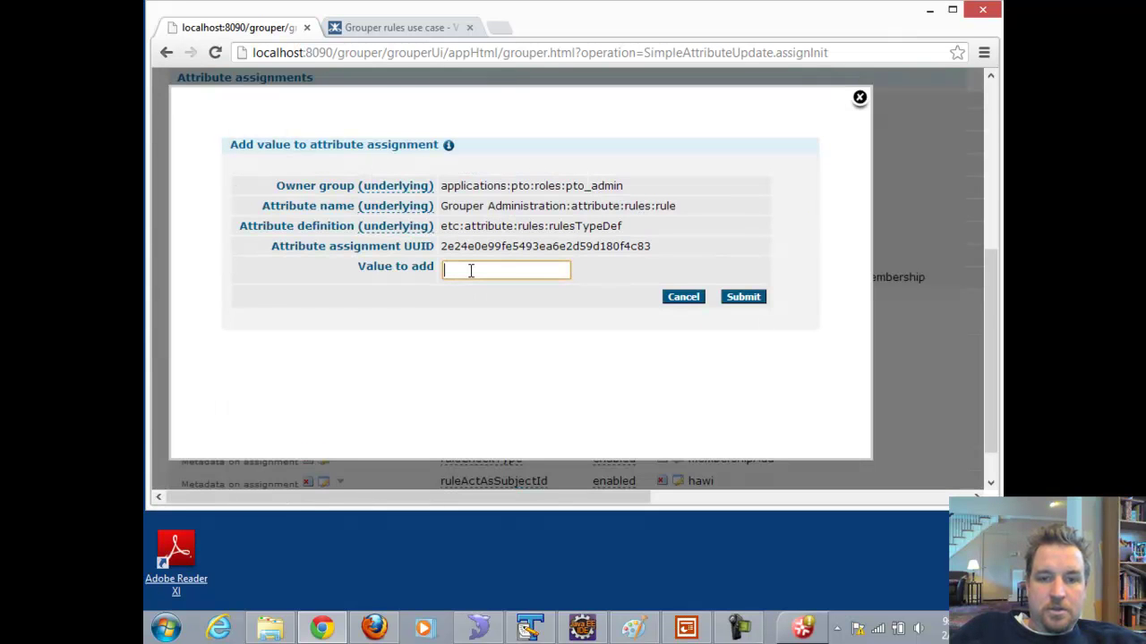
{"action": "key", "text": "ctrl+v"}
{"action": "left_click_drag", "start_coordinate": [505, 271], "coordinate": [385, 278]}
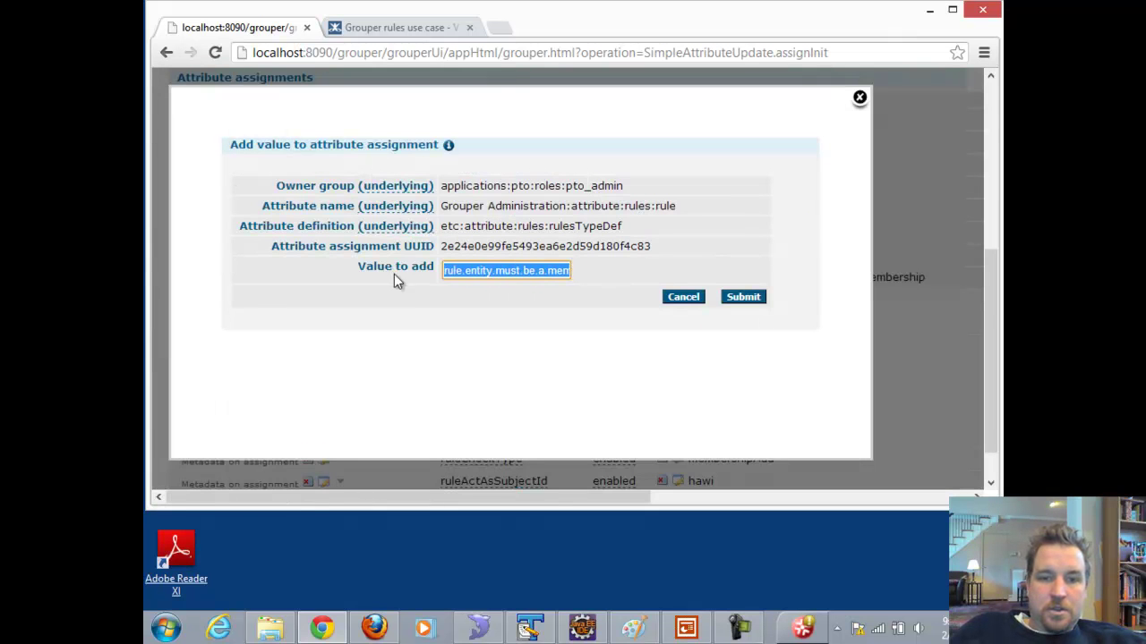
{"action": "left_click", "coordinate": [499, 273]}
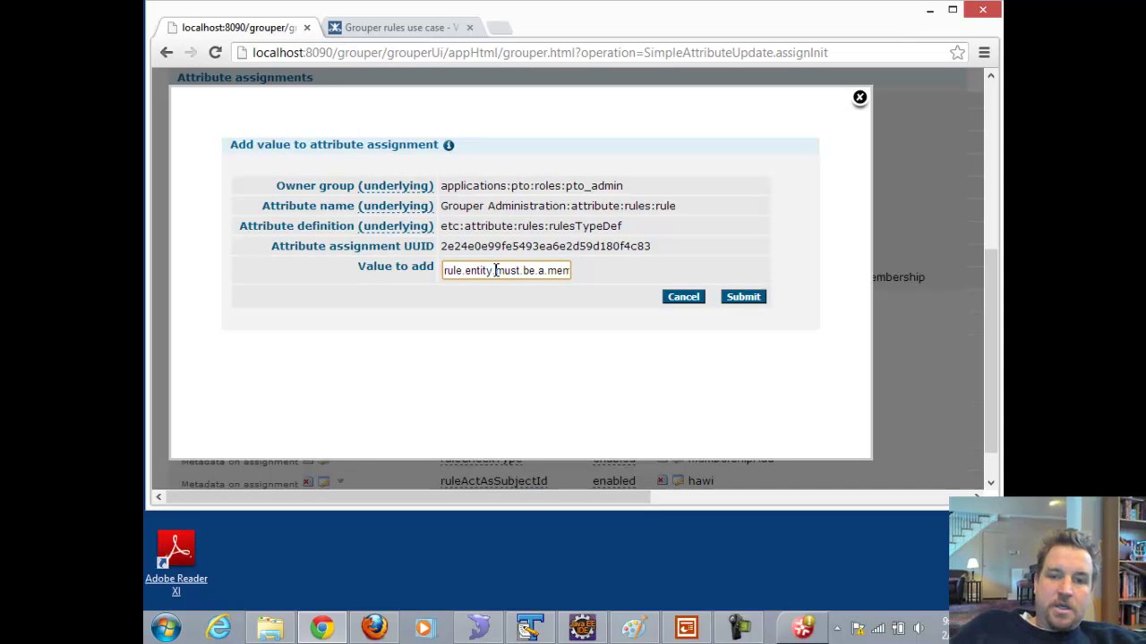
{"action": "type", "text": "n."}
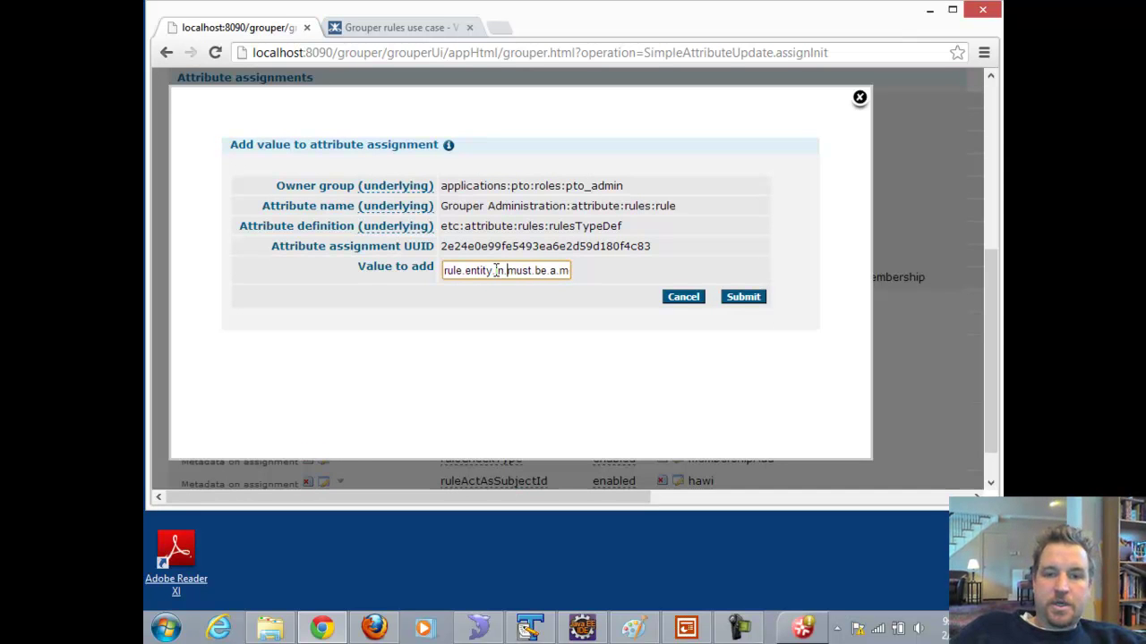
{"action": "type", "text": "pto.ad"}
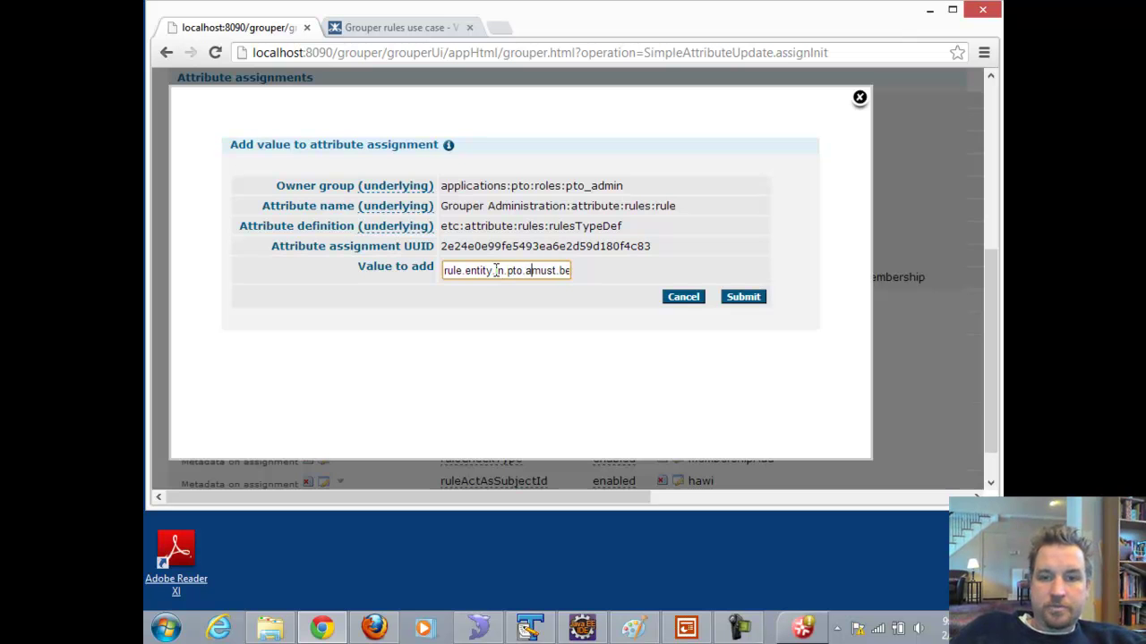
{"action": "type", "text": "mins"}
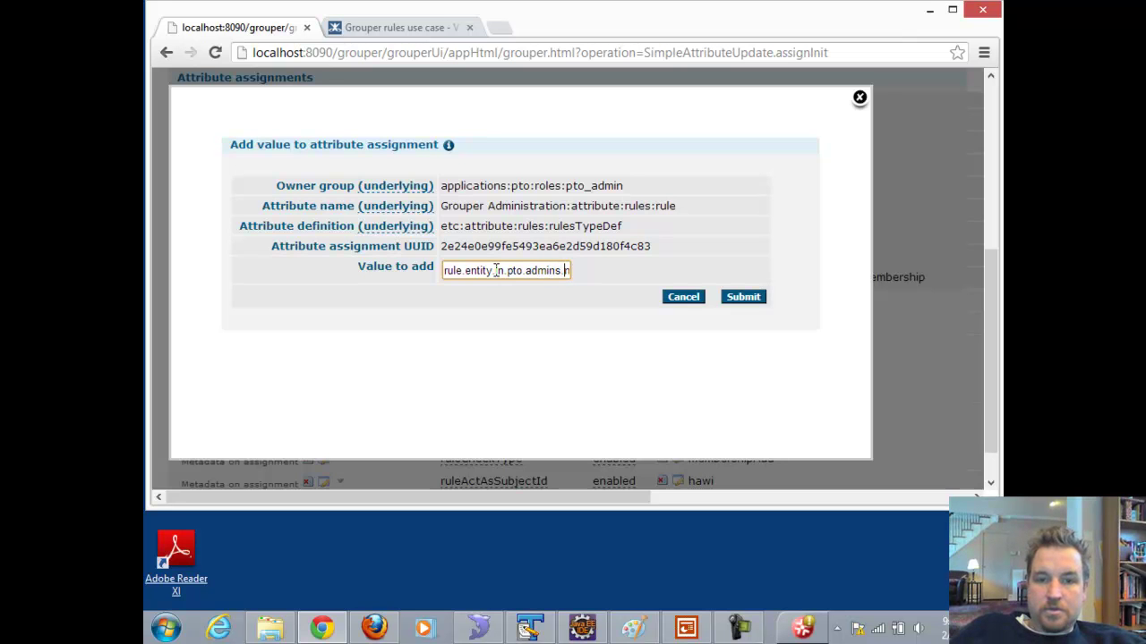
{"action": "key", "text": "Right"}
{"action": "key", "text": "Right"}
{"action": "key", "text": "Right"}
{"action": "key", "text": "Right"}
{"action": "key", "text": "Right"}
{"action": "key", "text": "Right"}
{"action": "key", "text": "Right"}
{"action": "key", "text": "Right"}
{"action": "key", "text": "Right"}
{"action": "key", "text": "Right"}
{"action": "key", "text": "Right"}
{"action": "key", "text": "Right"}
{"action": "key", "text": "Right"}
{"action": "key", "text": "Right"}
{"action": "key", "text": "Right"}
{"action": "key", "text": "Right"}
{"action": "key", "text": "Right"}
{"action": "key", "text": "Right"}
{"action": "key", "text": "Right"}
{"action": "key", "text": "Right"}
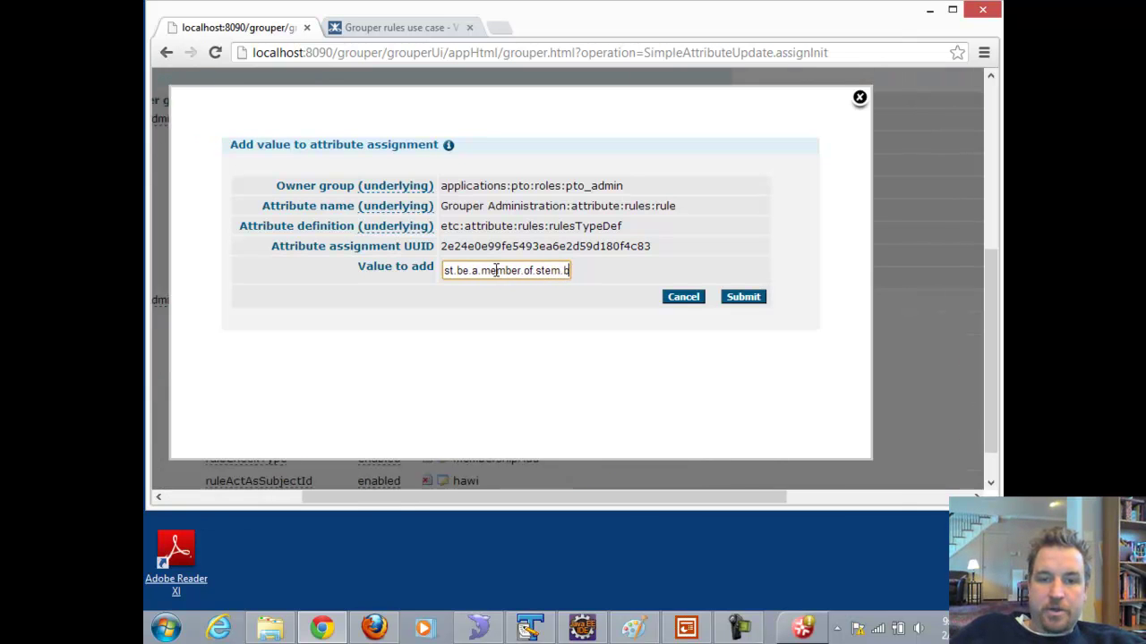
{"action": "key", "text": "shift+Right"}
{"action": "key", "text": "shift+Right"}
{"action": "key", "text": "shift+Right"}
{"action": "key", "text": "shift+Right"}
{"action": "type", "text": "employee"}
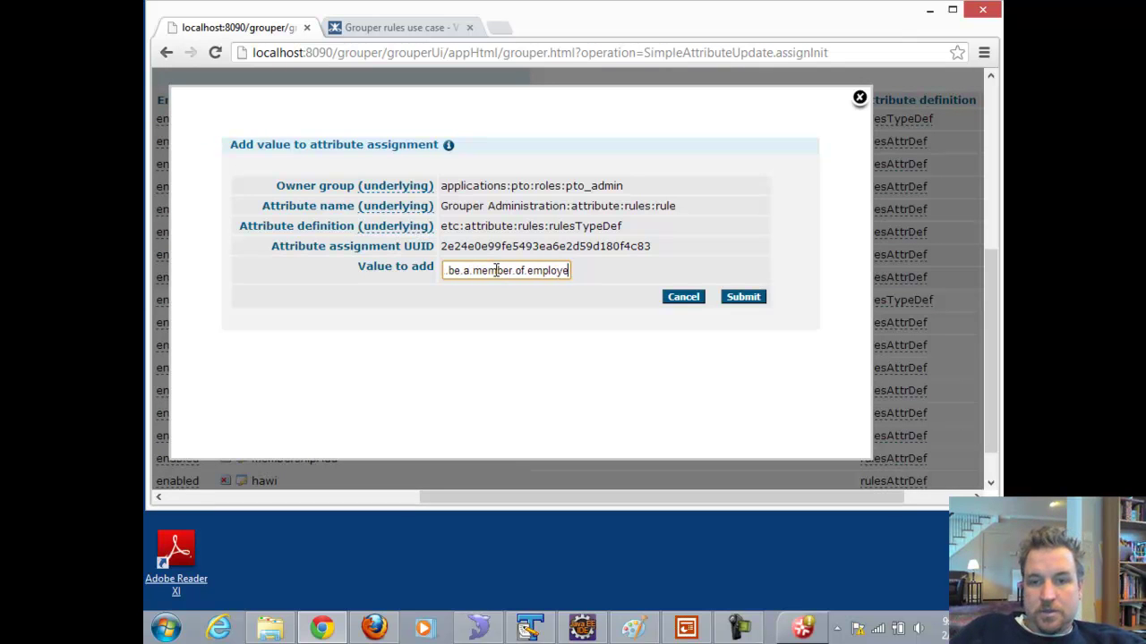
{"action": "left_click", "coordinate": [748, 301]}
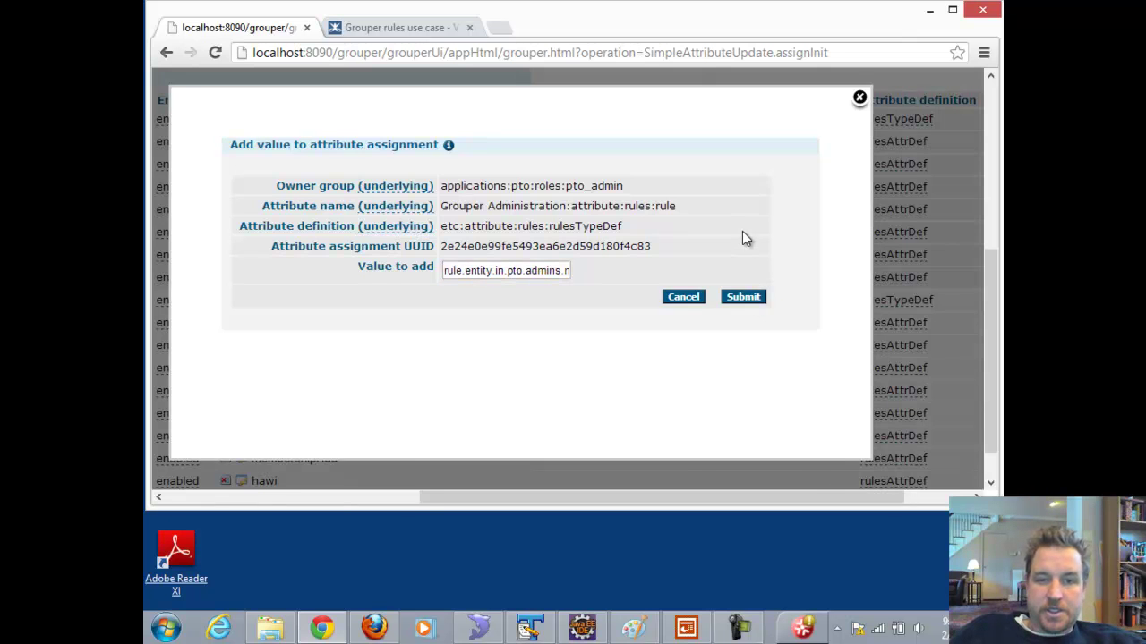
{"action": "left_click", "coordinate": [520, 161]}
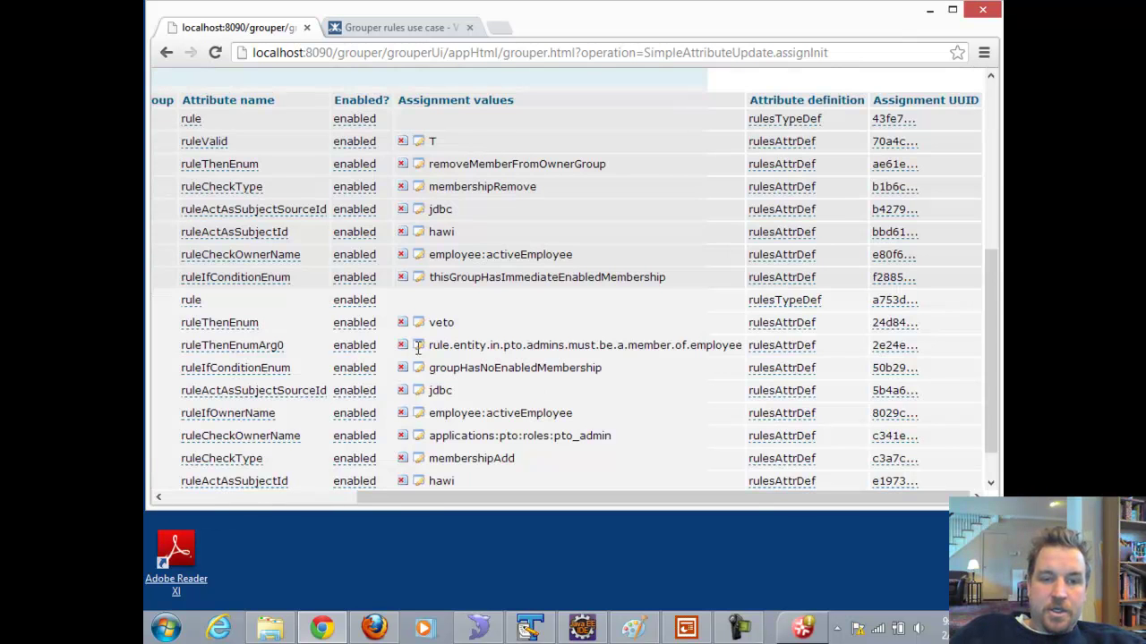
Add a ruleThenEnumArg1 metadata assignment to the second pto_admin rule.
{"action": "left_click", "coordinate": [231, 496]}
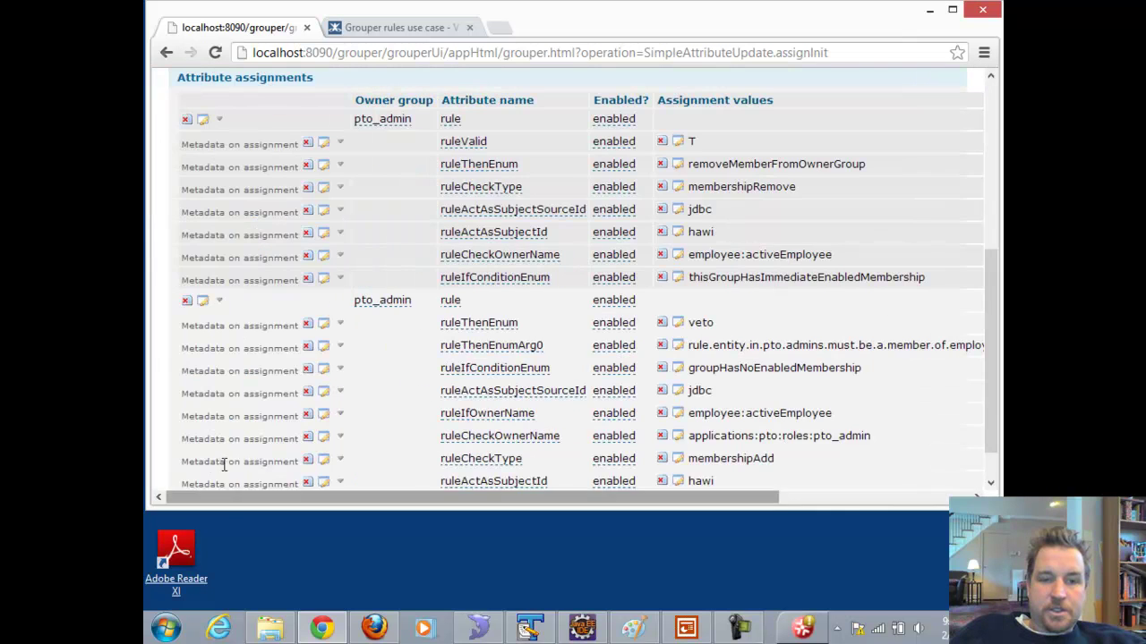
{"action": "left_click", "coordinate": [222, 307]}
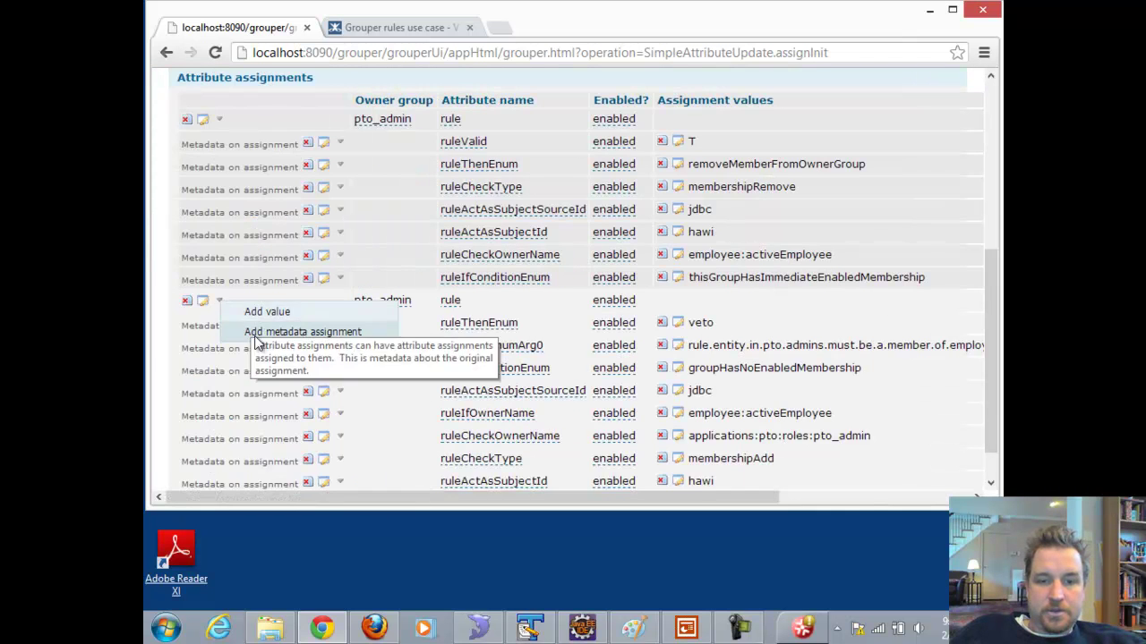
{"action": "left_click", "coordinate": [295, 331]}
{"action": "left_click", "coordinate": [513, 433]}
{"action": "type", "text": "rulethen"}
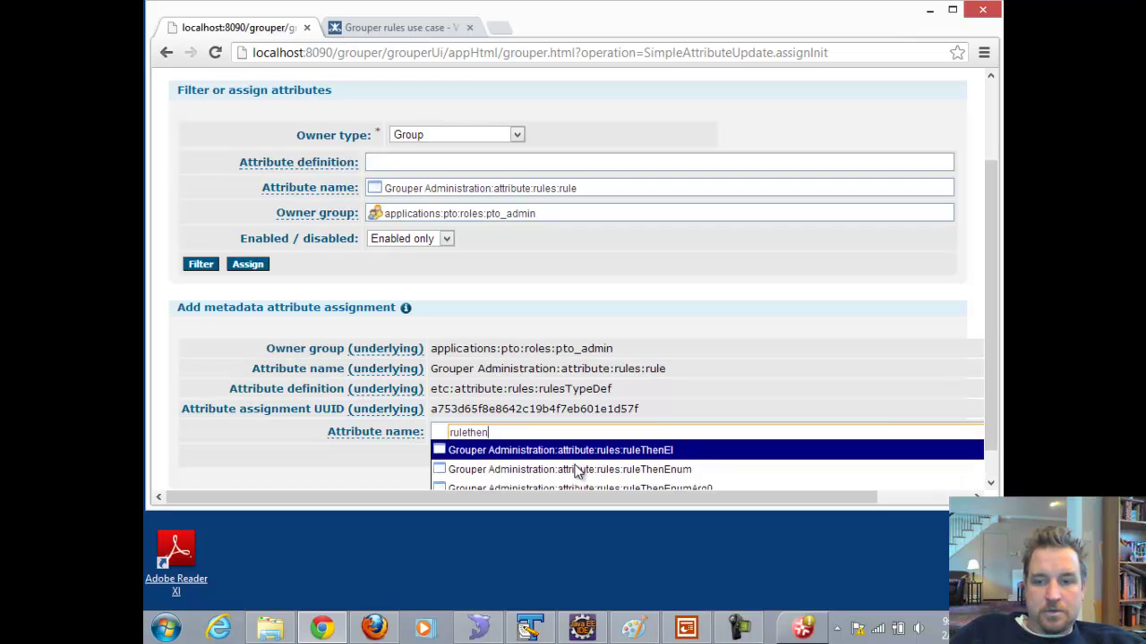
{"action": "scroll", "coordinate": [998, 422], "scroll_direction": "down", "scroll_amount": 1}
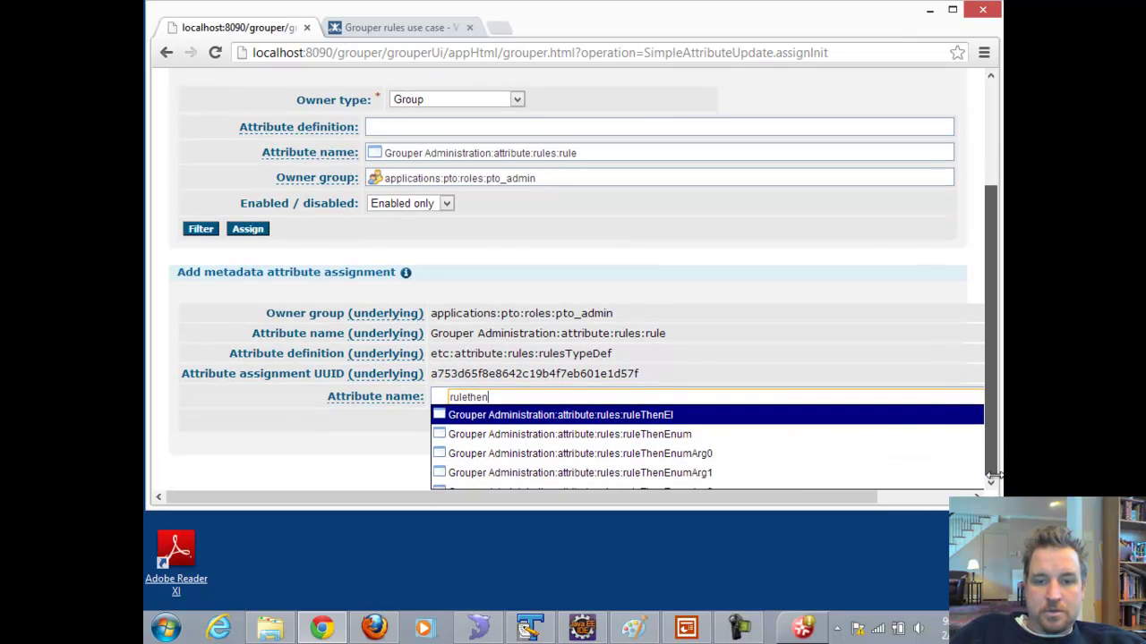
{"action": "left_click", "coordinate": [722, 478]}
{"action": "left_click", "coordinate": [980, 456]}
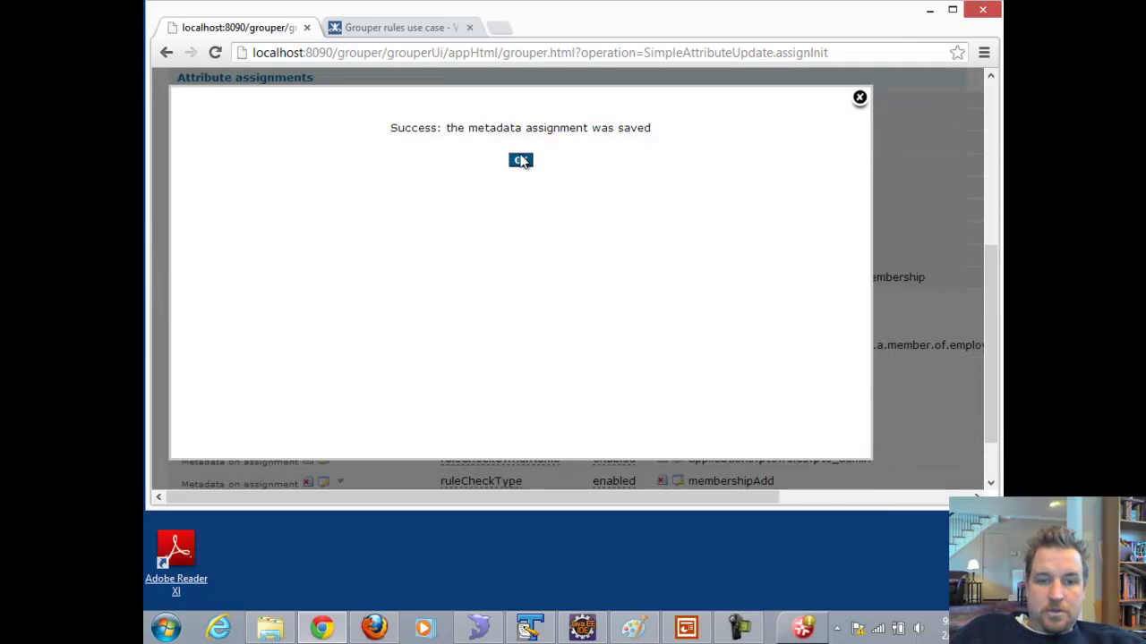
{"action": "left_click", "coordinate": [518, 165]}
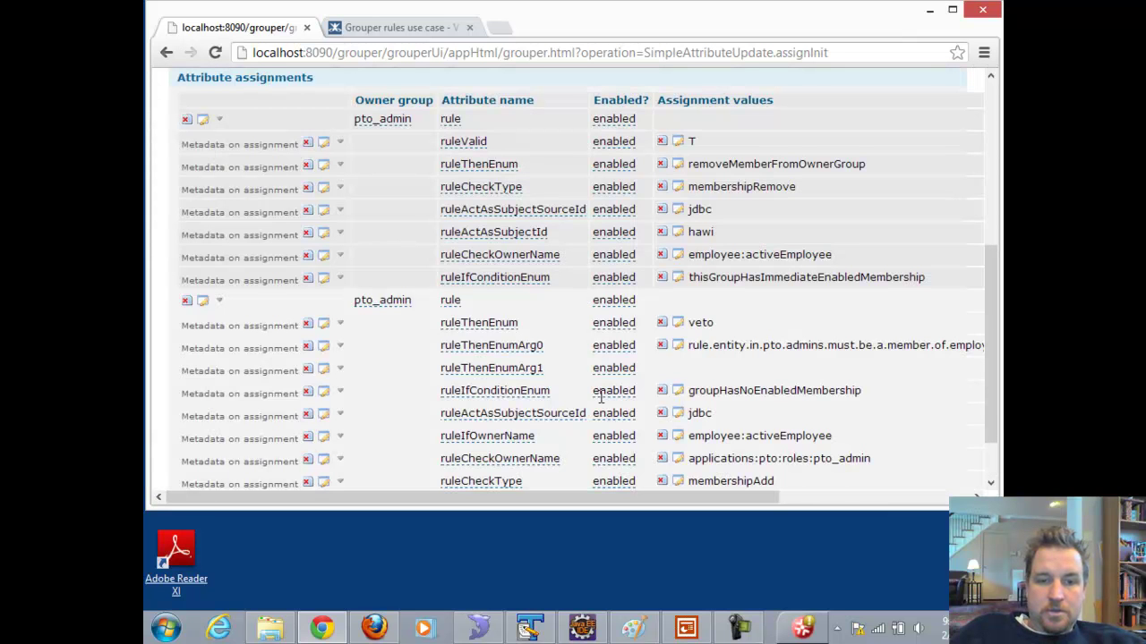
Add the value "Entity in PTO admins group must be an employee" to the second rule's ruleThenEnumArg1.
{"action": "left_click", "coordinate": [339, 370]}
{"action": "left_click", "coordinate": [355, 376]}
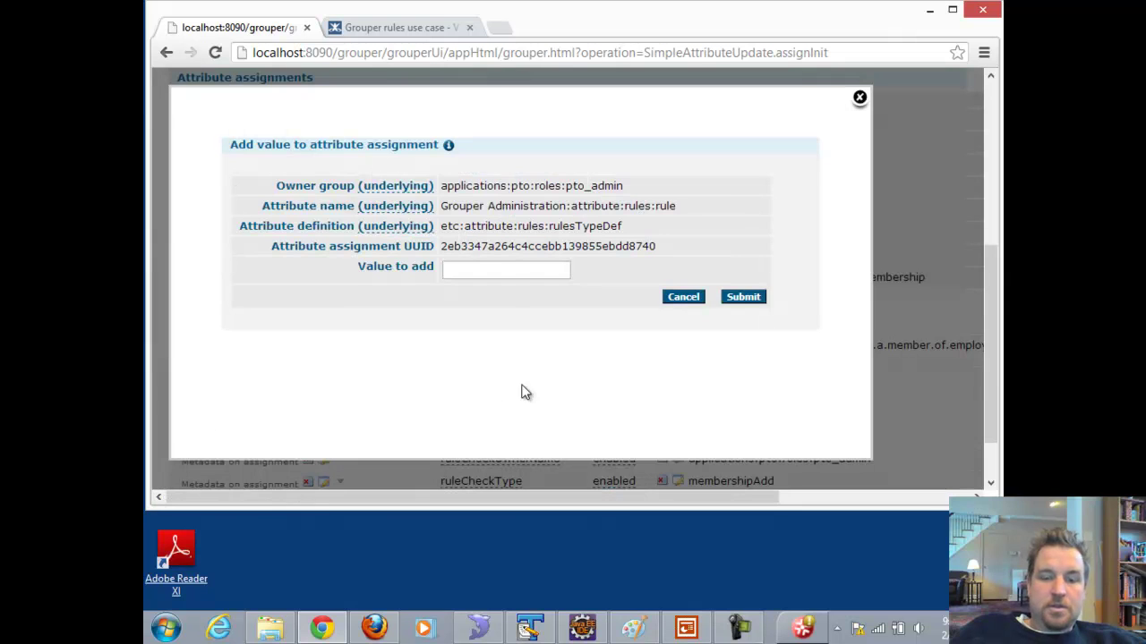
{"action": "left_click", "coordinate": [488, 271]}
{"action": "type", "text": "Entity in"}
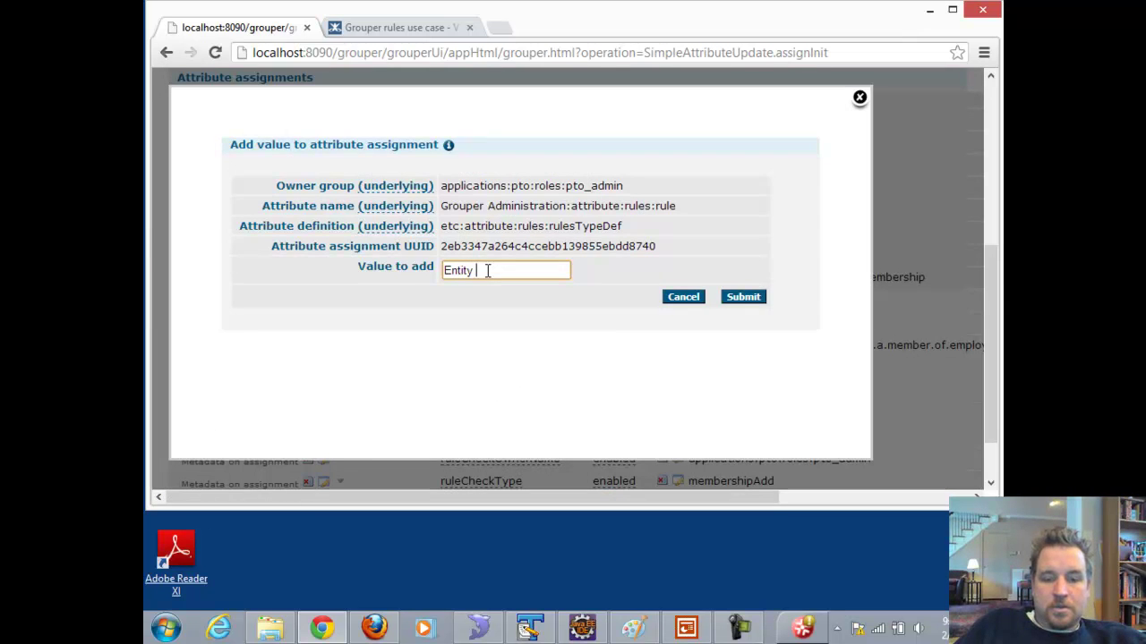
{"action": "type", "text": " PTO adm"}
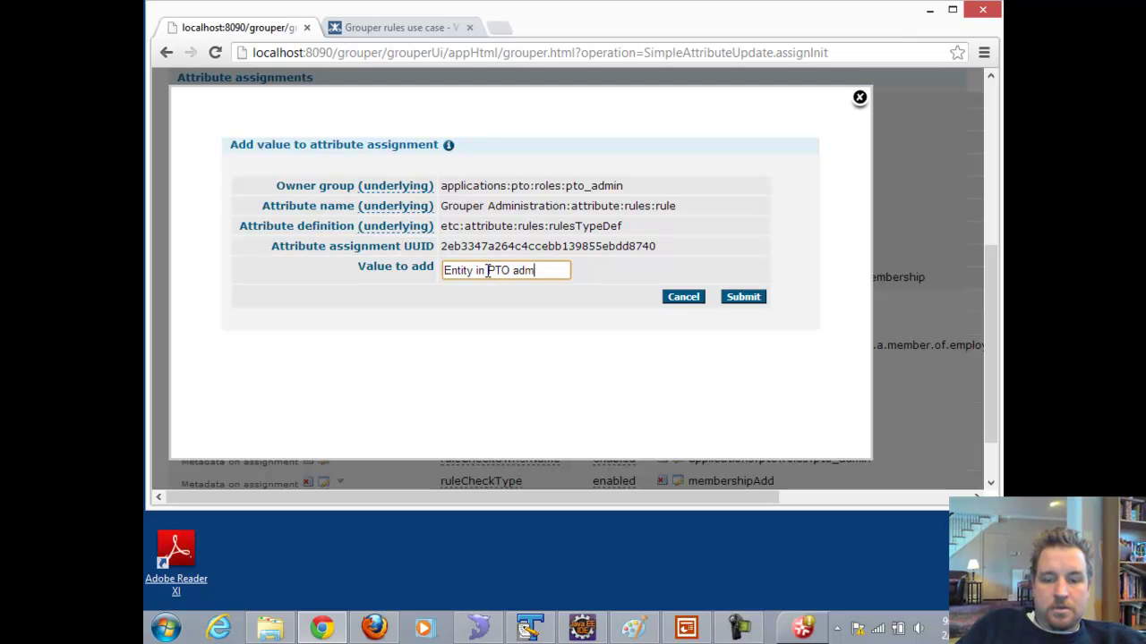
{"action": "type", "text": "ins group "}
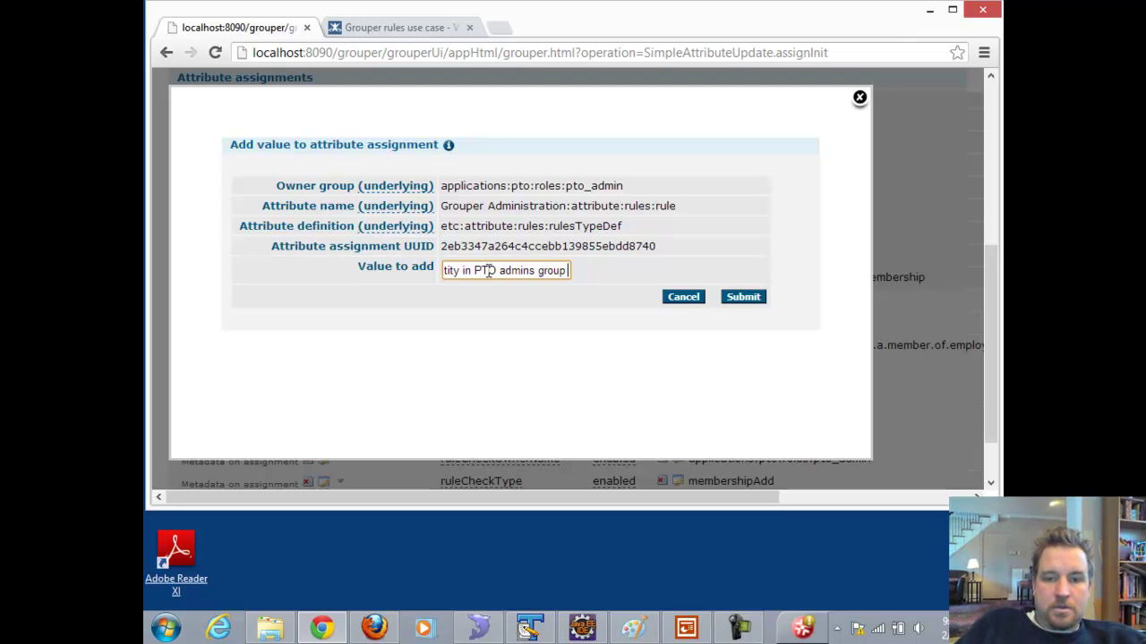
{"action": "type", "text": "must be an employee"}
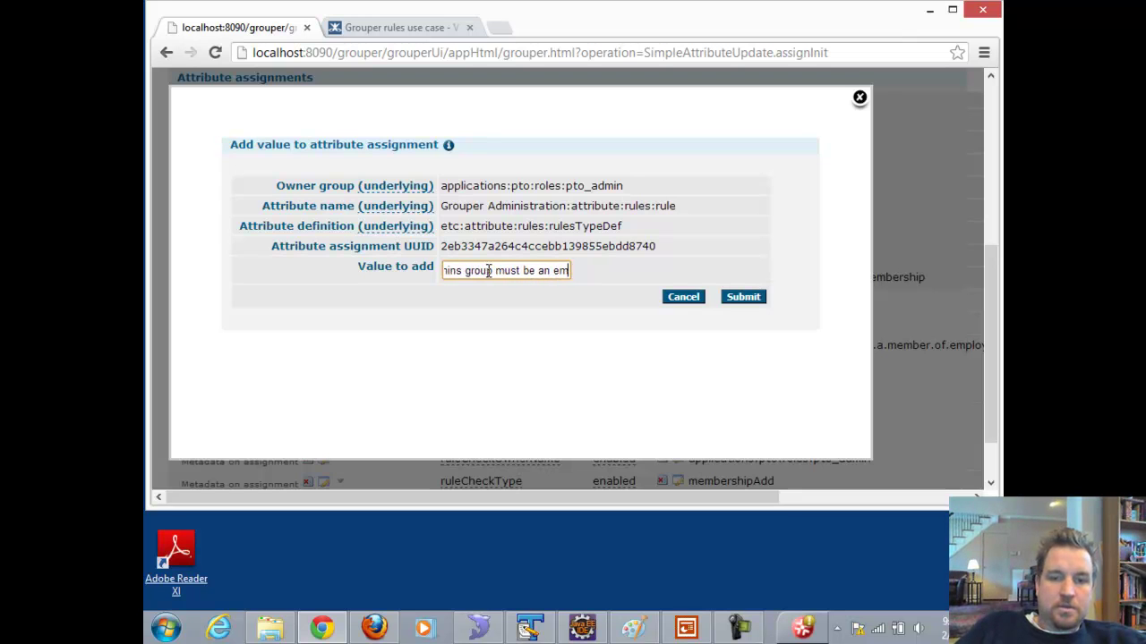
{"action": "left_click", "coordinate": [741, 300]}
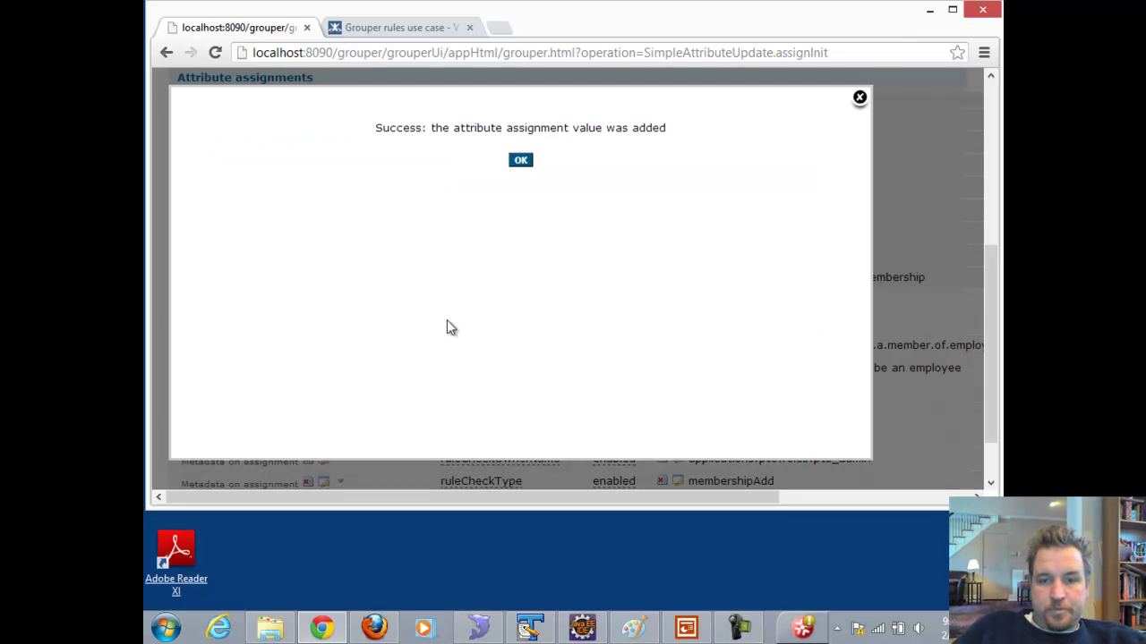
{"action": "left_click", "coordinate": [517, 161]}
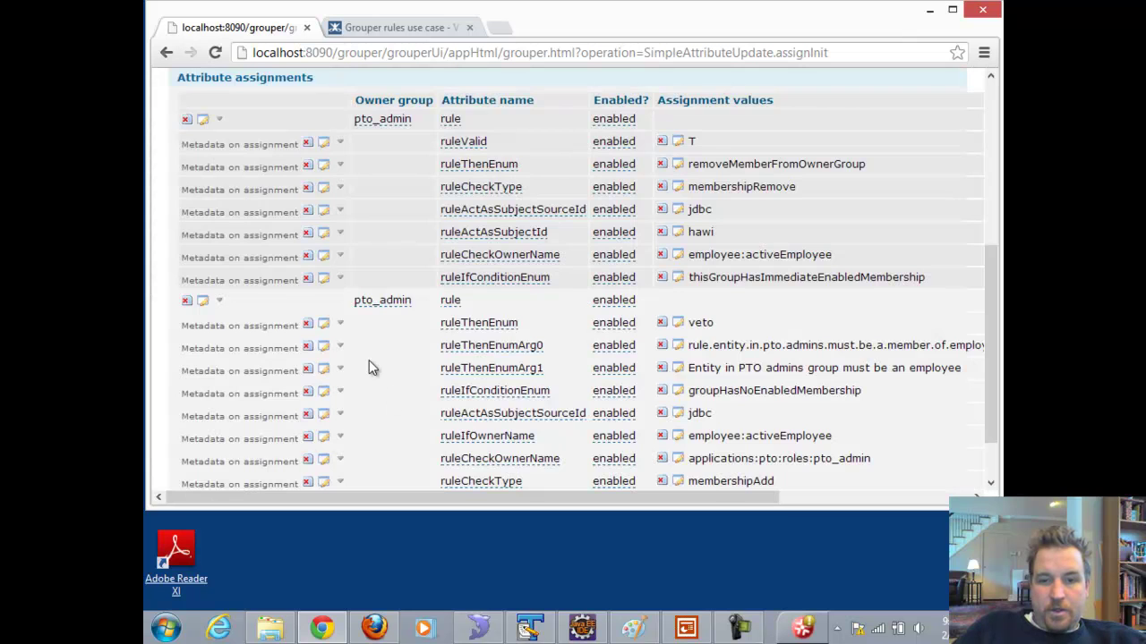
Review the second pto_admin rule's validity, check type, check owner, if owner, if condition and then values.
{"action": "scroll", "coordinate": [369, 360], "scroll_direction": "down", "scroll_amount": 2}
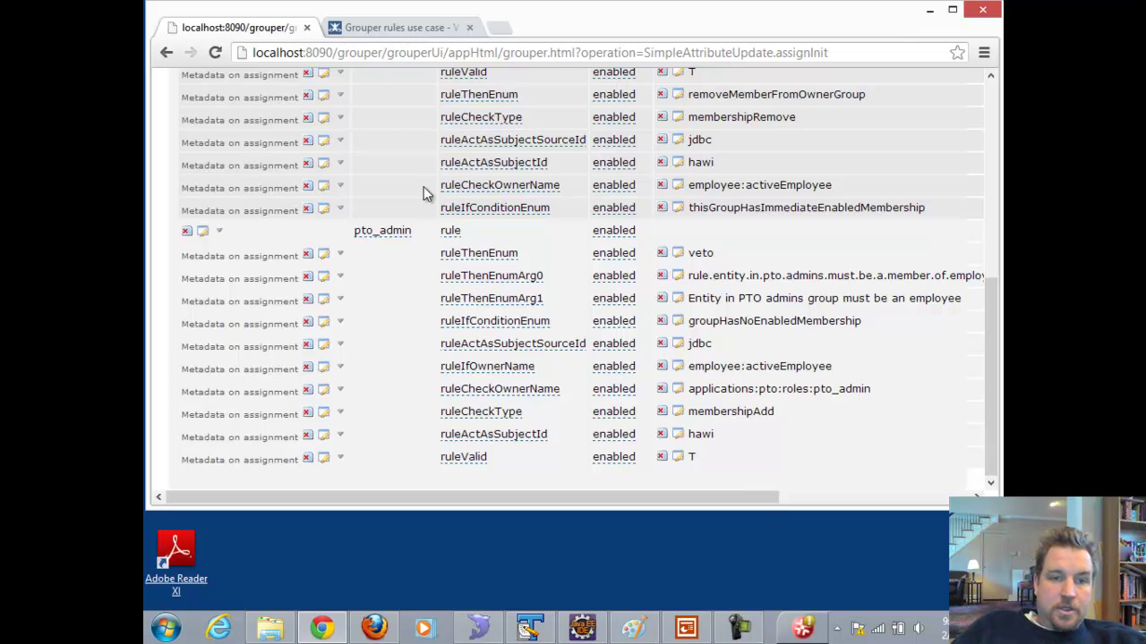
{"action": "scroll", "coordinate": [424, 186], "scroll_direction": "up", "scroll_amount": 10}
{"action": "scroll", "coordinate": [474, 304], "scroll_direction": "down", "scroll_amount": 10}
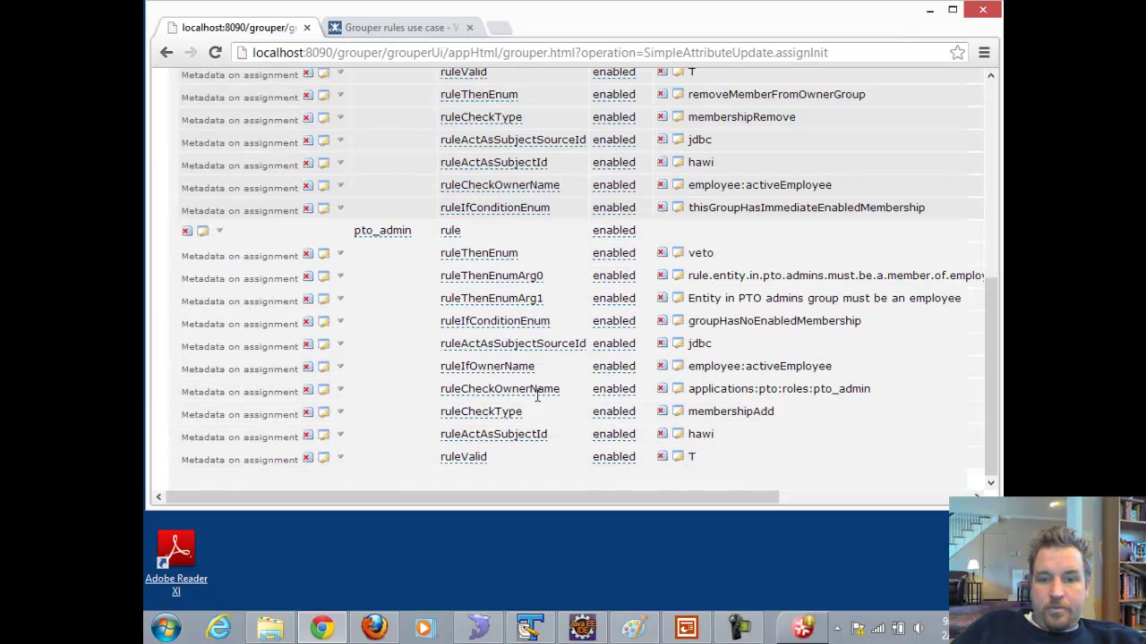
{"action": "double_click", "coordinate": [722, 411]}
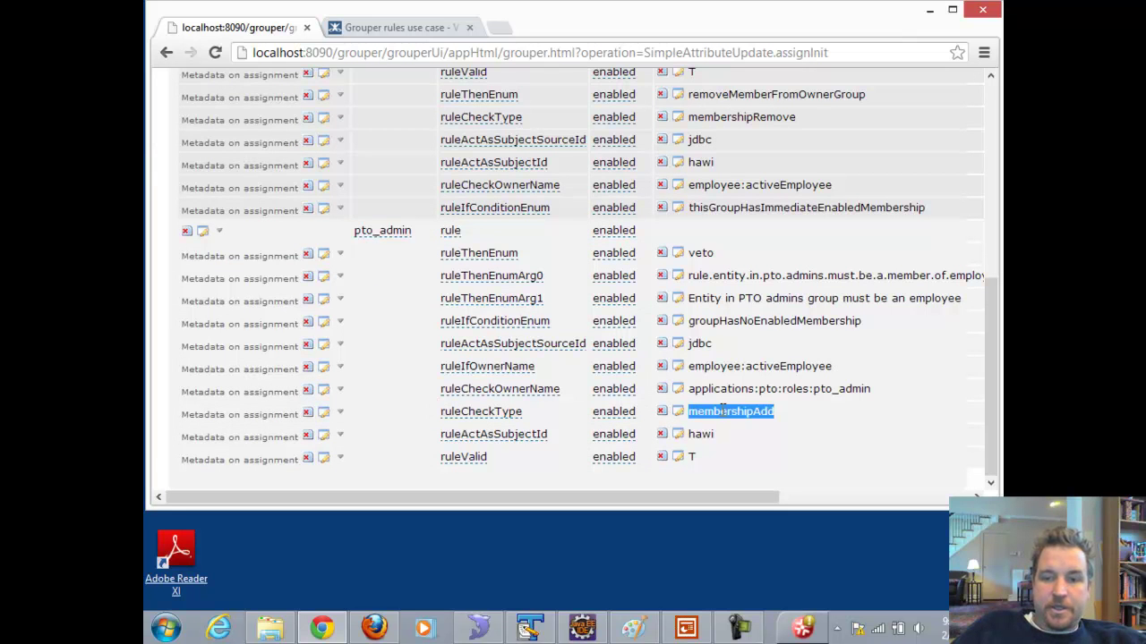
{"action": "left_click_drag", "start_coordinate": [876, 390], "coordinate": [686, 390]}
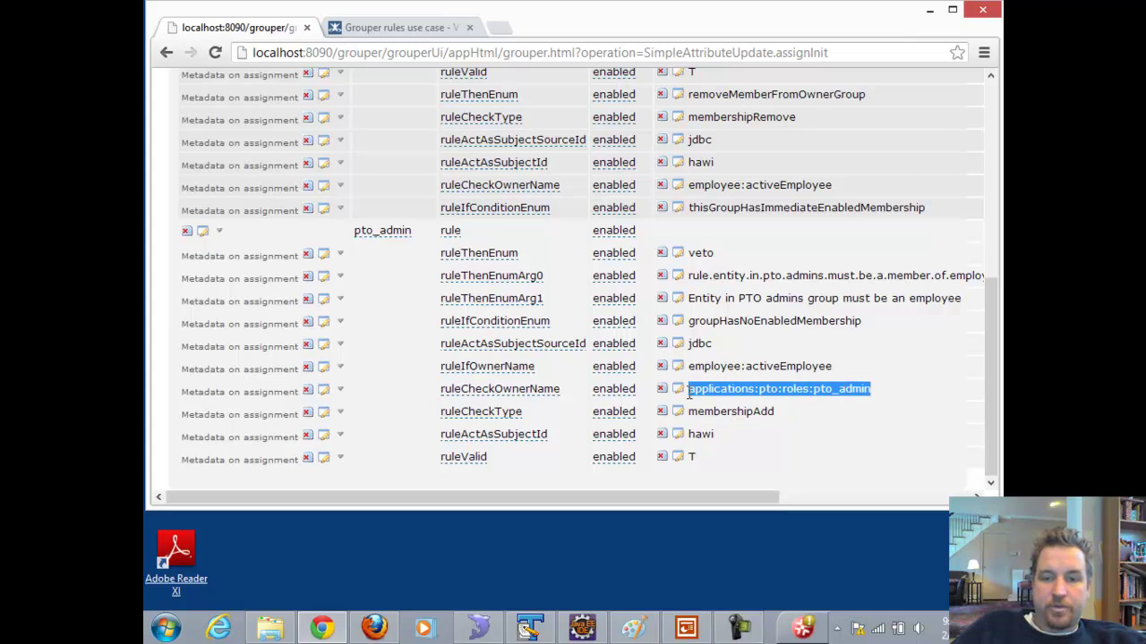
{"action": "left_click_drag", "start_coordinate": [825, 366], "coordinate": [695, 366]}
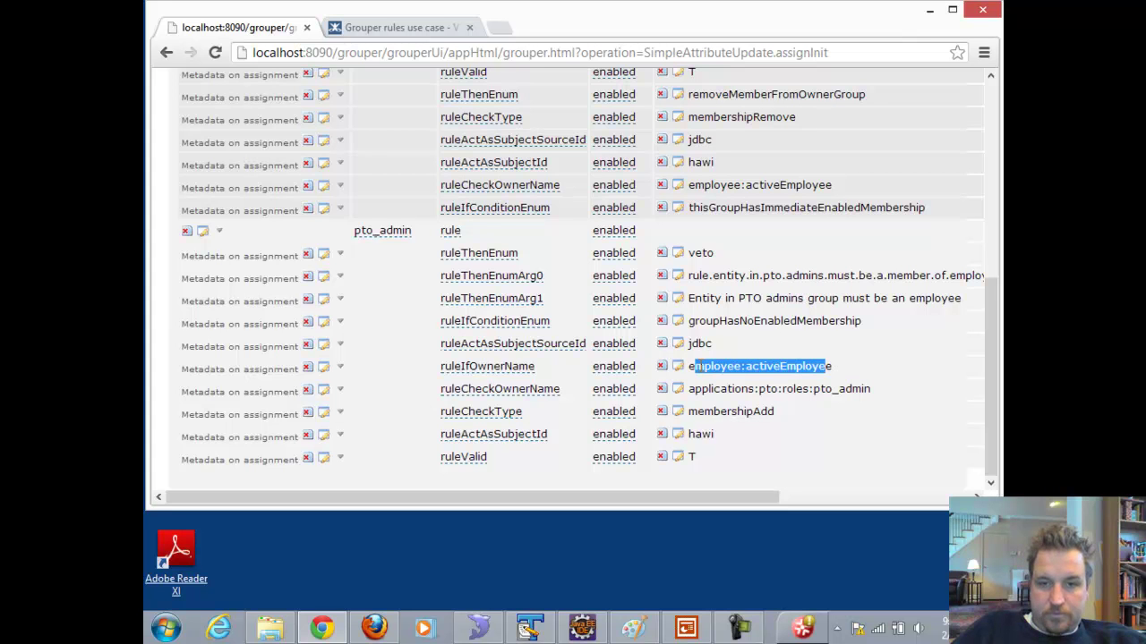
{"action": "left_click_drag", "start_coordinate": [815, 320], "coordinate": [693, 322]}
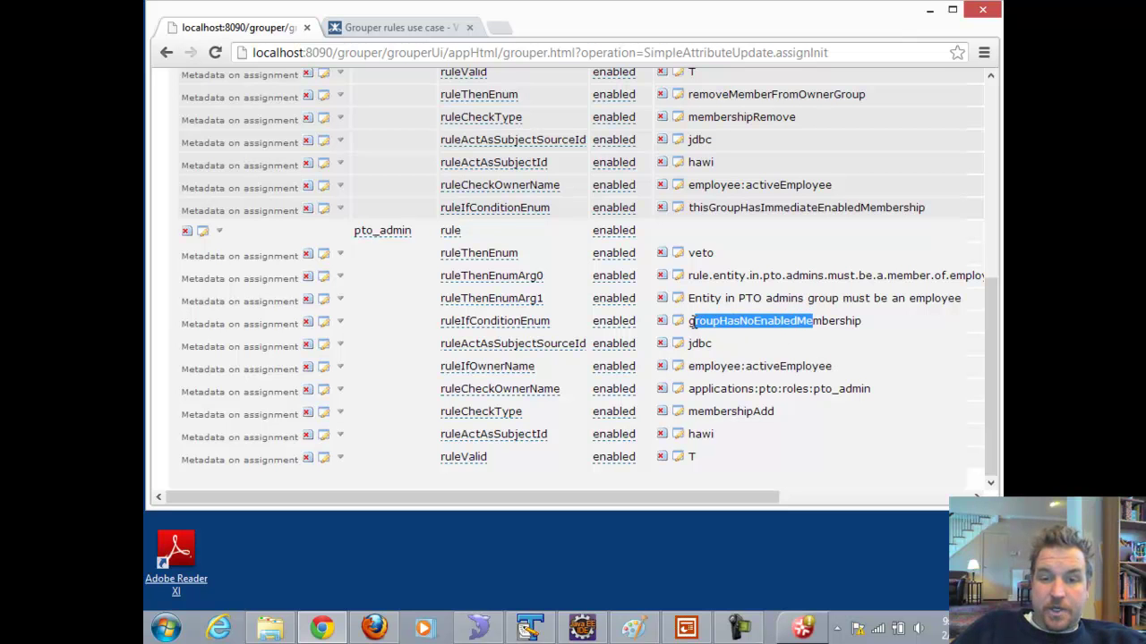
{"action": "left_click_drag", "start_coordinate": [691, 253], "coordinate": [770, 259]}
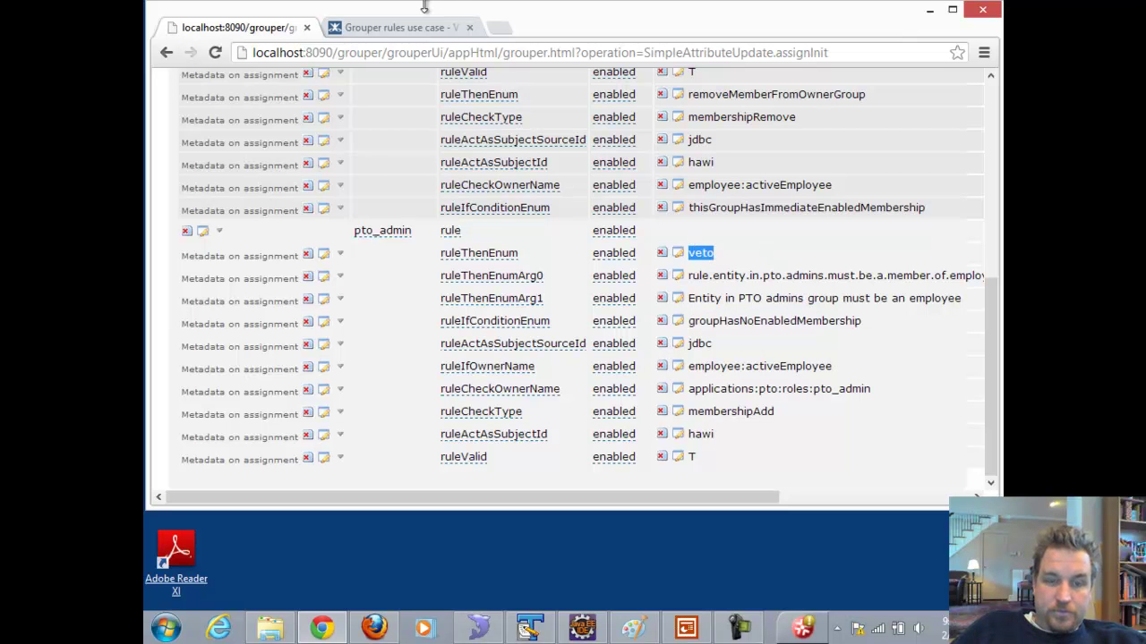
Go to the Admin UI home and open the pto_admin group in the applications:pto:roles folder.
{"action": "scroll", "coordinate": [410, 137], "scroll_direction": "up", "scroll_amount": 10}
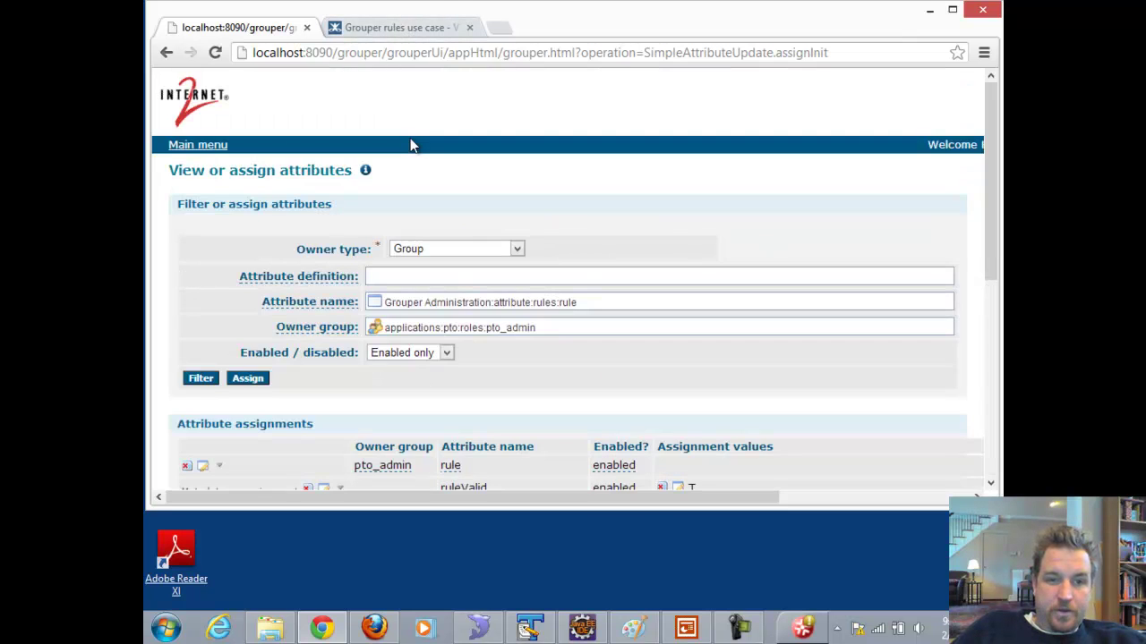
{"action": "left_click", "coordinate": [204, 149]}
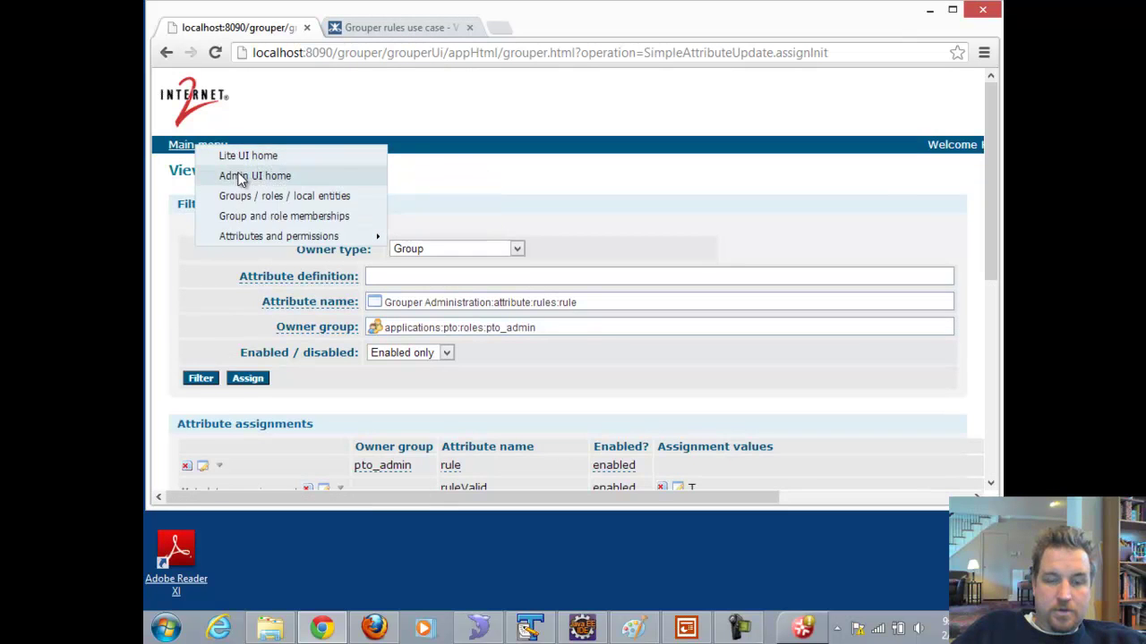
{"action": "left_click", "coordinate": [235, 173]}
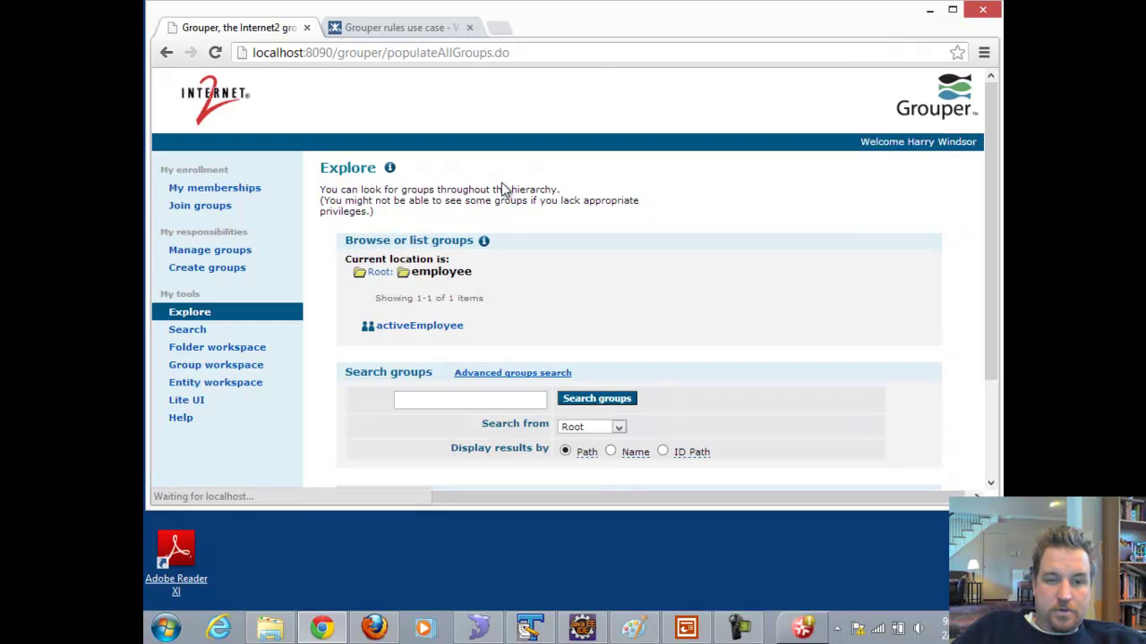
{"action": "left_click", "coordinate": [380, 272]}
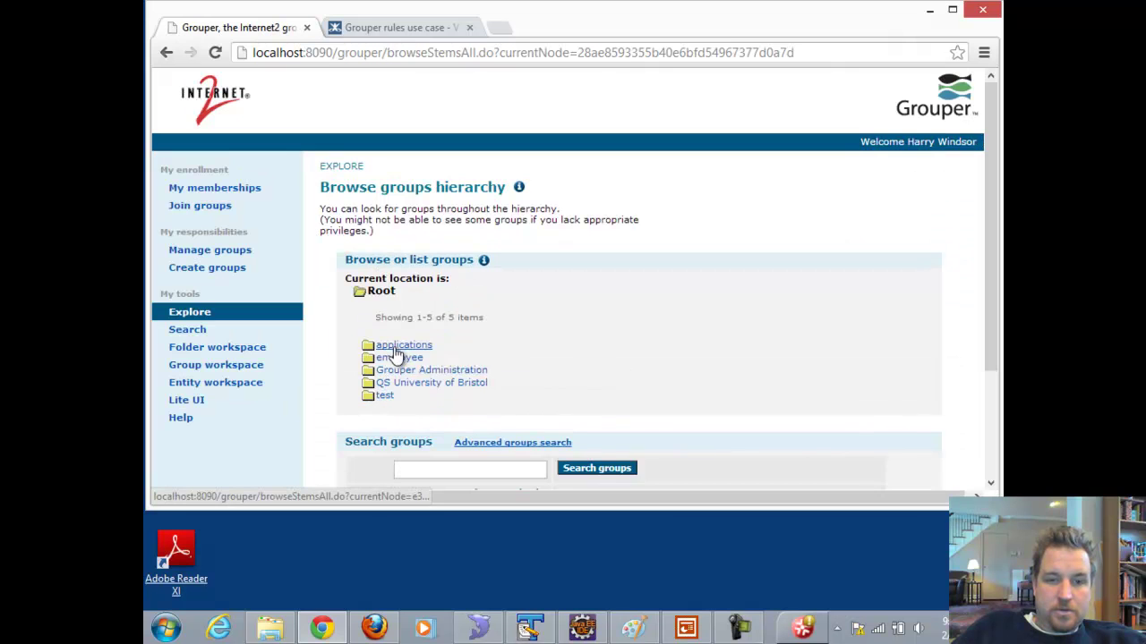
{"action": "left_click", "coordinate": [394, 349]}
{"action": "left_click", "coordinate": [388, 349]}
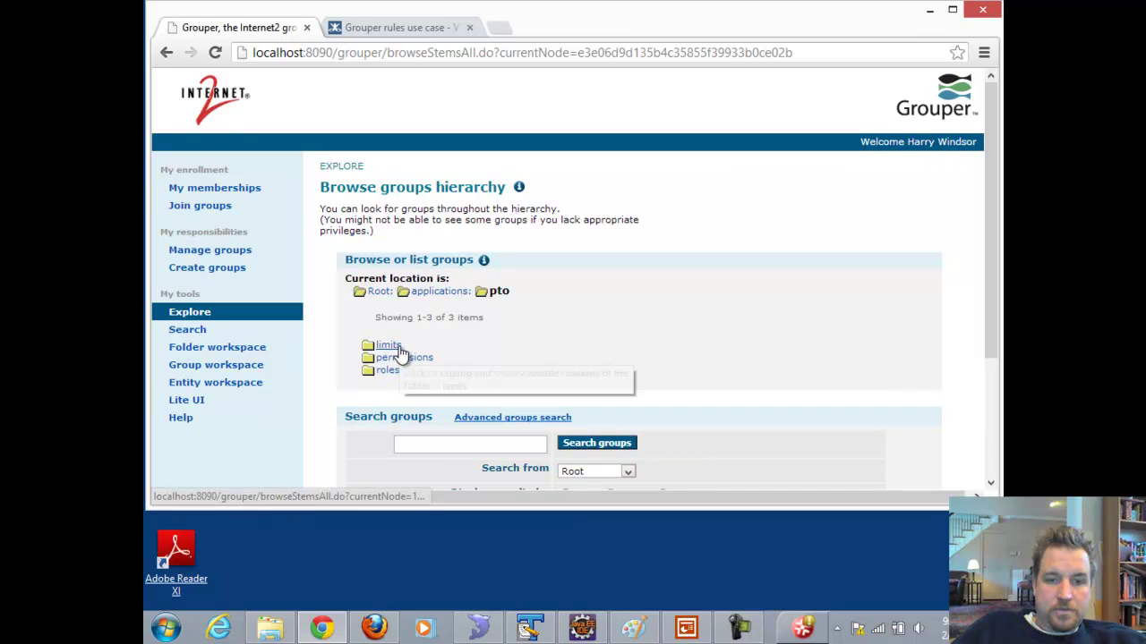
{"action": "left_click", "coordinate": [390, 373]}
{"action": "left_click", "coordinate": [399, 345]}
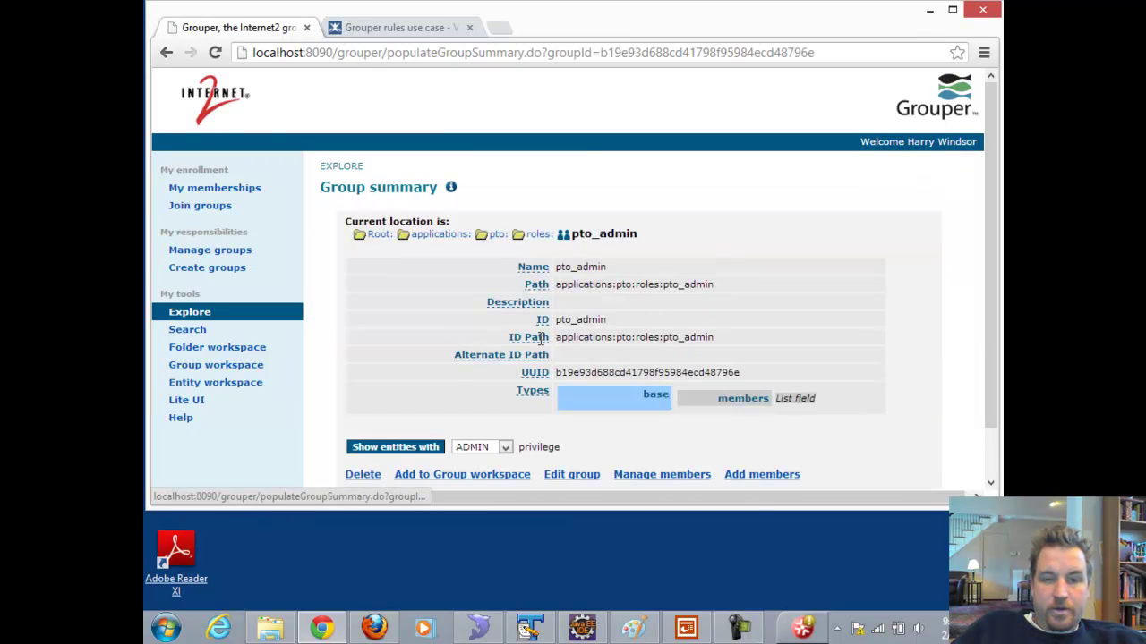
Show the membership list of the pto_admin group to examine its direct members.
{"action": "scroll", "coordinate": [374, 316], "scroll_direction": "down", "scroll_amount": 1}
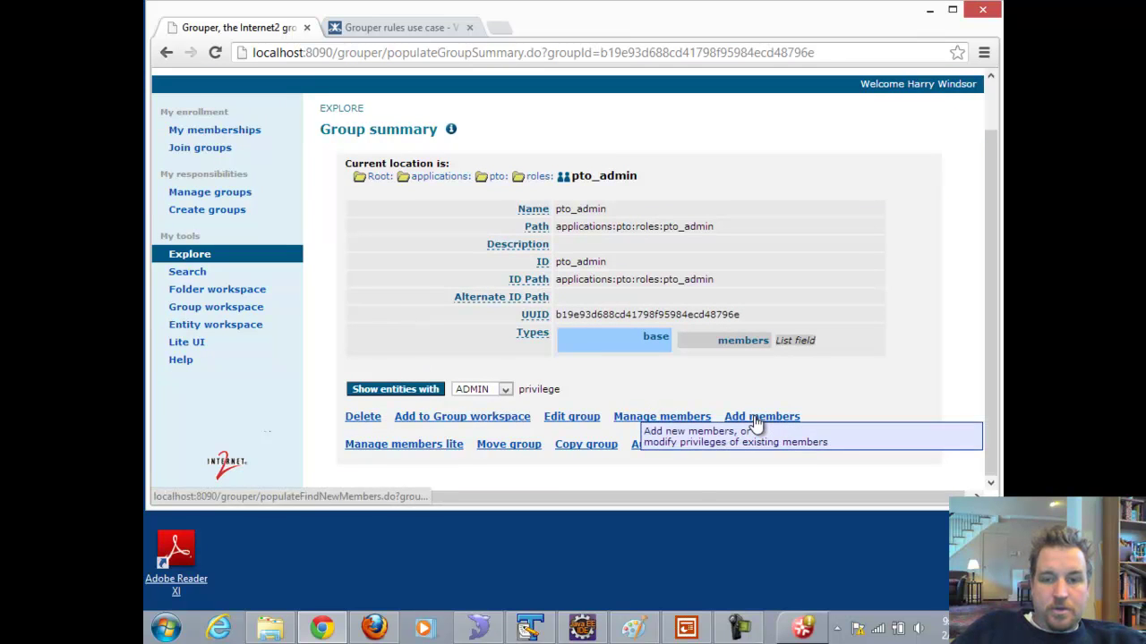
{"action": "left_click", "coordinate": [658, 417]}
{"action": "scroll", "coordinate": [842, 263], "scroll_direction": "down", "scroll_amount": 1}
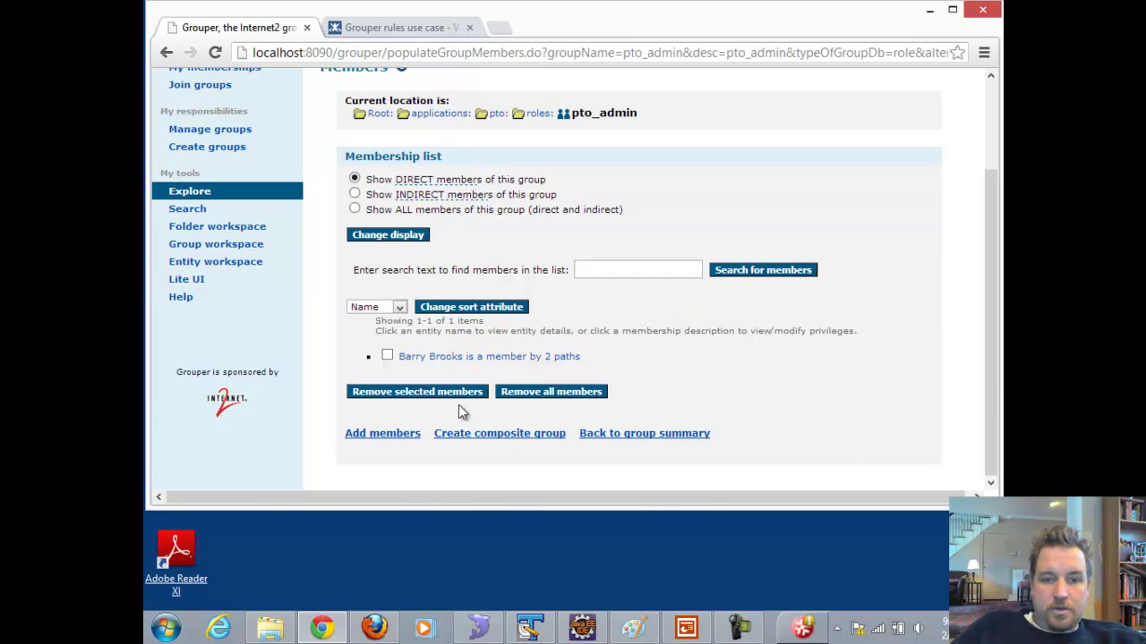
Search for the entity hata and try to add it as a member of pto_admin to test the veto rule.
{"action": "left_click", "coordinate": [385, 433]}
{"action": "left_click", "coordinate": [478, 484]}
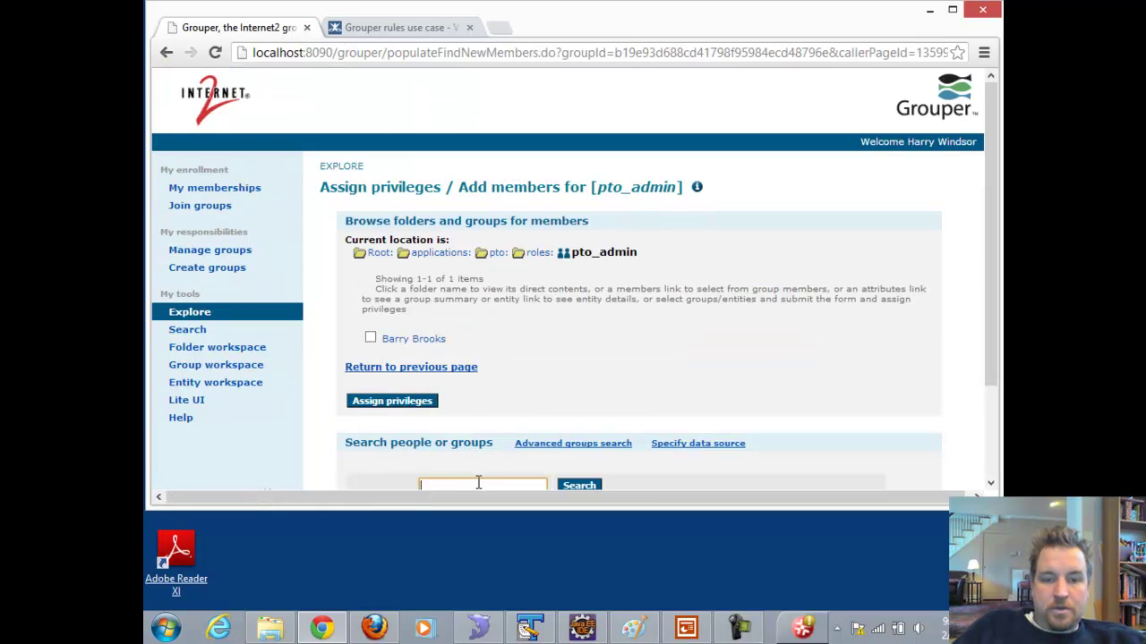
{"action": "type", "text": "hata"}
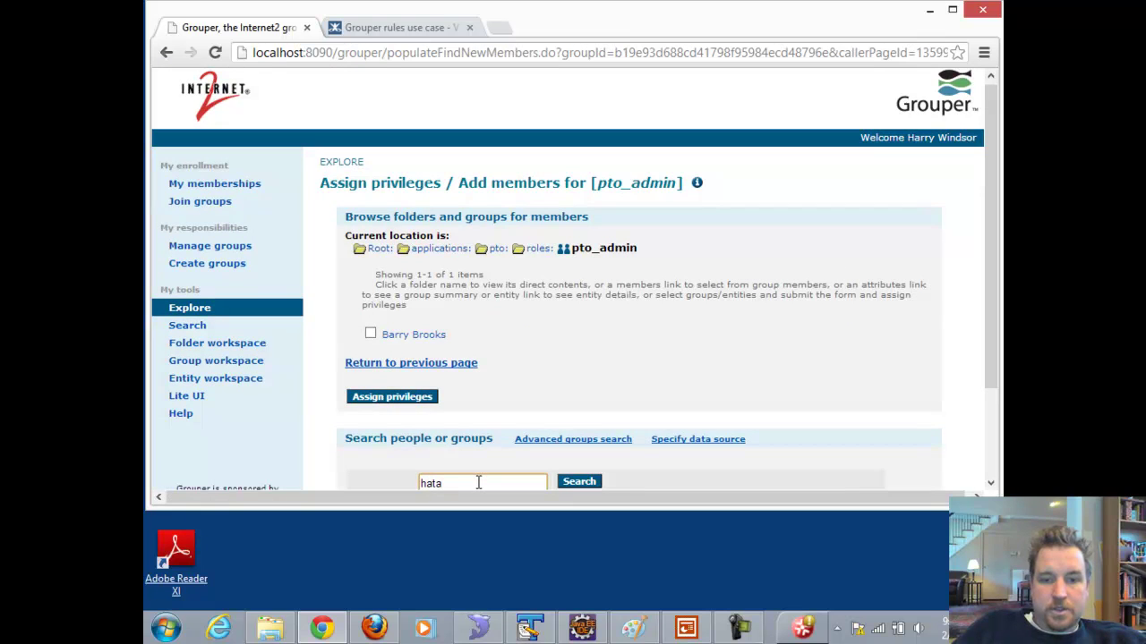
{"action": "key", "text": "BackSpace"}
{"action": "type", "text": "a"}
{"action": "double_click", "coordinate": [697, 11]}
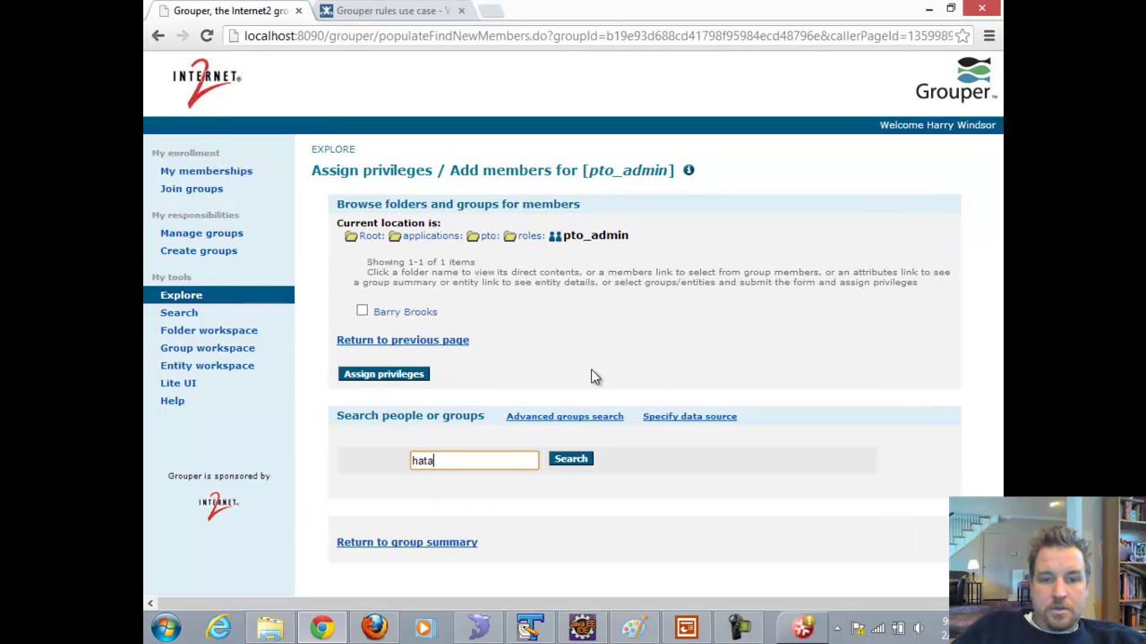
{"action": "left_click", "coordinate": [561, 460]}
{"action": "left_click", "coordinate": [383, 374]}
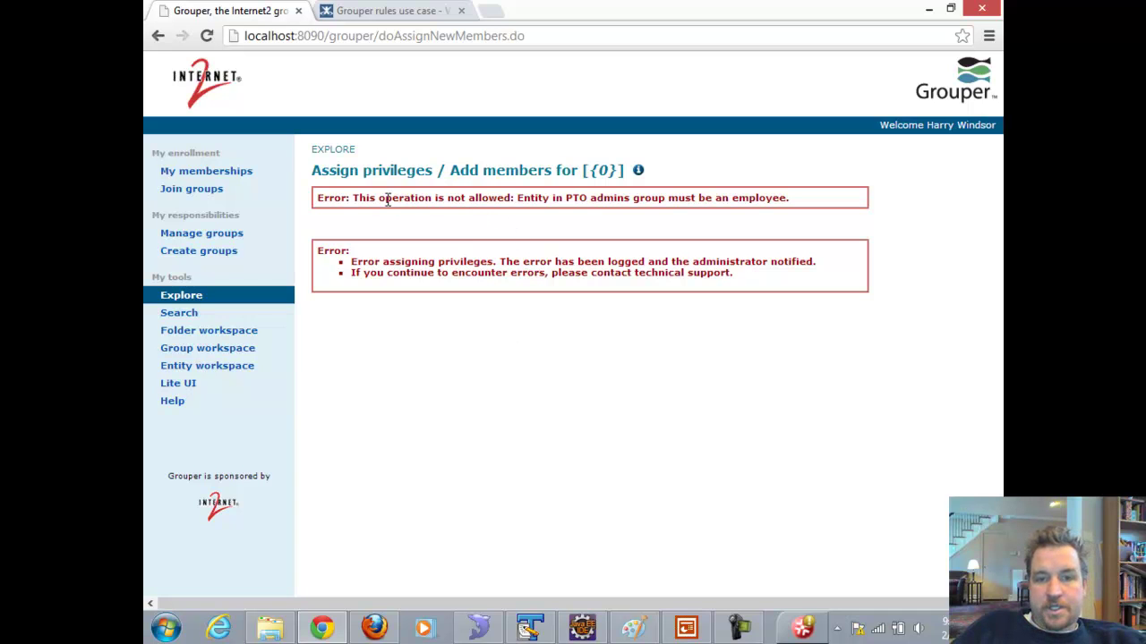
{"action": "left_click_drag", "start_coordinate": [515, 201], "coordinate": [794, 201]}
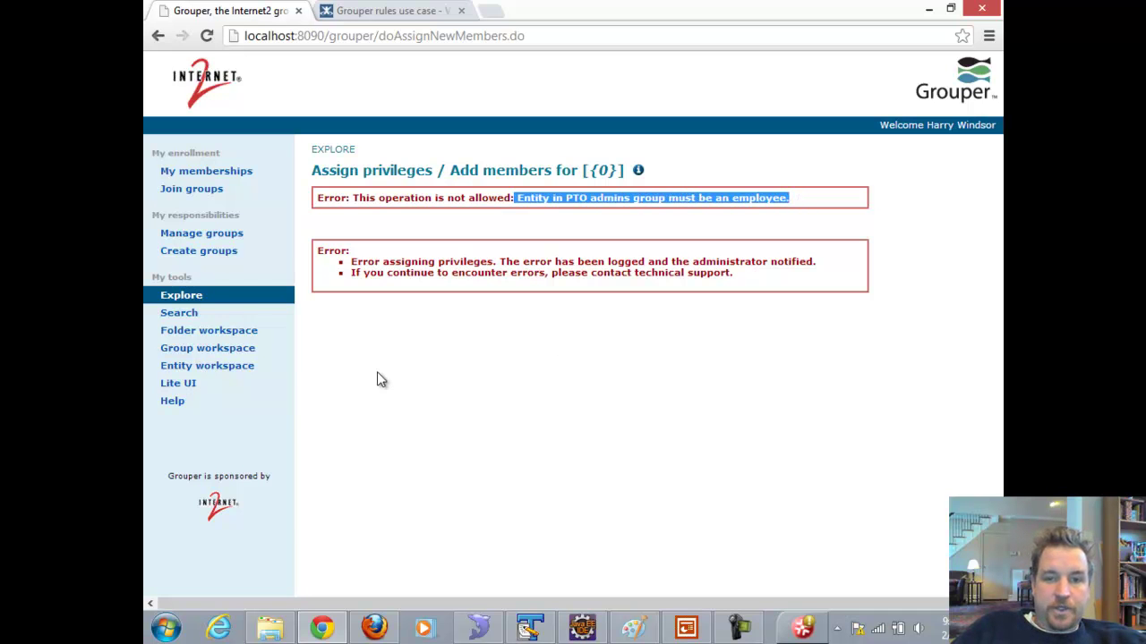
Reopen pto_admin from the roles folder and check its member list after the attempted addition.
{"action": "left_click", "coordinate": [190, 305]}
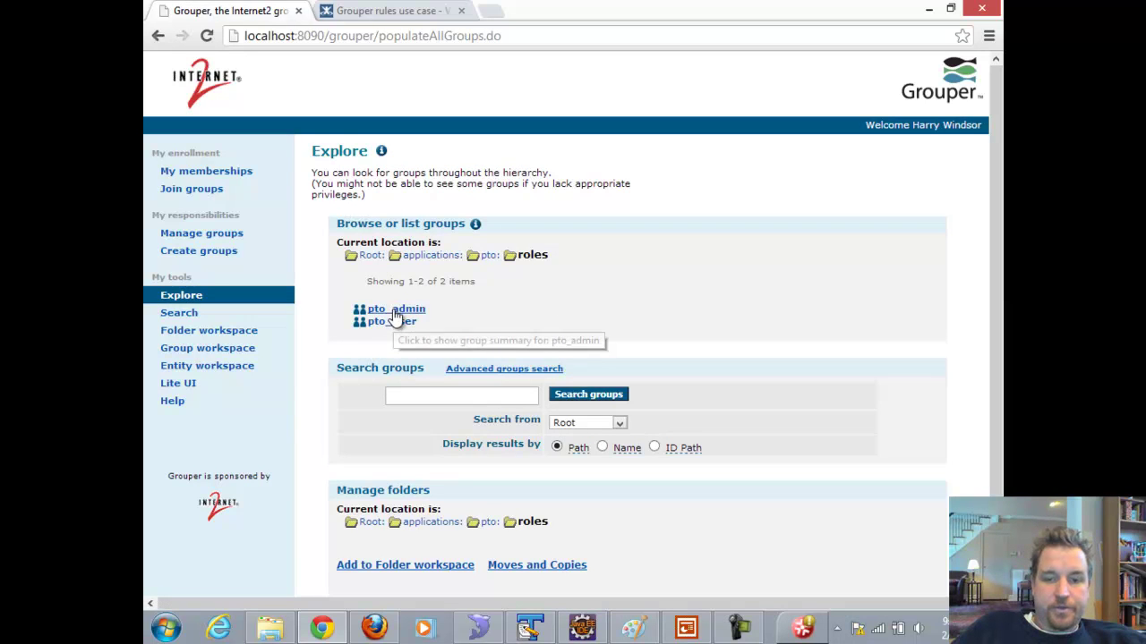
{"action": "left_click", "coordinate": [402, 308]}
{"action": "left_click", "coordinate": [653, 459]}
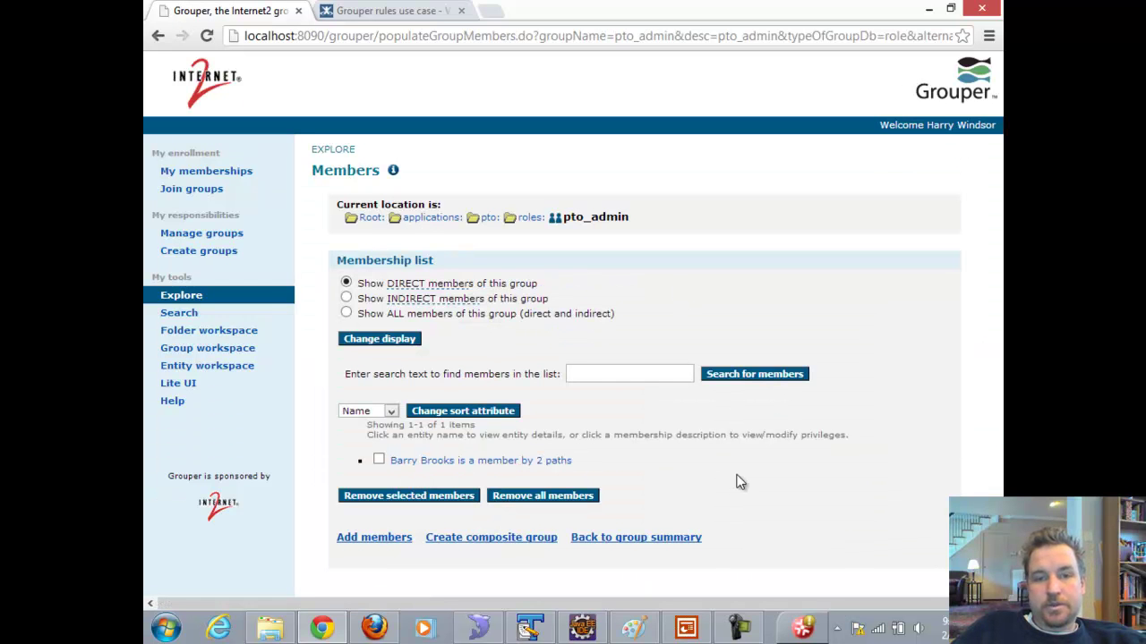
Switch to PowerPoint and review the "Test the rules" slide, including the point about the nightly daemon.
{"action": "left_click", "coordinate": [700, 625]}
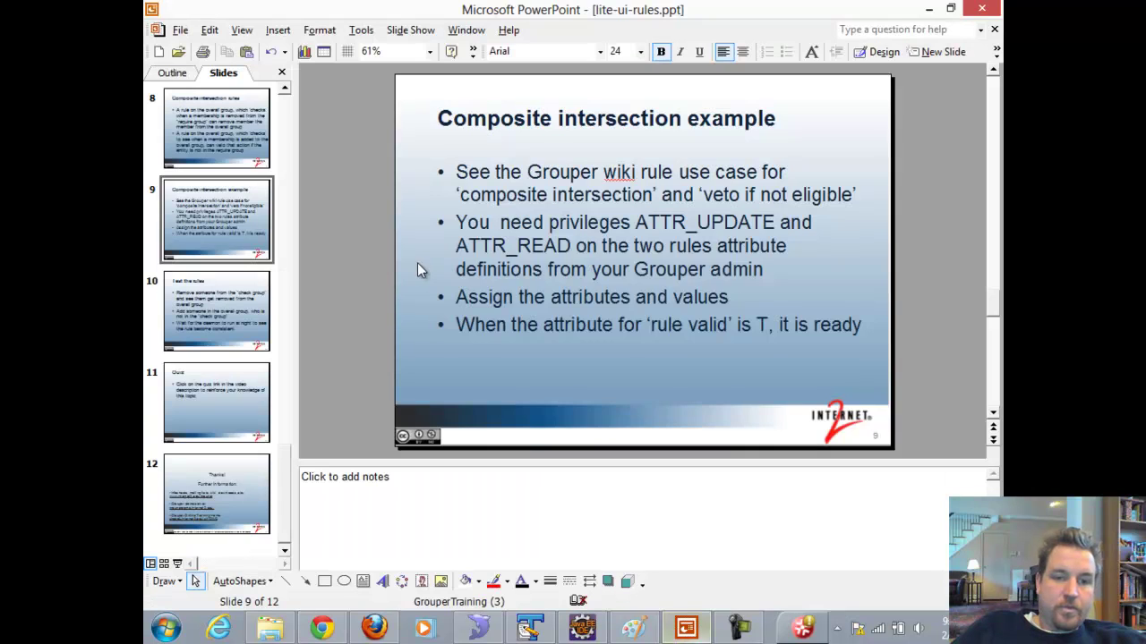
{"action": "left_click", "coordinate": [241, 306]}
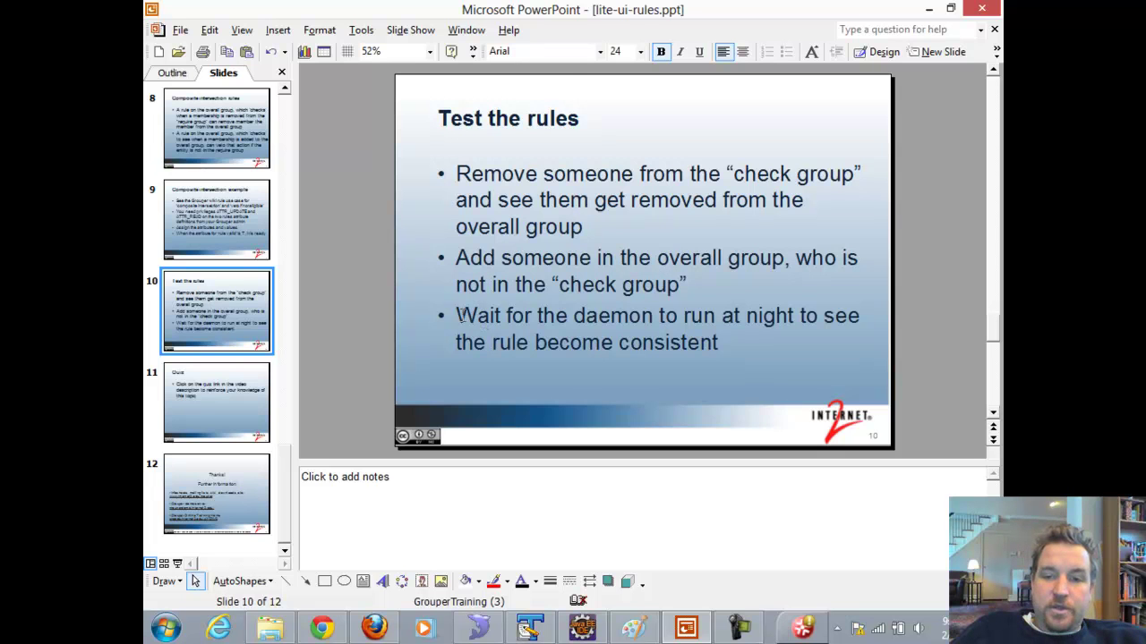
{"action": "left_click_drag", "start_coordinate": [458, 315], "coordinate": [881, 360]}
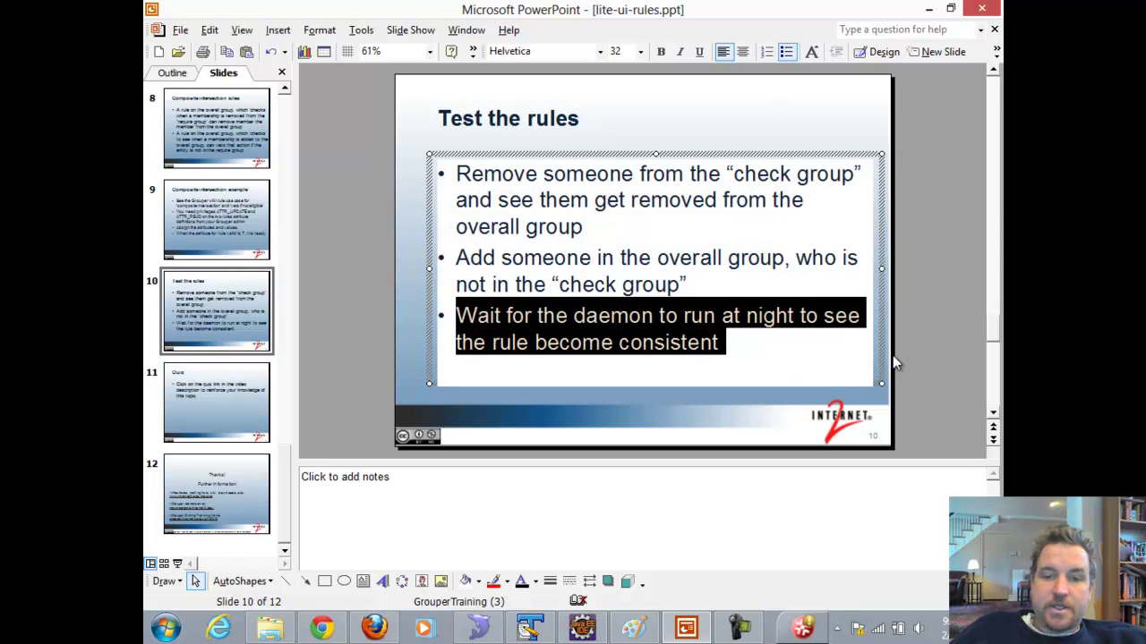
{"action": "left_click", "coordinate": [946, 325]}
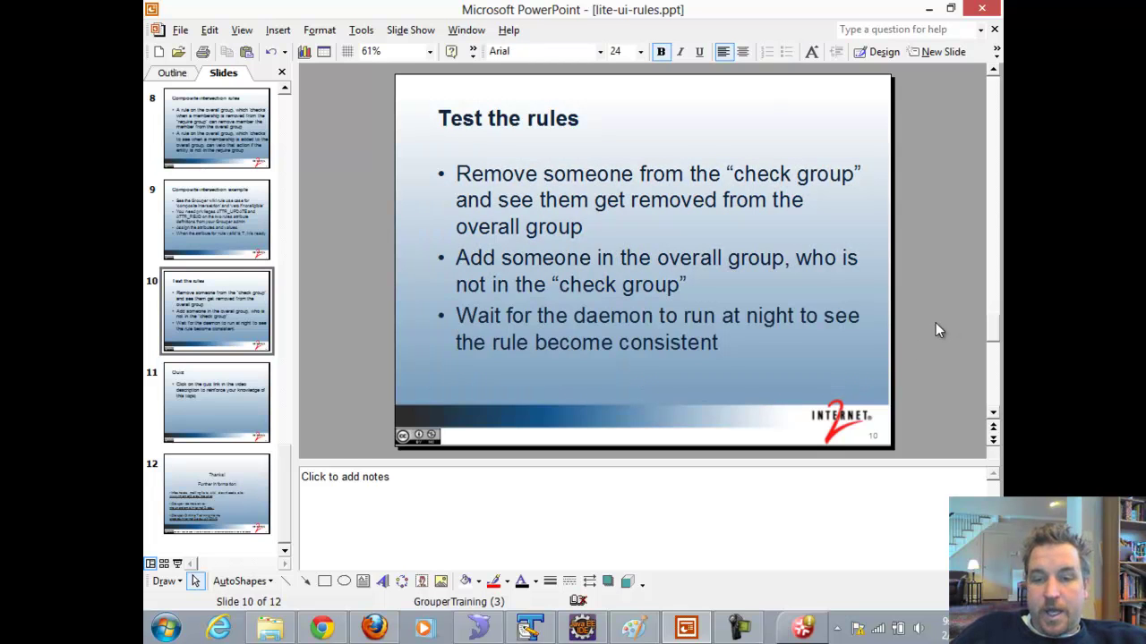